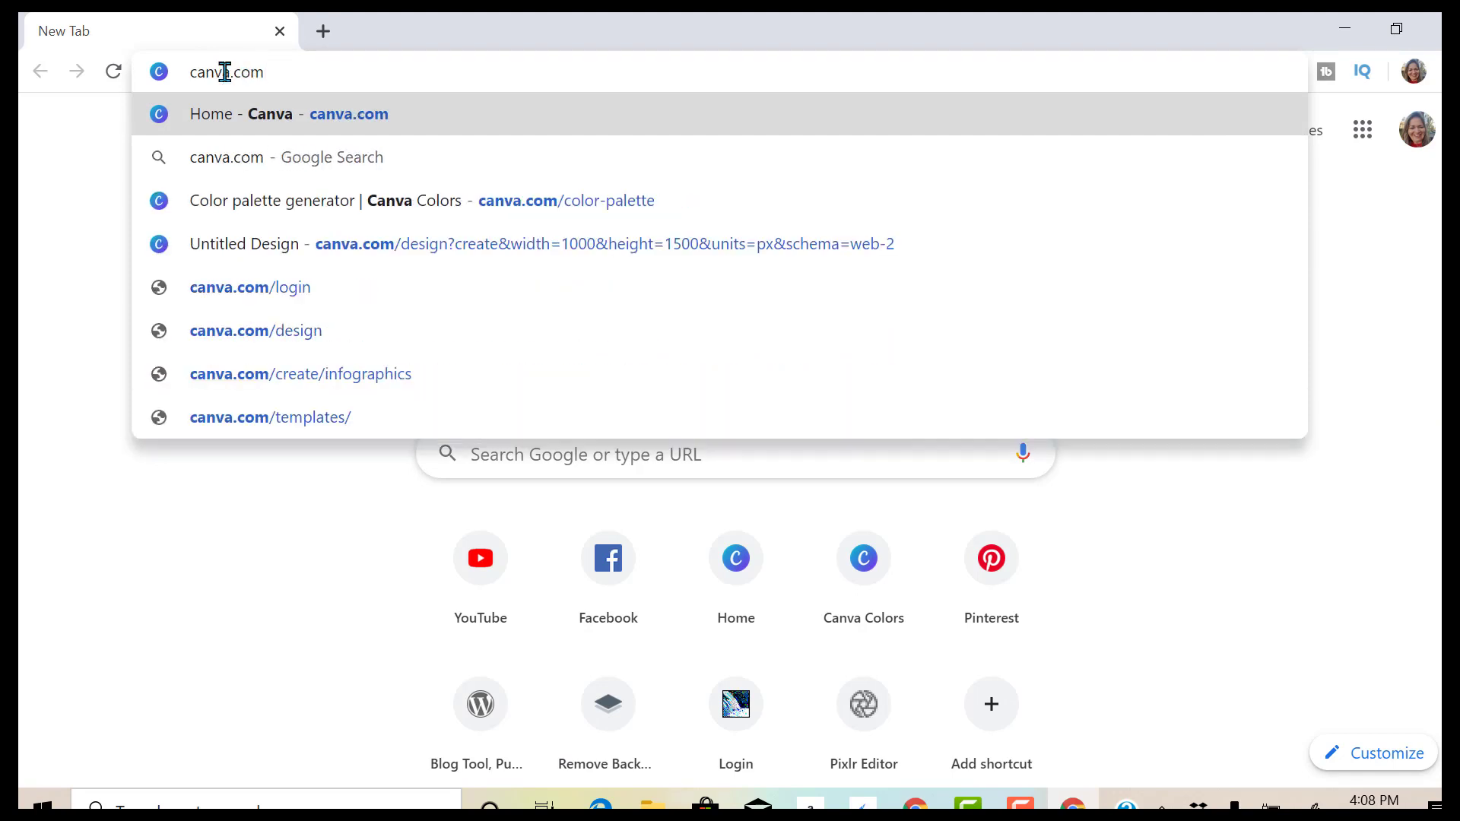
# Open the Canva home page and create a blank custom-size design of 1000 × 1500 px.
pyautogui.click(144, 134)
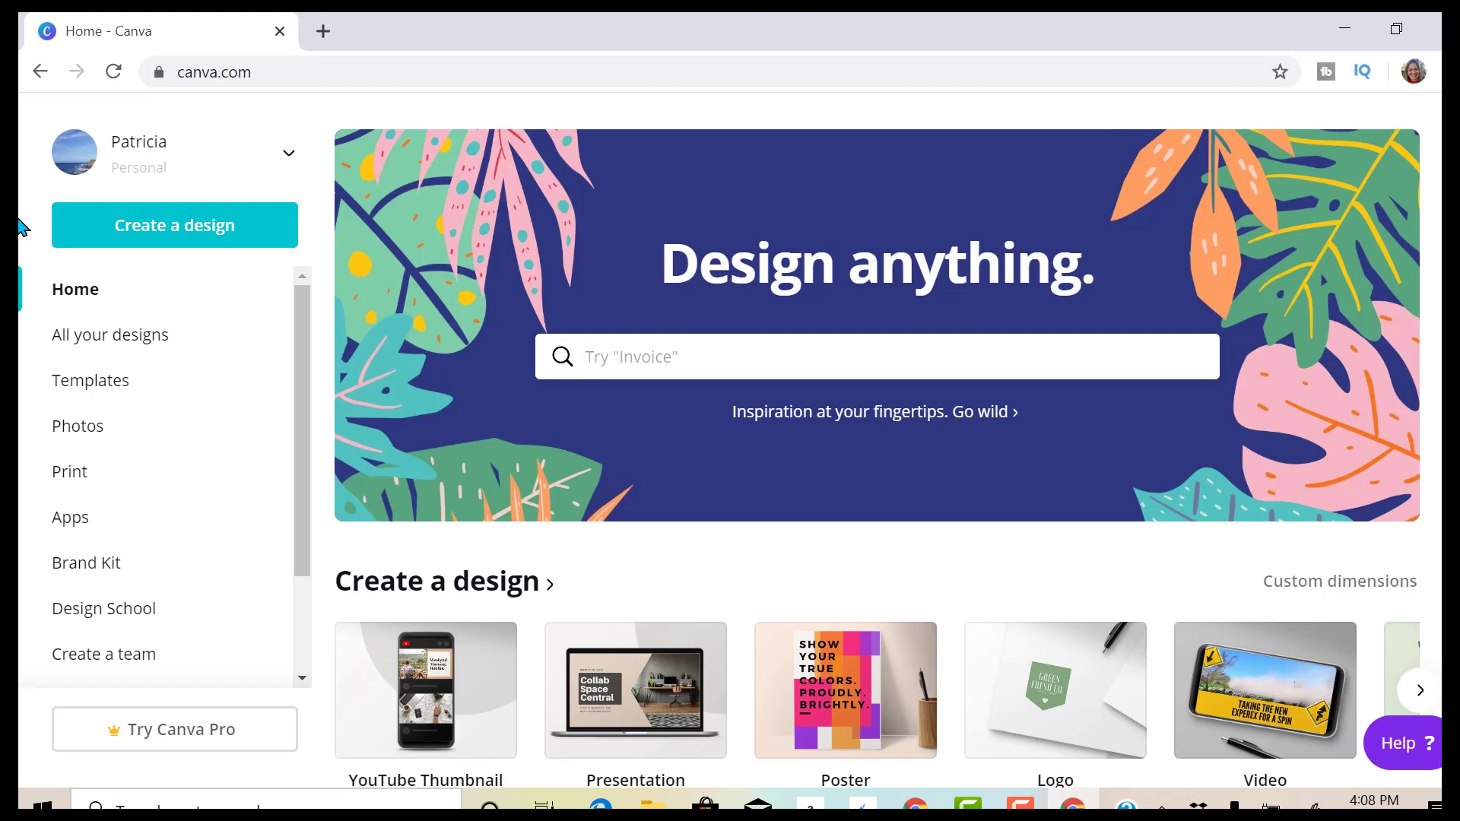
pyautogui.click(158, 230)
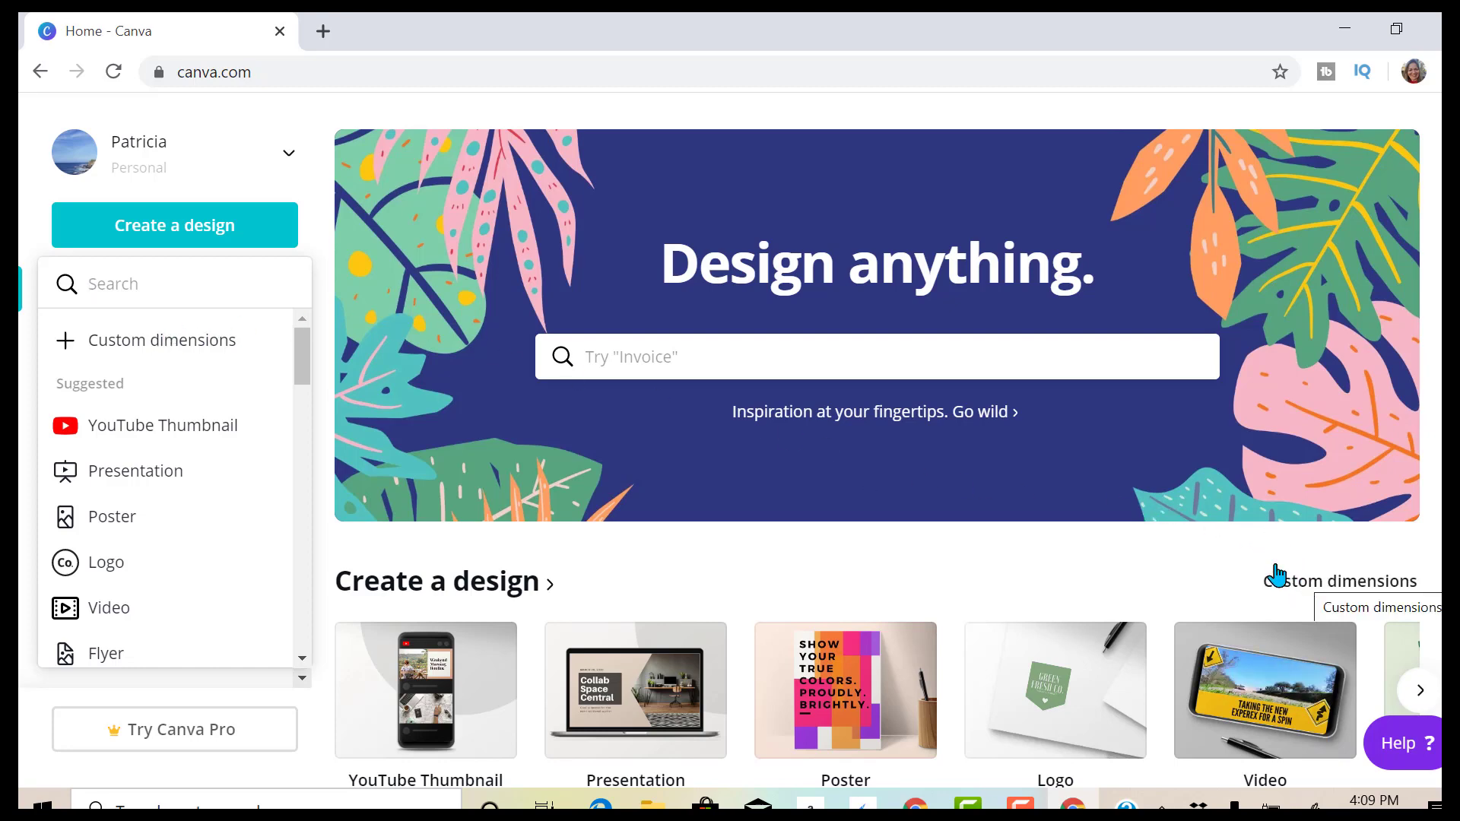
pyautogui.click(196, 349)
pyautogui.write('1000')
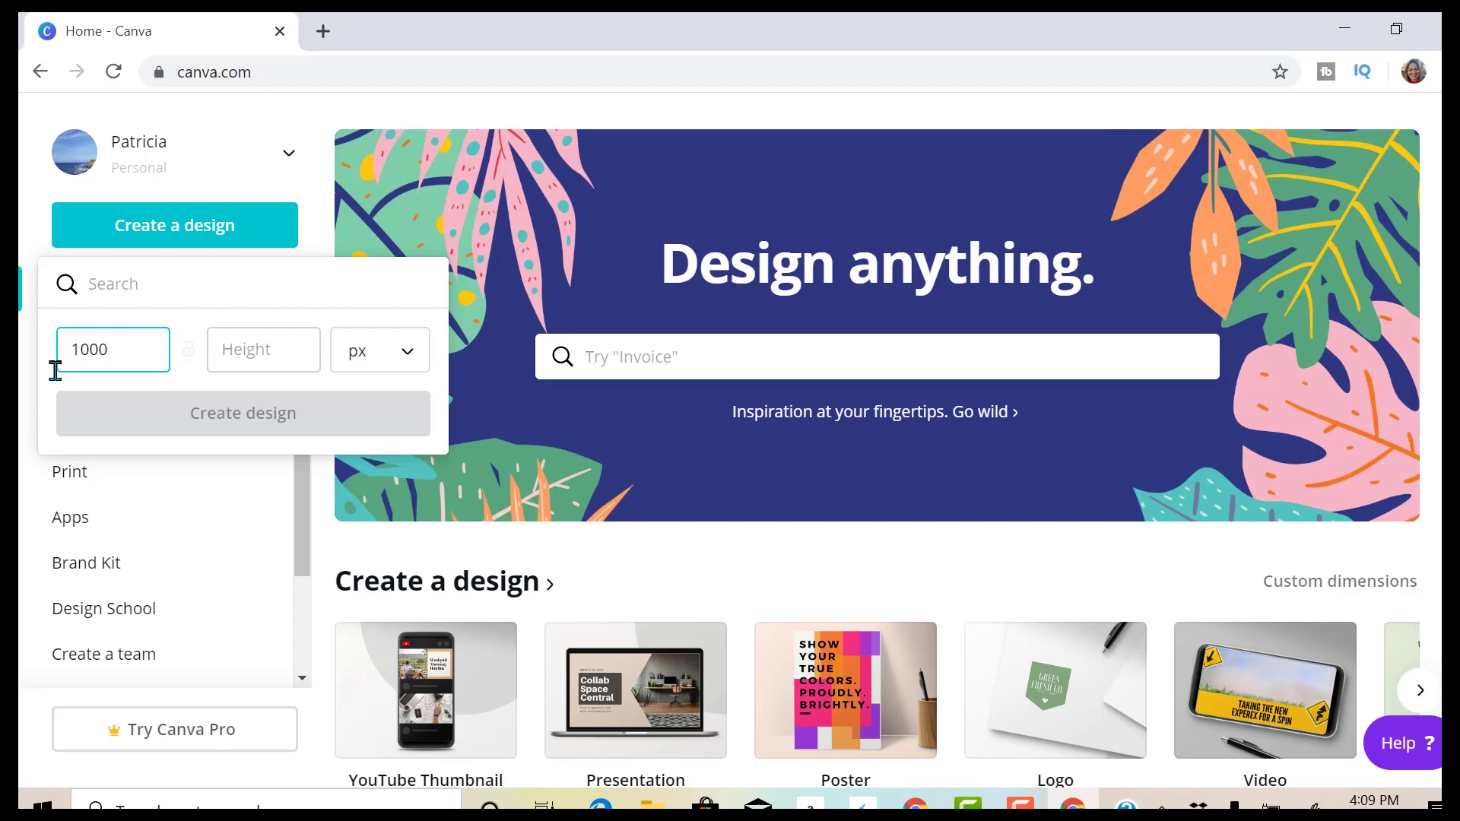
pyautogui.press('Tab')
pyautogui.write('1500')
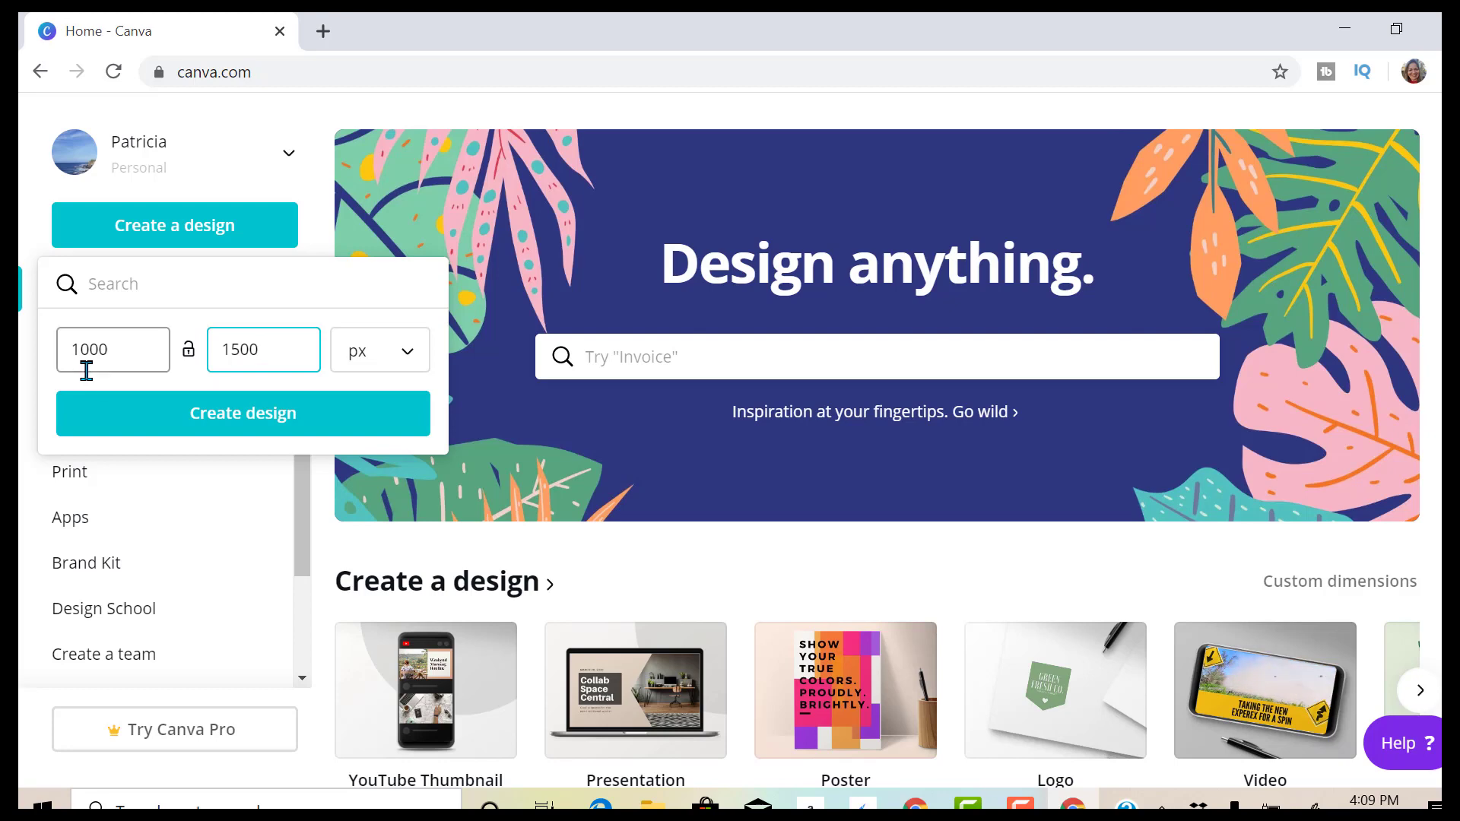
pyautogui.click(186, 416)
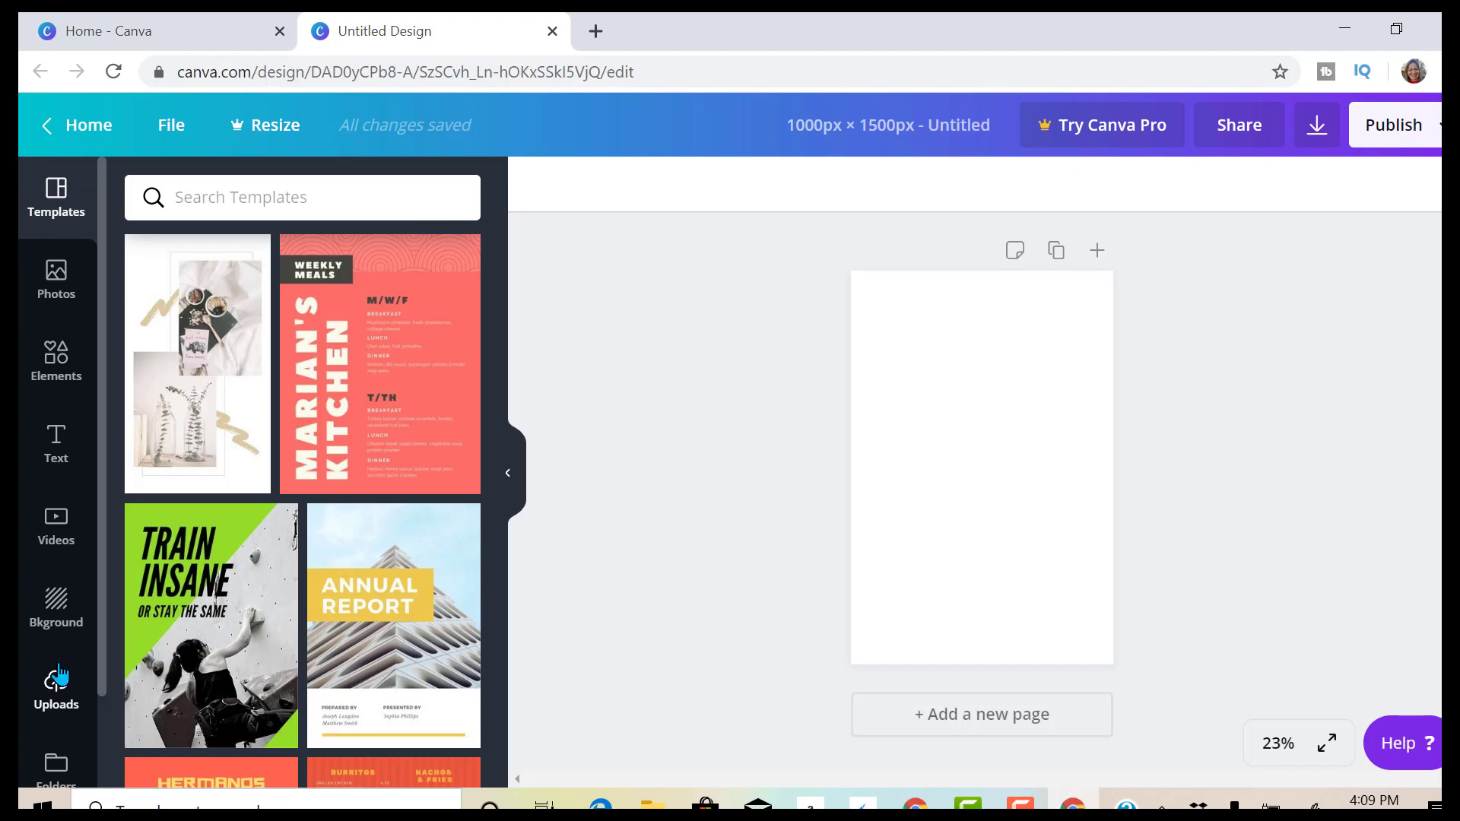
# Browse the video library and show the full Aerial Shots collection.
pyautogui.click(52, 545)
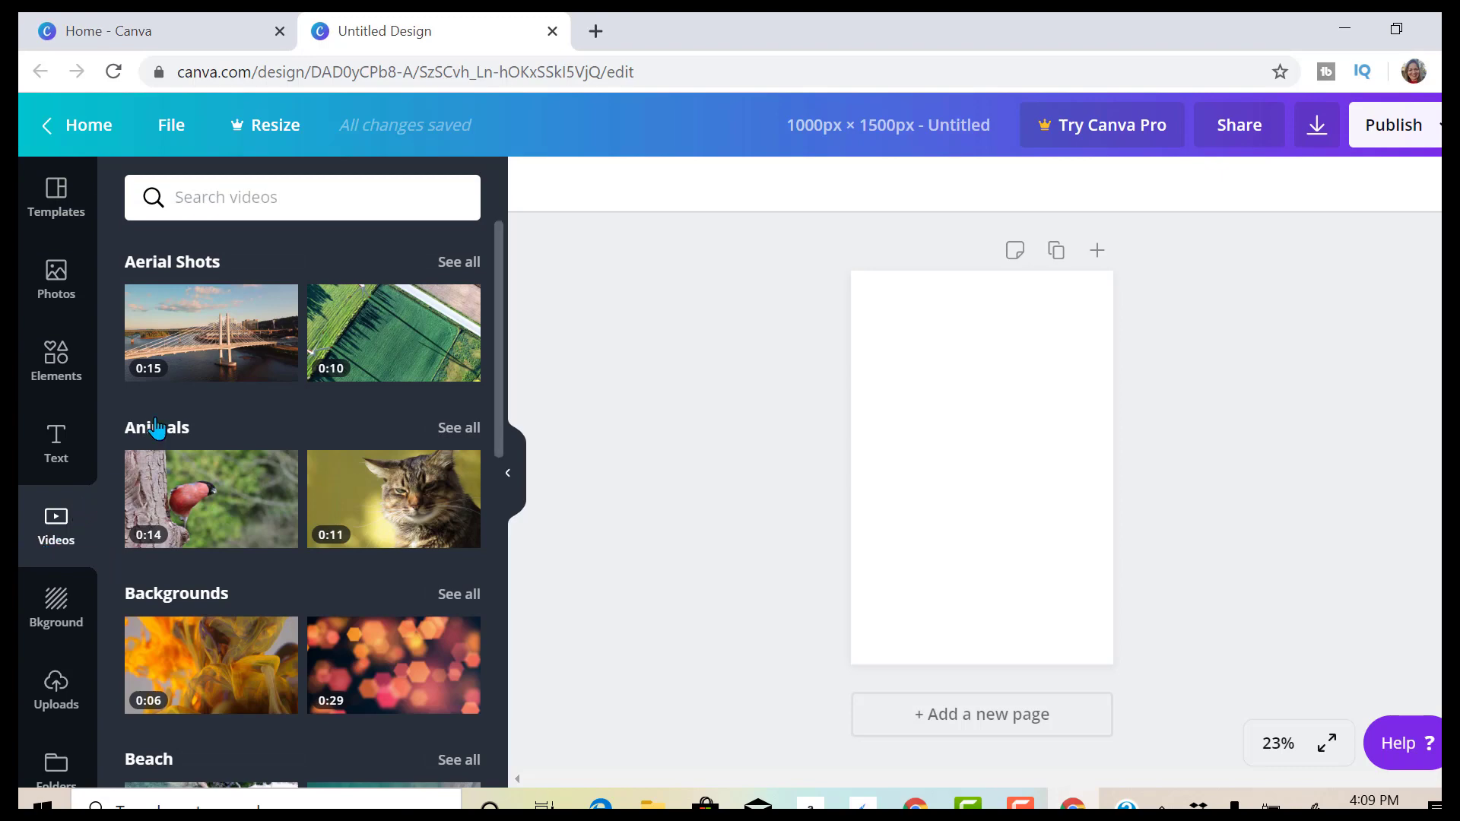
pyautogui.moveTo(215, 376)
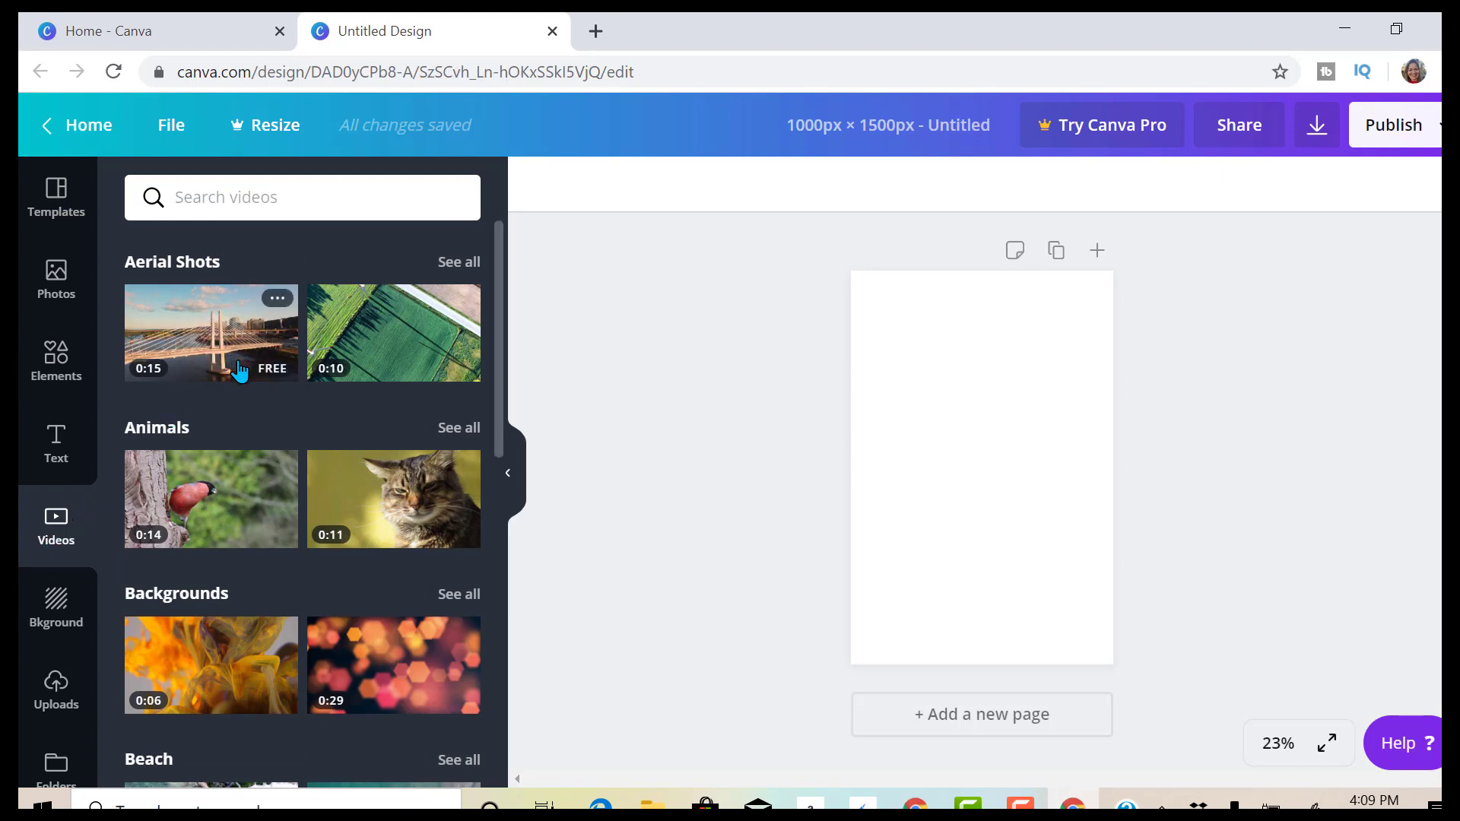
pyautogui.moveTo(358, 371)
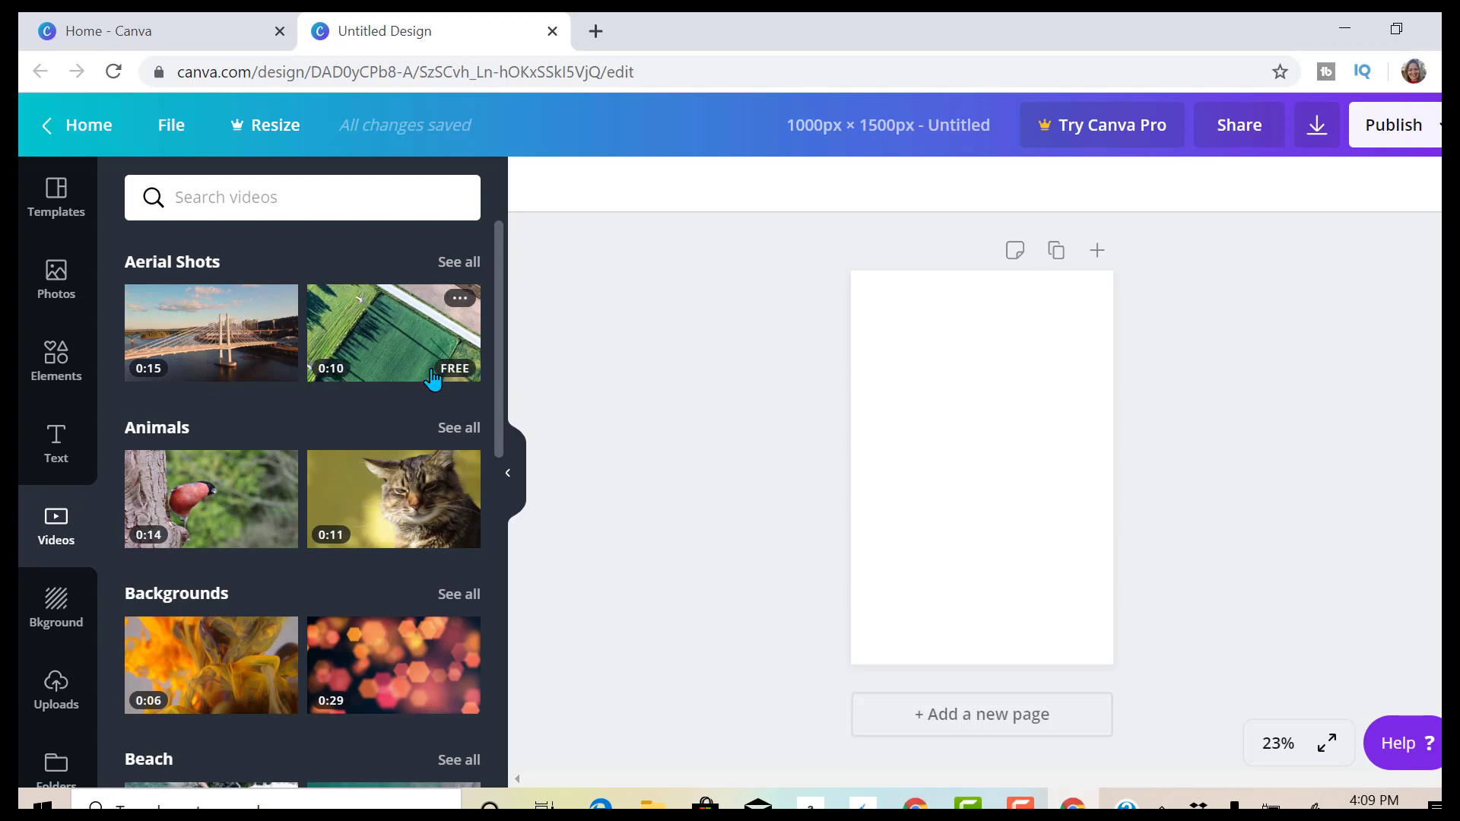
pyautogui.click(459, 263)
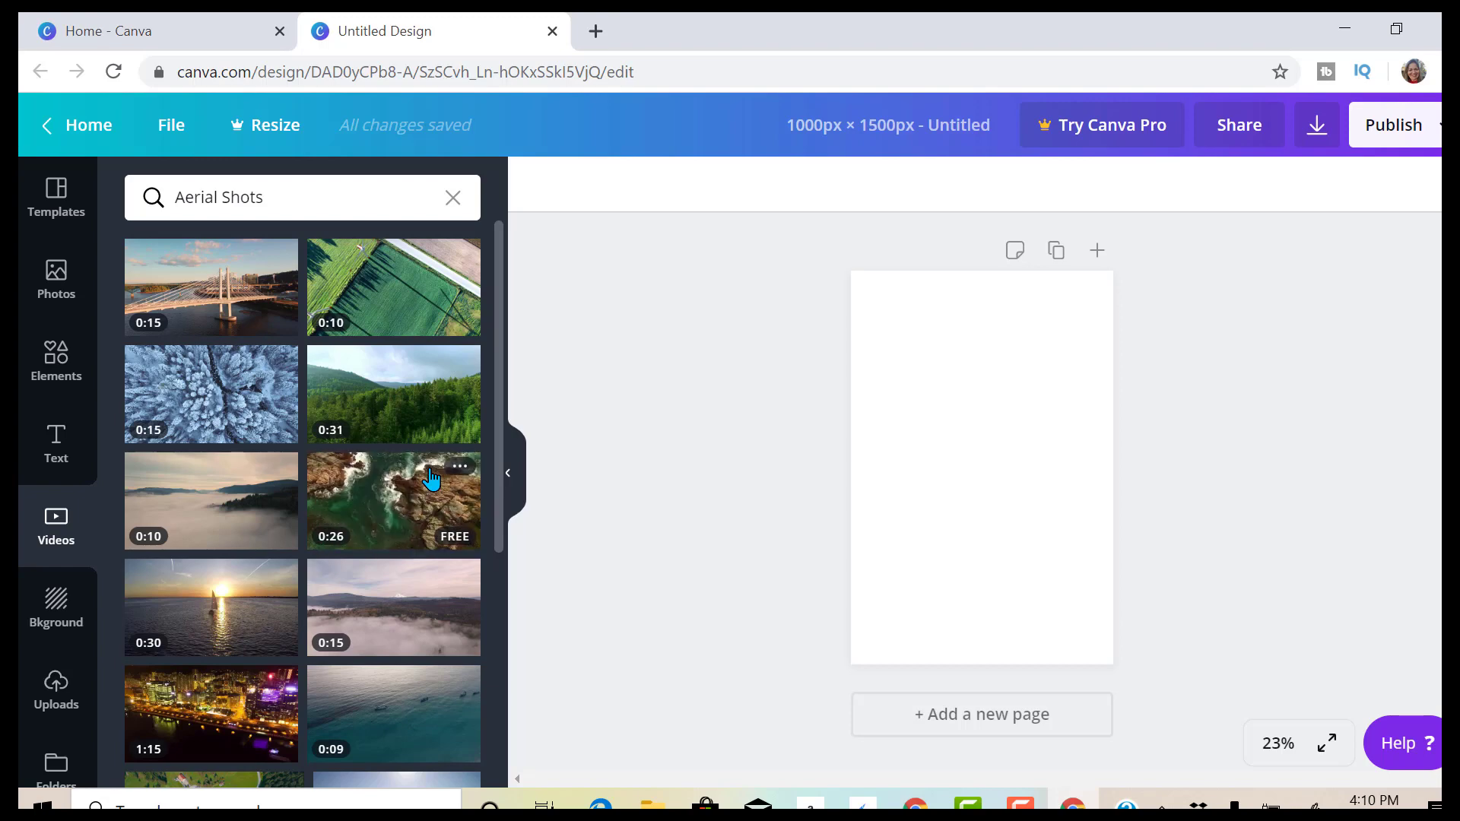
# Try the 26-second rocky coast clip, delete it, and add the 15-second bridge clip to the page instead.
pyautogui.click(417, 528)
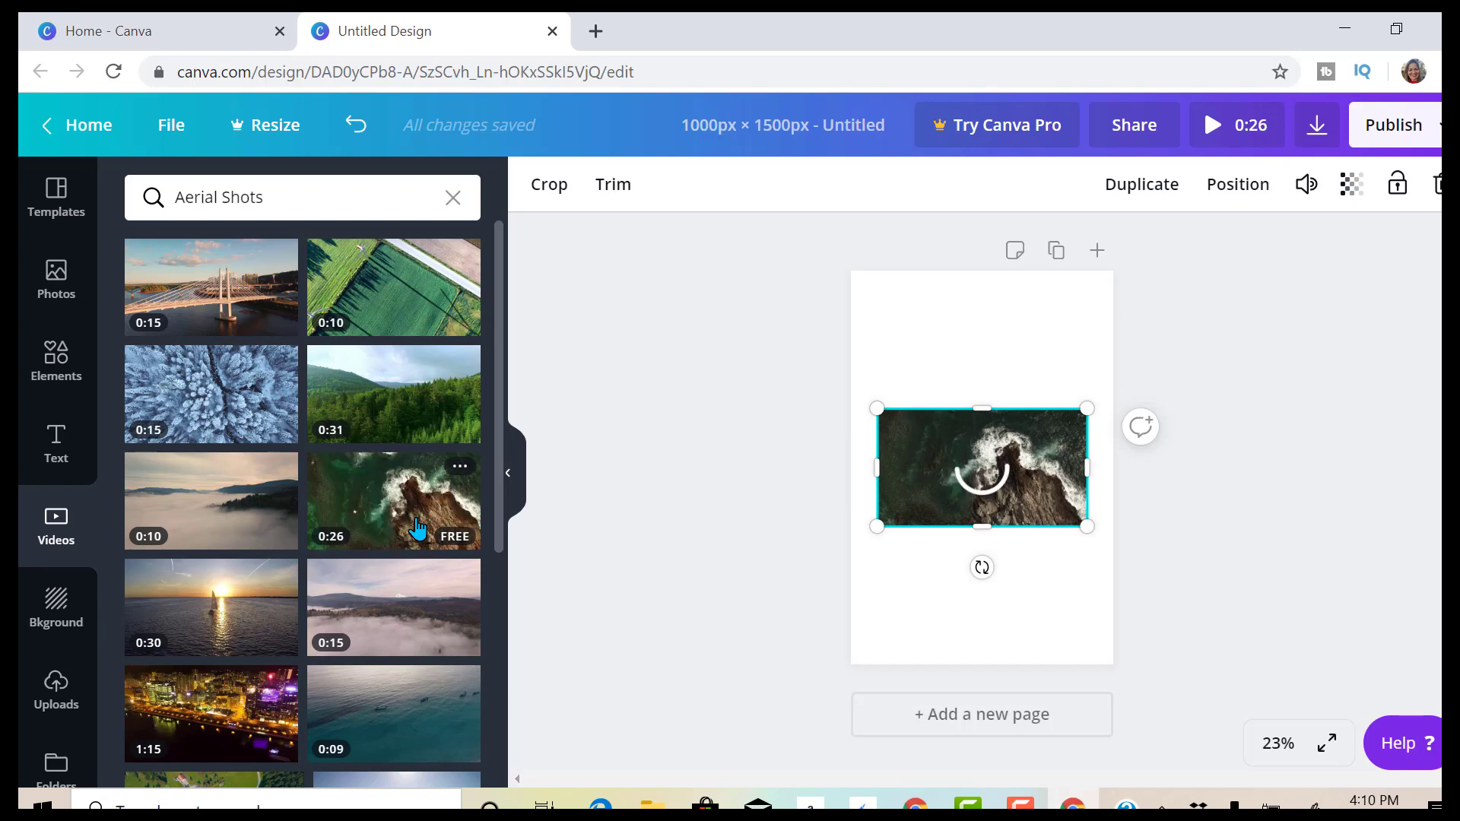
pyautogui.press('Delete')
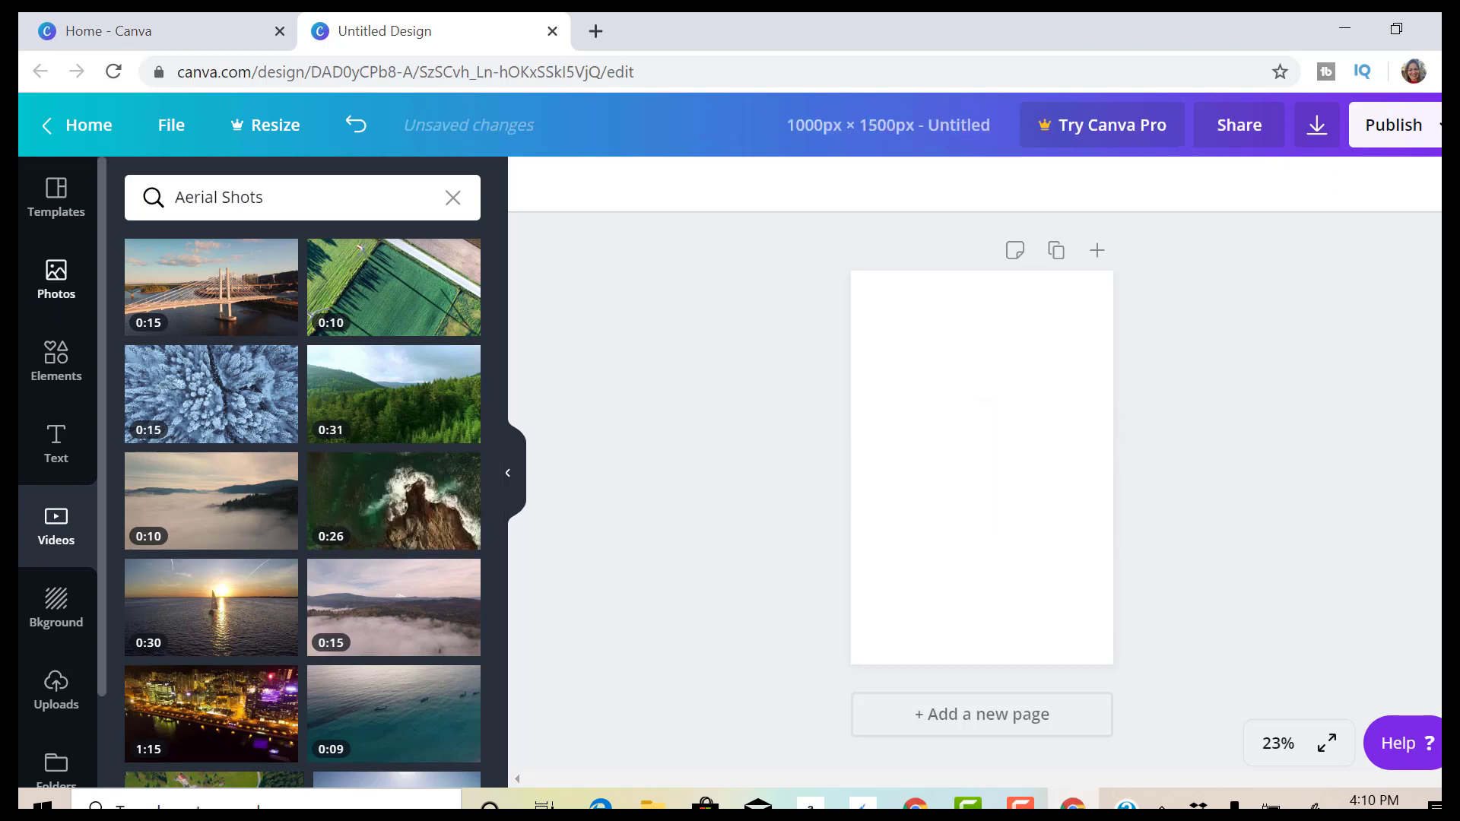
pyautogui.click(208, 295)
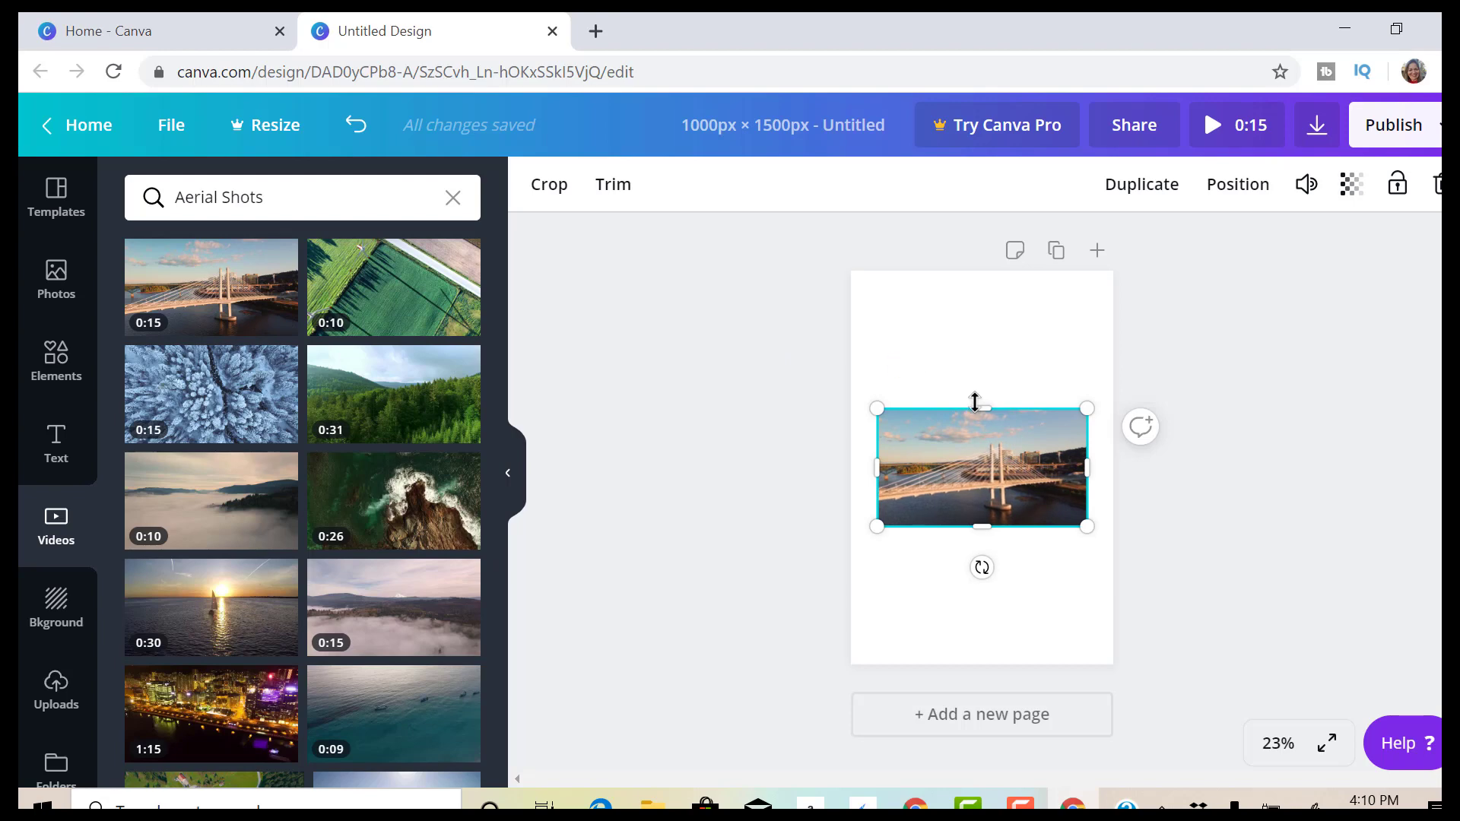
# Stretch the bridge video up to the page's top edge and out to both side edges.
pyautogui.moveTo(982, 411)
pyautogui.moveTo(978, 368); pyautogui.dragTo(977, 275)
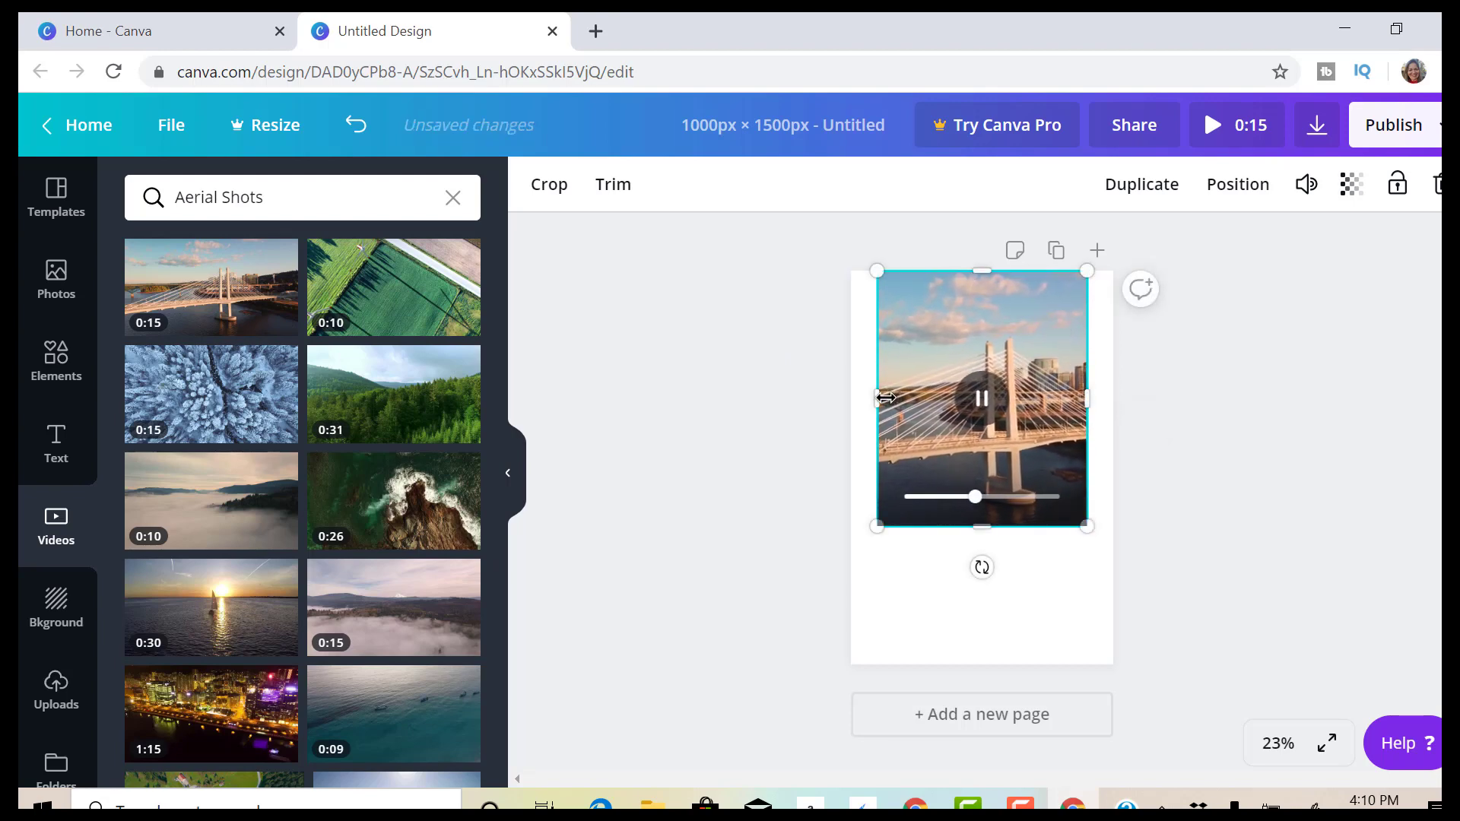
pyautogui.moveTo(875, 396); pyautogui.dragTo(851, 398)
pyautogui.moveTo(1092, 396); pyautogui.dragTo(1111, 394)
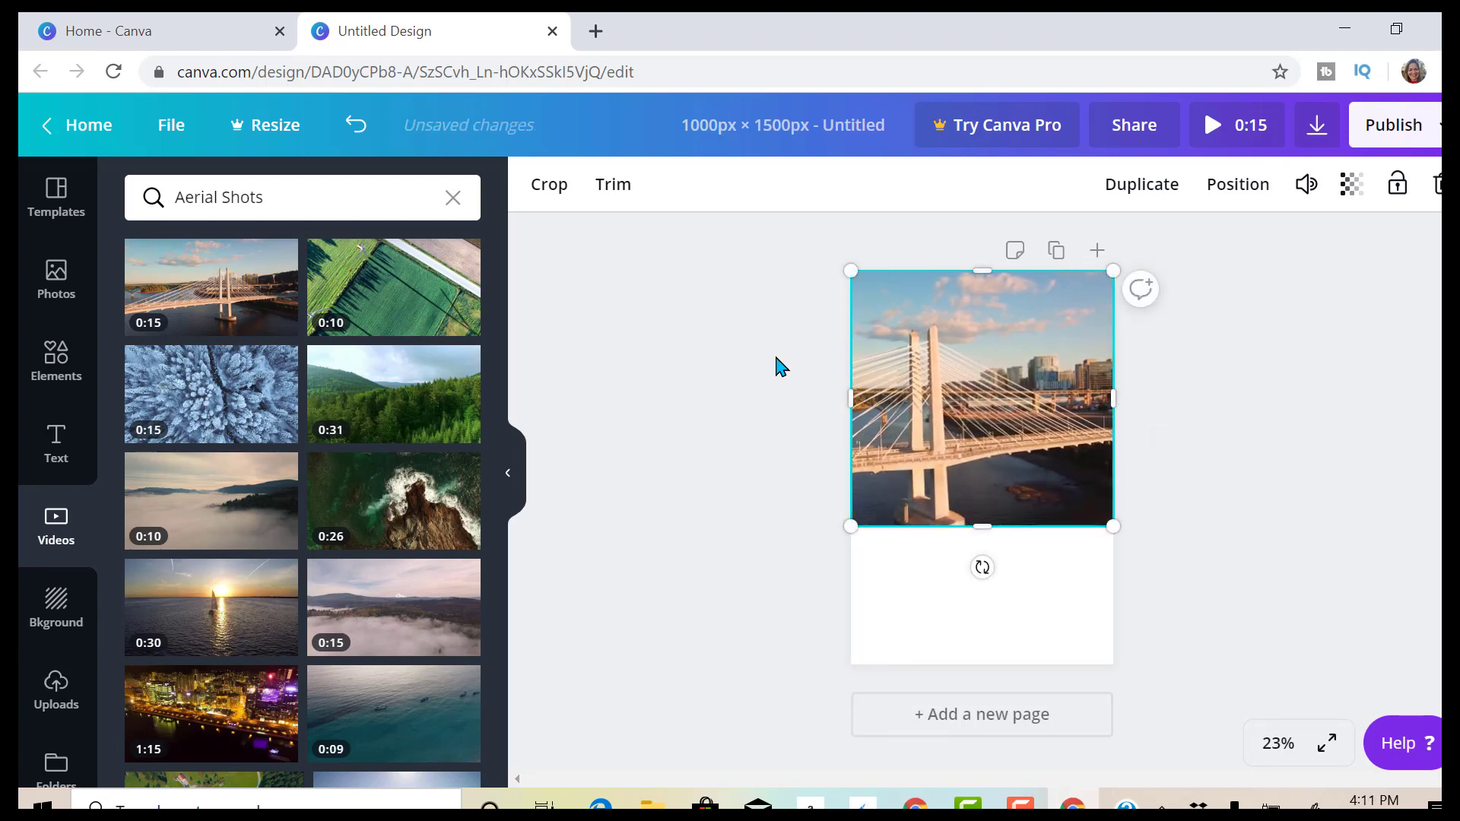
# Add a square shape from the elements library and move it off the page.
pyautogui.click(60, 362)
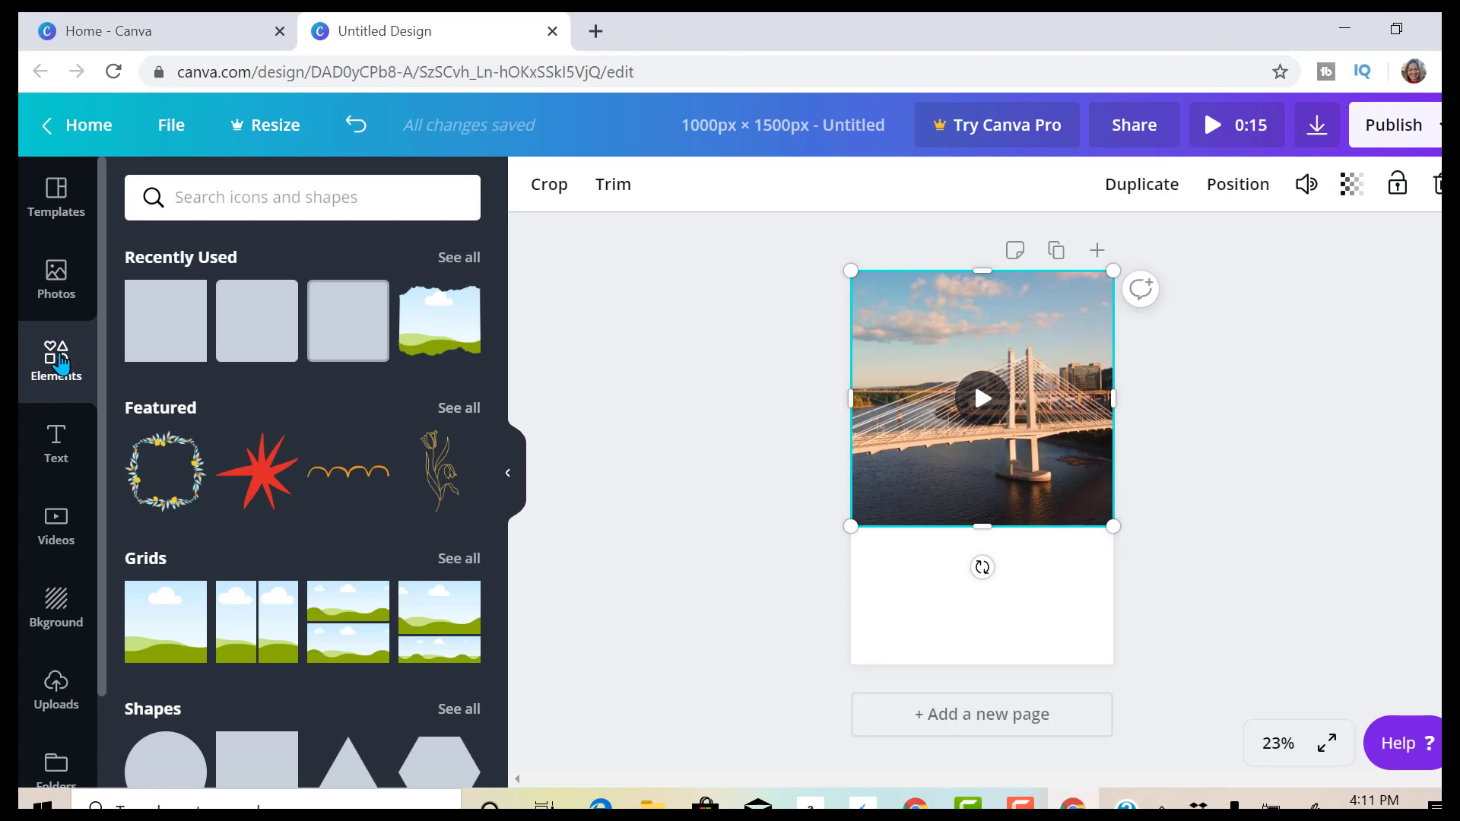
pyautogui.moveTo(494, 395); pyautogui.dragTo(494, 479)
pyautogui.click(251, 584)
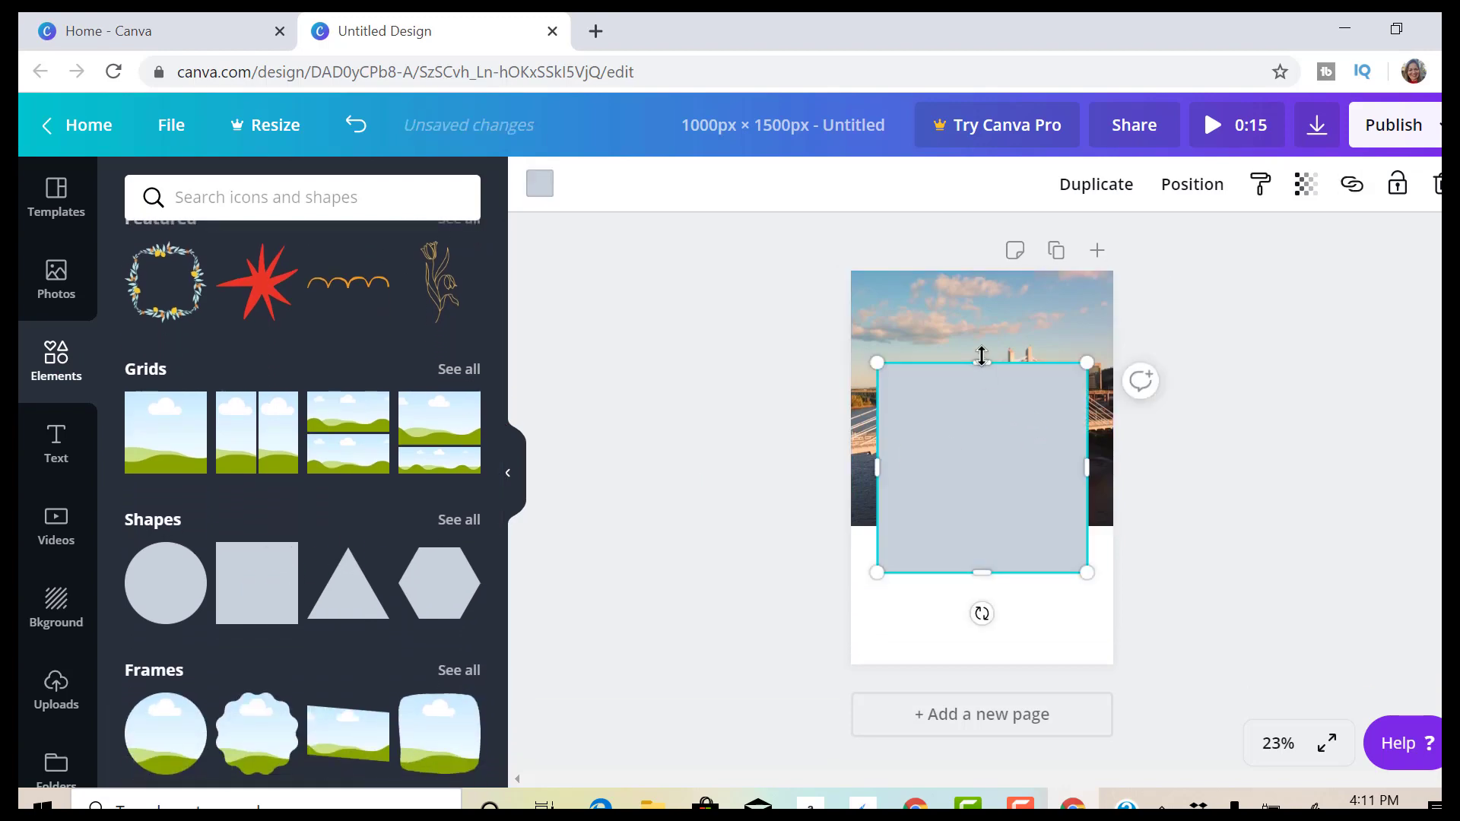
pyautogui.moveTo(973, 426); pyautogui.dragTo(738, 419)
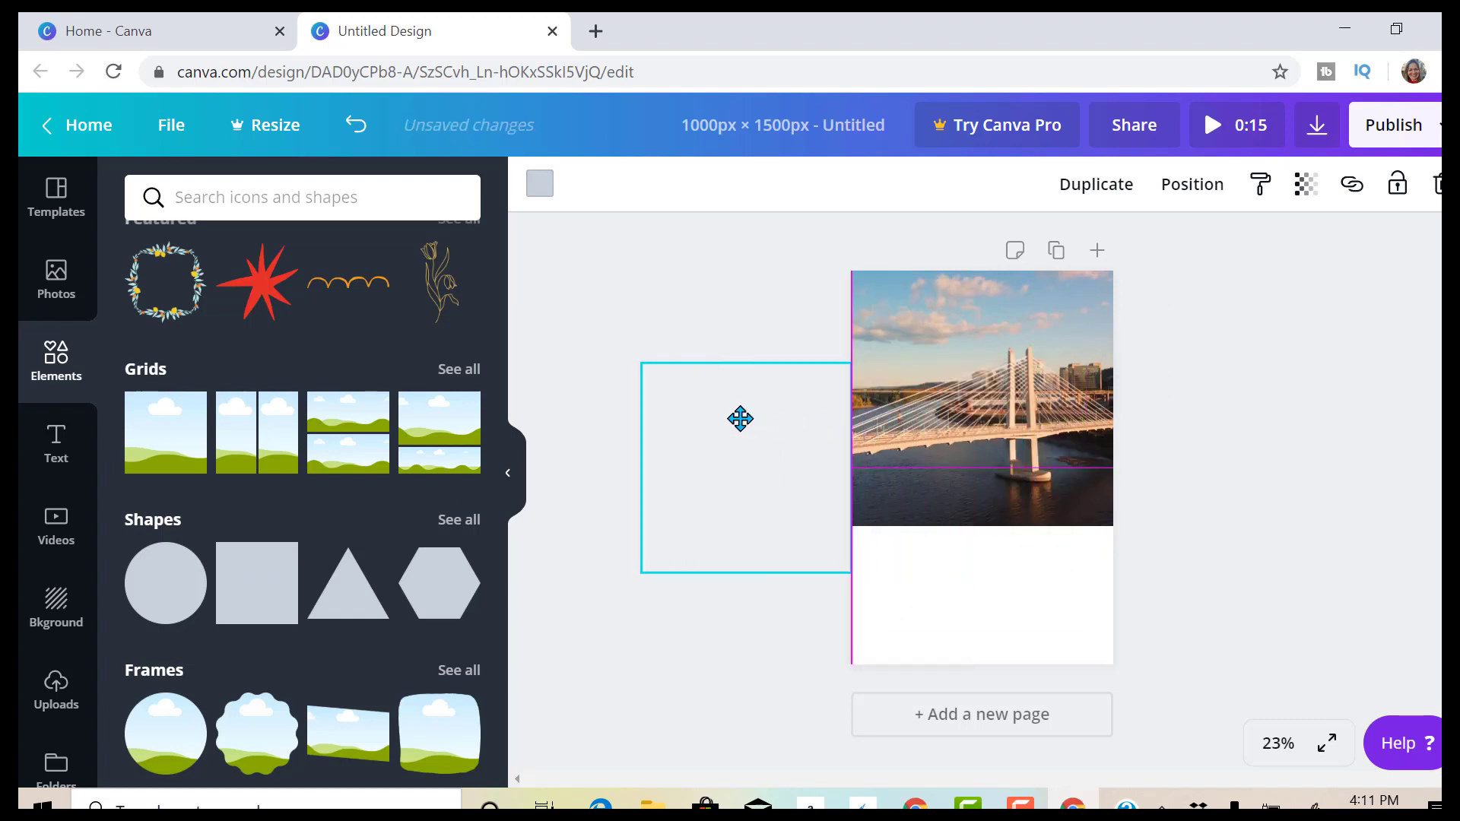
# Extend the bridge video down to the page's bottom edge so it fills the whole page.
pyautogui.click(1031, 505)
pyautogui.moveTo(982, 527); pyautogui.dragTo(993, 664)
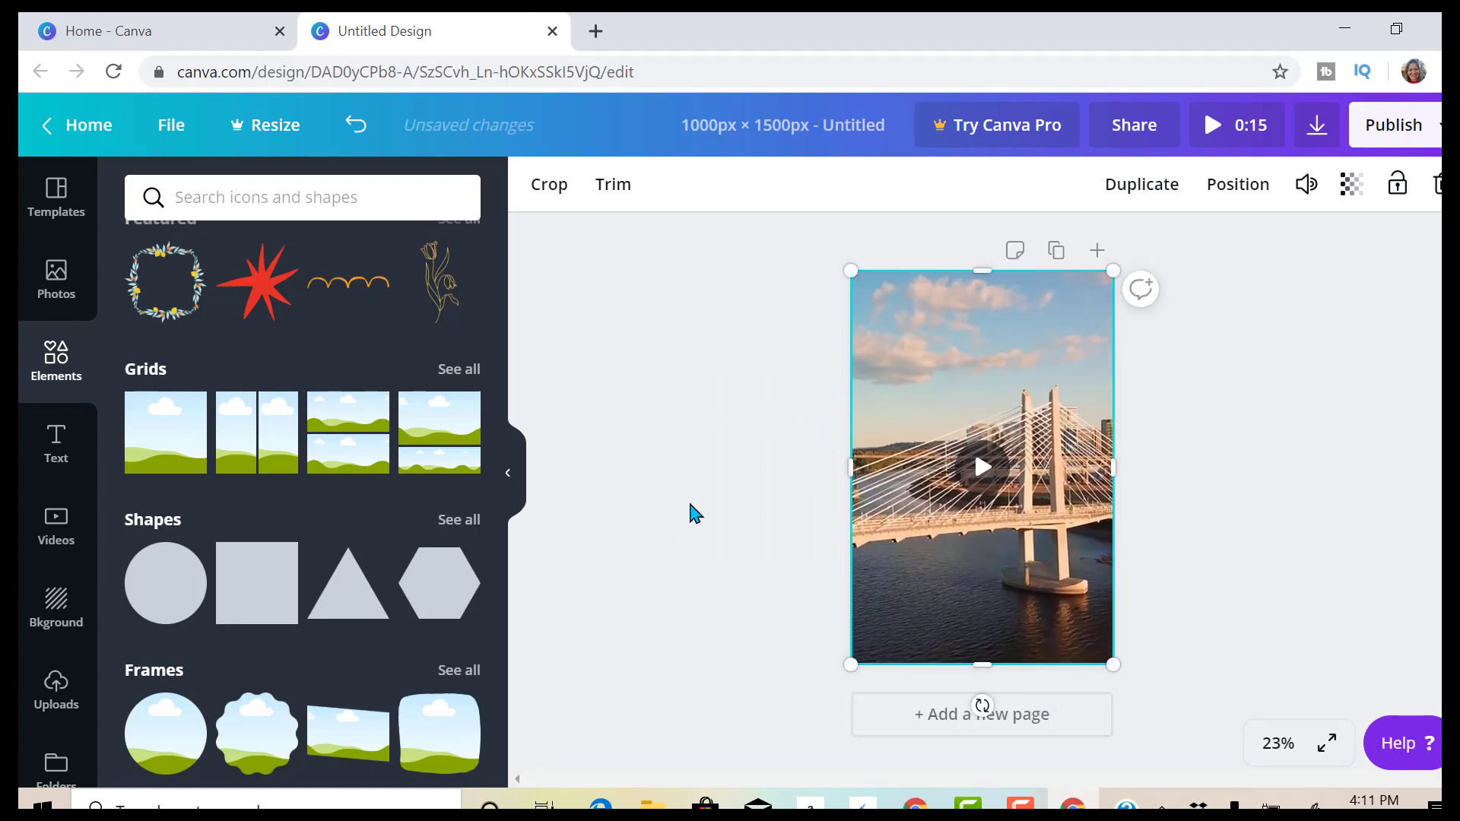
pyautogui.click(829, 466)
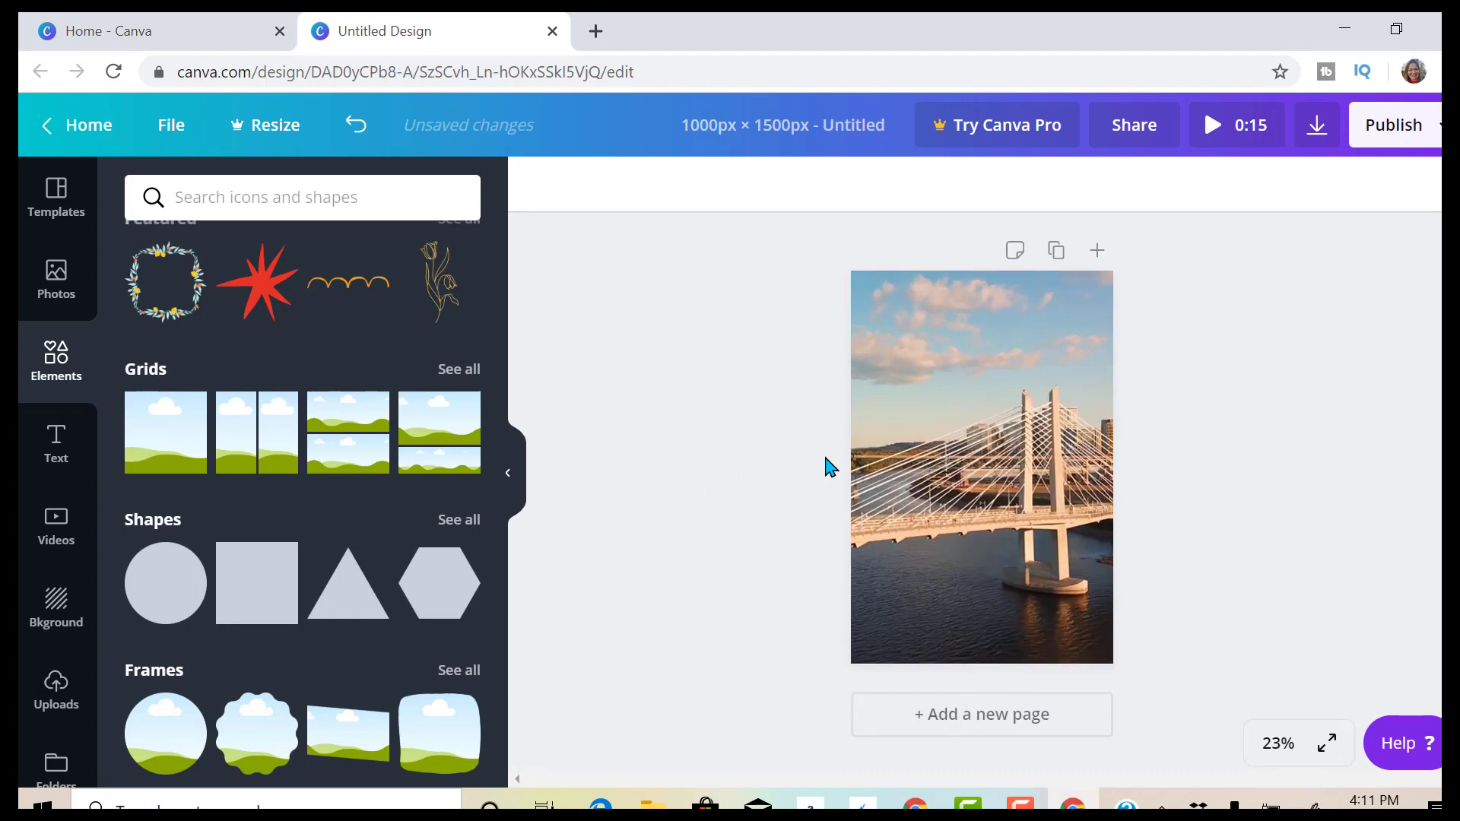
# Add a square shape and reshape it into a wide rectangle near the top of the page.
pyautogui.click(261, 599)
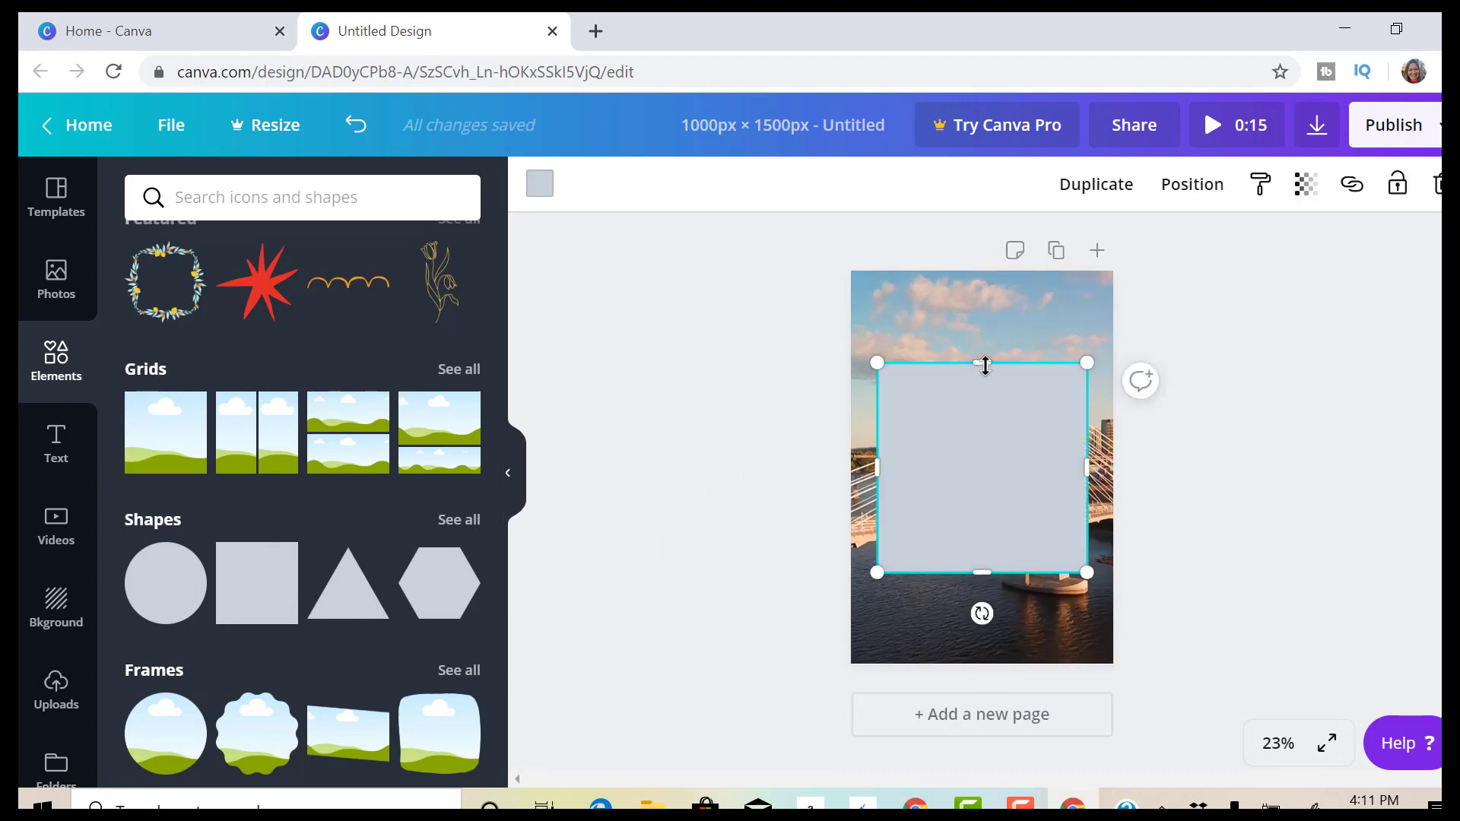
pyautogui.moveTo(984, 371); pyautogui.dragTo(987, 320)
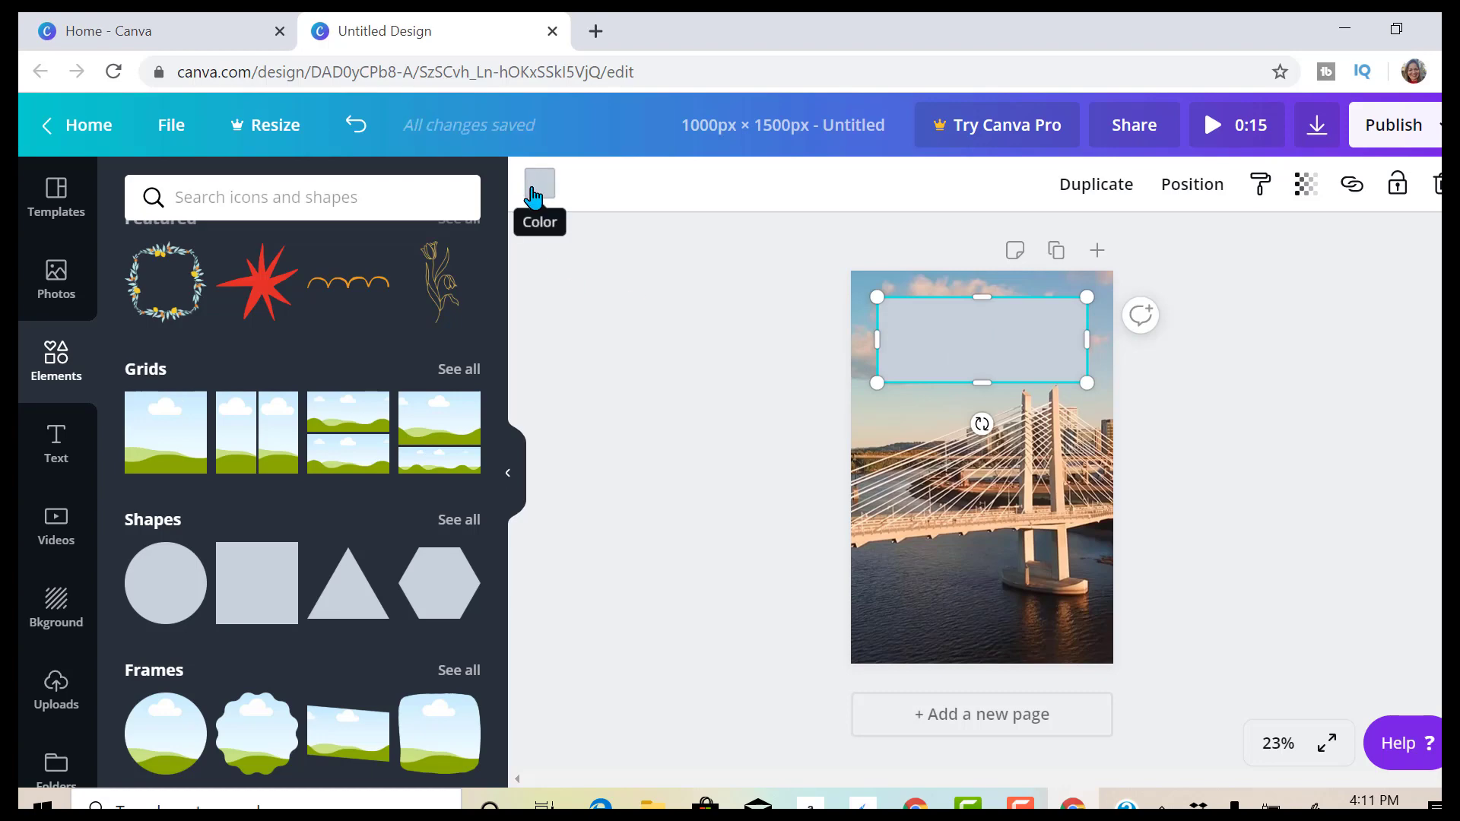
# Try teal, yellow and dark gray on the rectangle, settle on the medium gray default color, and reduce its height.
pyautogui.click(539, 185)
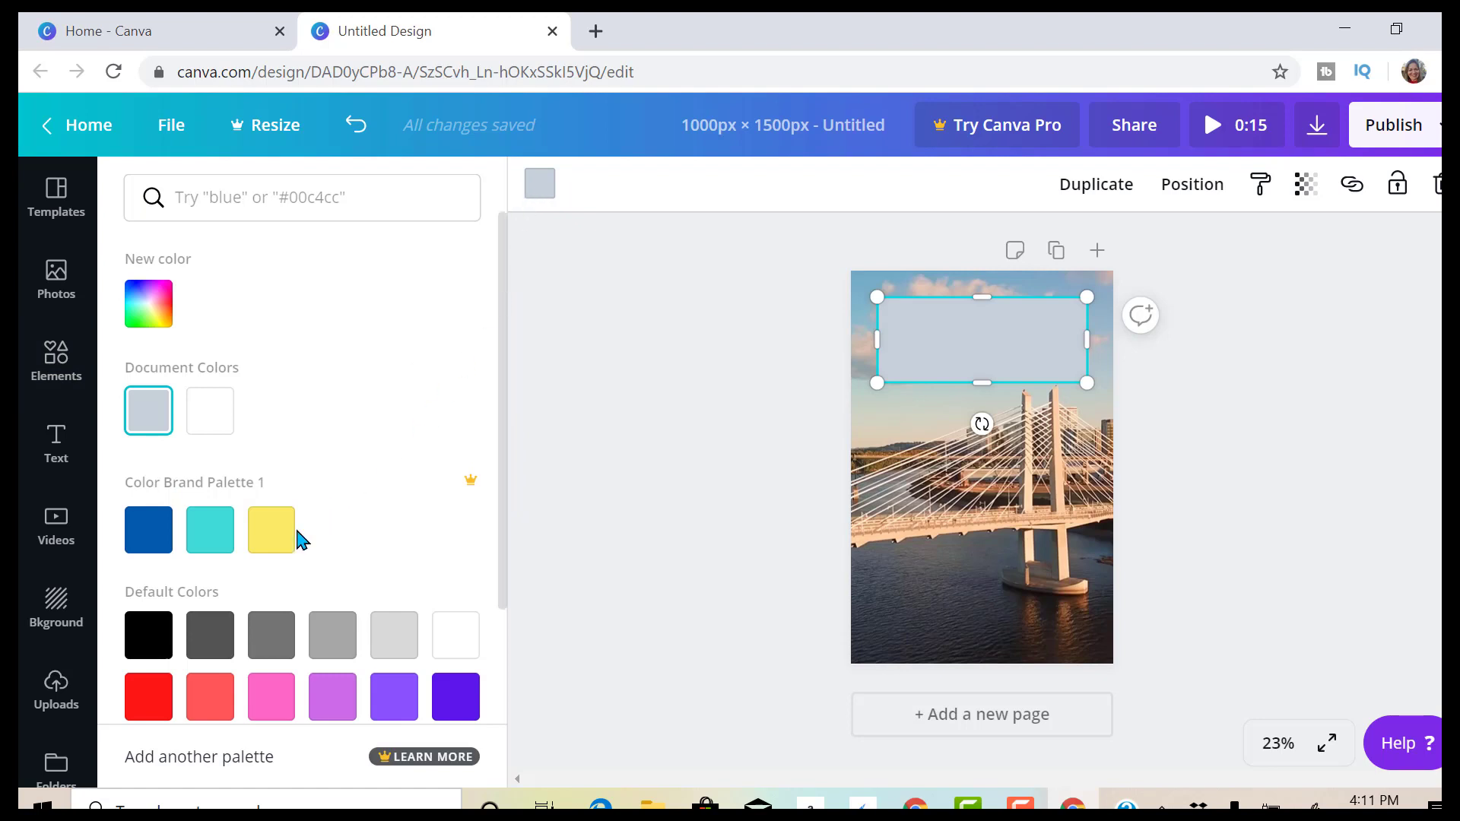
pyautogui.click(210, 539)
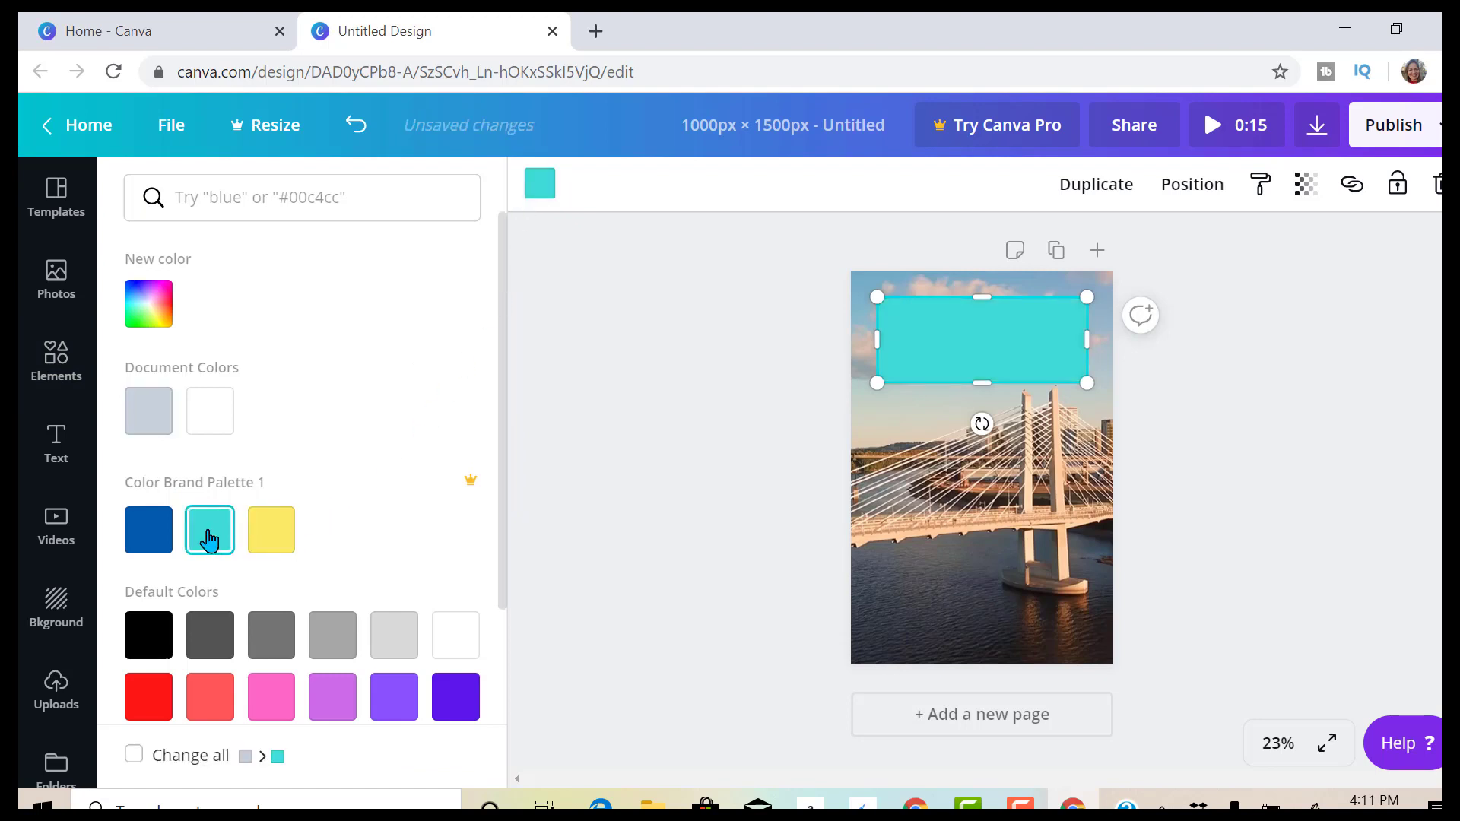
pyautogui.click(253, 538)
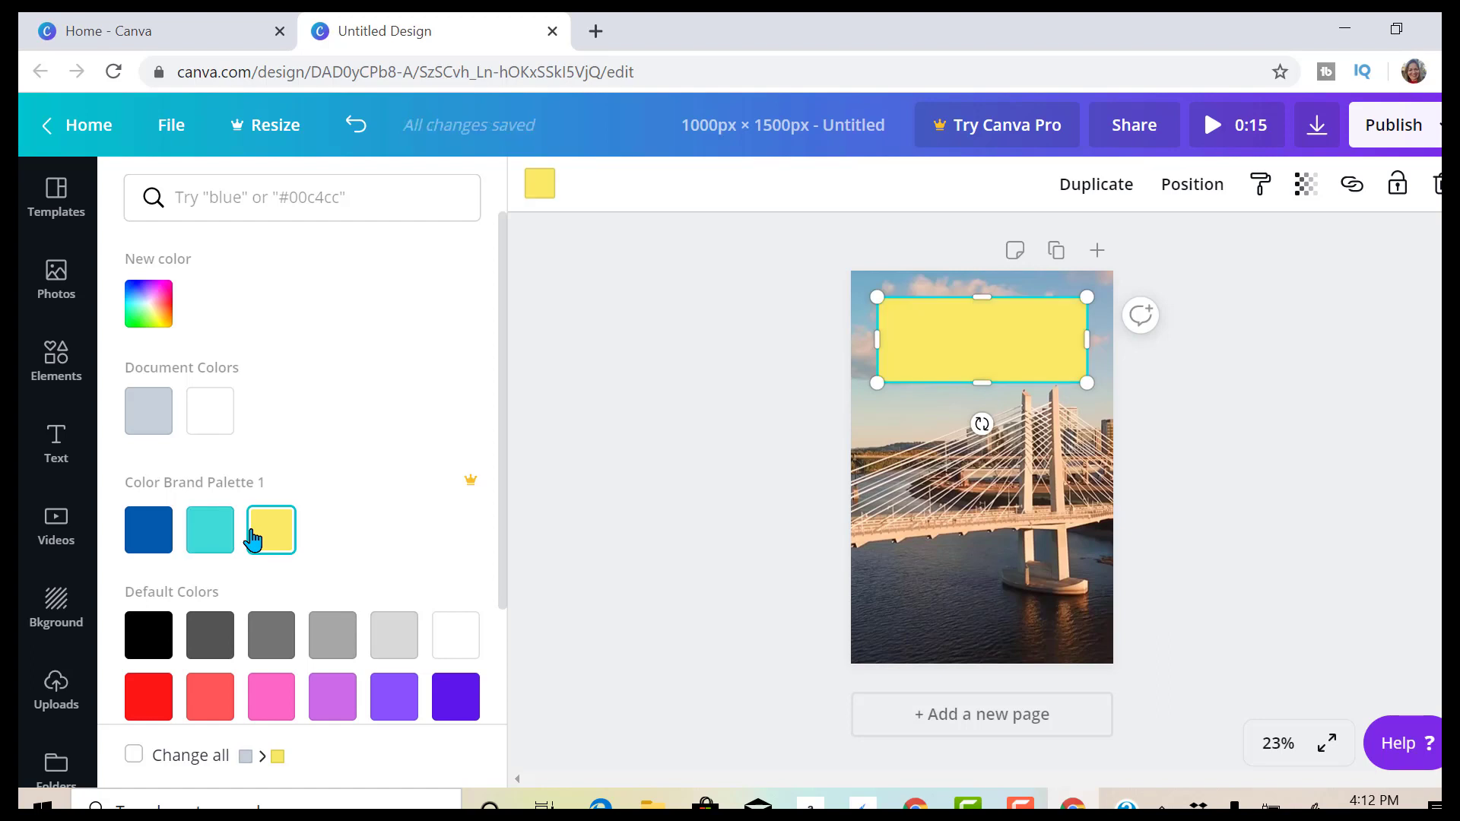
pyautogui.click(210, 637)
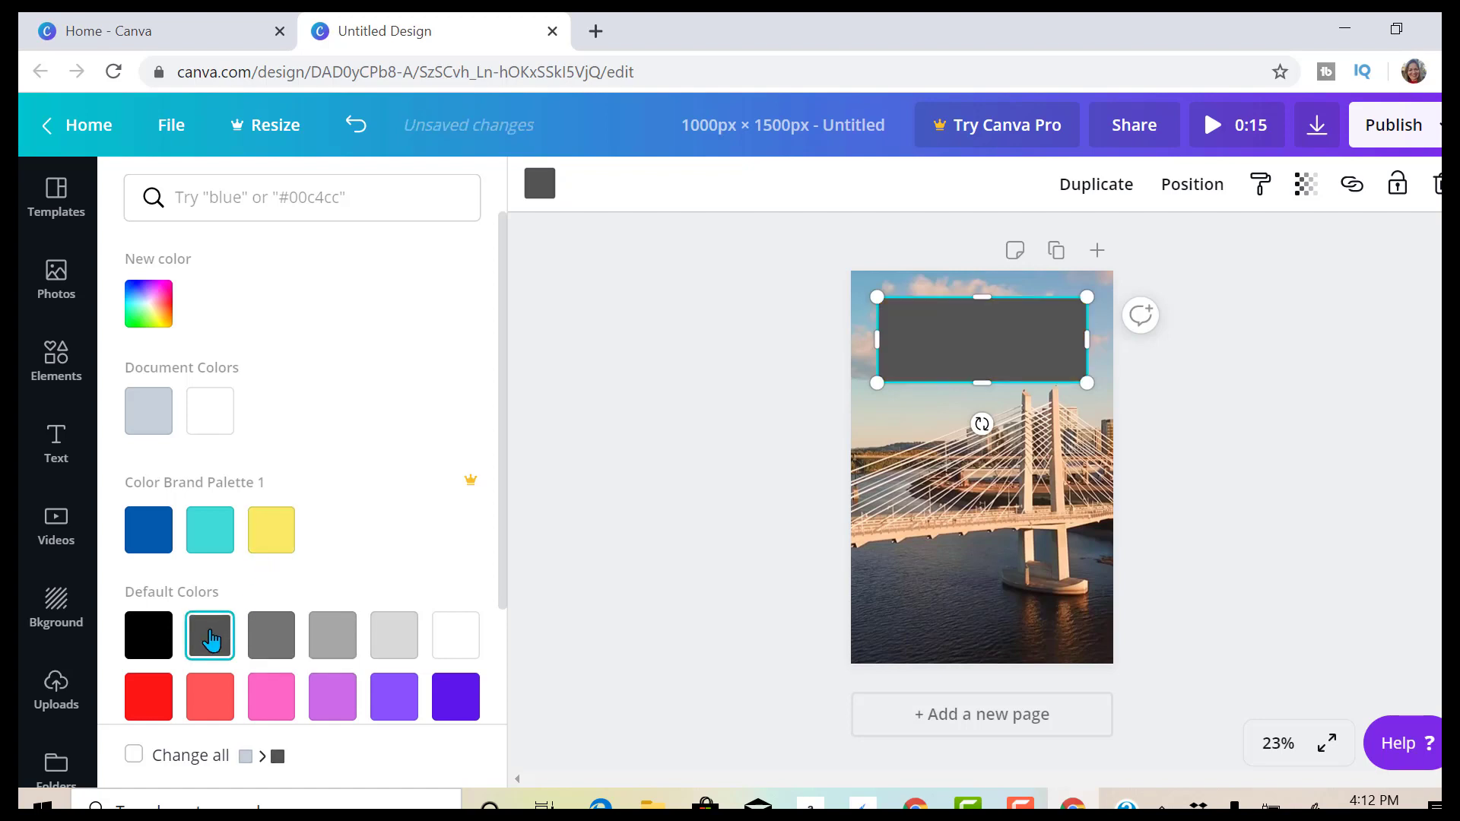
pyautogui.click(265, 641)
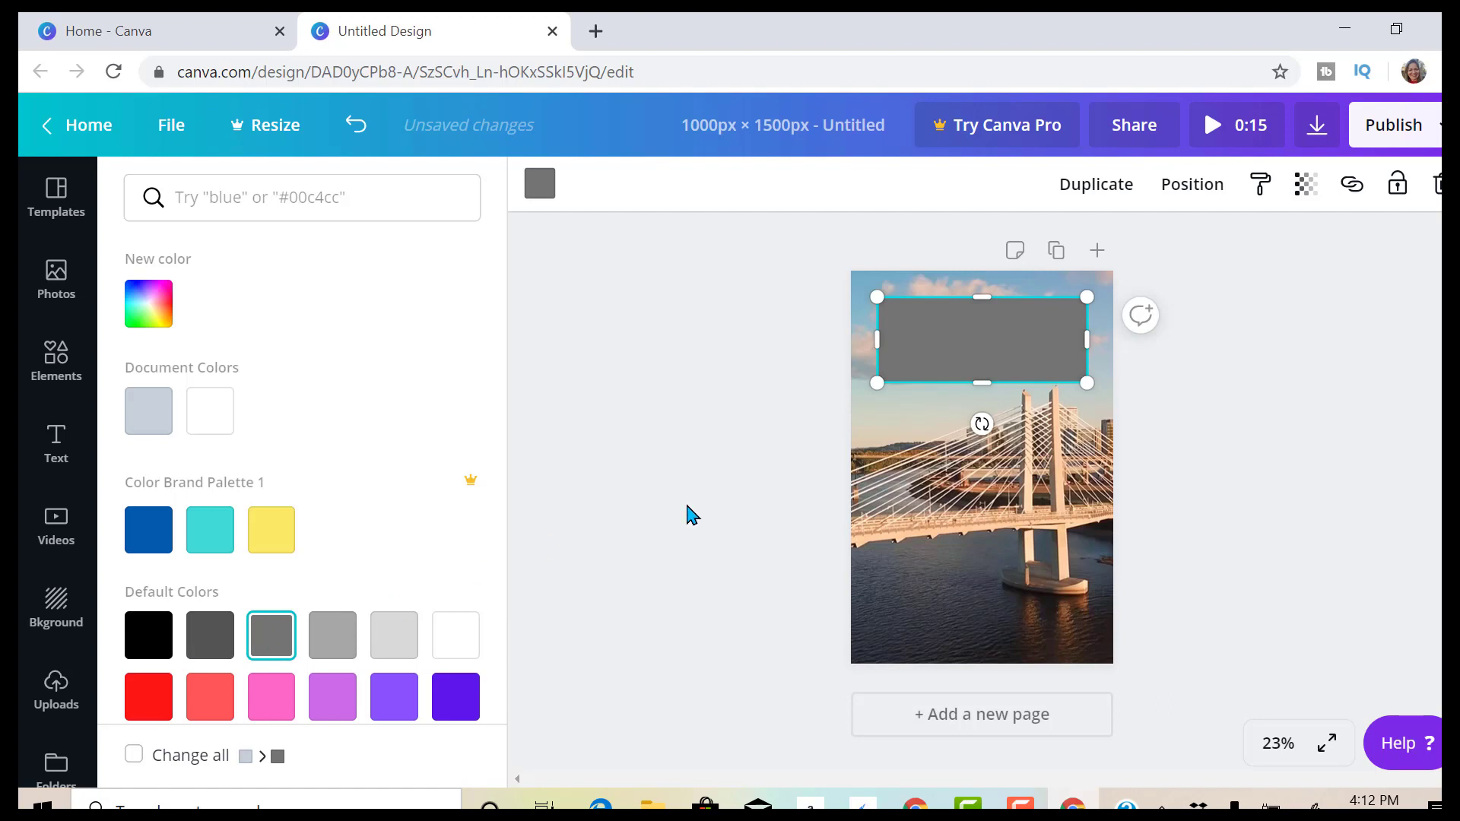
pyautogui.moveTo(981, 386); pyautogui.dragTo(981, 363)
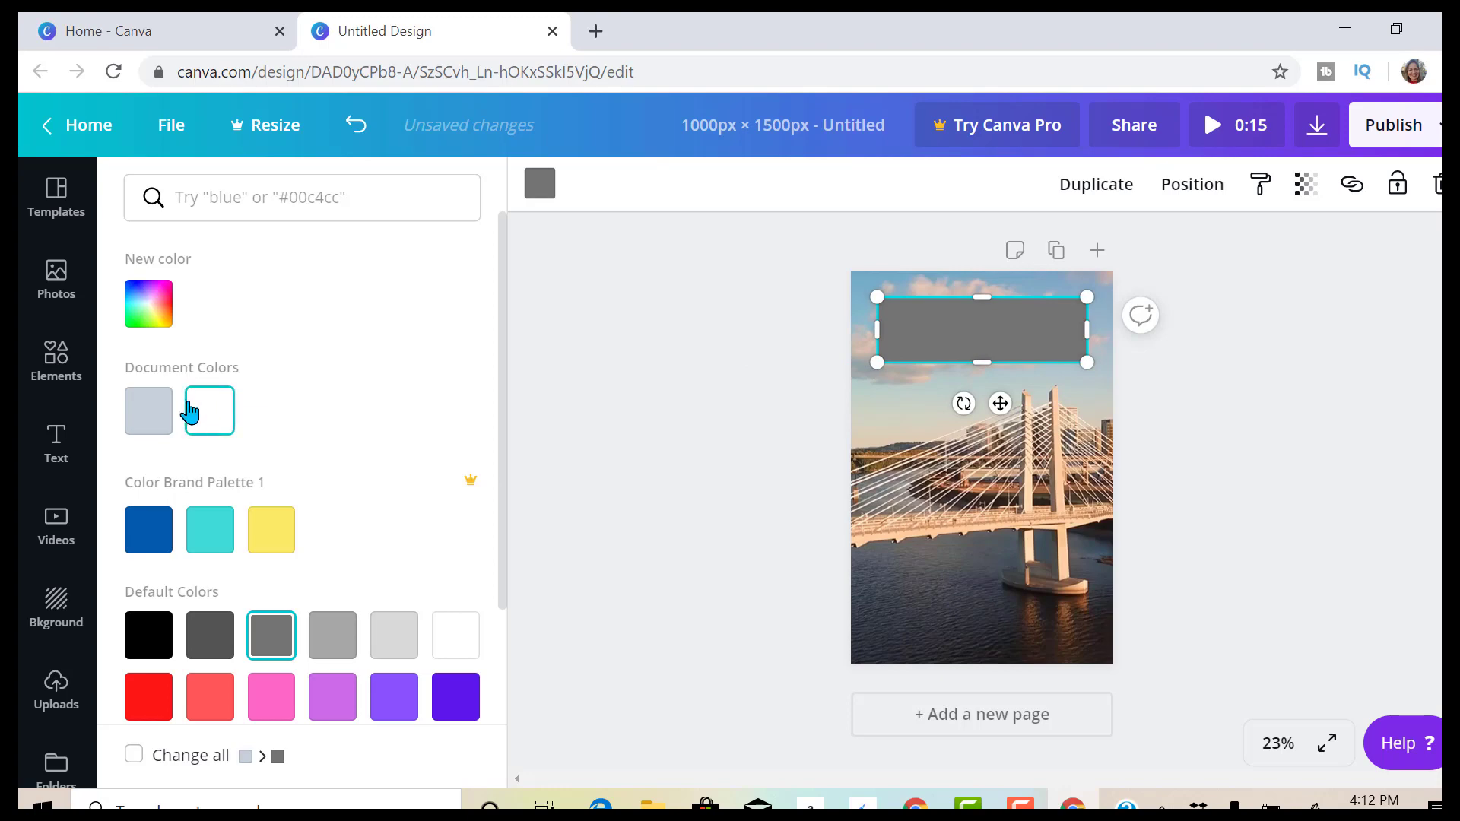
# Add a heading reading "Travel with Me" and set its font size to 104.
pyautogui.click(50, 453)
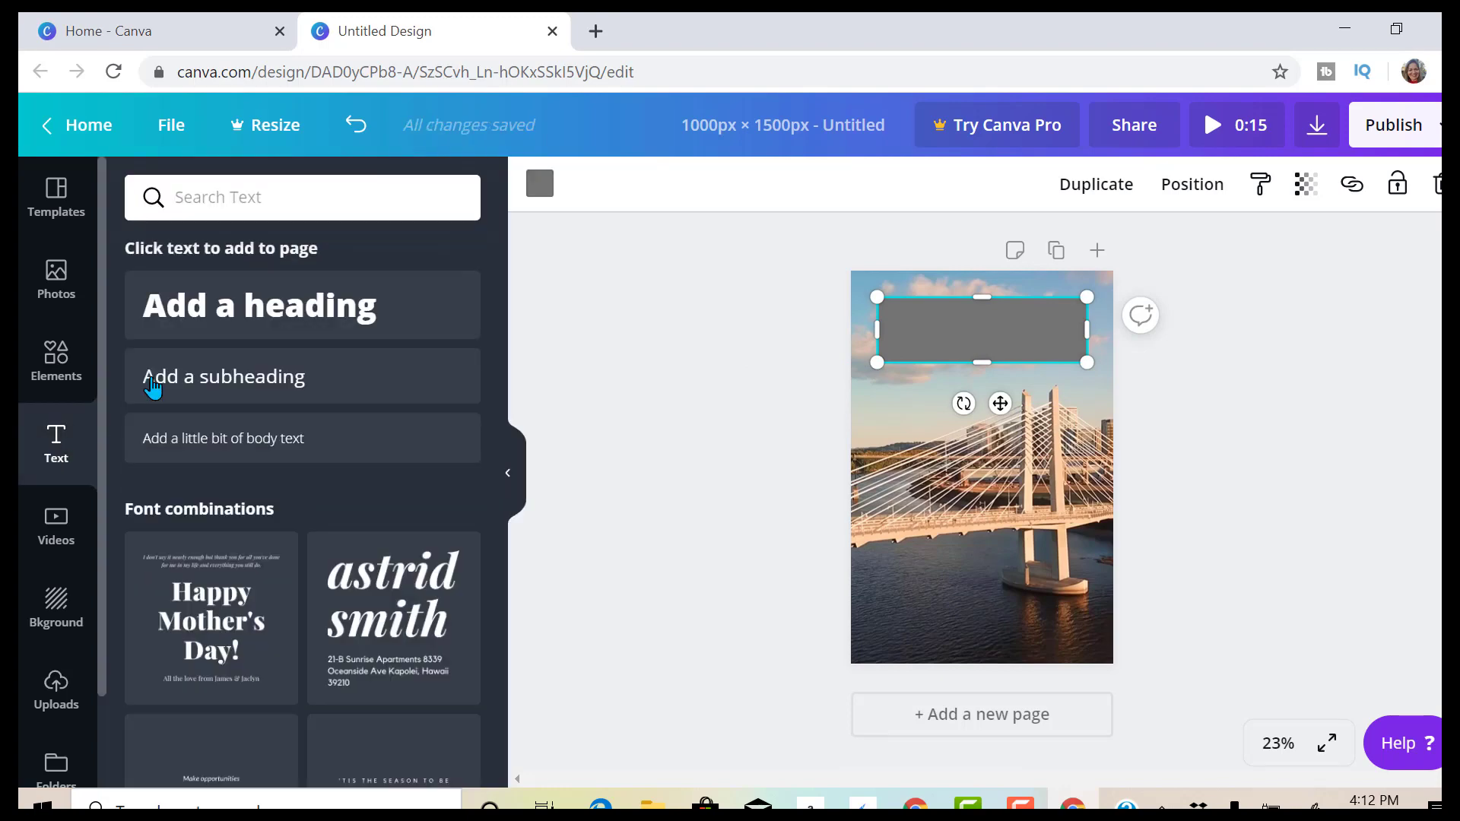
pyautogui.click(249, 311)
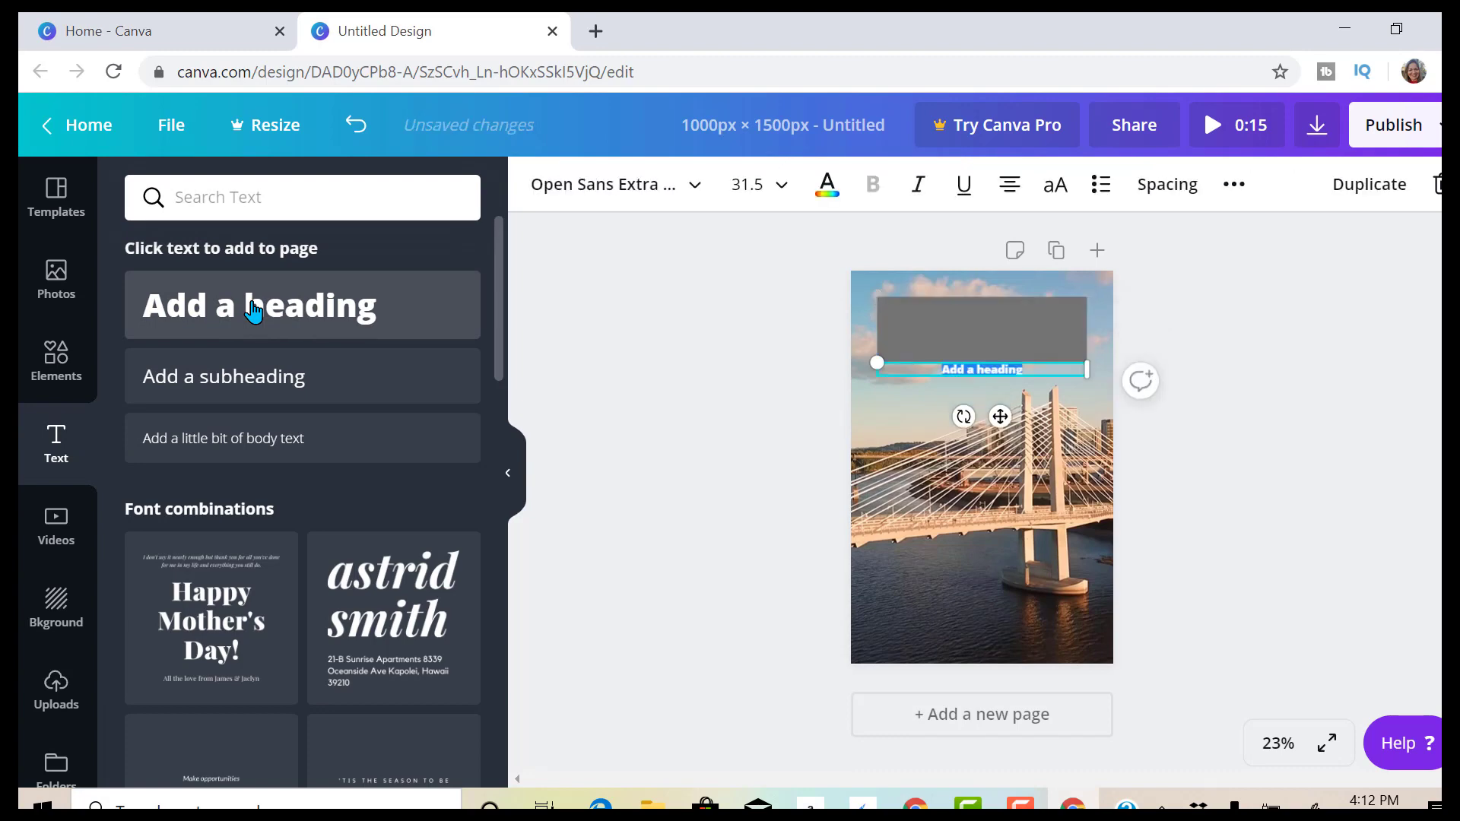
pyautogui.write('Travel with Me')
pyautogui.click(777, 196)
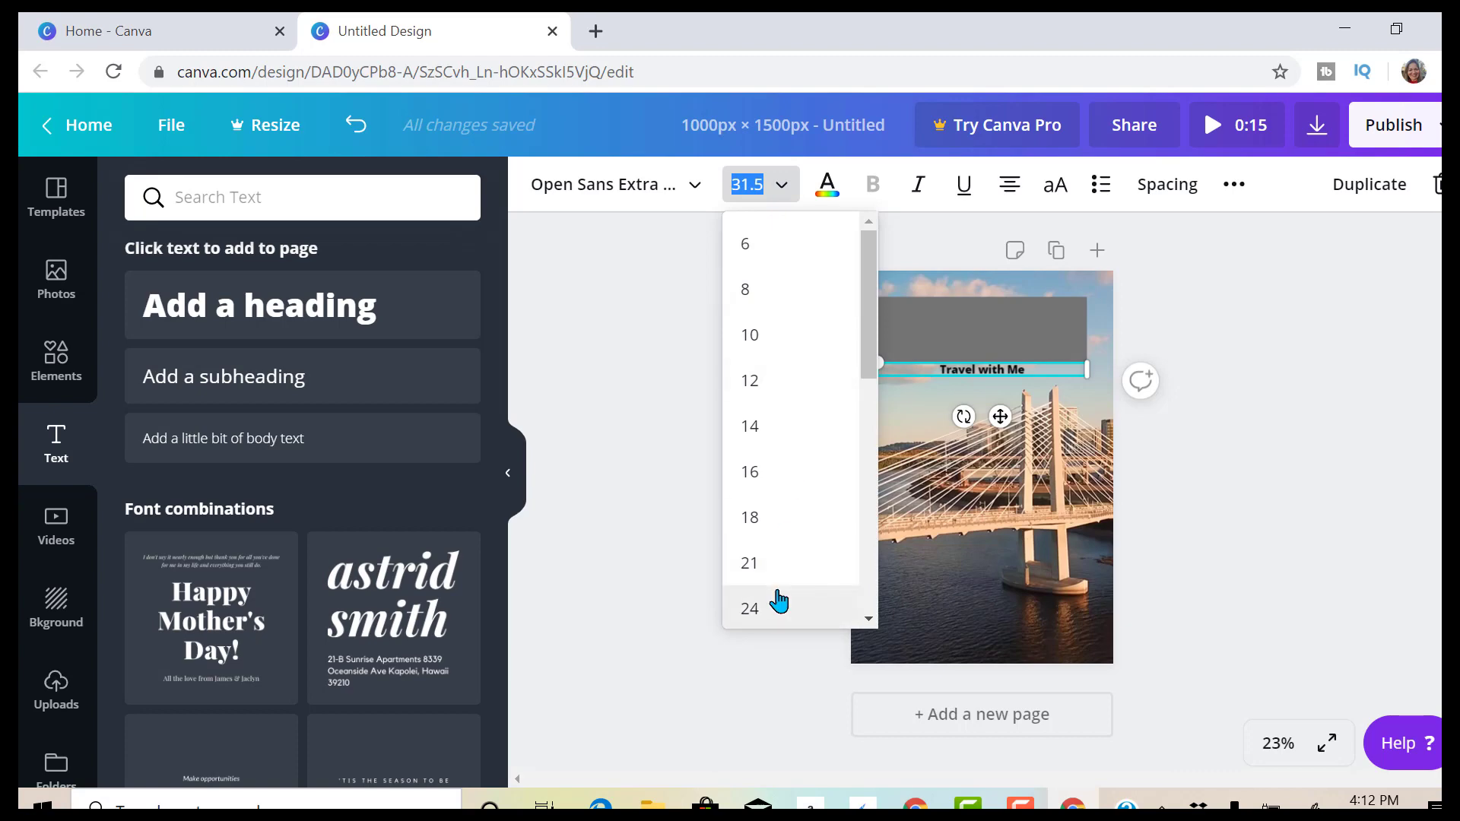
pyautogui.moveTo(866, 362); pyautogui.dragTo(864, 593)
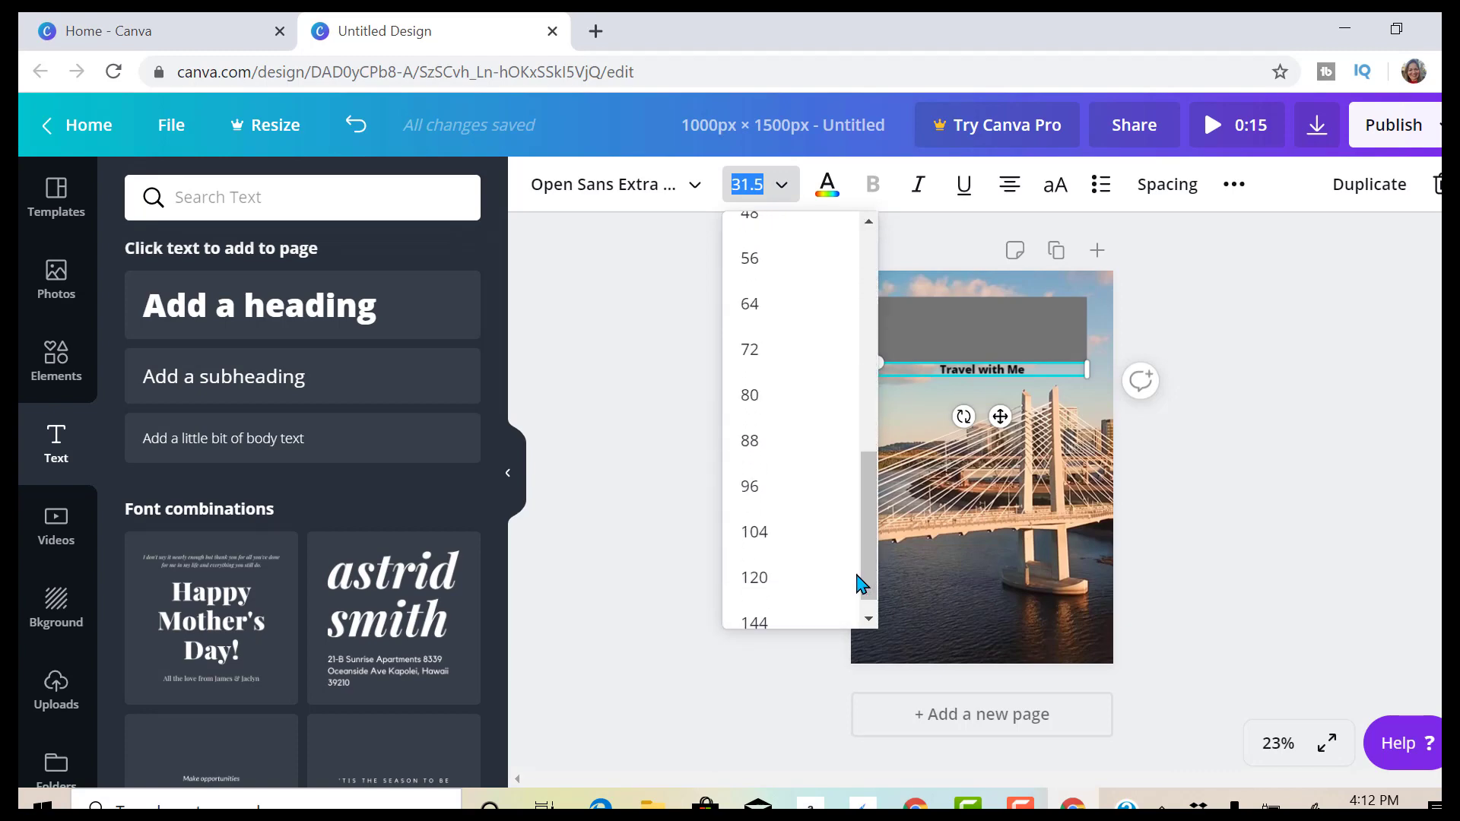
pyautogui.click(784, 539)
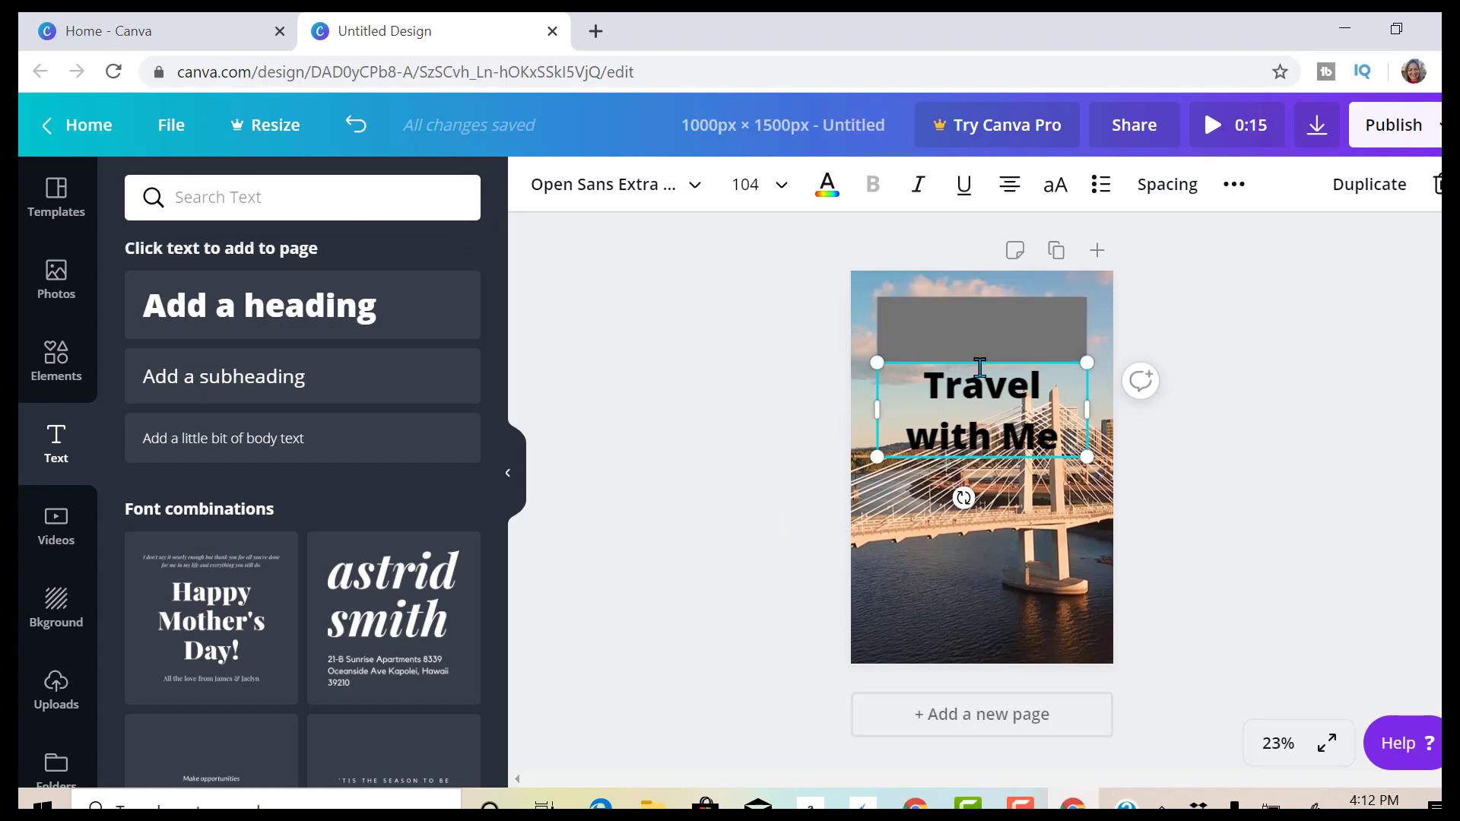
# Move the heading up over the gray rectangle against the page's right edge and narrow its text box.
pyautogui.moveTo(980, 371); pyautogui.dragTo(945, 372)
pyautogui.moveTo(994, 458); pyautogui.dragTo(1025, 387)
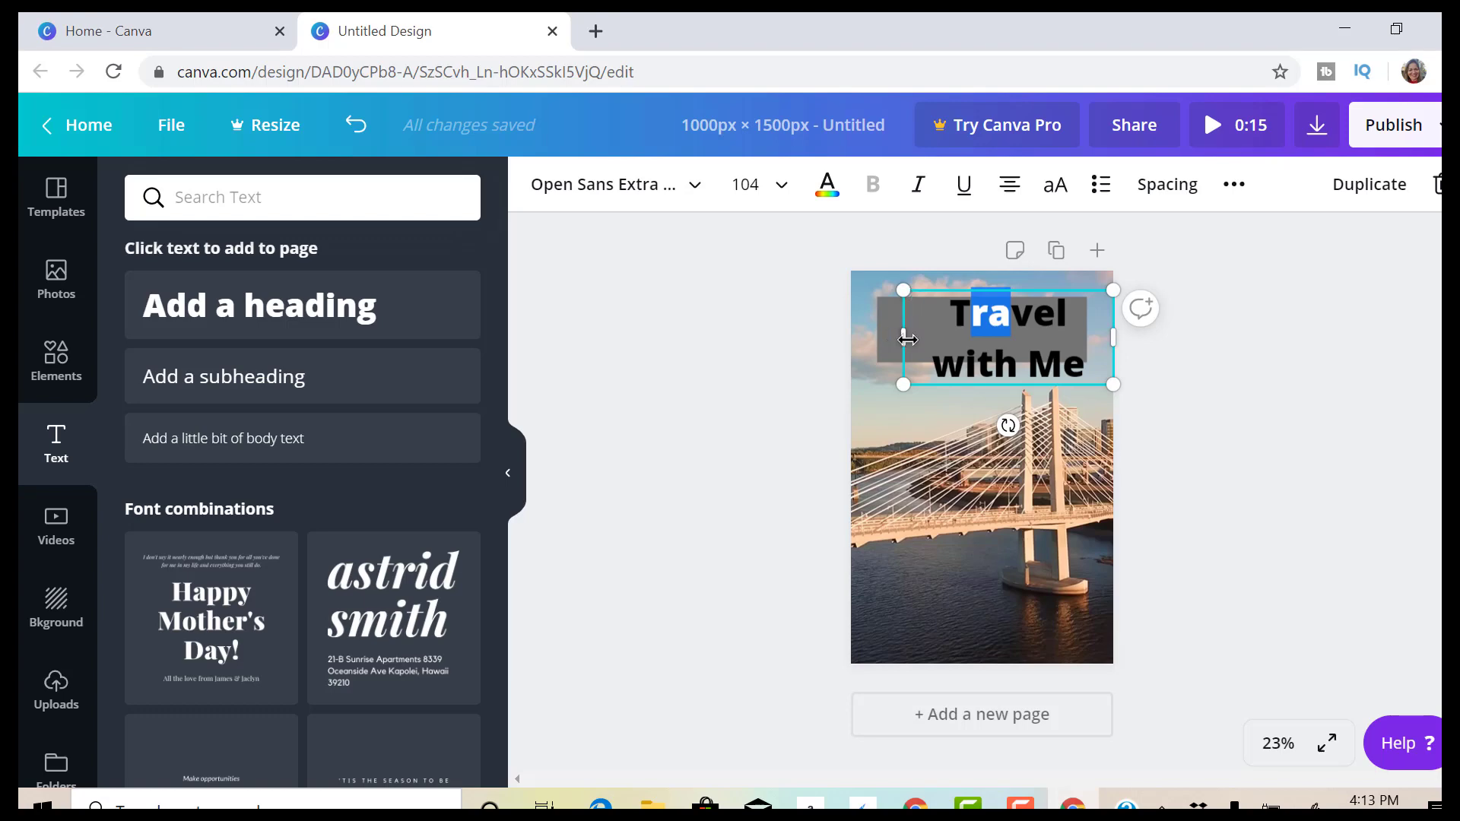
pyautogui.moveTo(905, 344); pyautogui.dragTo(944, 337)
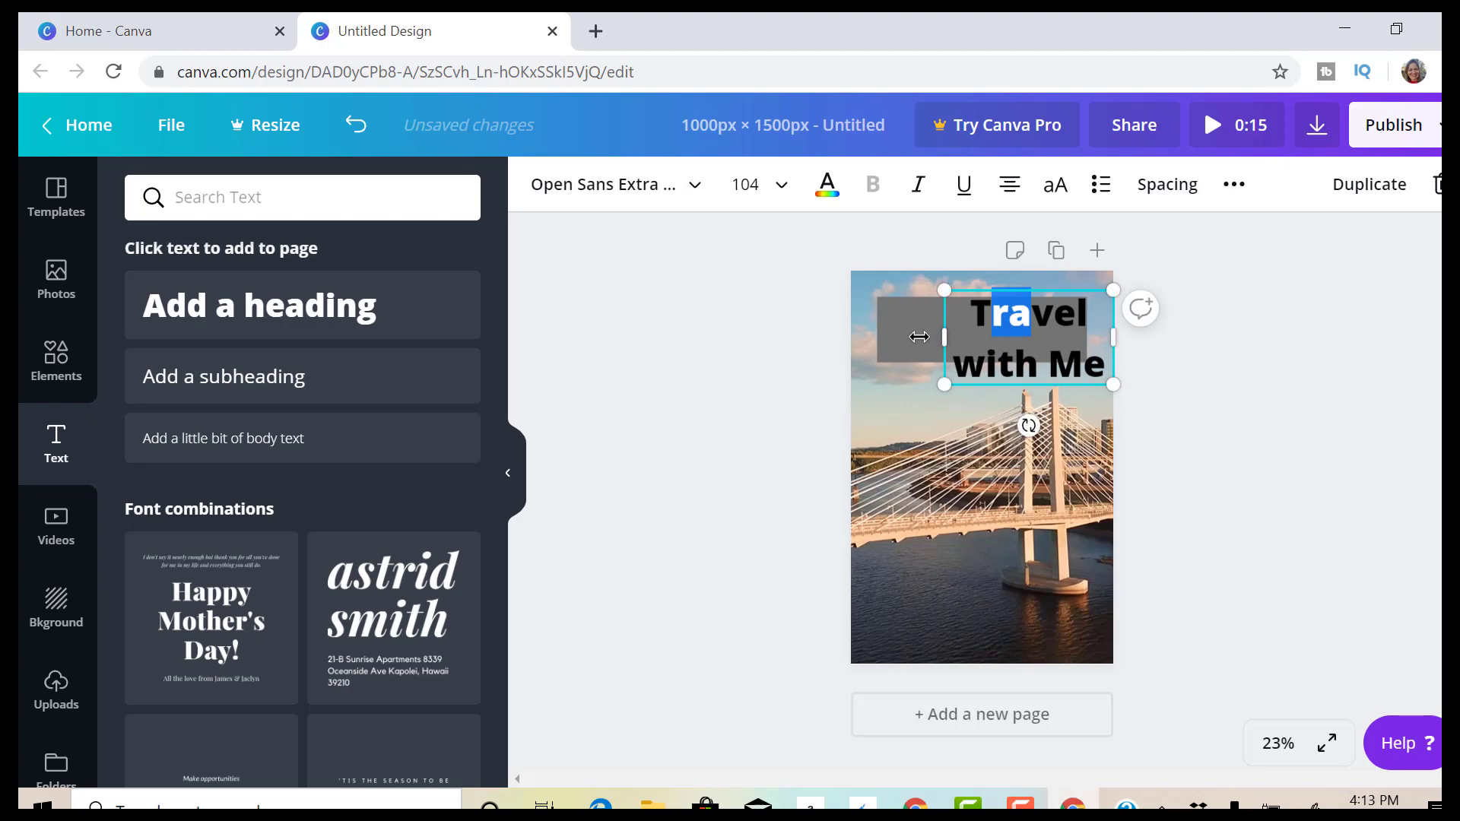
# Extend the gray rectangle downward behind both heading lines and match the heading's text box to the rectangle's width.
pyautogui.click(910, 333)
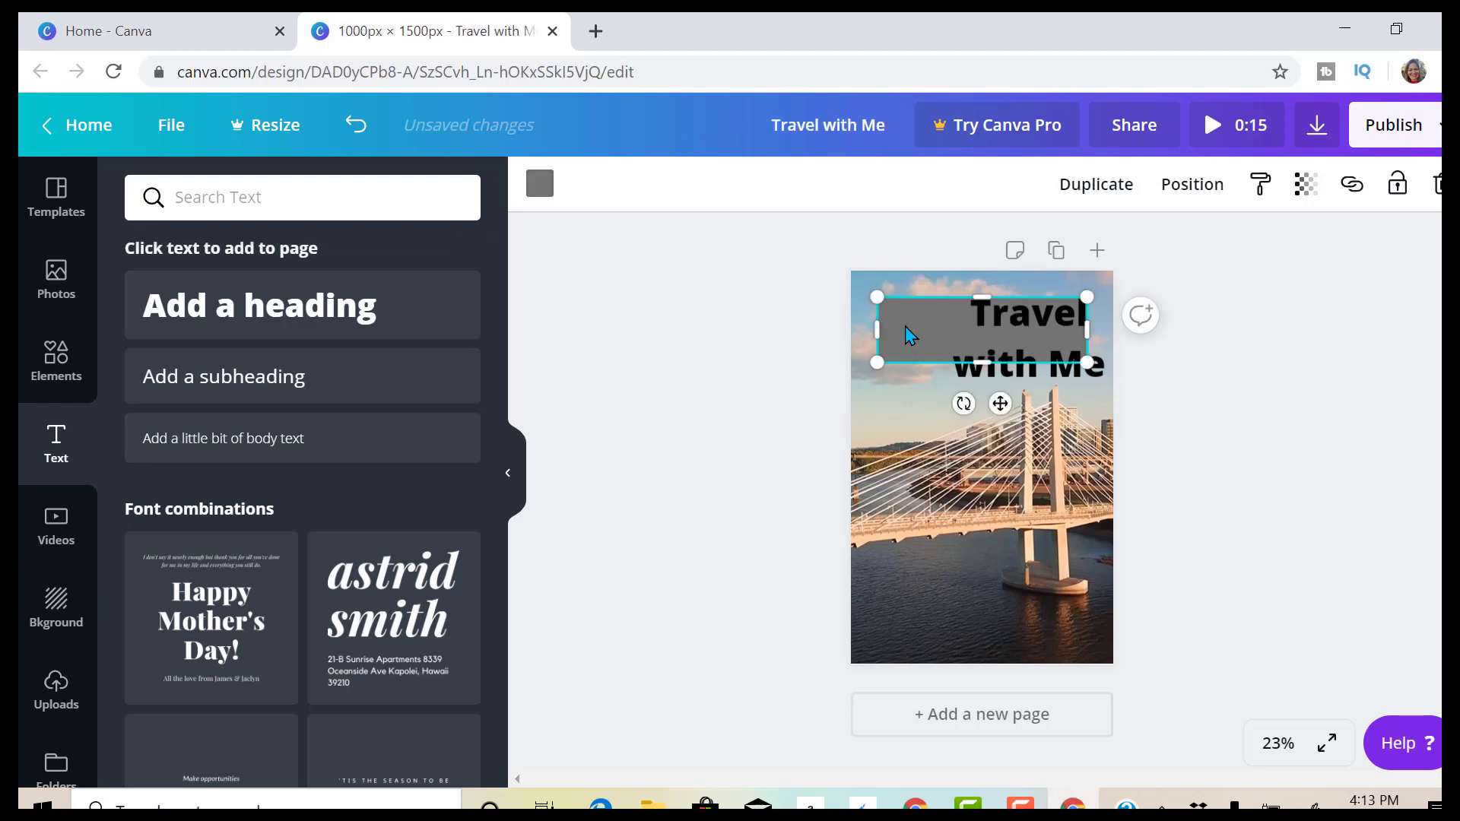
pyautogui.moveTo(982, 362); pyautogui.dragTo(985, 408)
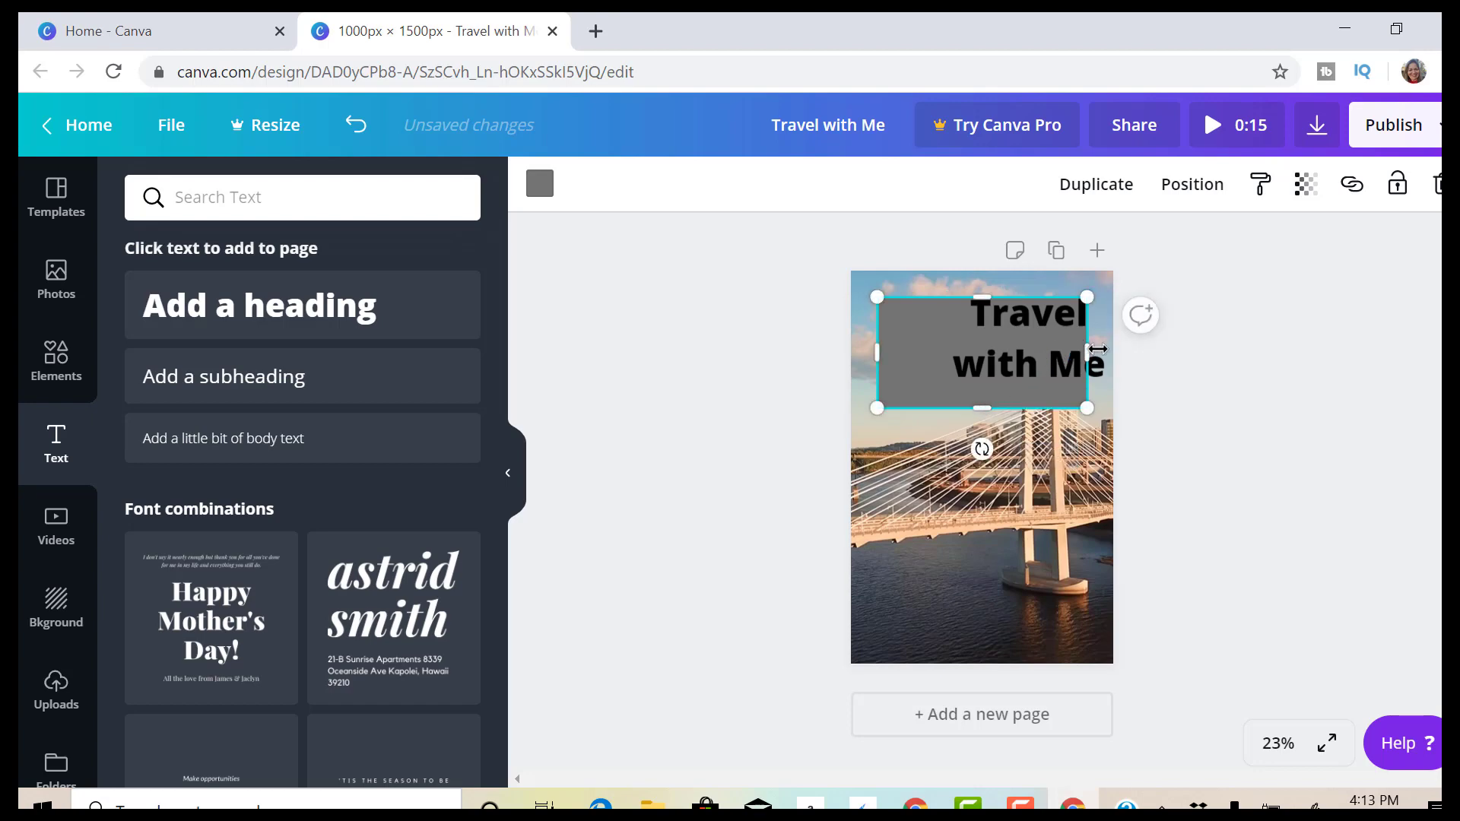
pyautogui.click(1053, 366)
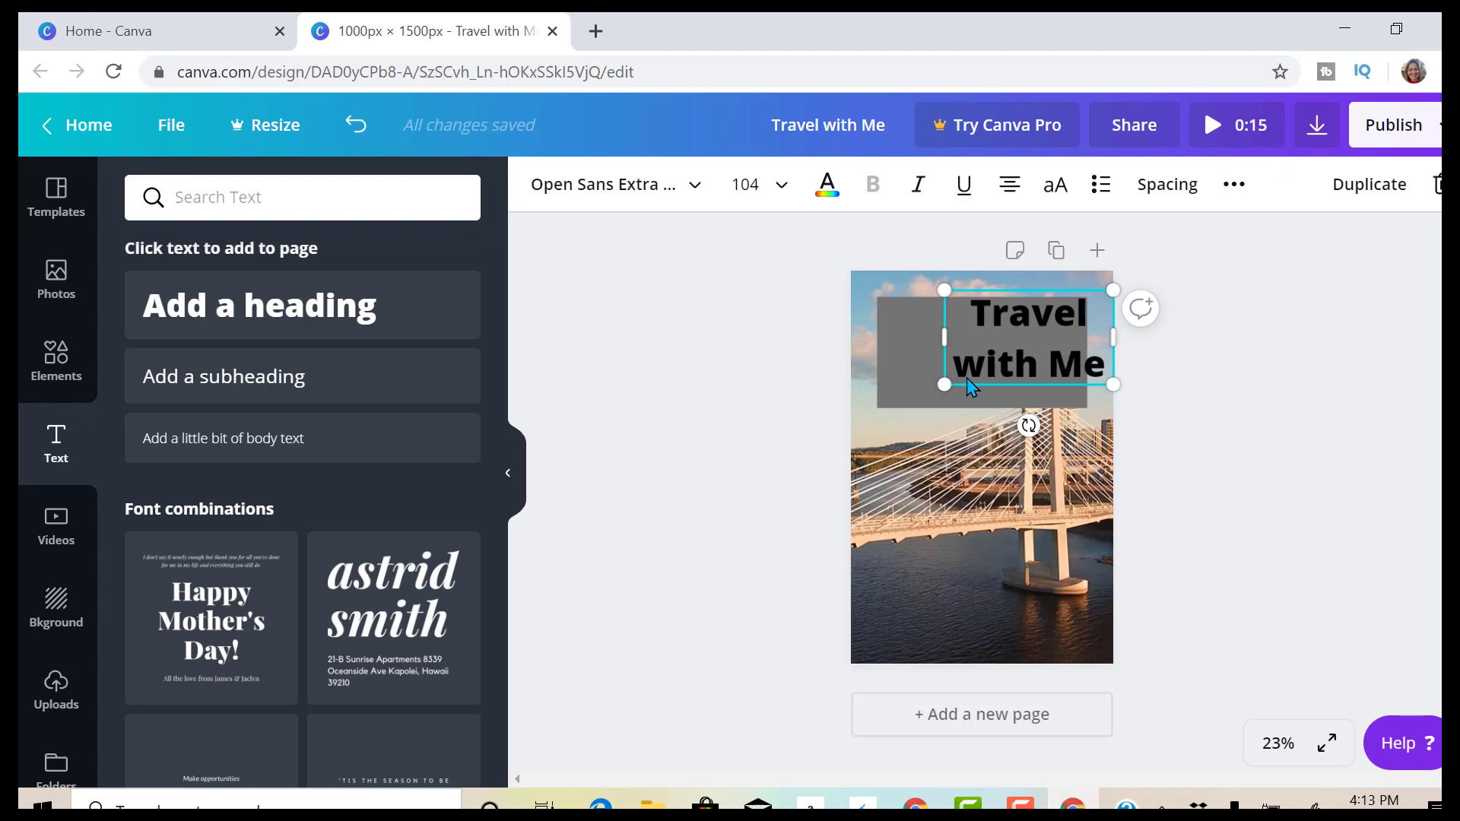
pyautogui.moveTo(943, 334); pyautogui.dragTo(876, 341)
pyautogui.moveTo(1112, 333); pyautogui.dragTo(1088, 333)
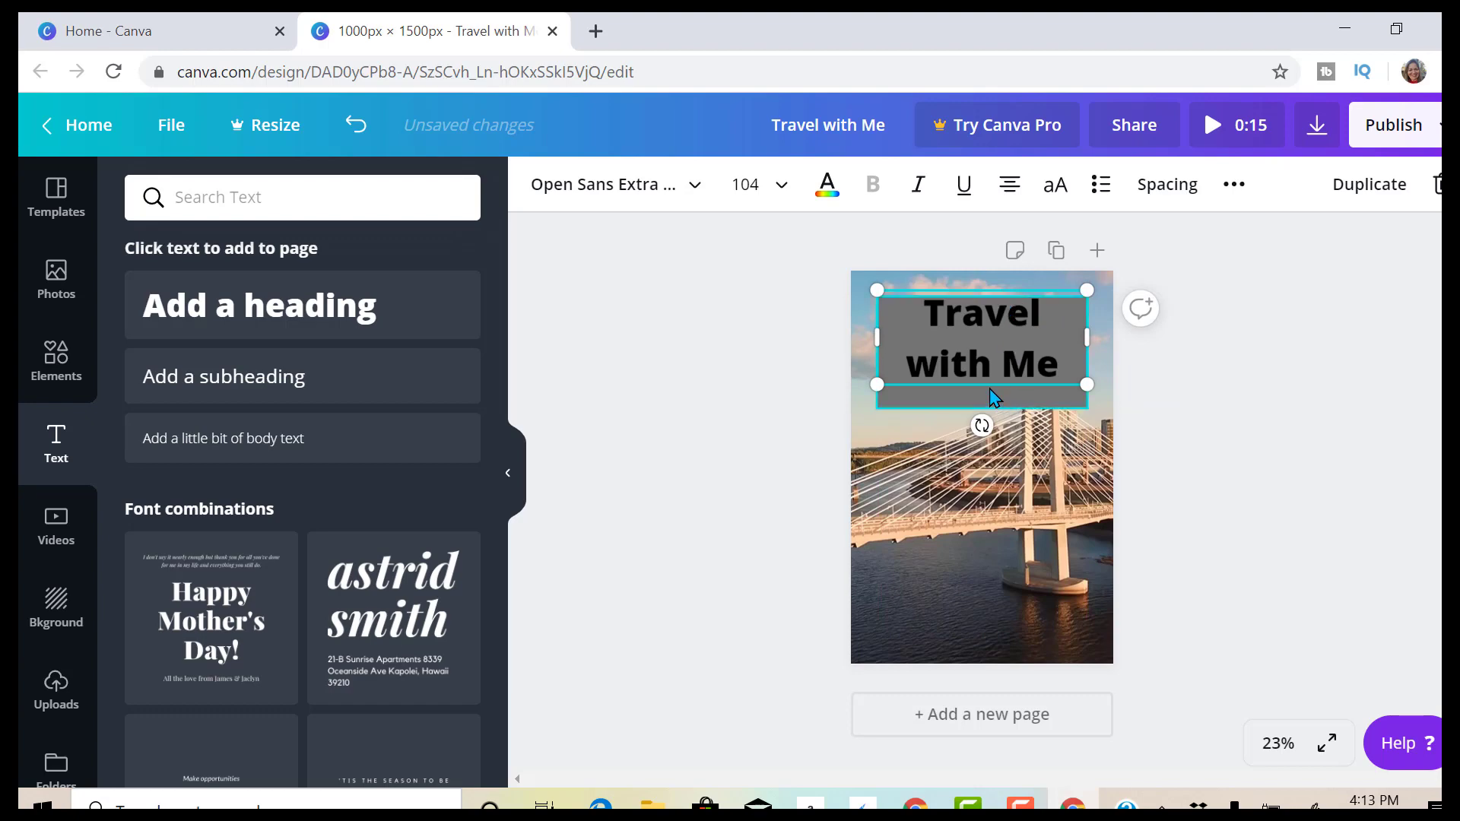
# Enlarge the "Travel with Me" heading to font size 111 and position it over the gray rectangle.
pyautogui.moveTo(1085, 384); pyautogui.dragTo(1093, 416)
pyautogui.moveTo(1019, 385)
pyautogui.mouseDown()
pyautogui.moveTo(981, 386)
pyautogui.moveTo(998, 385)
pyautogui.mouseUp()
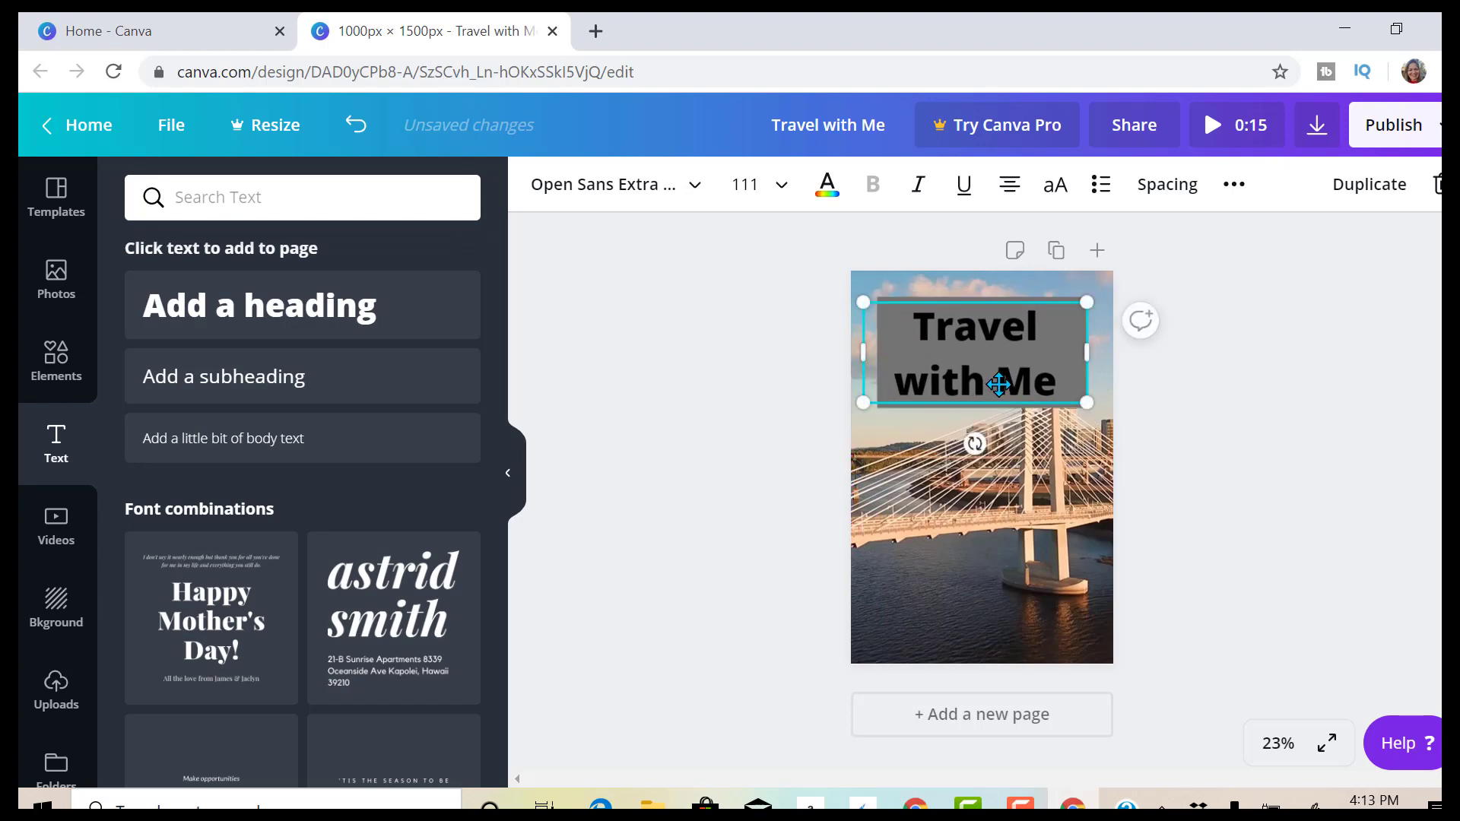
pyautogui.click(1294, 337)
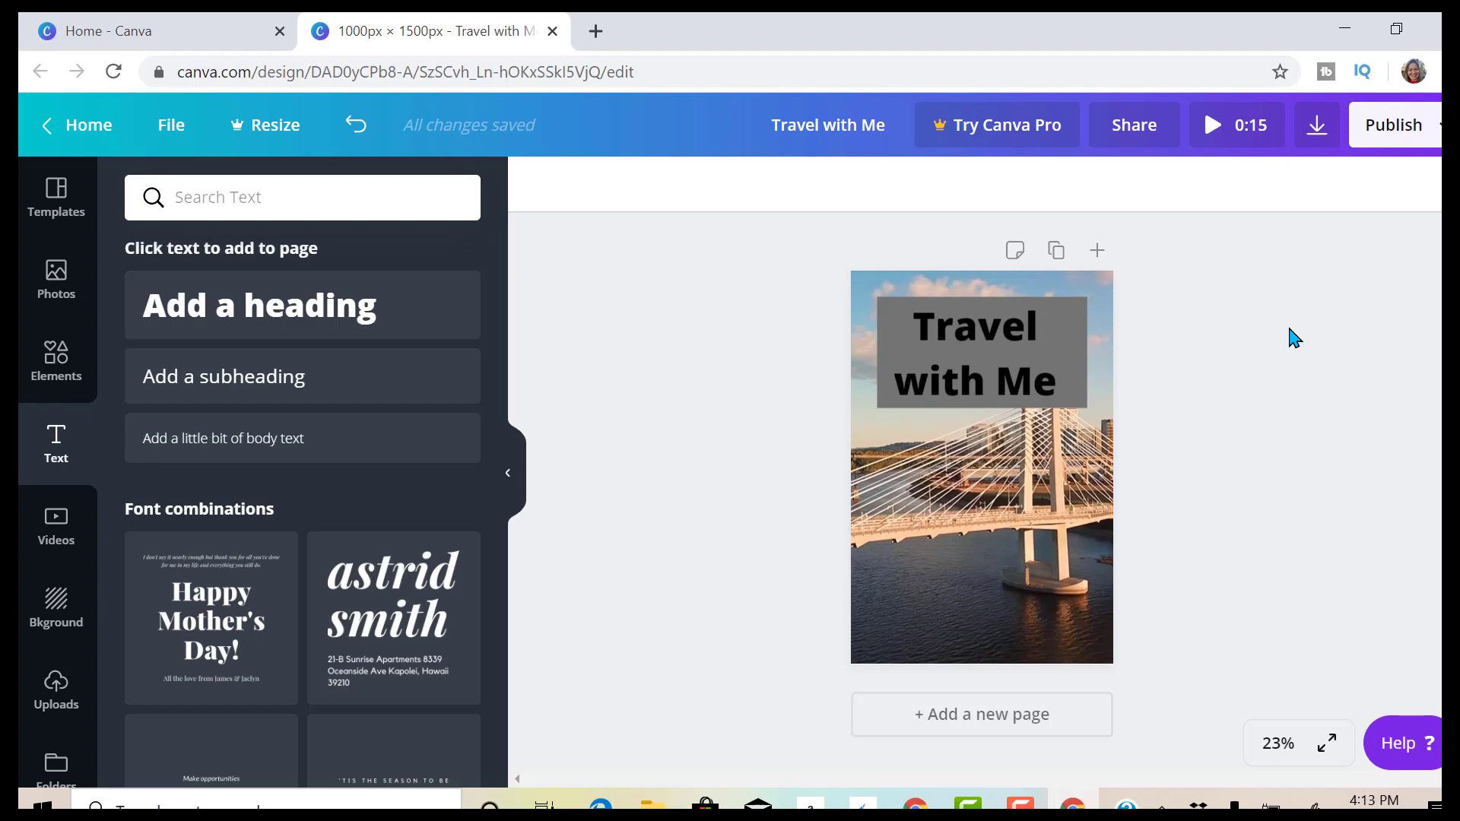
# Play the bridge background video and check the file type offered in the download options.
pyautogui.click(976, 332)
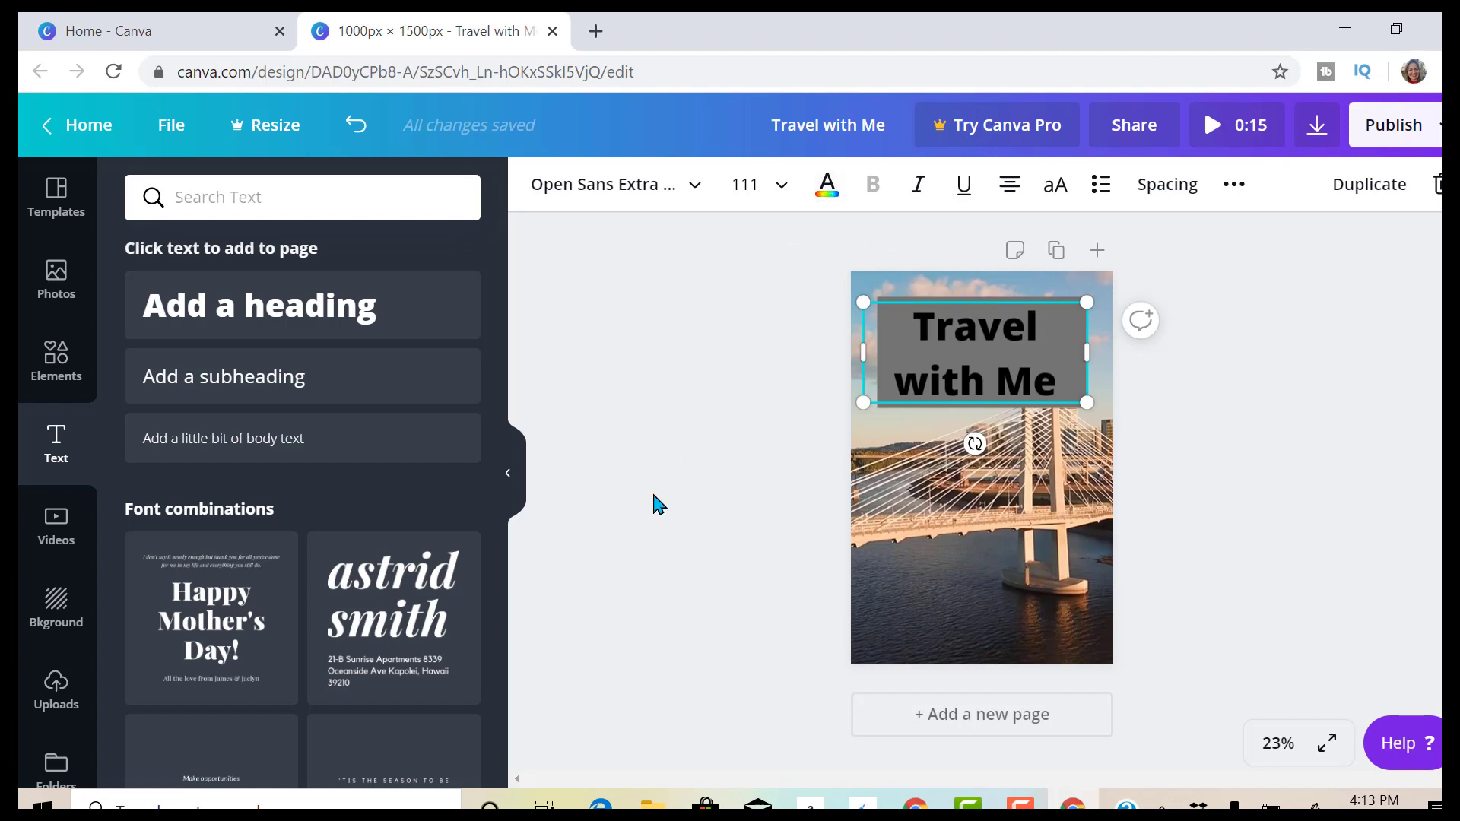
pyautogui.click(943, 541)
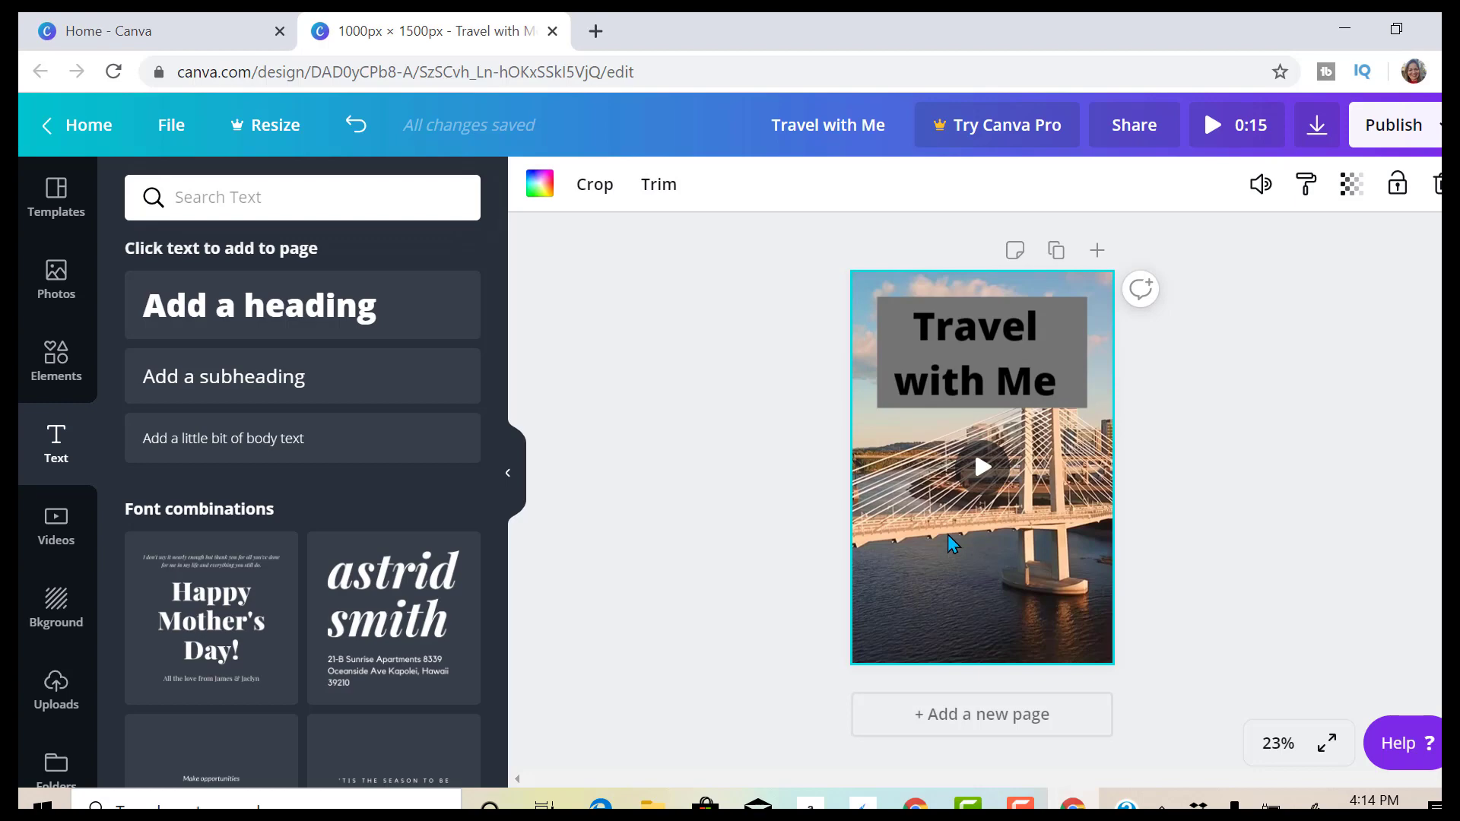
pyautogui.click(978, 478)
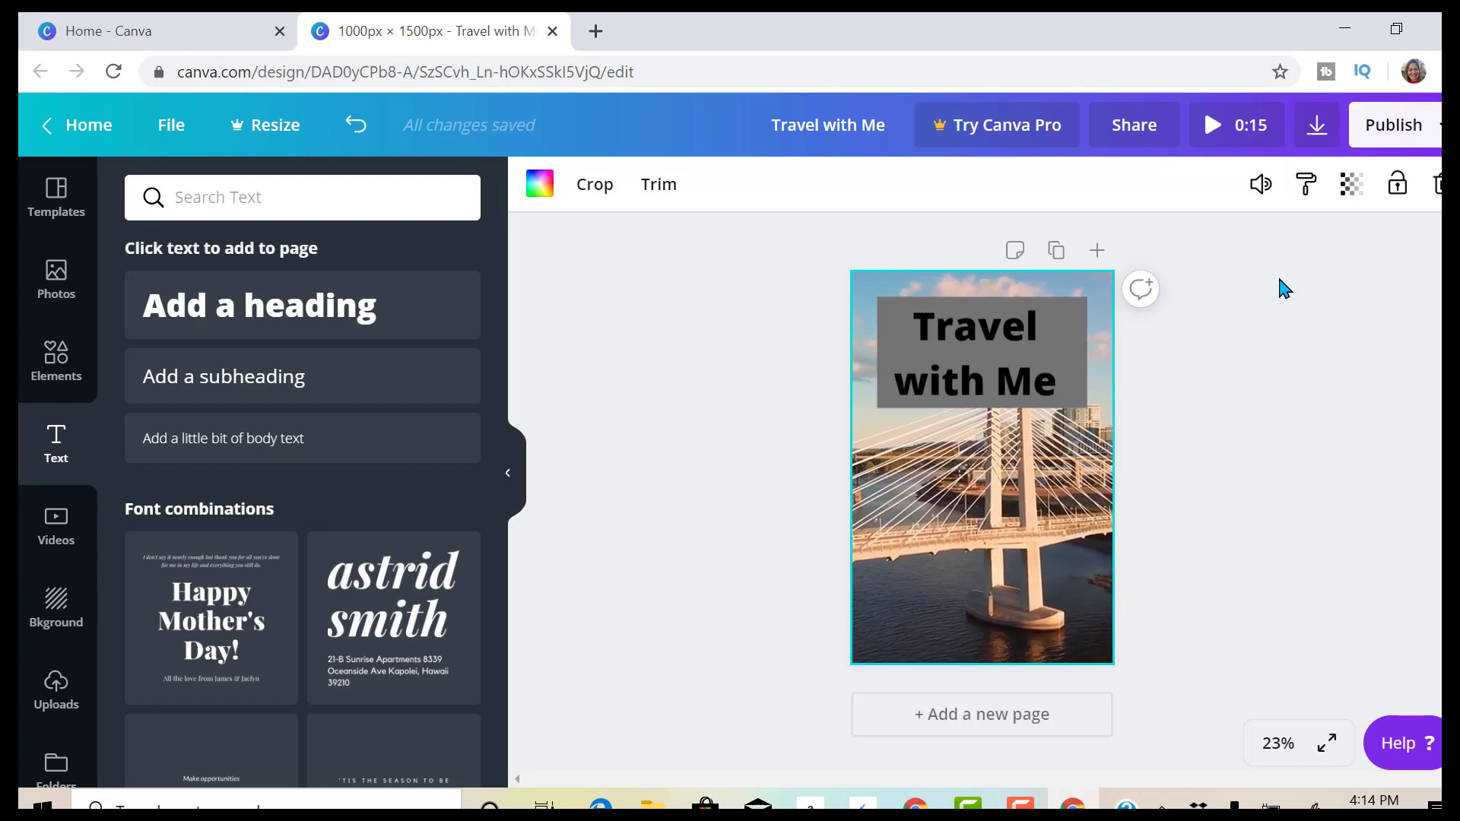
pyautogui.click(1318, 130)
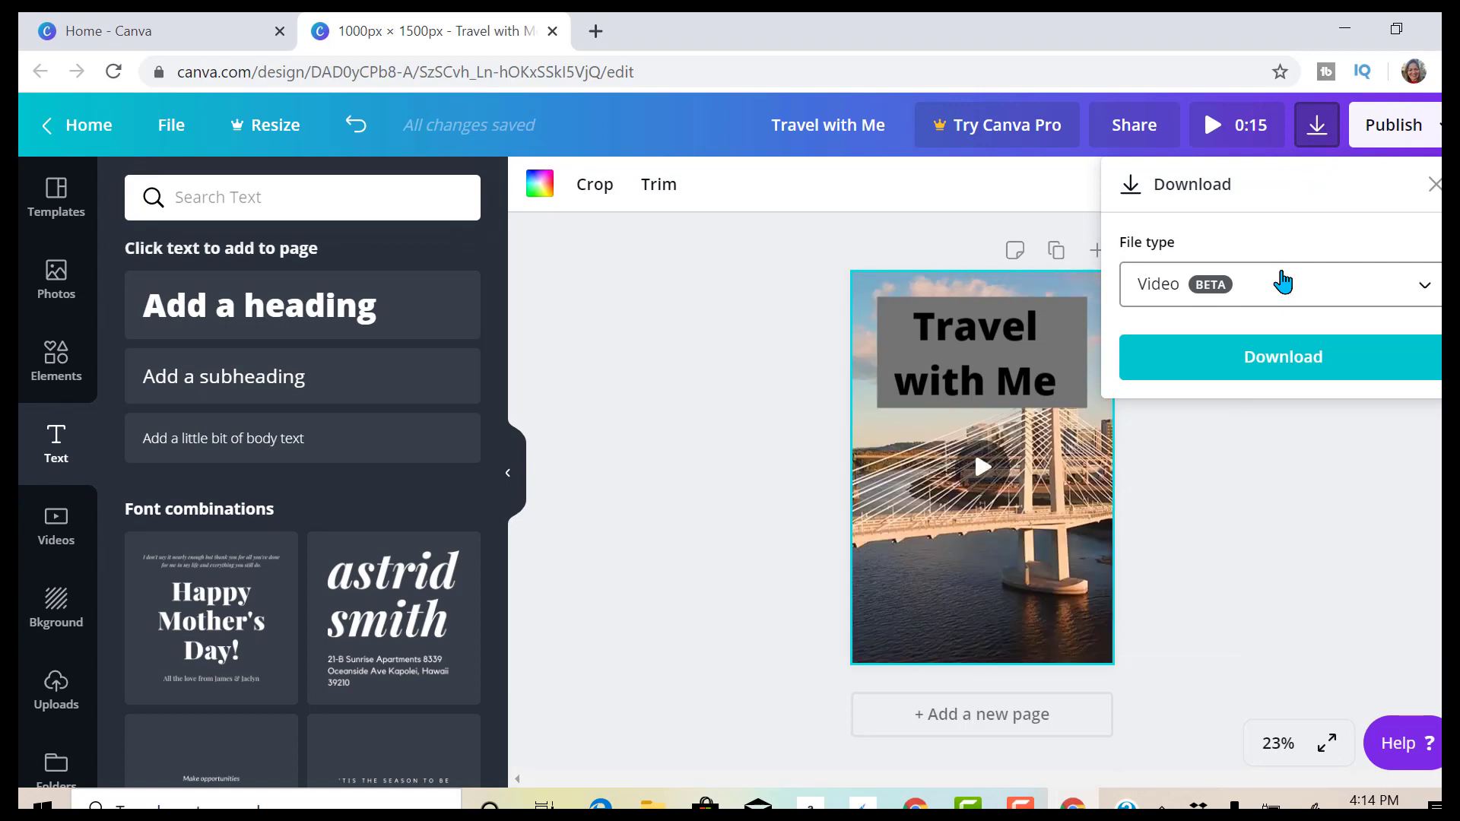
pyautogui.click(688, 357)
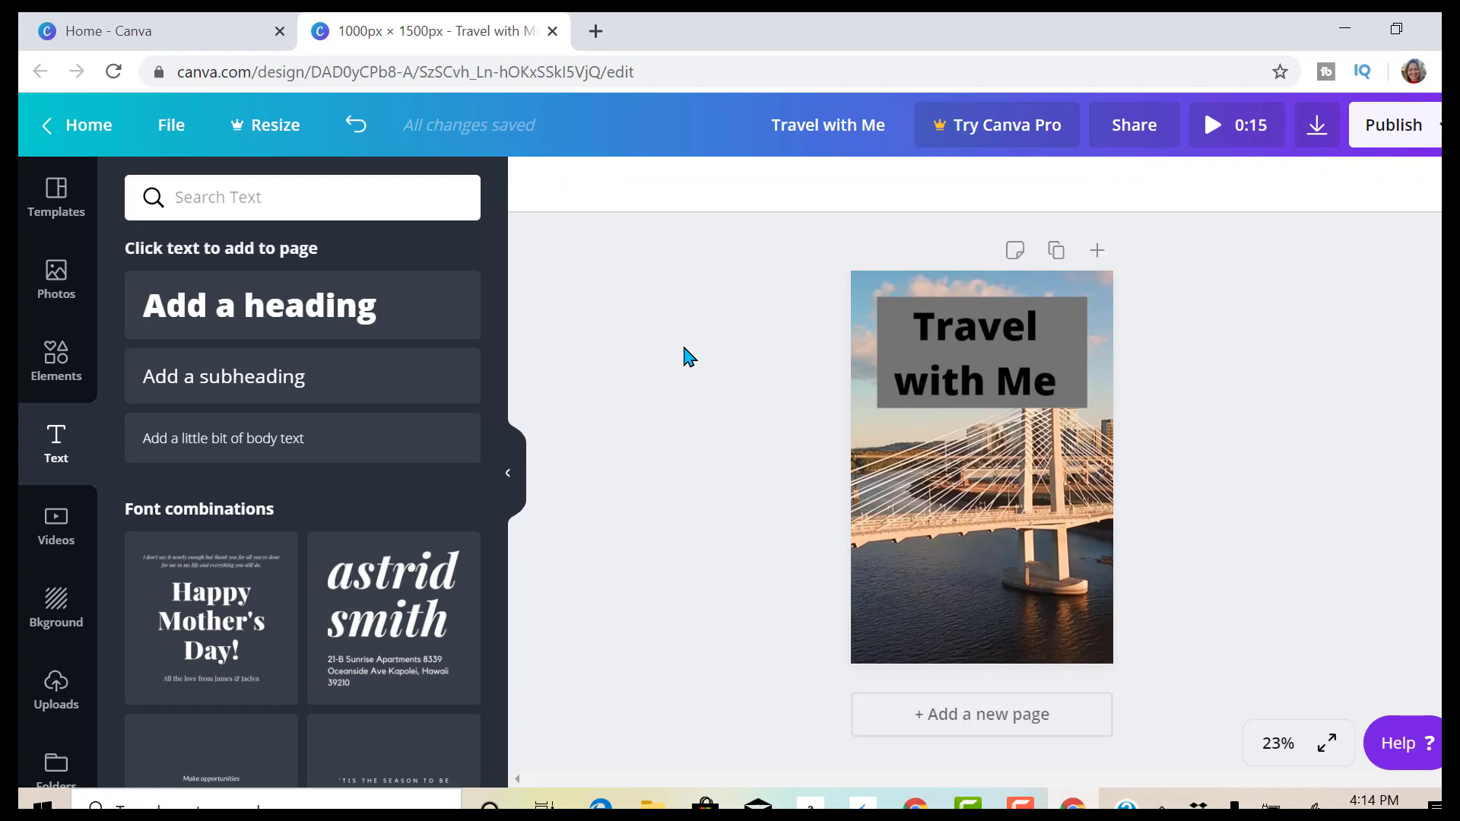
# Duplicate the page and delete the bridge video from the copy.
pyautogui.click(974, 358)
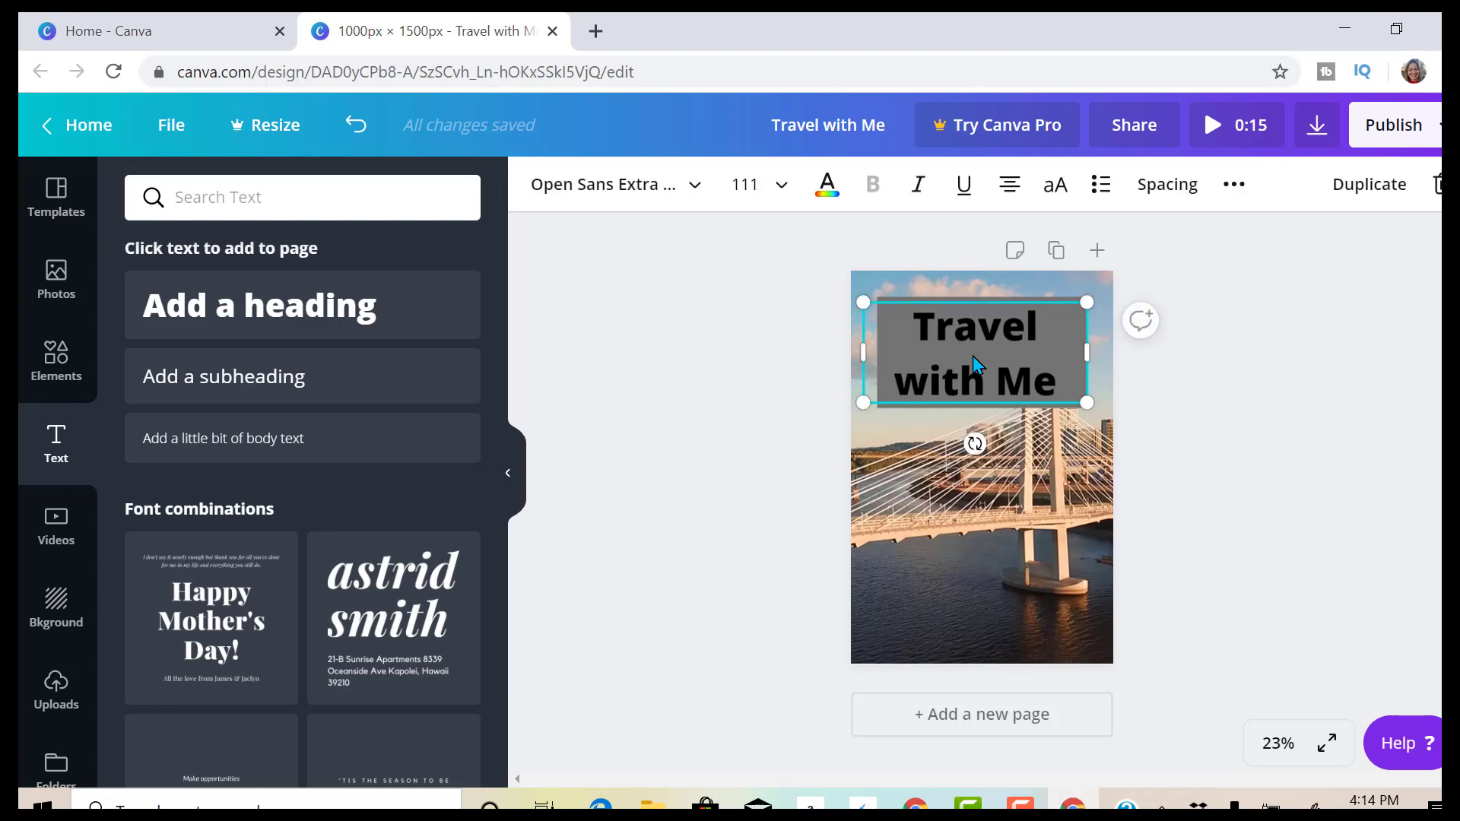
pyautogui.click(1056, 252)
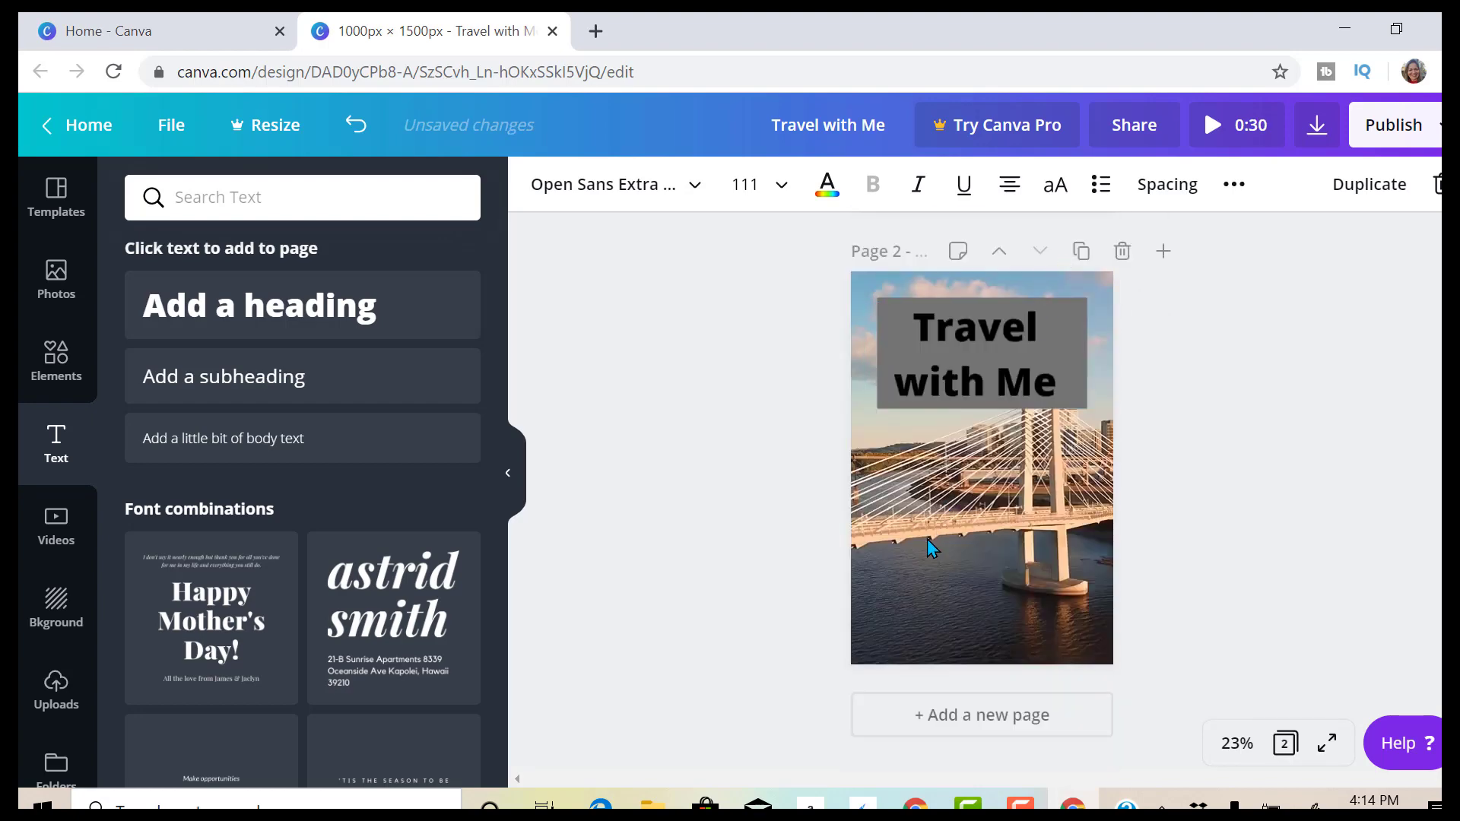
pyautogui.click(928, 540)
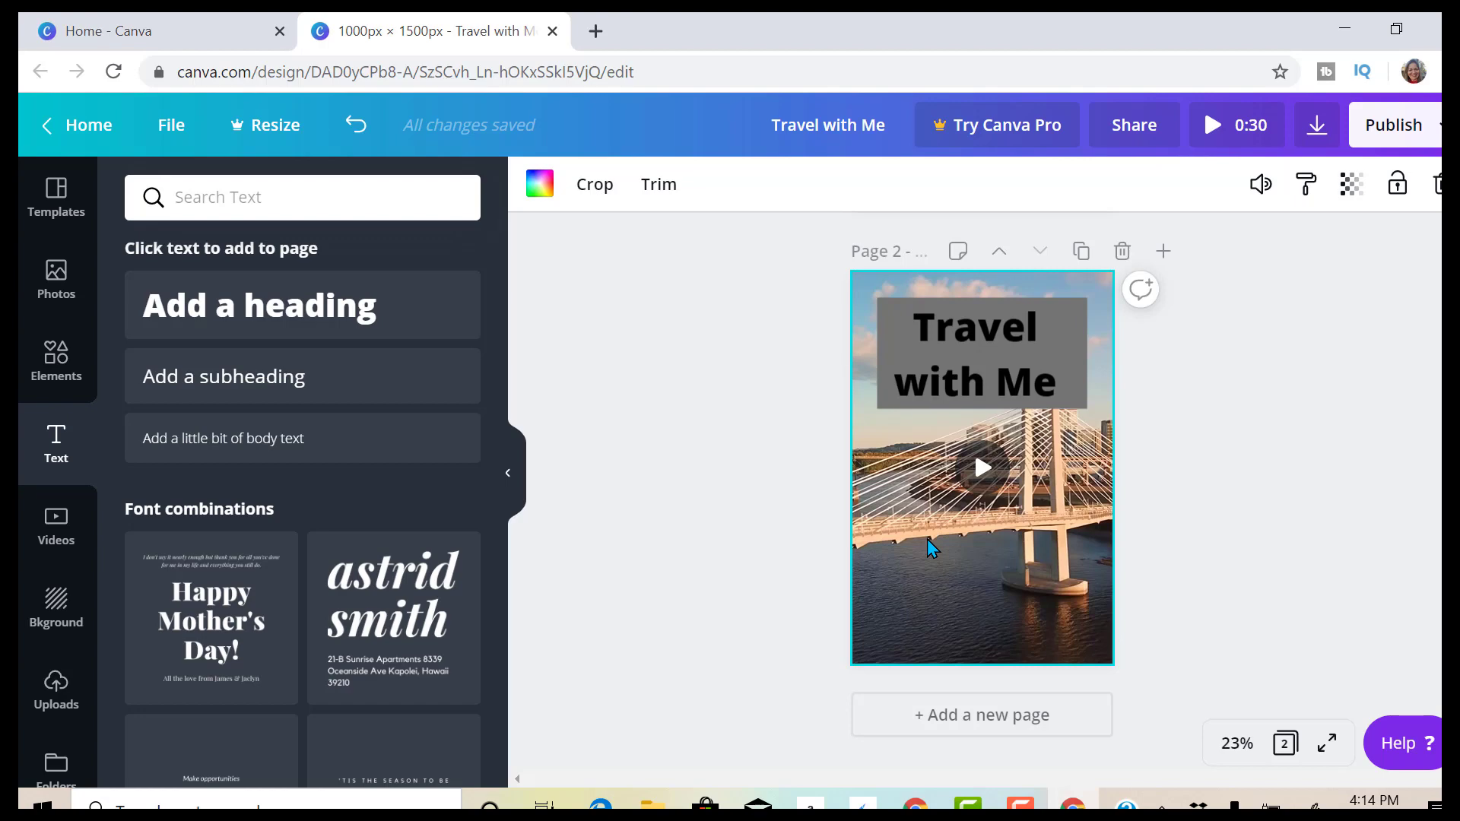
pyautogui.press('Delete')
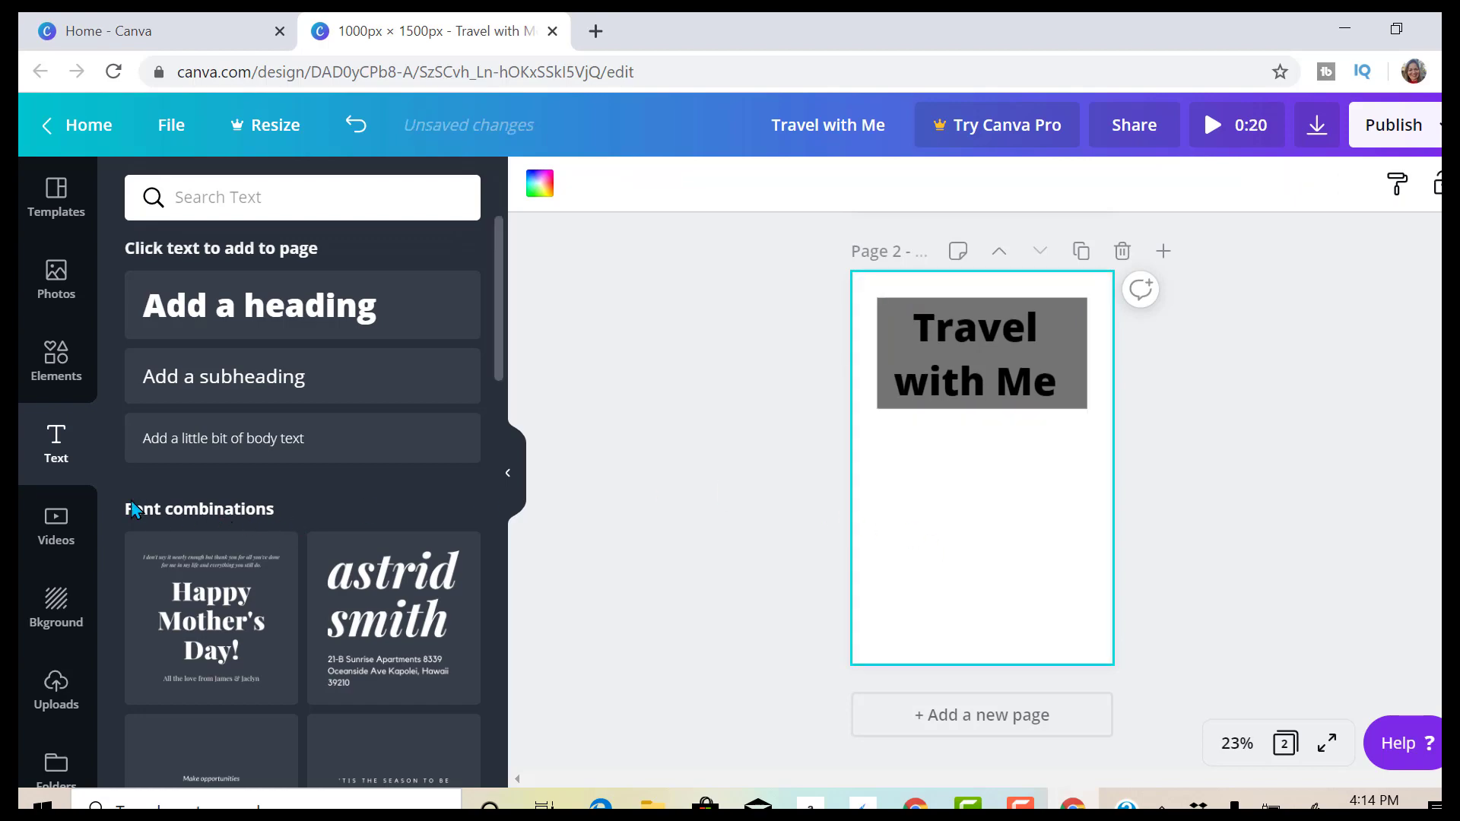
# Add the 0:31 green forest video from the Aerial Shots collection to page 2 and stretch it to fill the page.
pyautogui.click(53, 523)
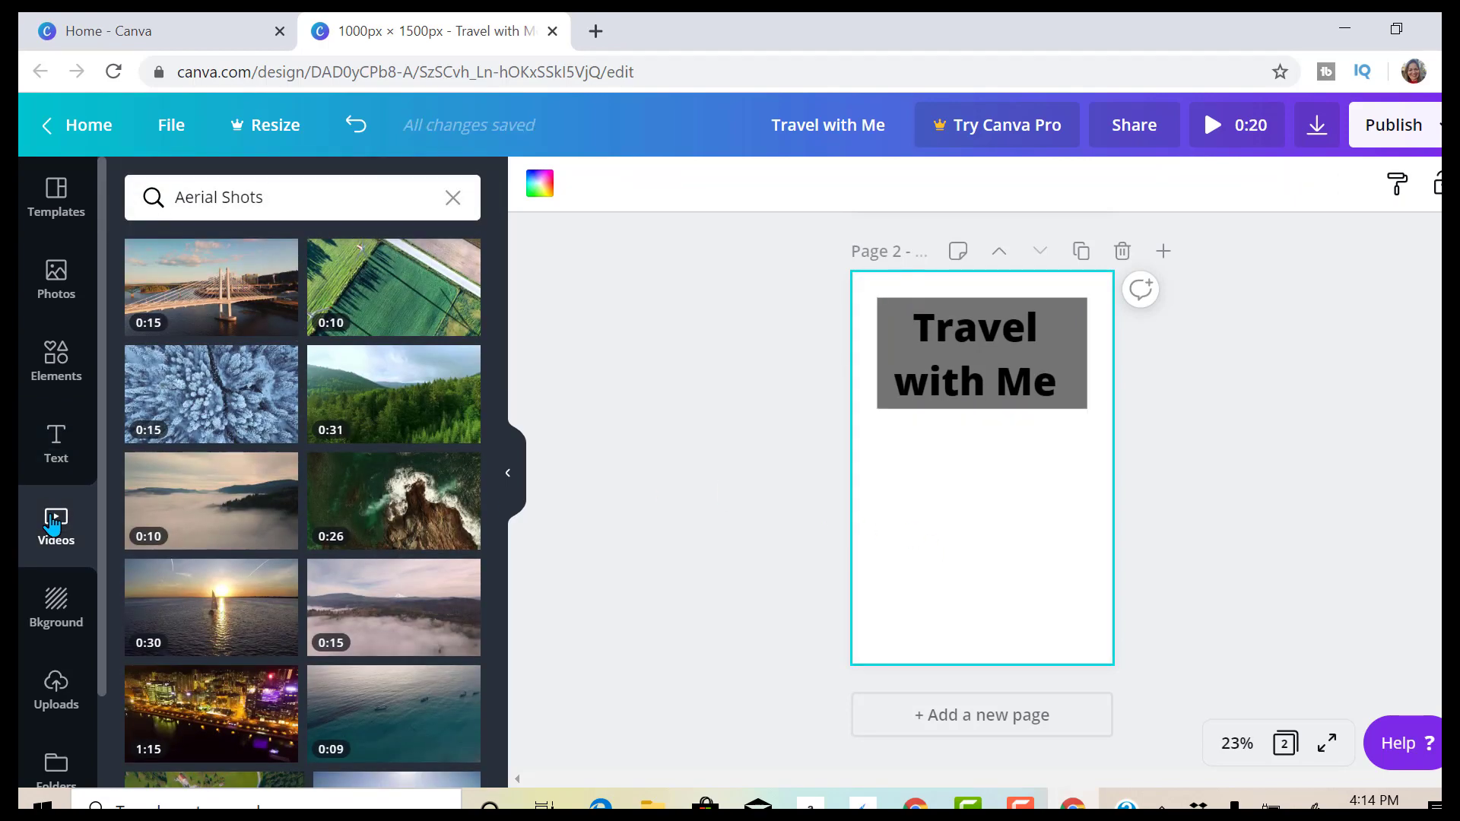
pyautogui.moveTo(222, 402)
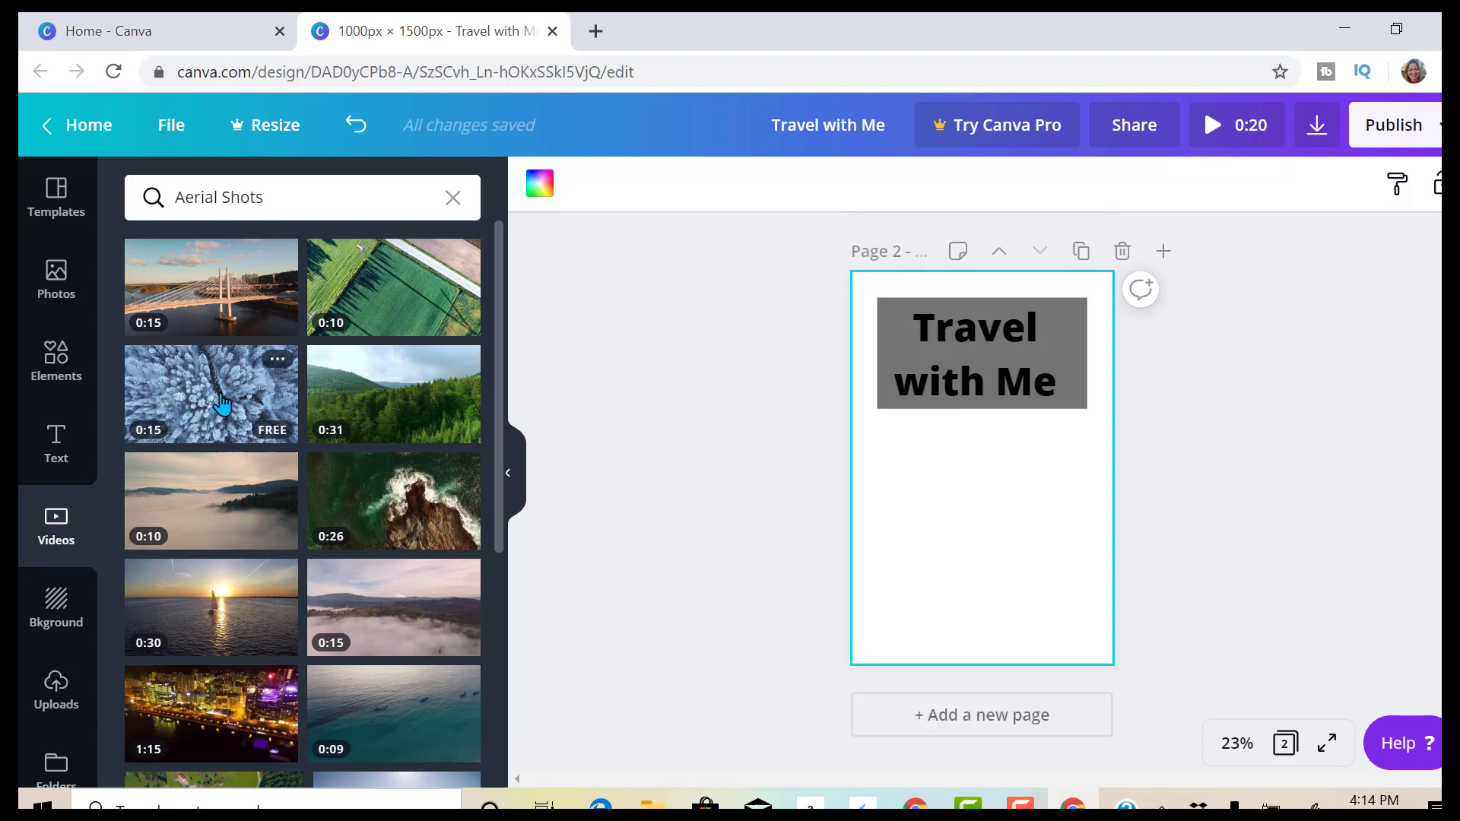
pyautogui.moveTo(392, 286)
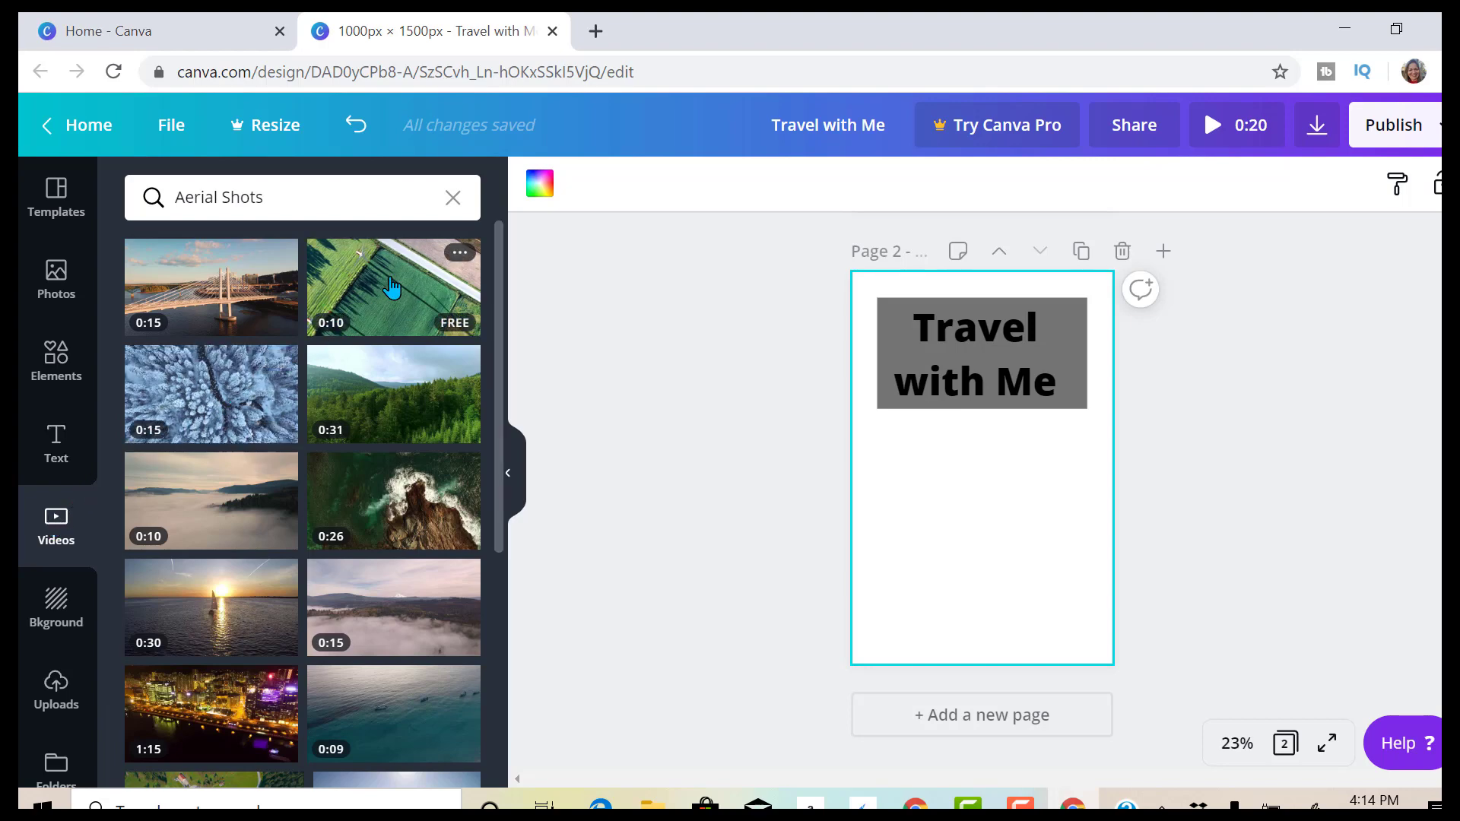
pyautogui.click(397, 386)
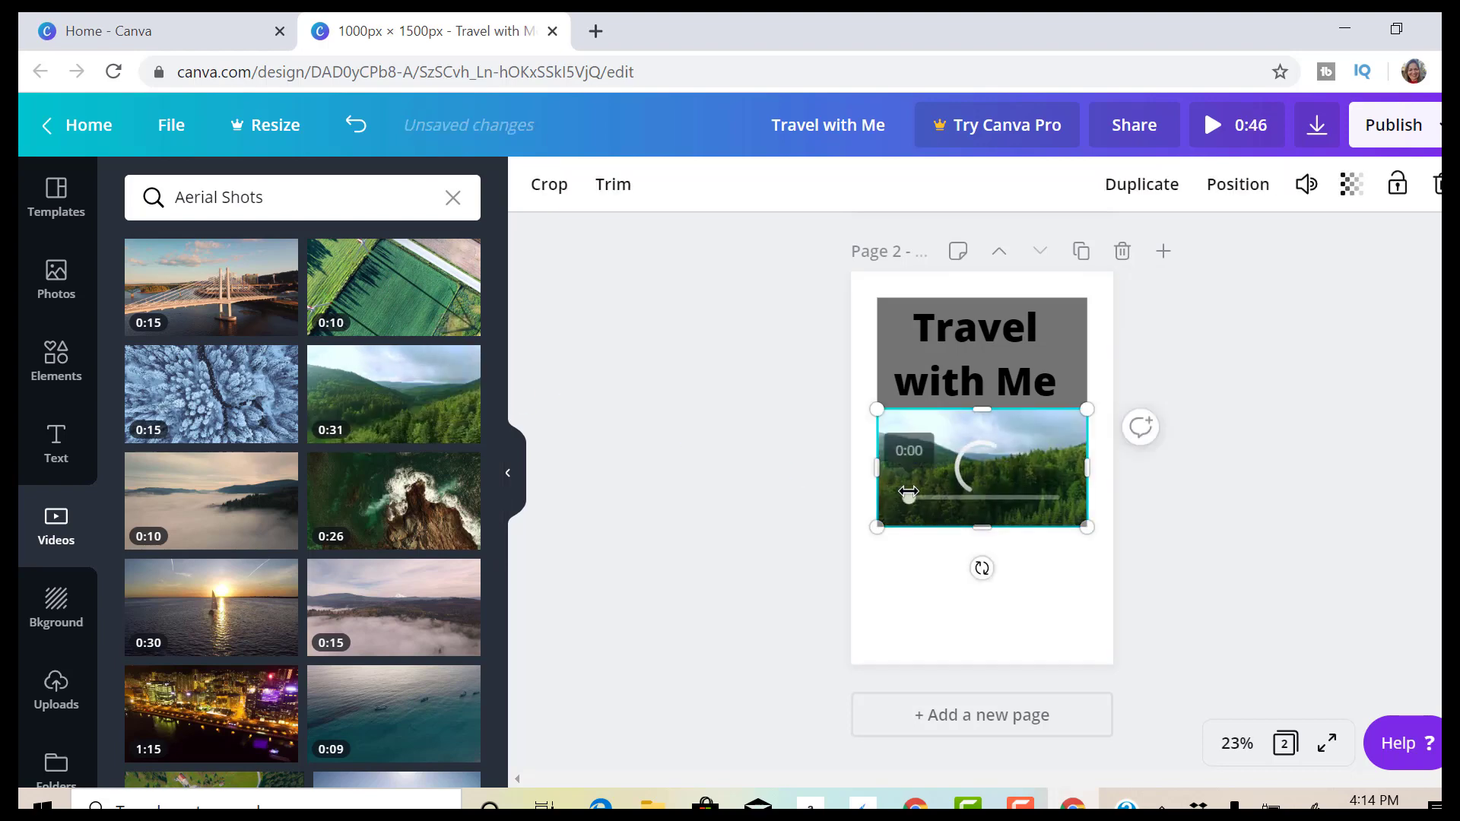
pyautogui.moveTo(985, 533); pyautogui.dragTo(965, 666)
pyautogui.moveTo(874, 536); pyautogui.dragTo(850, 539)
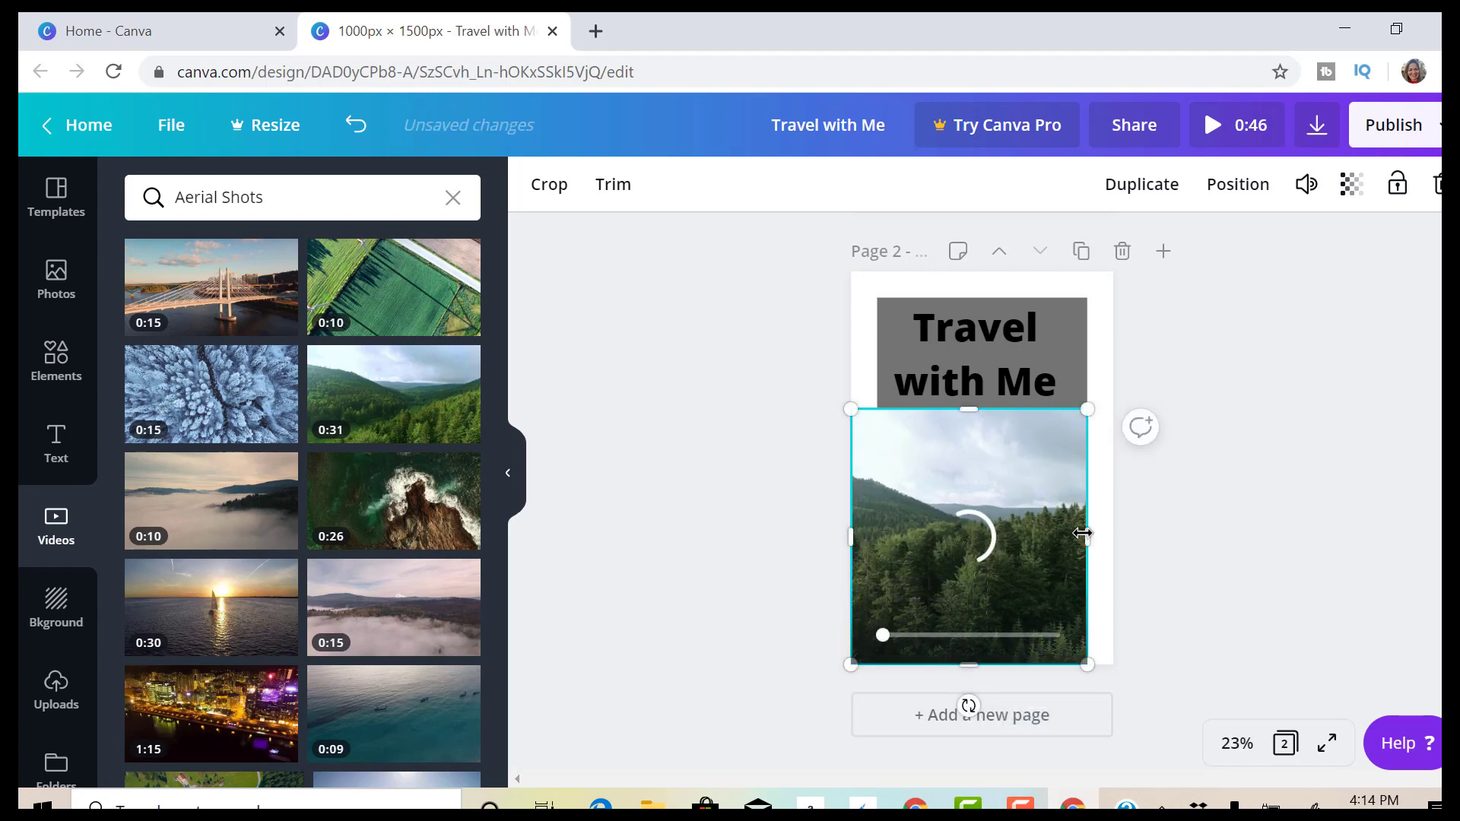
pyautogui.moveTo(1079, 532); pyautogui.dragTo(1112, 539)
pyautogui.moveTo(981, 411); pyautogui.dragTo(984, 279)
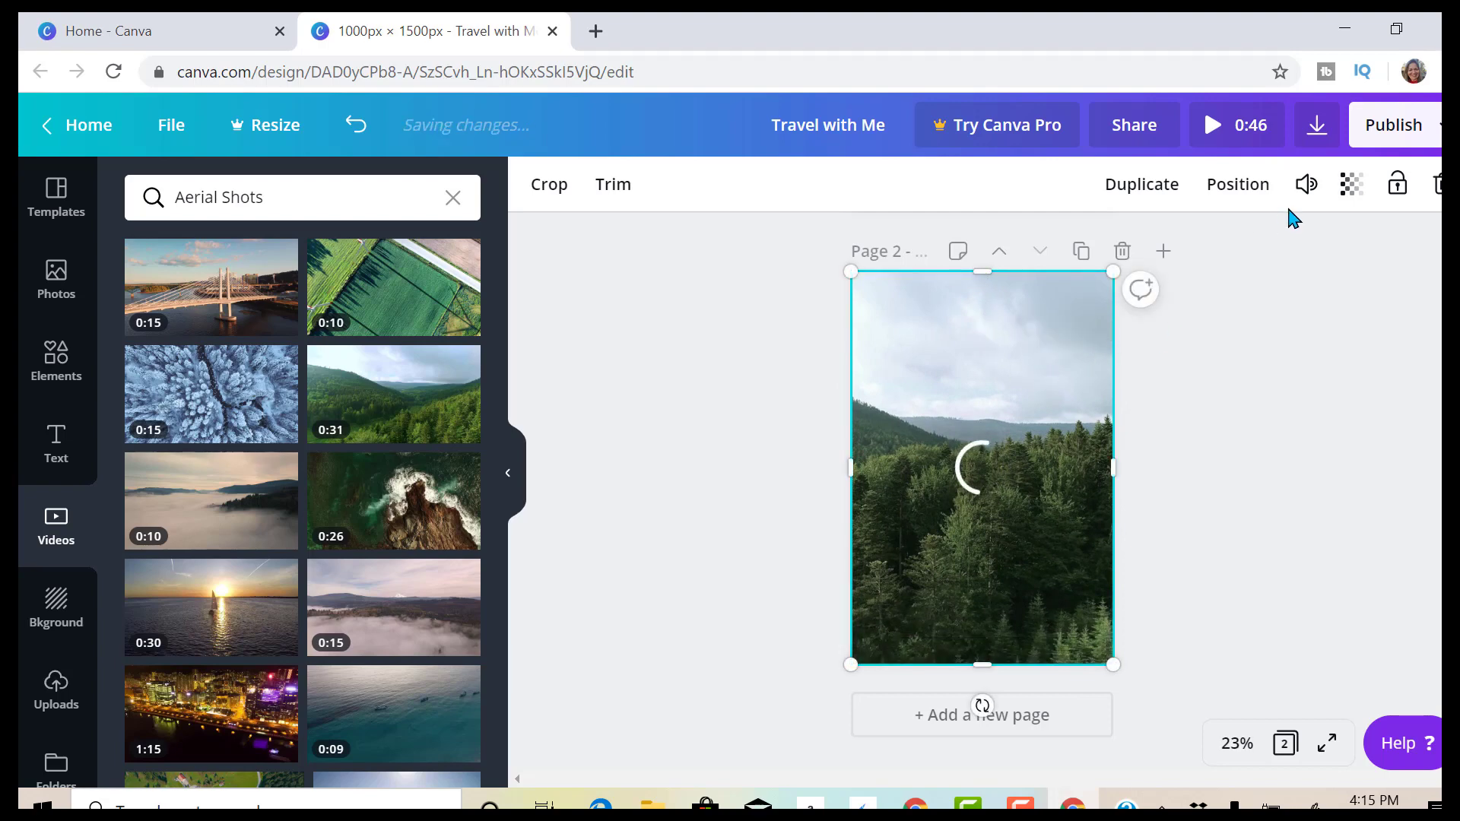
# Send the forest video one level backward, behind the "Travel with Me" heading on page 2.
pyautogui.click(1249, 194)
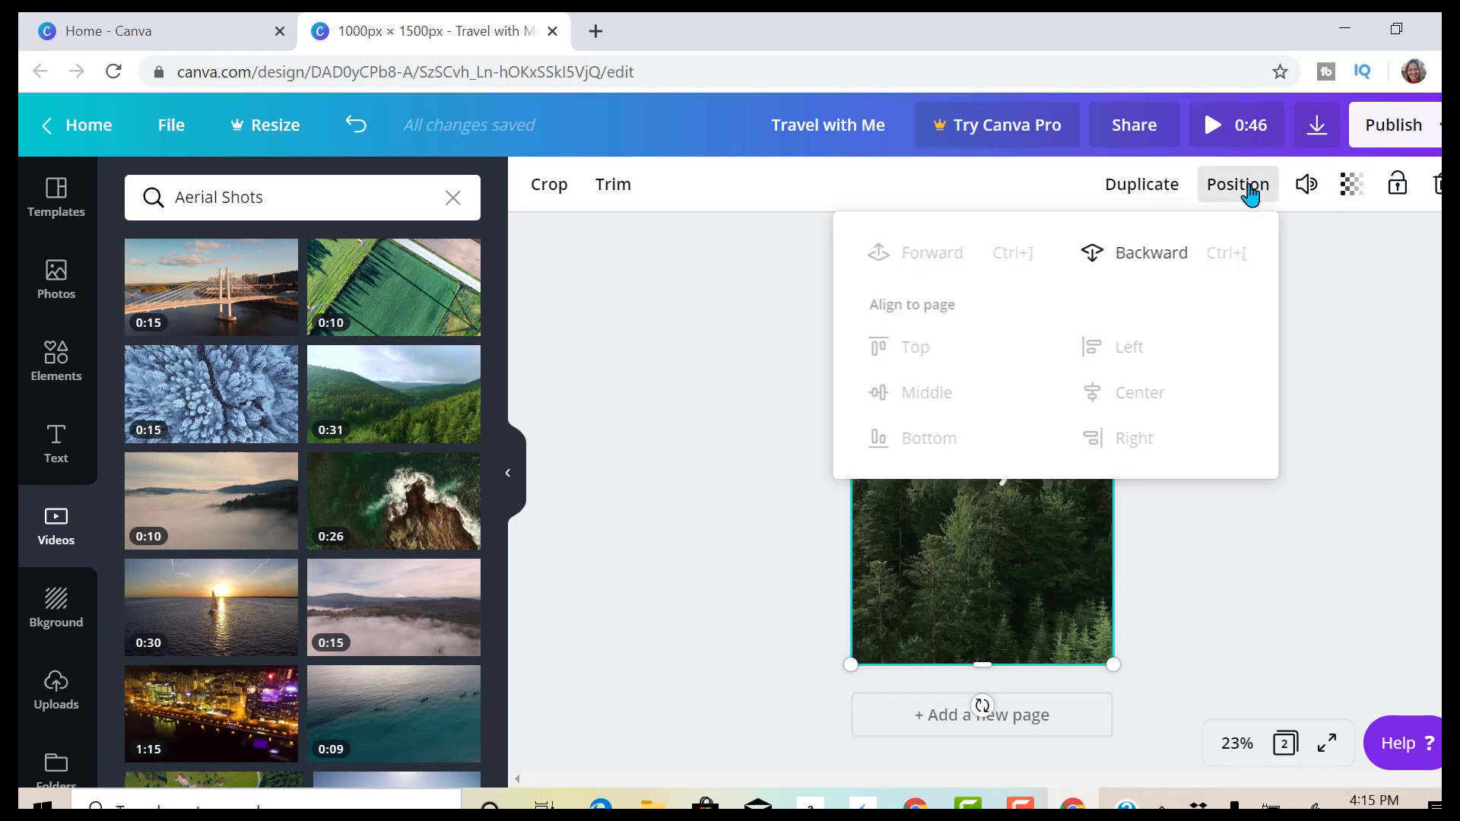
pyautogui.click(1164, 259)
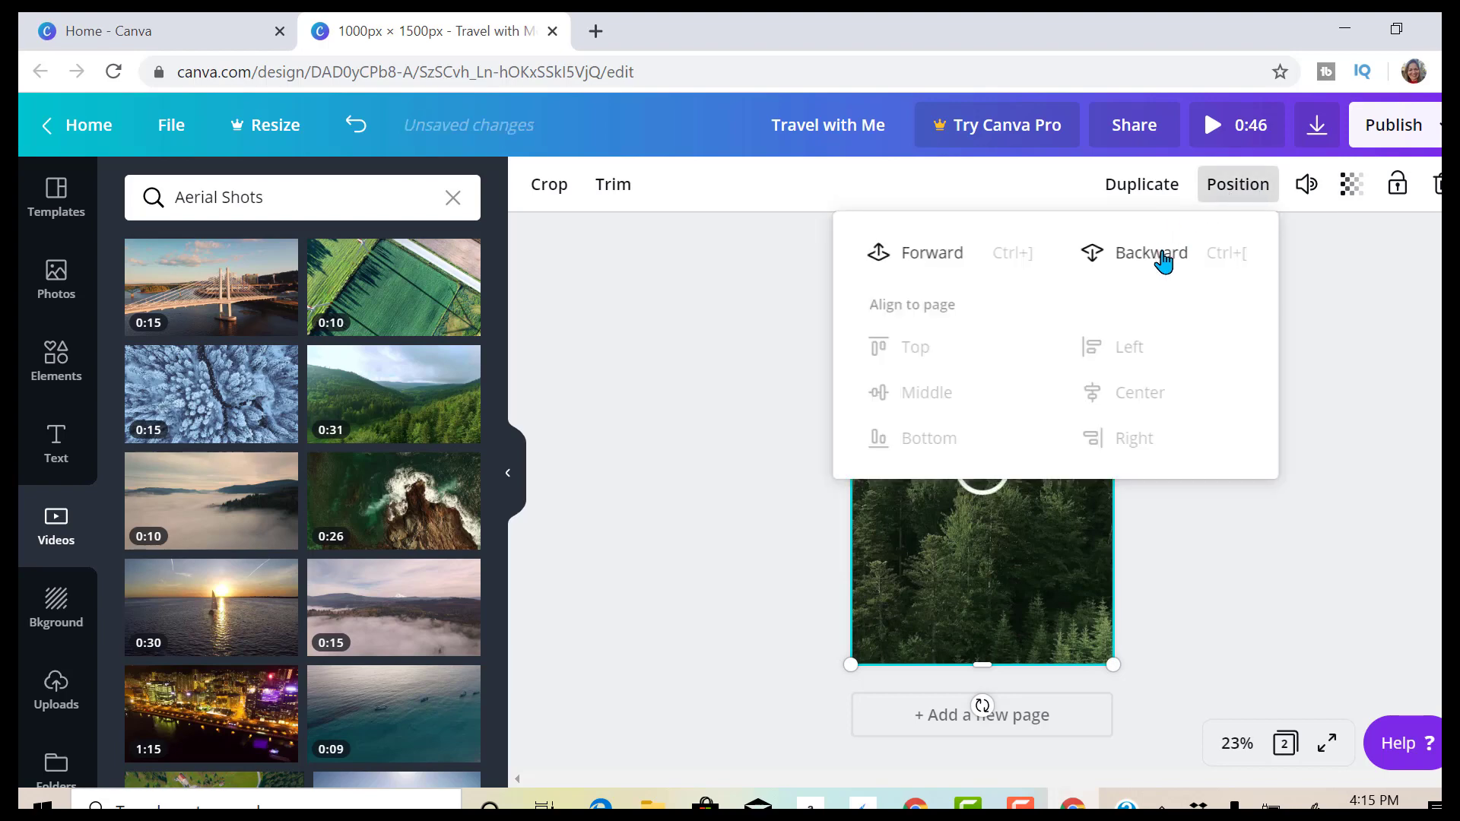
pyautogui.click(1313, 311)
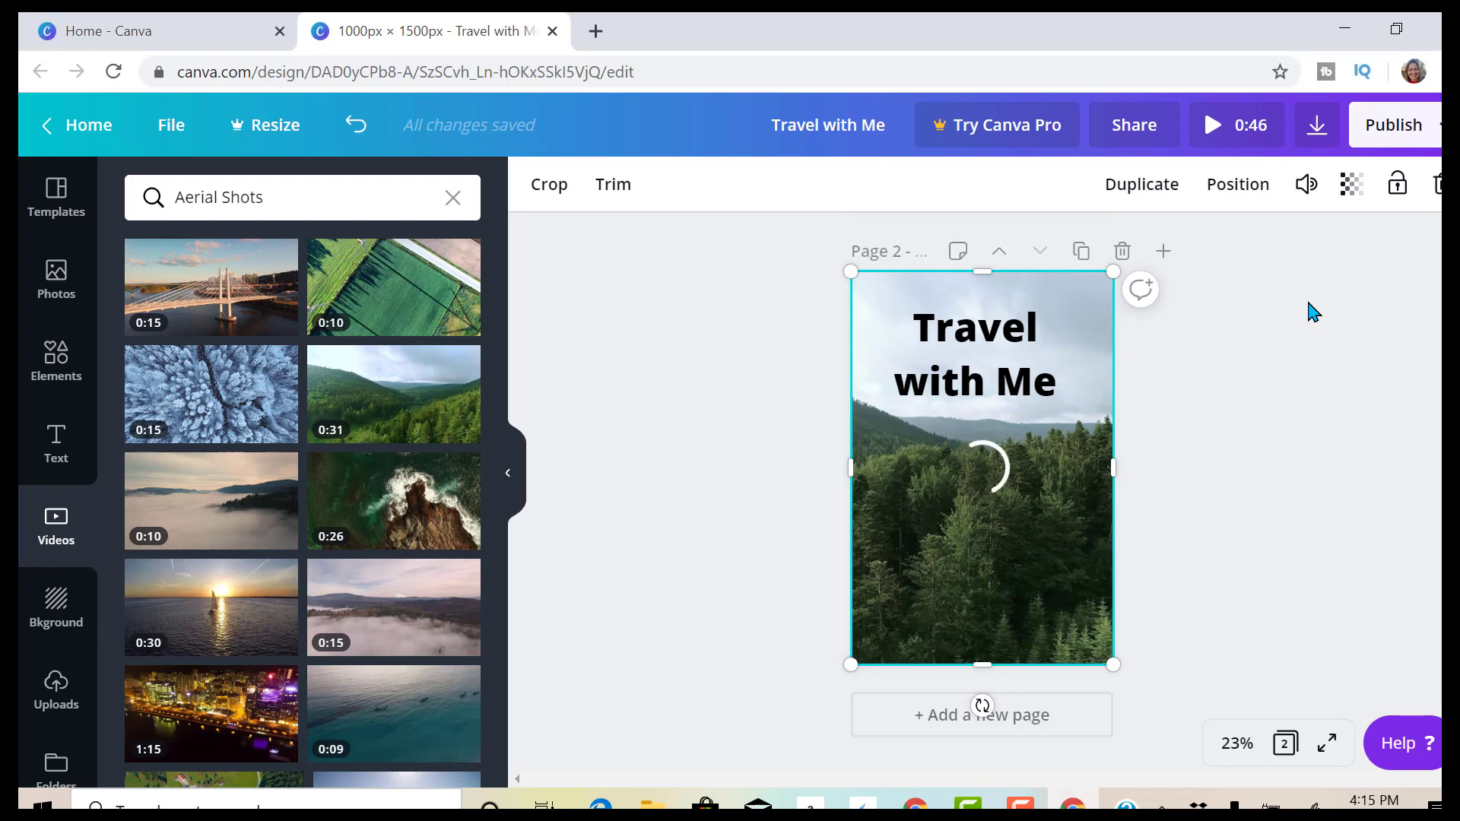
# Duplicate page 2 and replace the heading text on the new page with "Soar High In the Sky".
pyautogui.click(1081, 251)
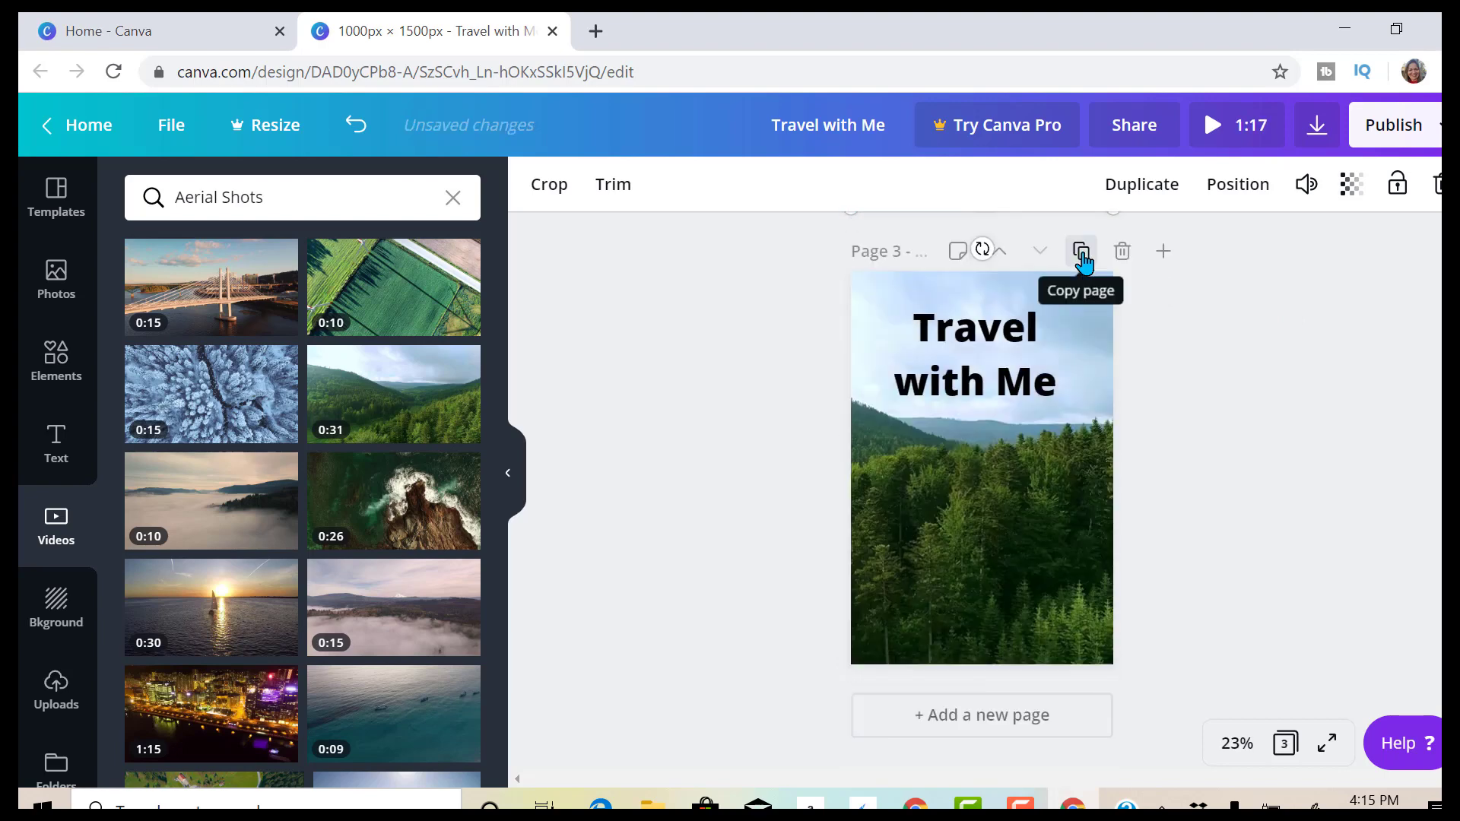
pyautogui.click(969, 338)
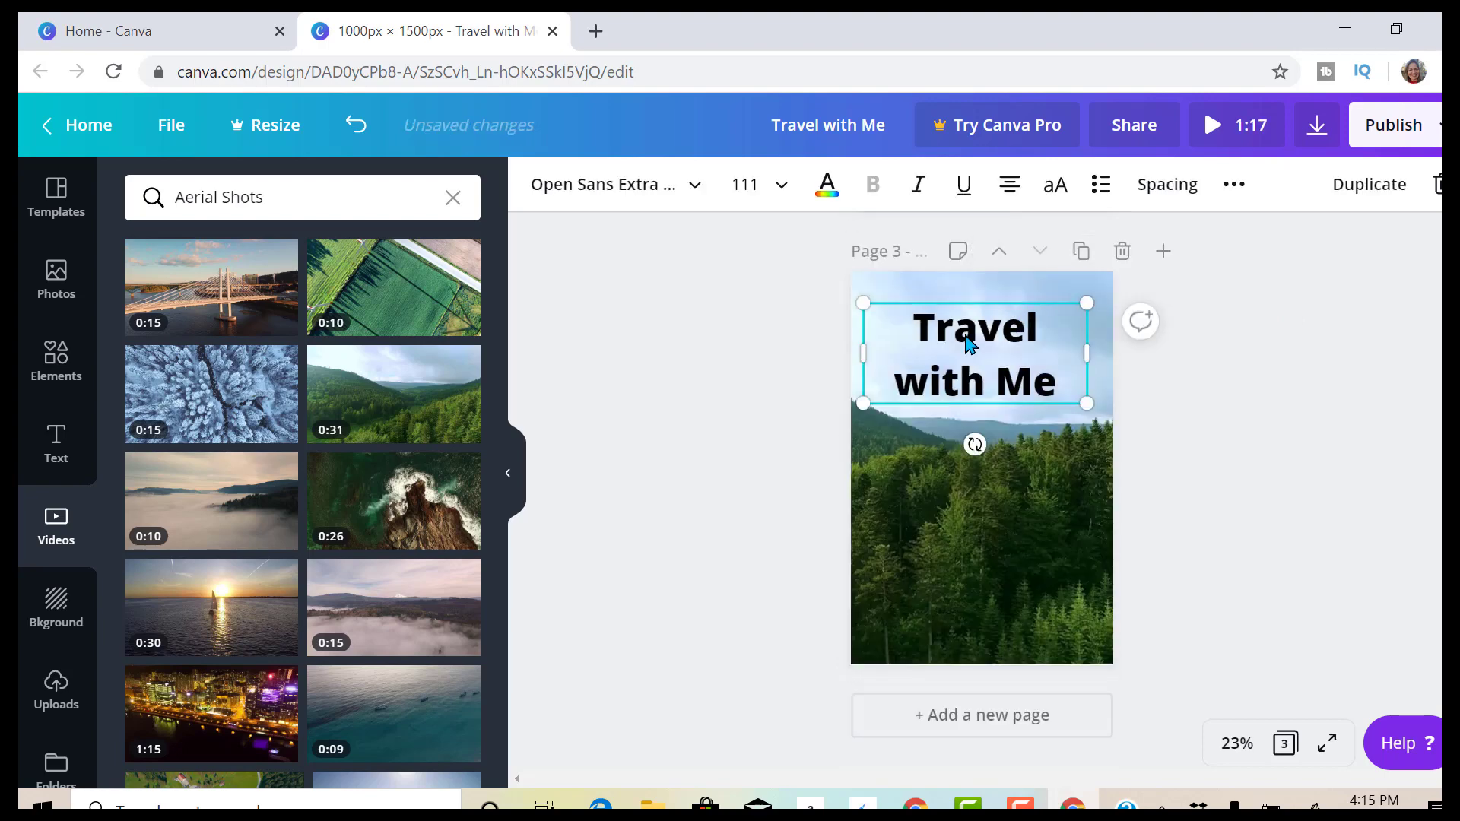
pyautogui.doubleClick(915, 313)
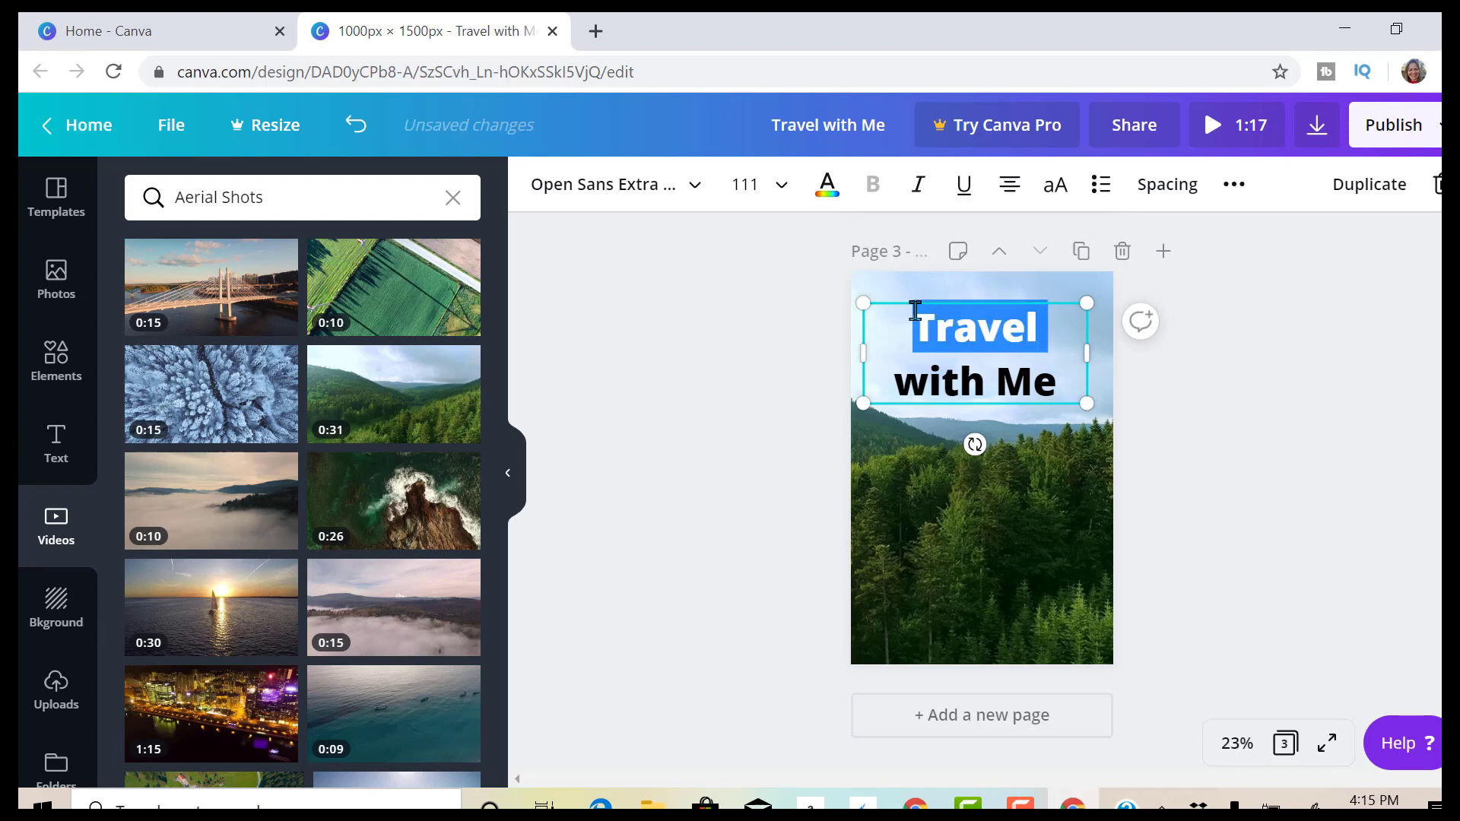
pyautogui.write('Soar H')
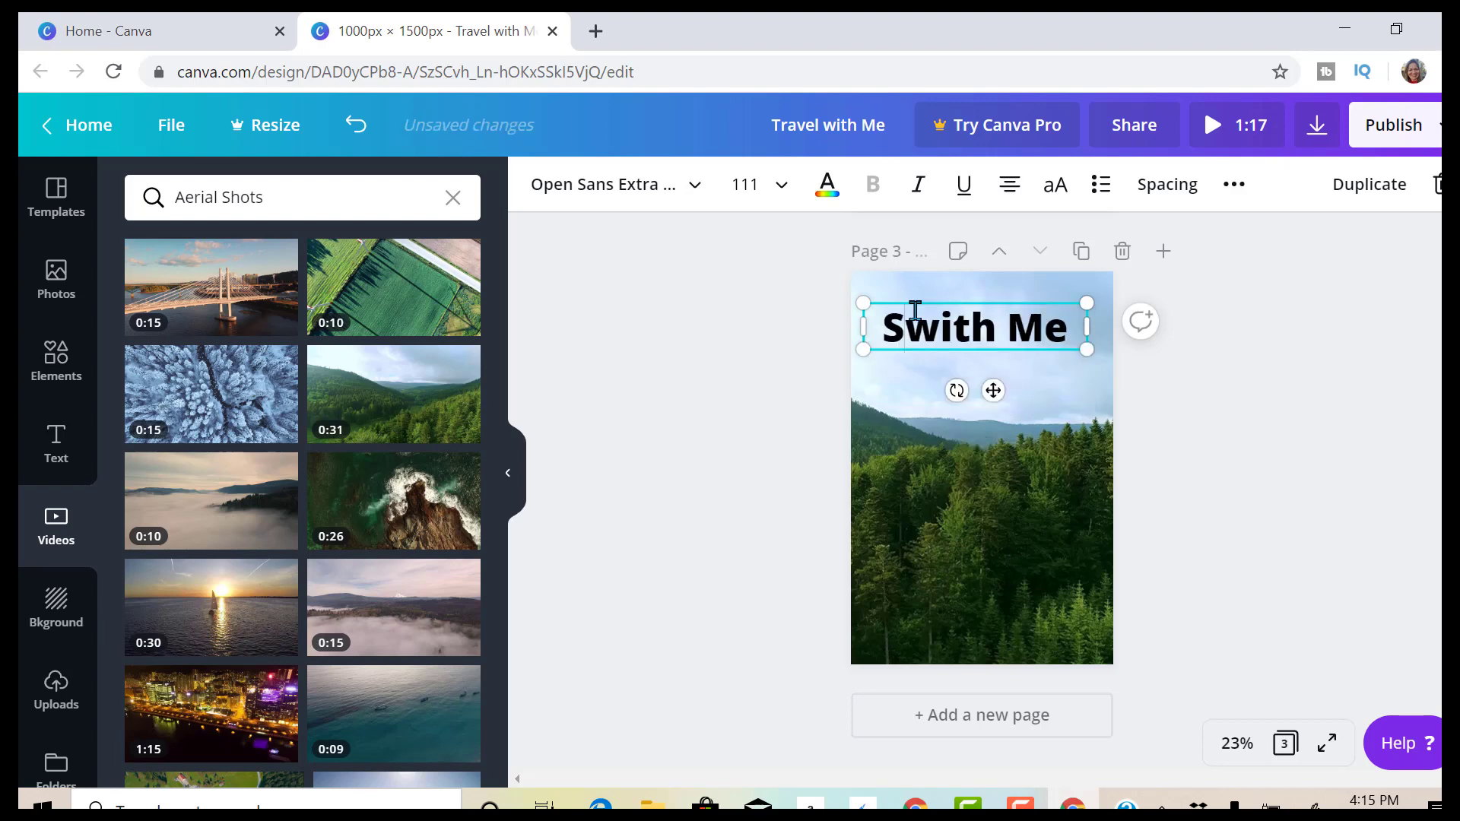
pyautogui.write('igh In the ')
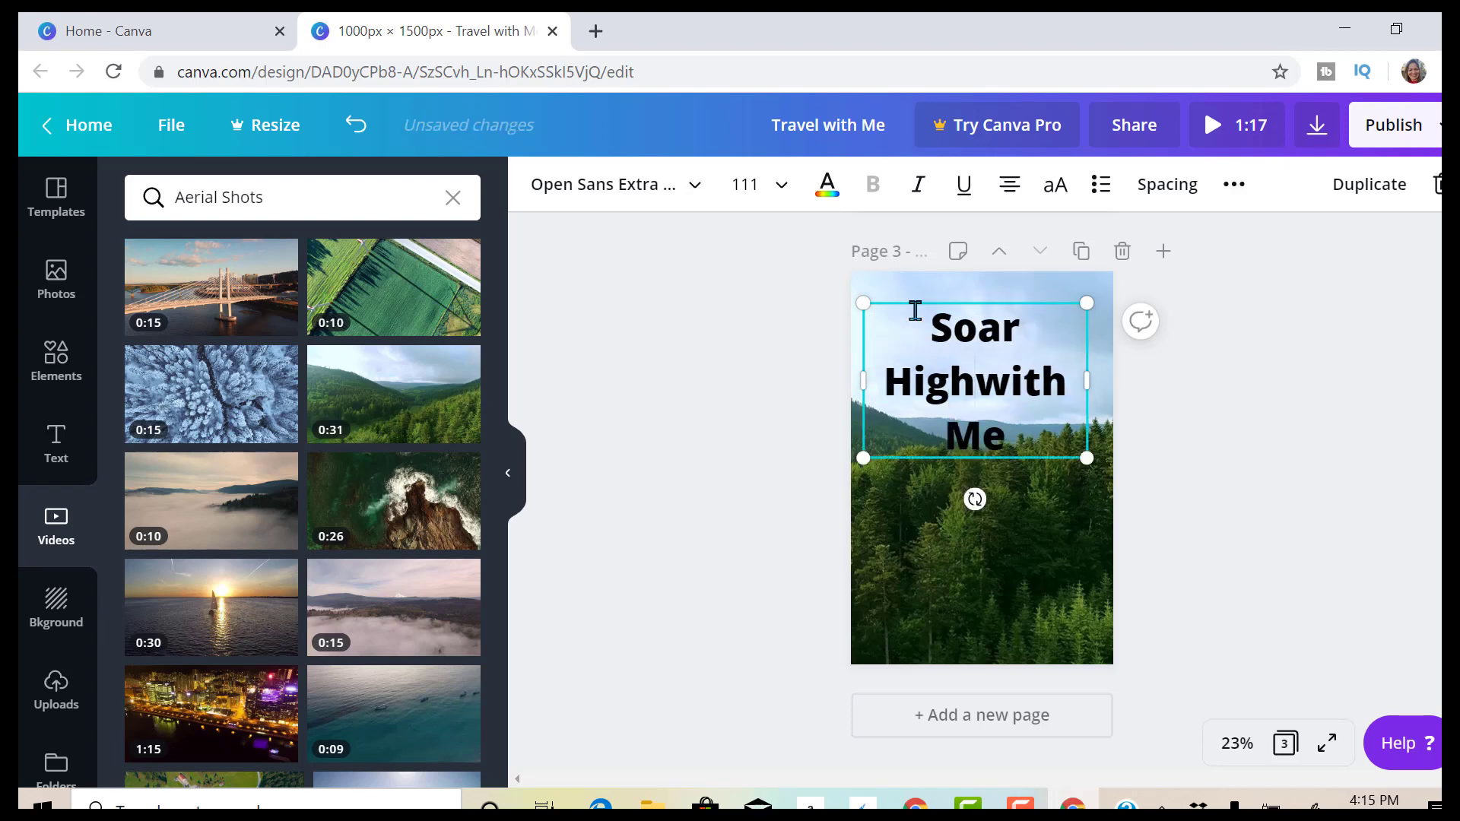
pyautogui.write('Sky')
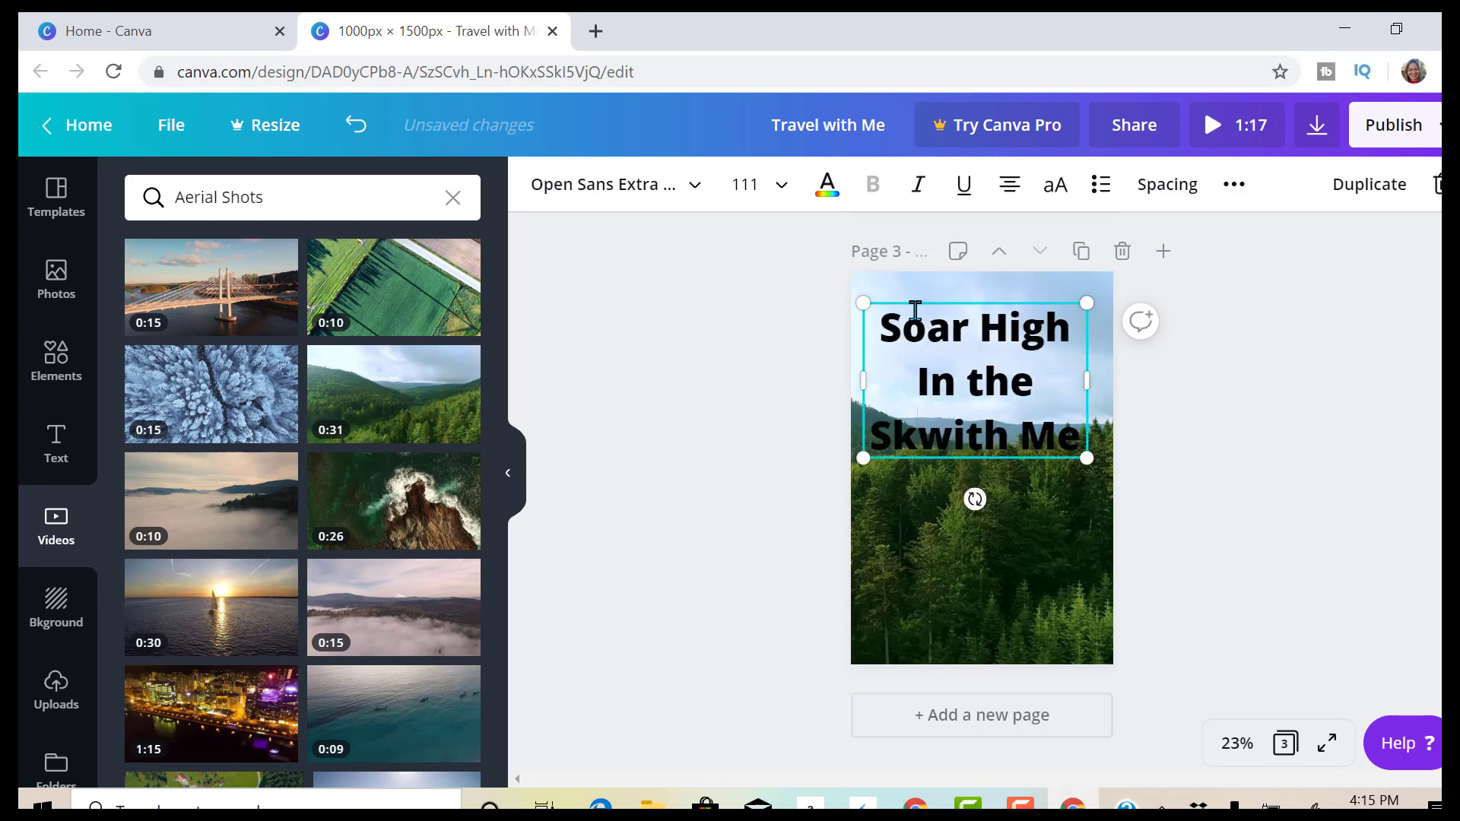
pyautogui.press('Delete')
pyautogui.press('Delete')
pyautogui.press('Delete')
pyautogui.press('Delete')
pyautogui.press('Delete')
pyautogui.press('Delete')
pyautogui.press('Delete')
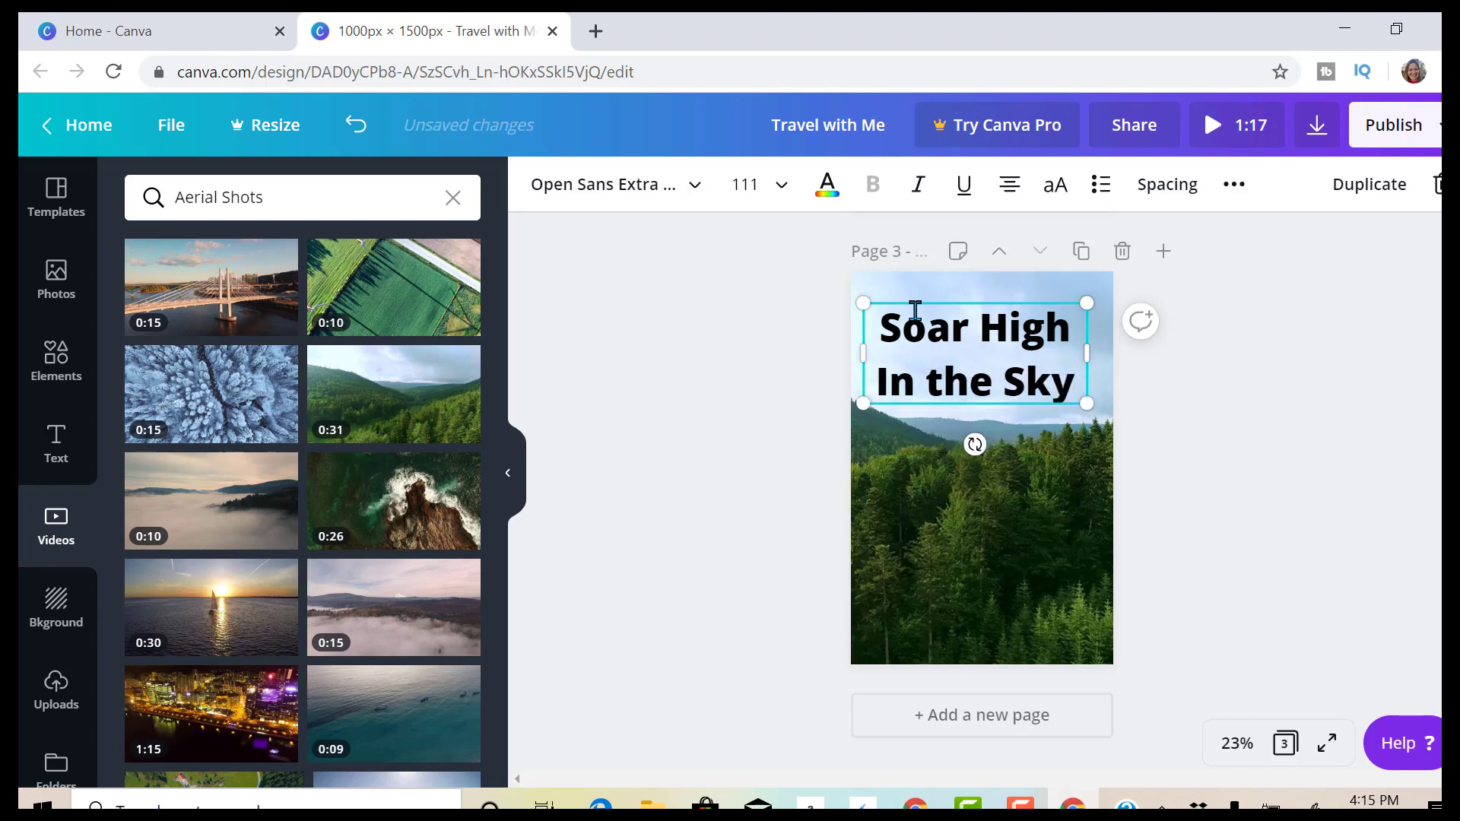
# Break the page 3 heading into the lines "Soar", "High" and "In the Sky" and move it up to the page's top edge.
pyautogui.doubleClick(932, 339)
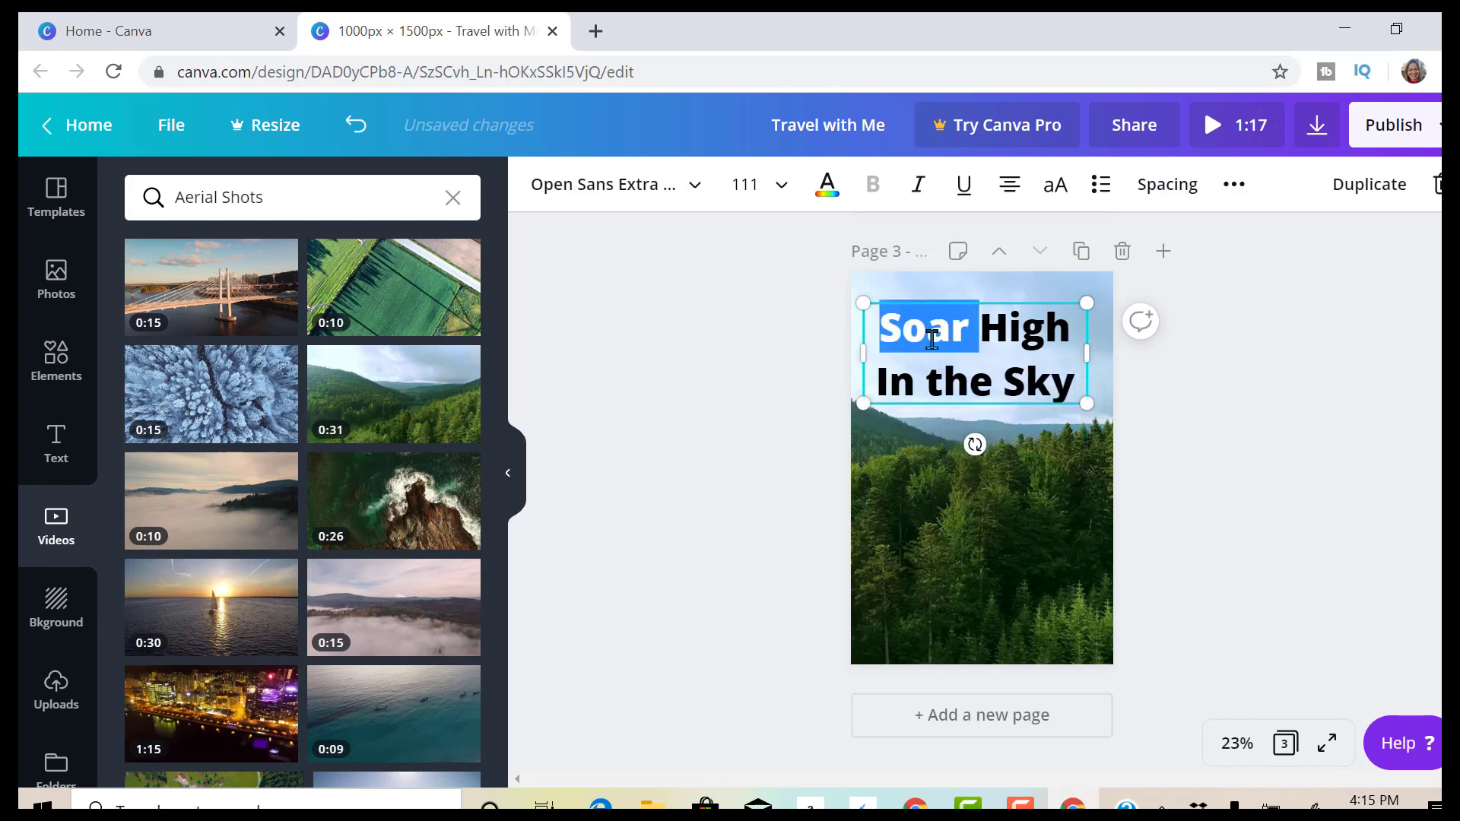
pyautogui.click(979, 332)
pyautogui.press('Return')
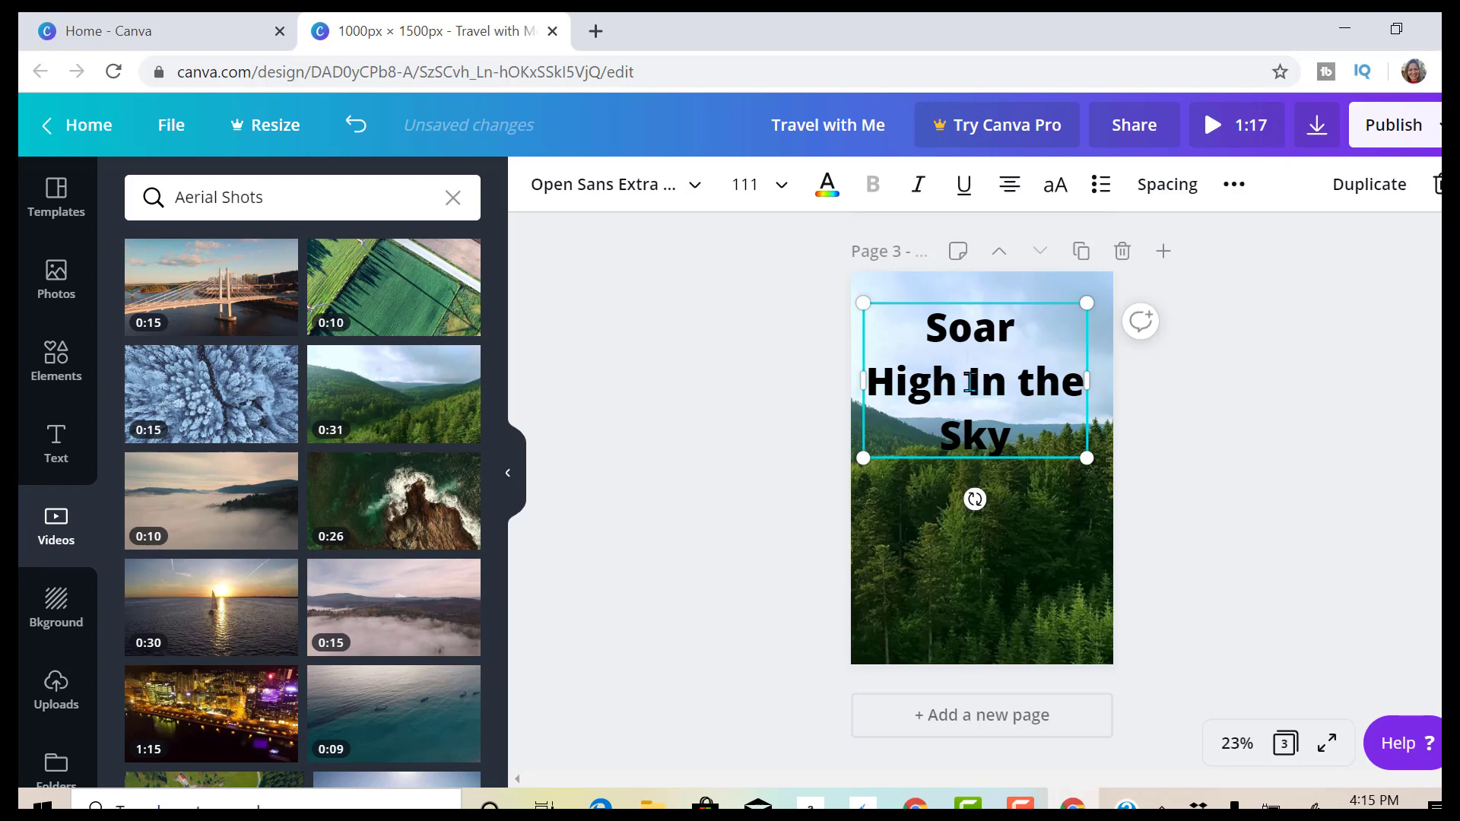
pyautogui.click(969, 382)
pyautogui.press('Return')
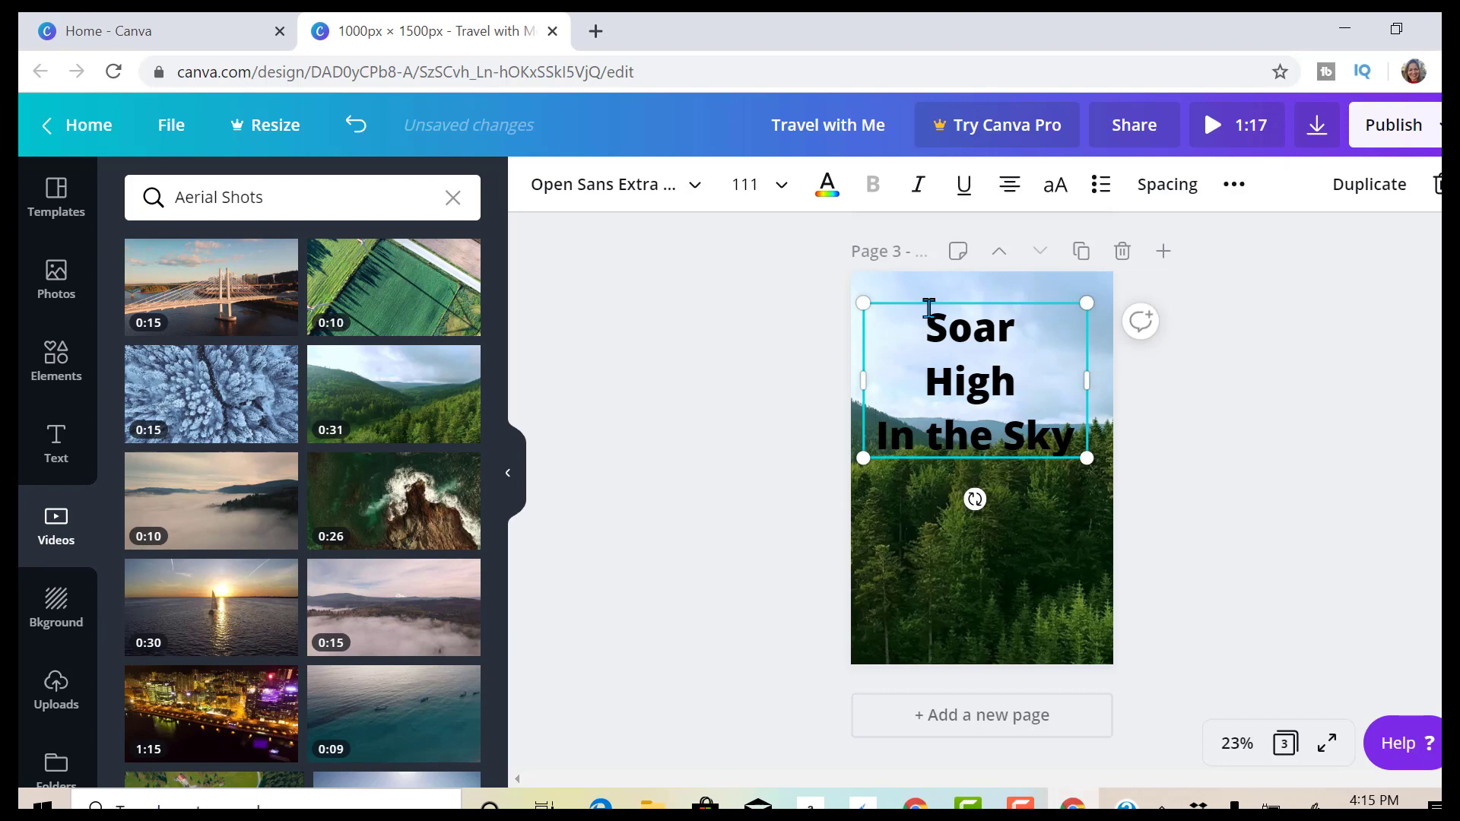
pyautogui.moveTo(923, 299); pyautogui.dragTo(925, 269)
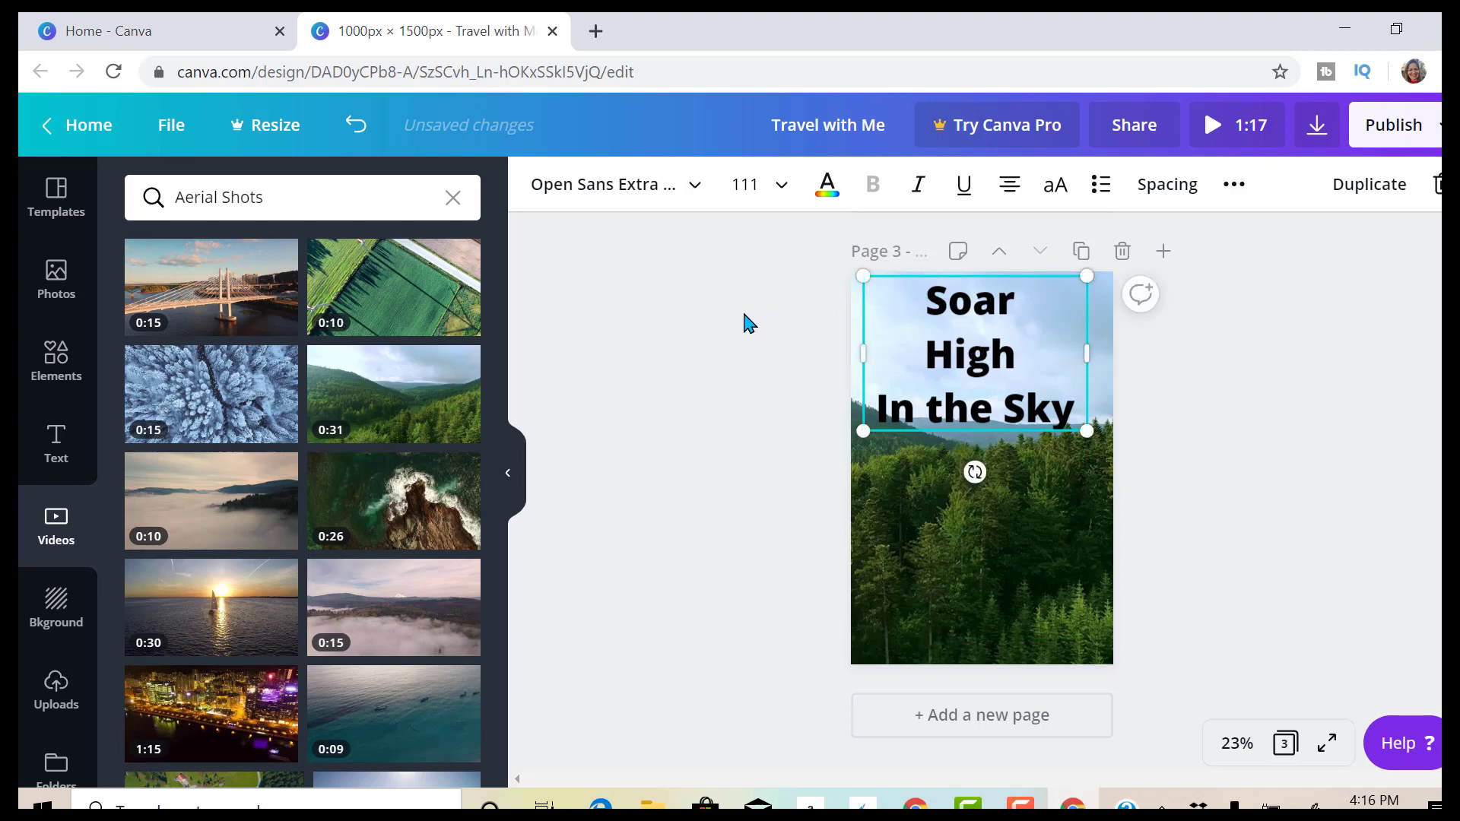
# Change the font of the word "Soar" in the page 3 heading to Abys.
pyautogui.doubleClick(1003, 310)
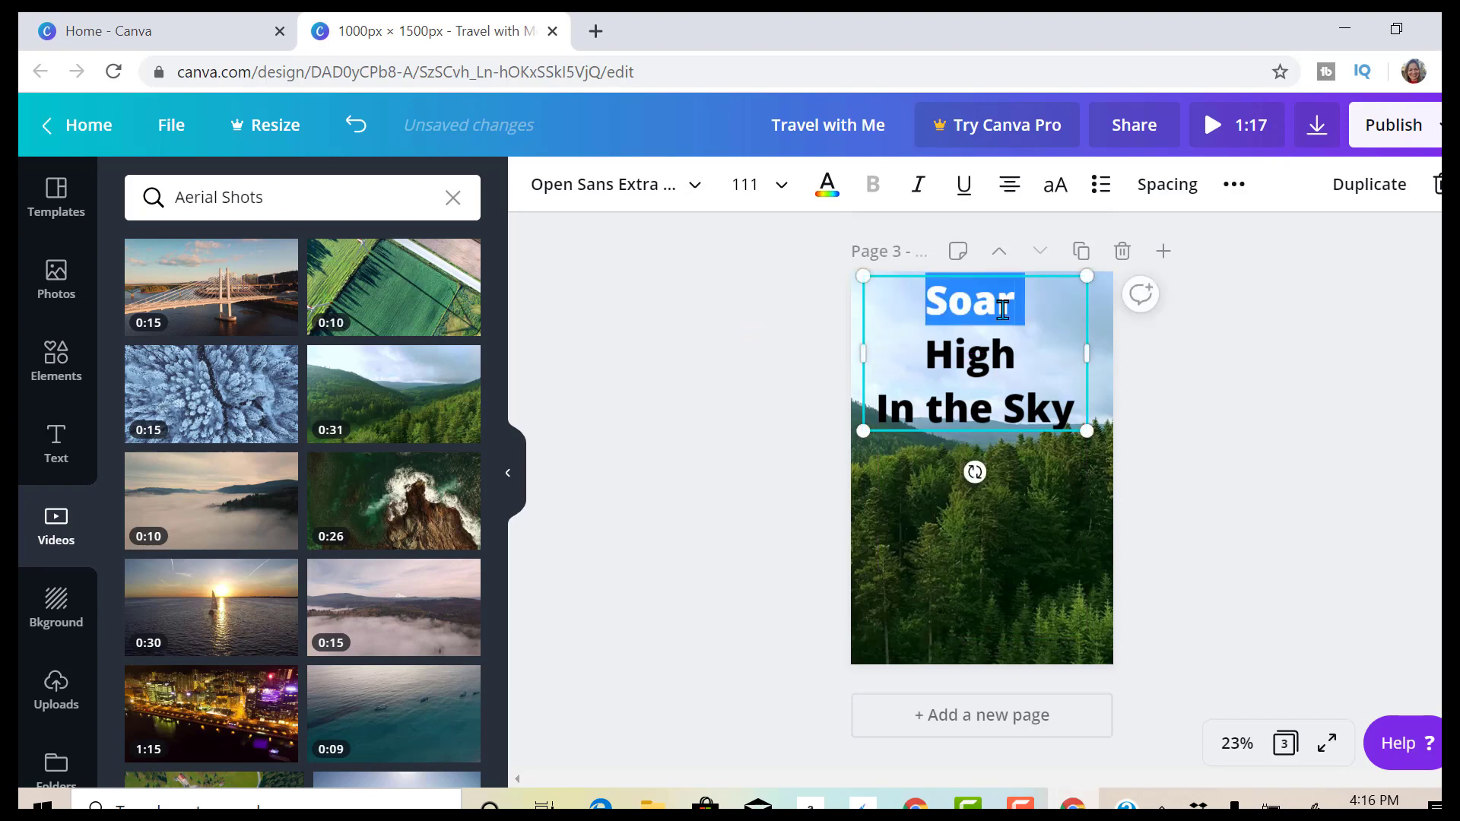
pyautogui.click(690, 196)
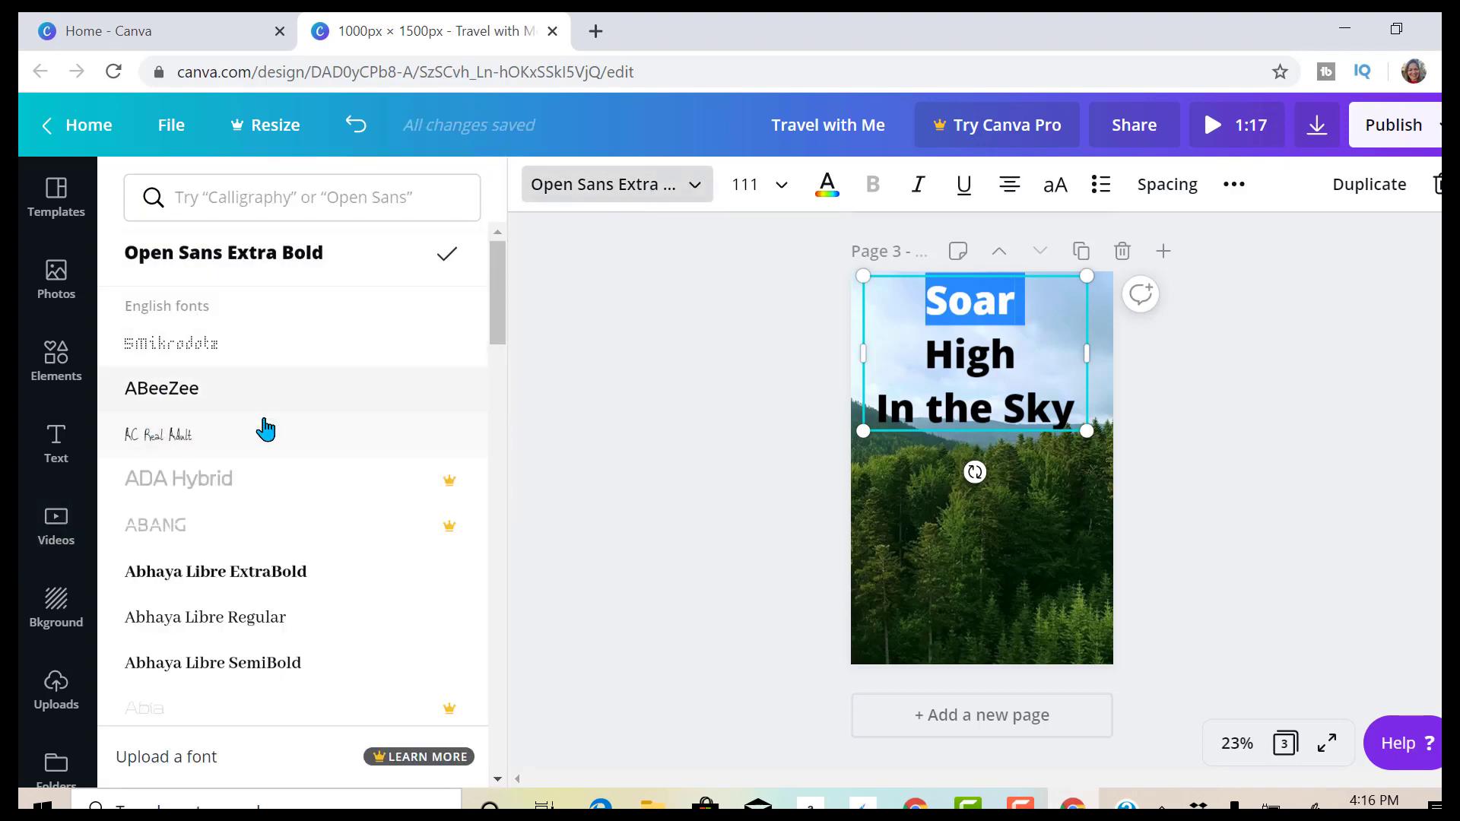
pyautogui.moveTo(498, 327); pyautogui.dragTo(504, 434)
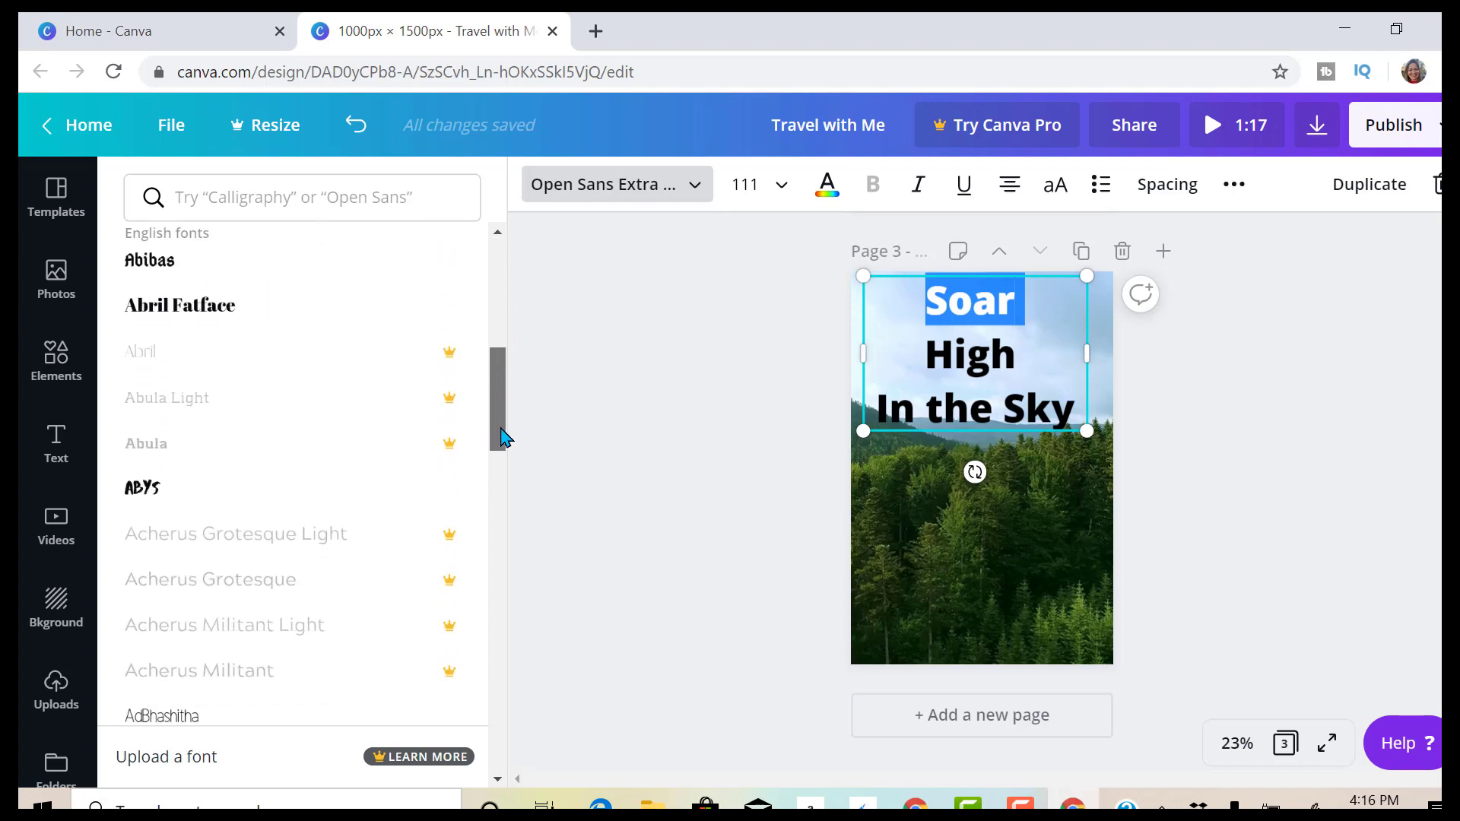
pyautogui.click(203, 498)
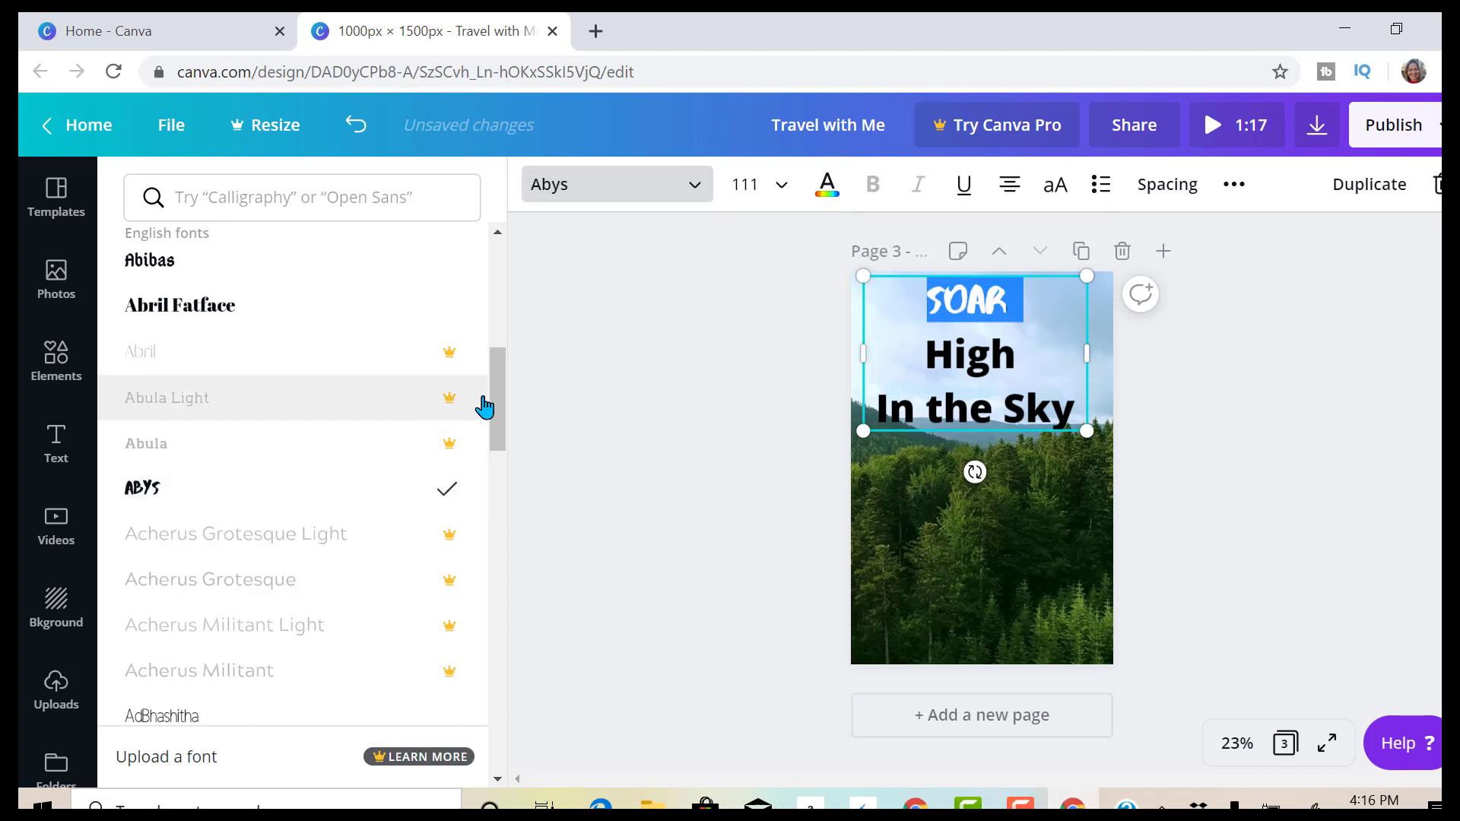
# Change the font of the word "Soar" in the page 3 heading to Abril Fatface.
pyautogui.doubleClick(981, 362)
pyautogui.doubleClick(963, 310)
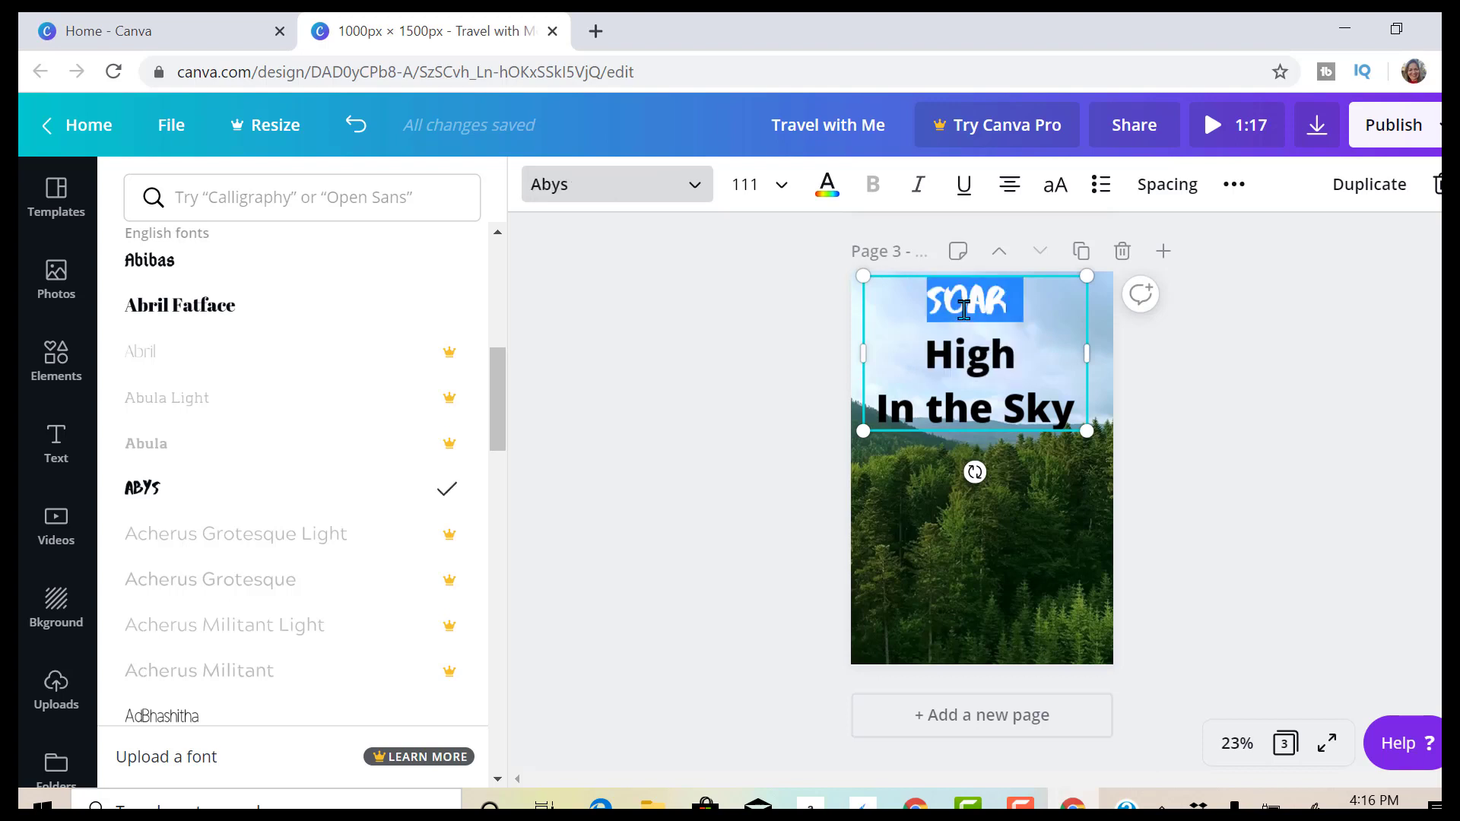
pyautogui.moveTo(499, 417); pyautogui.dragTo(499, 428)
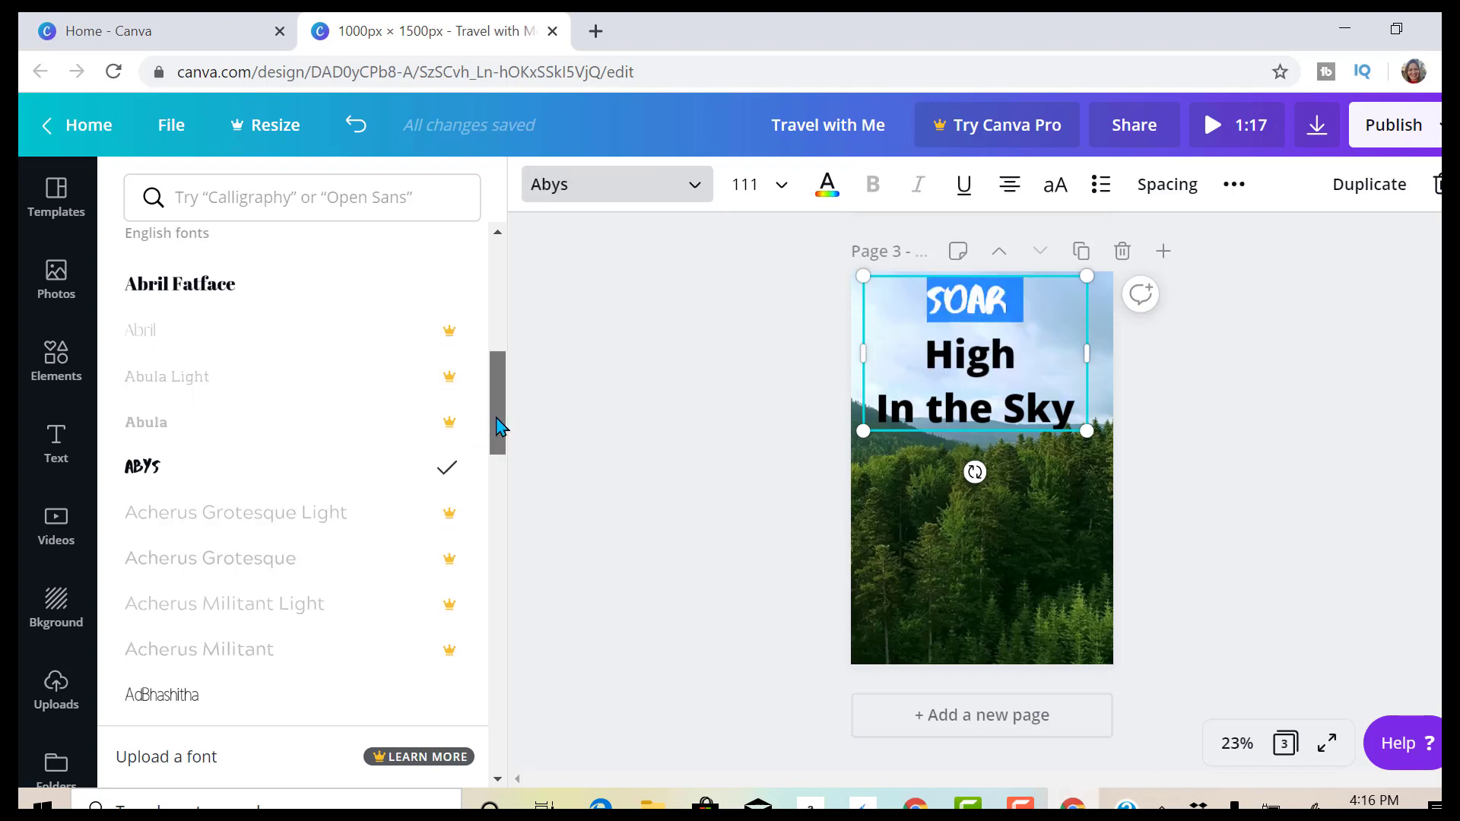
pyautogui.click(226, 296)
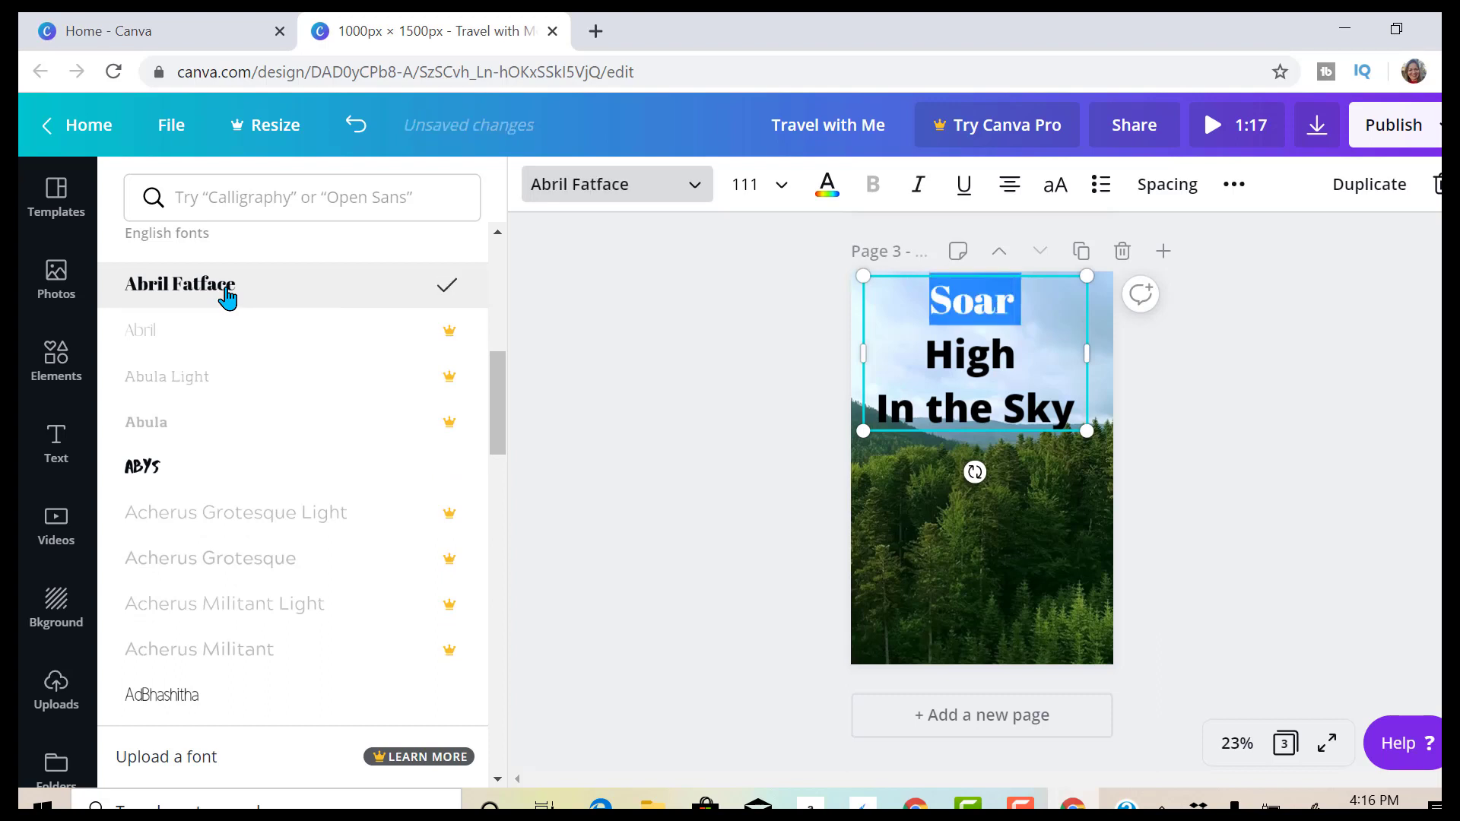
# Set the word "High" in the page 3 heading to the Adigiana Toybox font.
pyautogui.moveTo(498, 399); pyautogui.dragTo(502, 484)
pyautogui.doubleClick(953, 355)
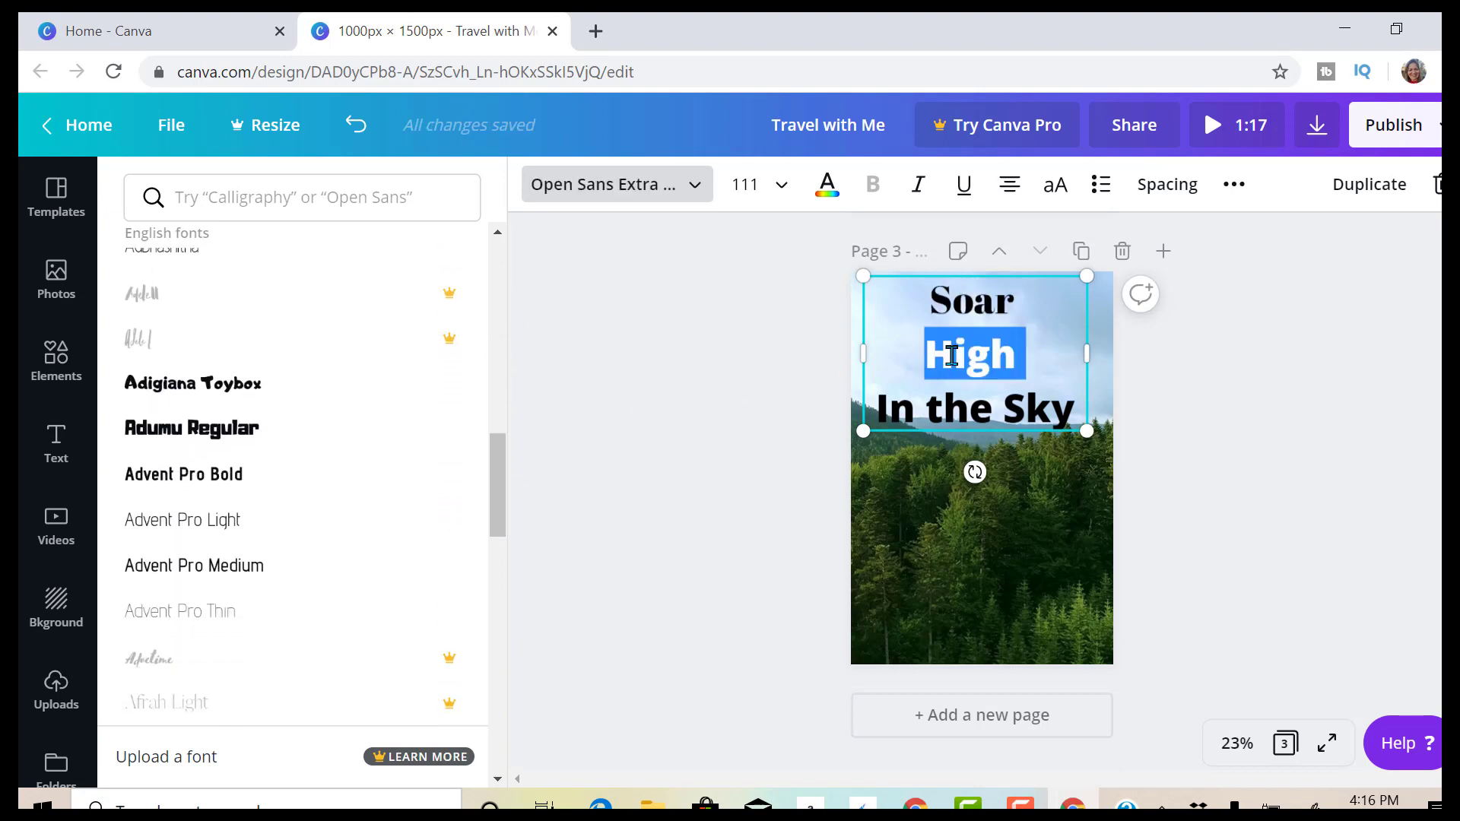
pyautogui.click(215, 389)
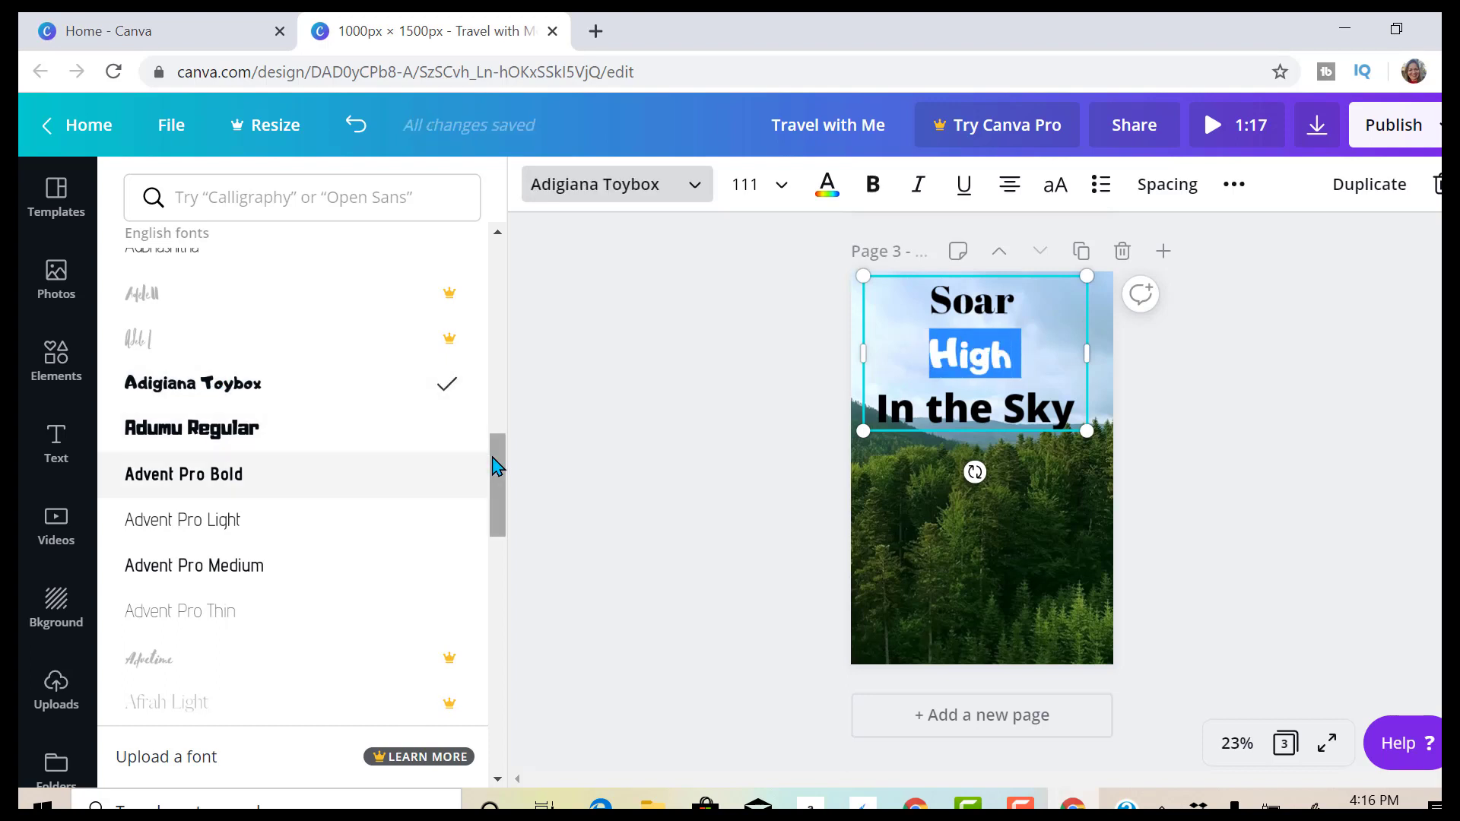
# Set the "In the Sky" line of the page 3 heading to the Adumu Regular font.
pyautogui.moveTo(495, 472); pyautogui.dragTo(499, 479)
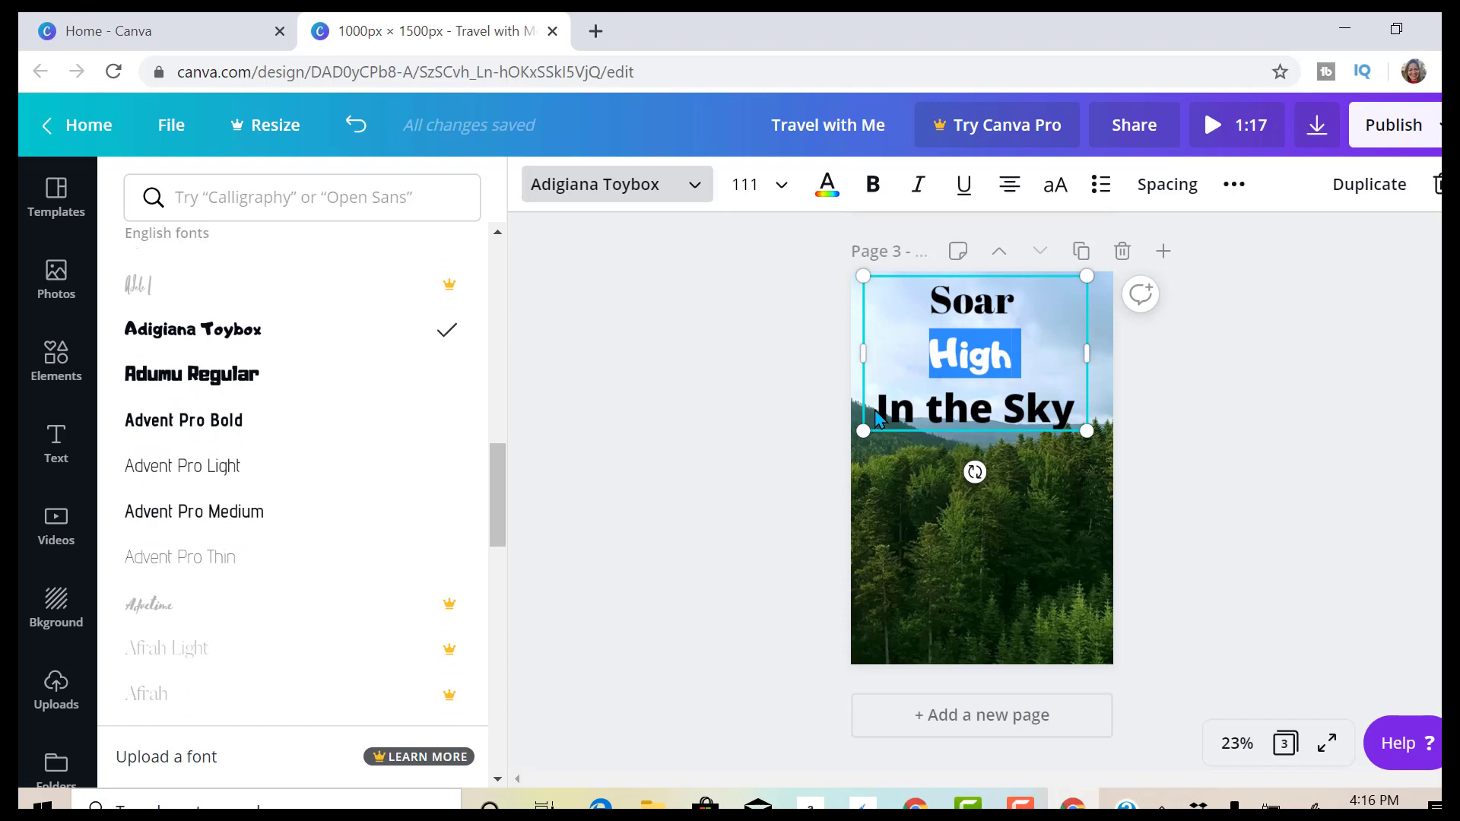
pyautogui.click(875, 411)
pyautogui.moveTo(878, 409); pyautogui.dragTo(1072, 410)
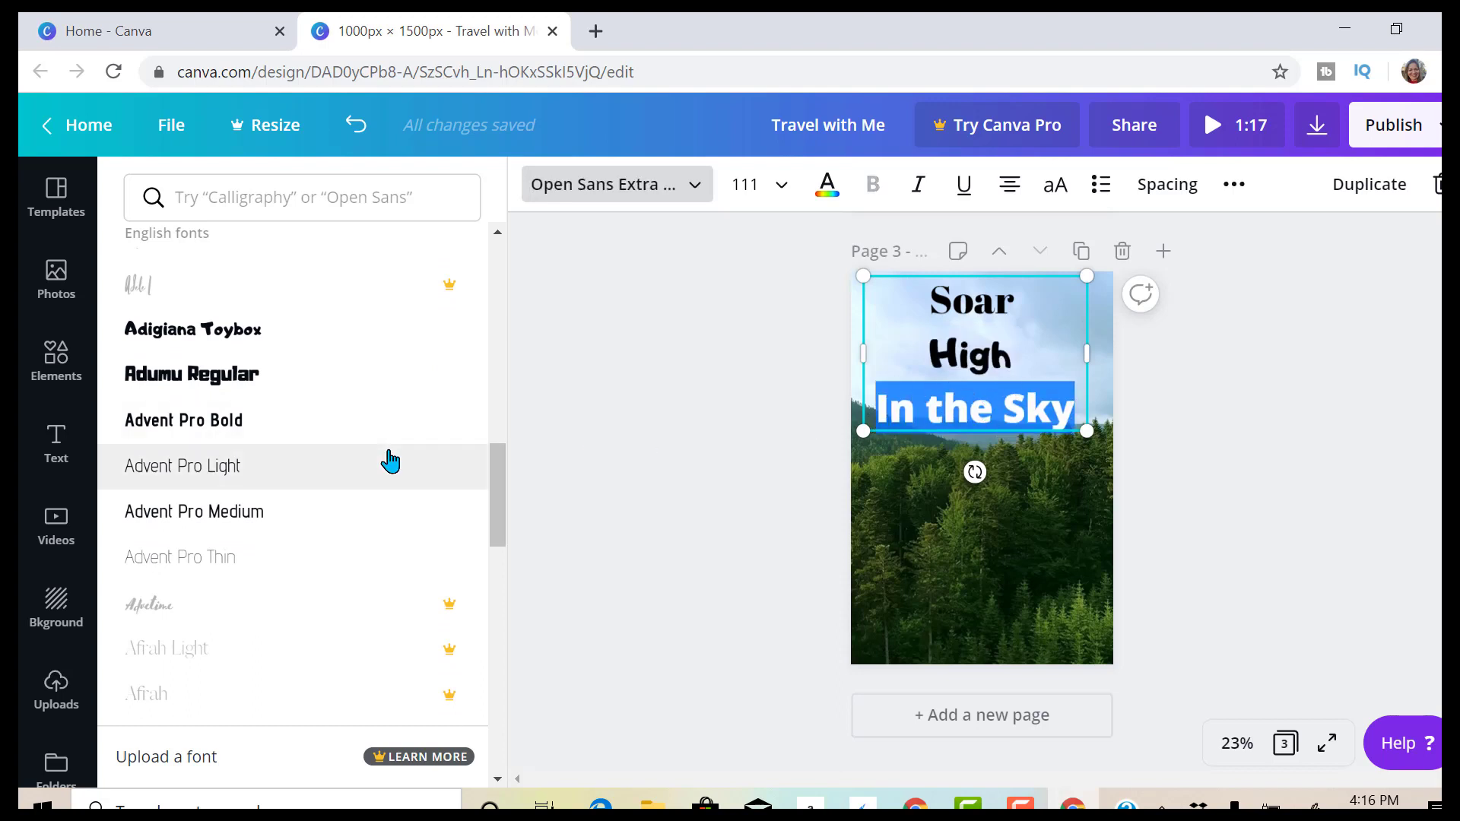
pyautogui.click(241, 388)
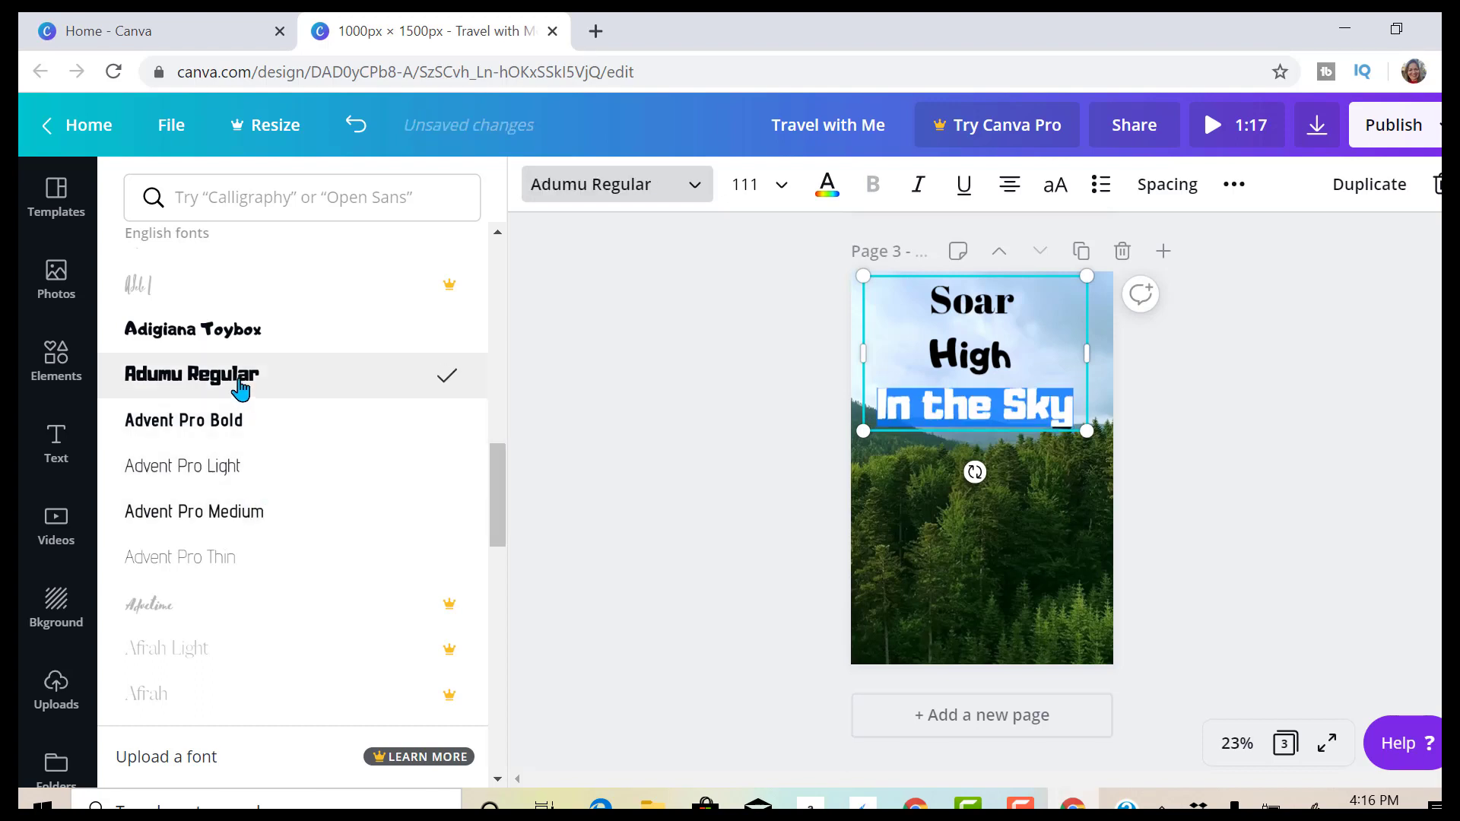
pyautogui.click(584, 443)
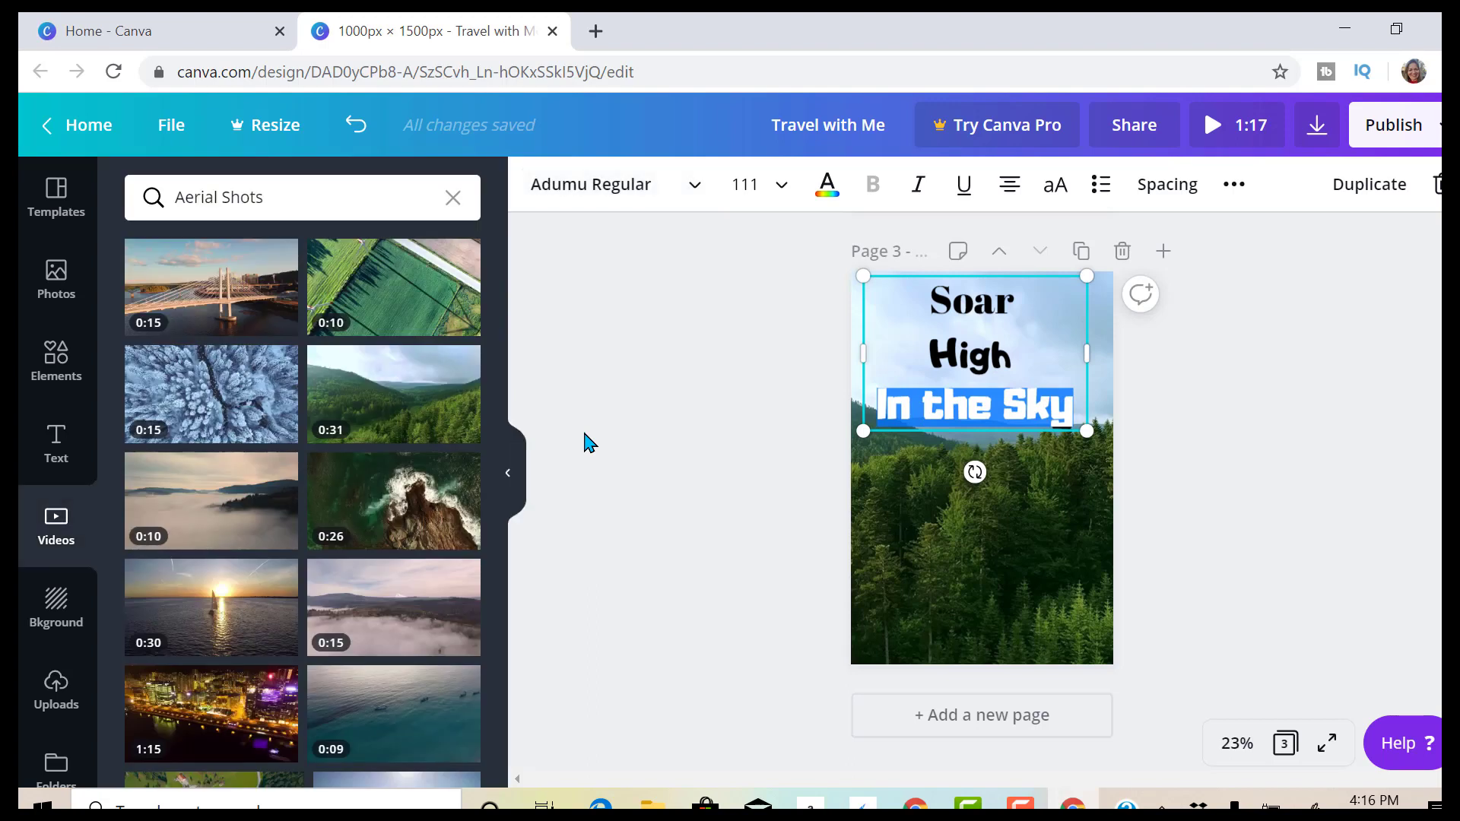
# Delete the forest video and the "Soar High In the Sky" heading from page 3, keeping the grey rectangle.
pyautogui.click(938, 538)
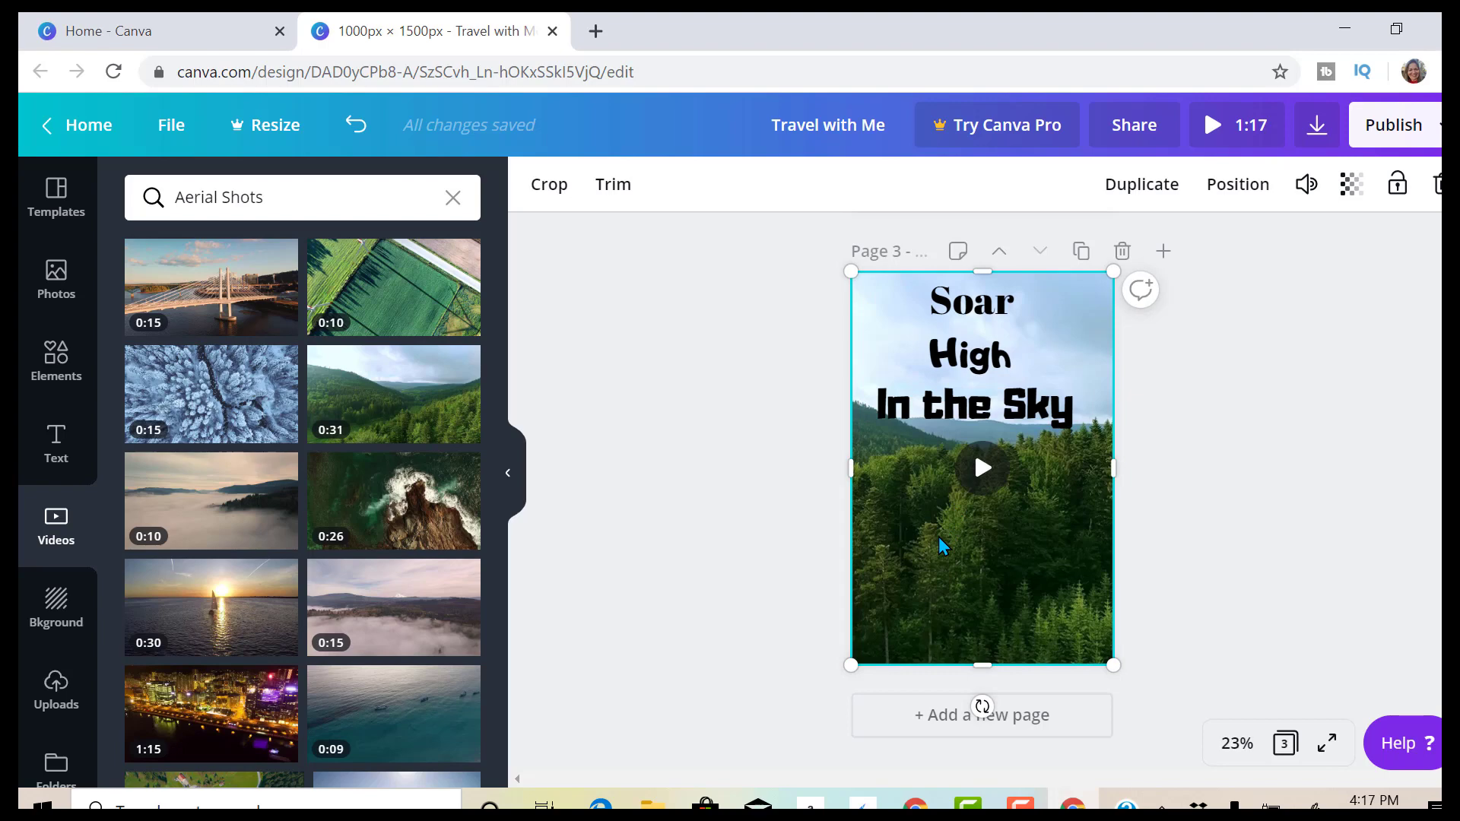
pyautogui.press('Delete')
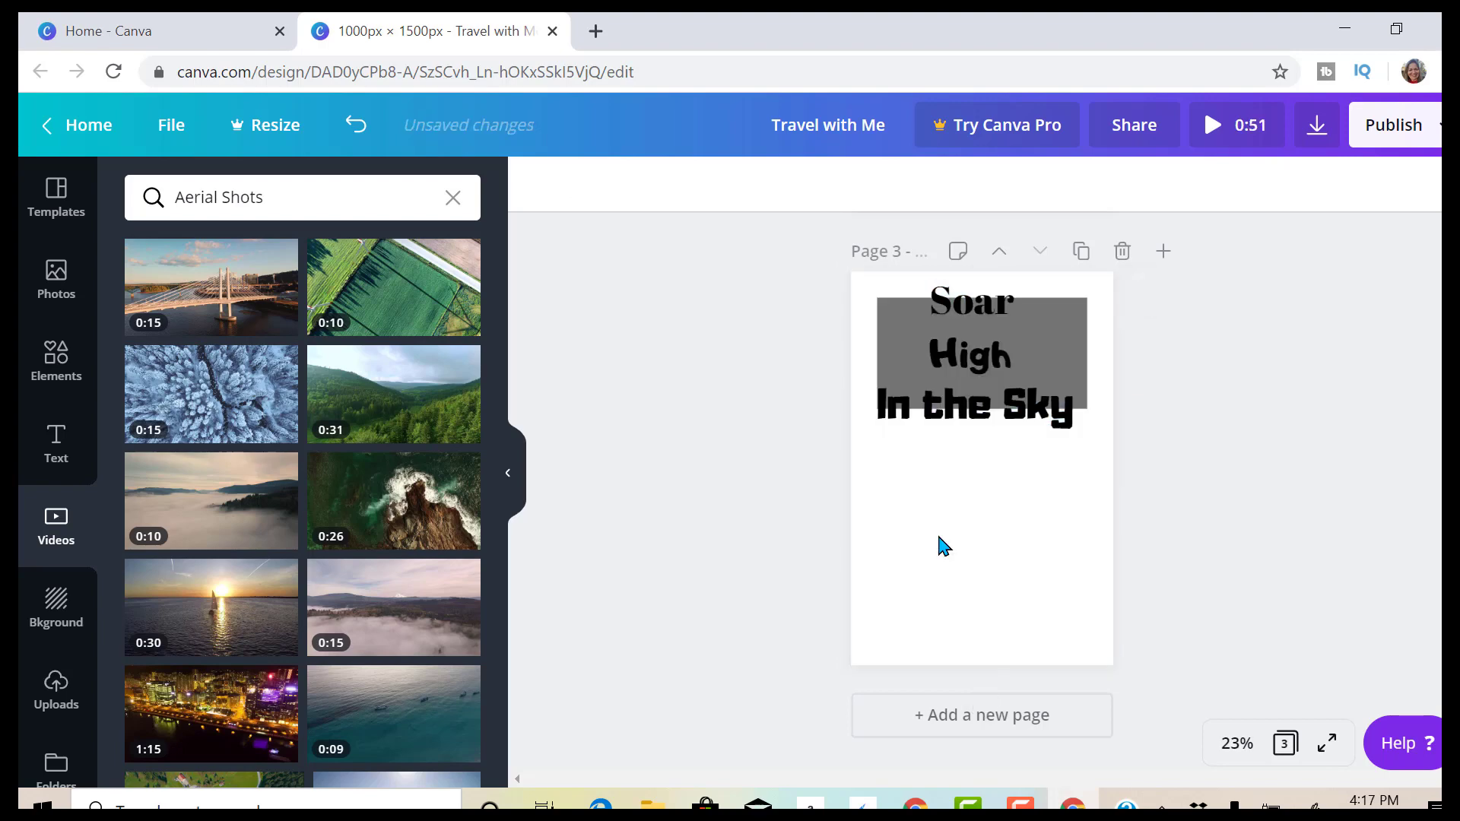
pyautogui.click(888, 327)
pyautogui.press('Delete')
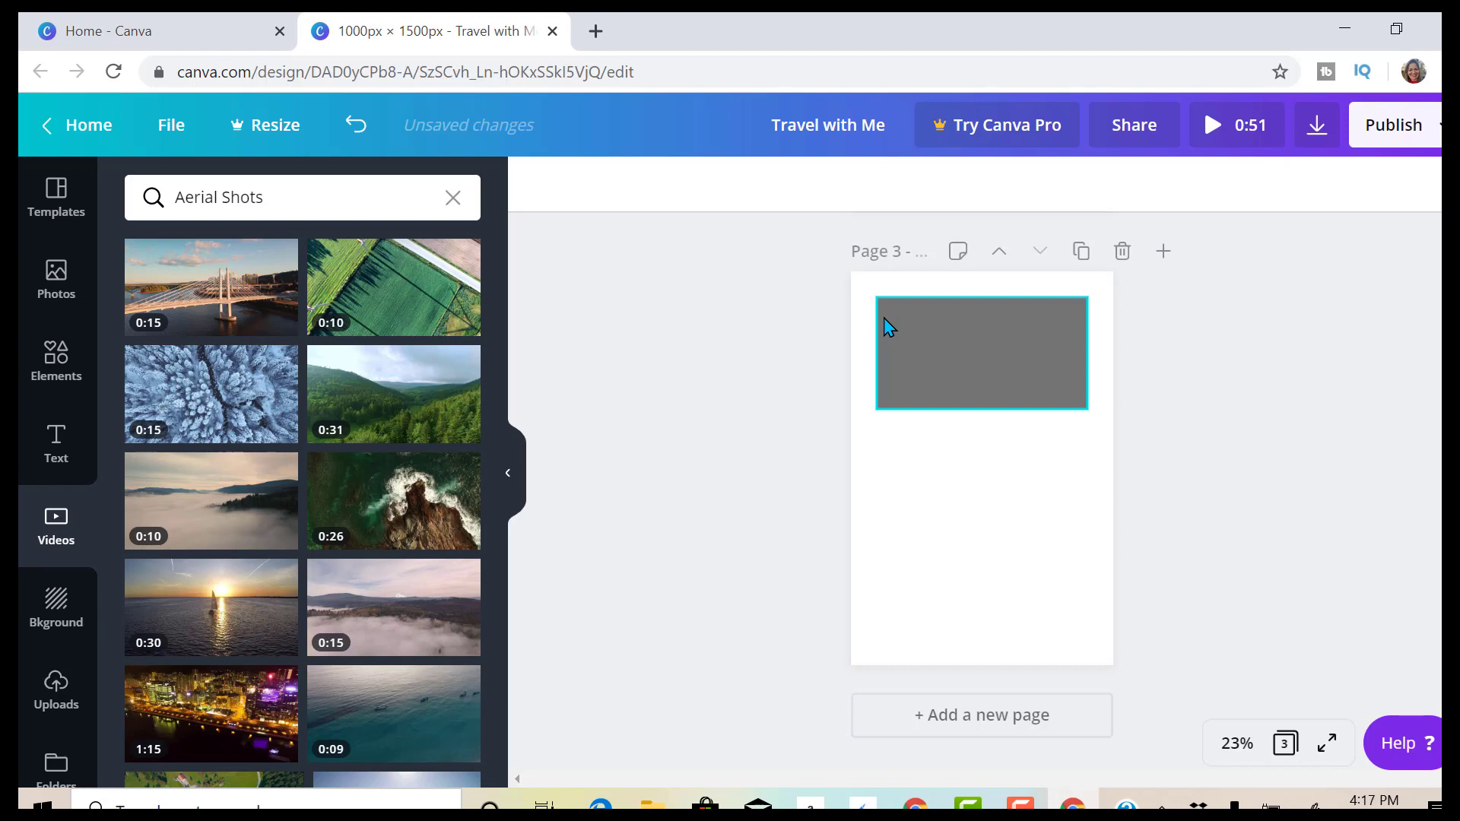
# Duplicate page 2 with its forest video, grey rectangle and "Travel with Me" heading.
pyautogui.click(1082, 252)
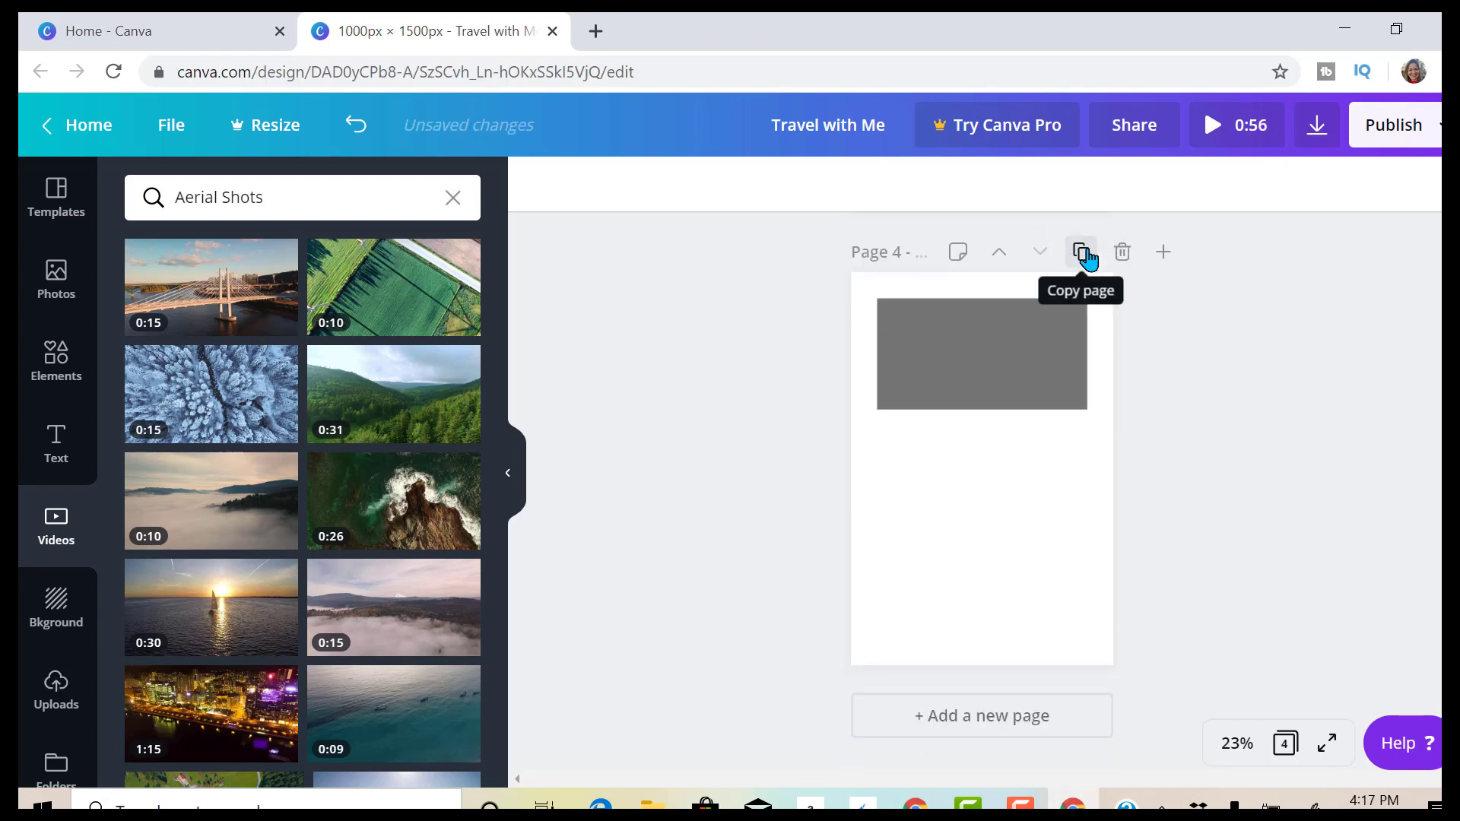
pyautogui.click(1122, 252)
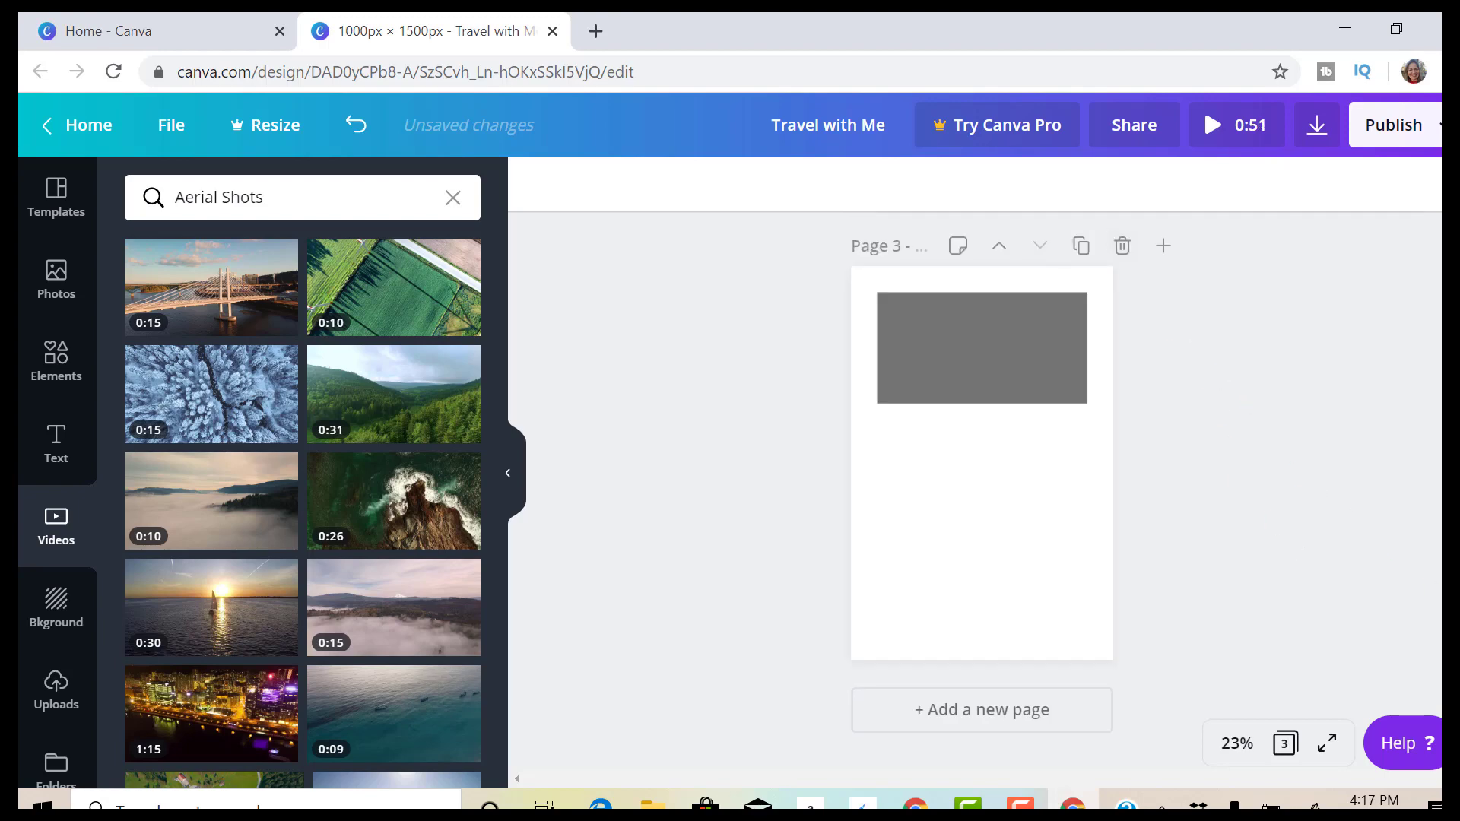
pyautogui.scroll(5, 1083, 523)
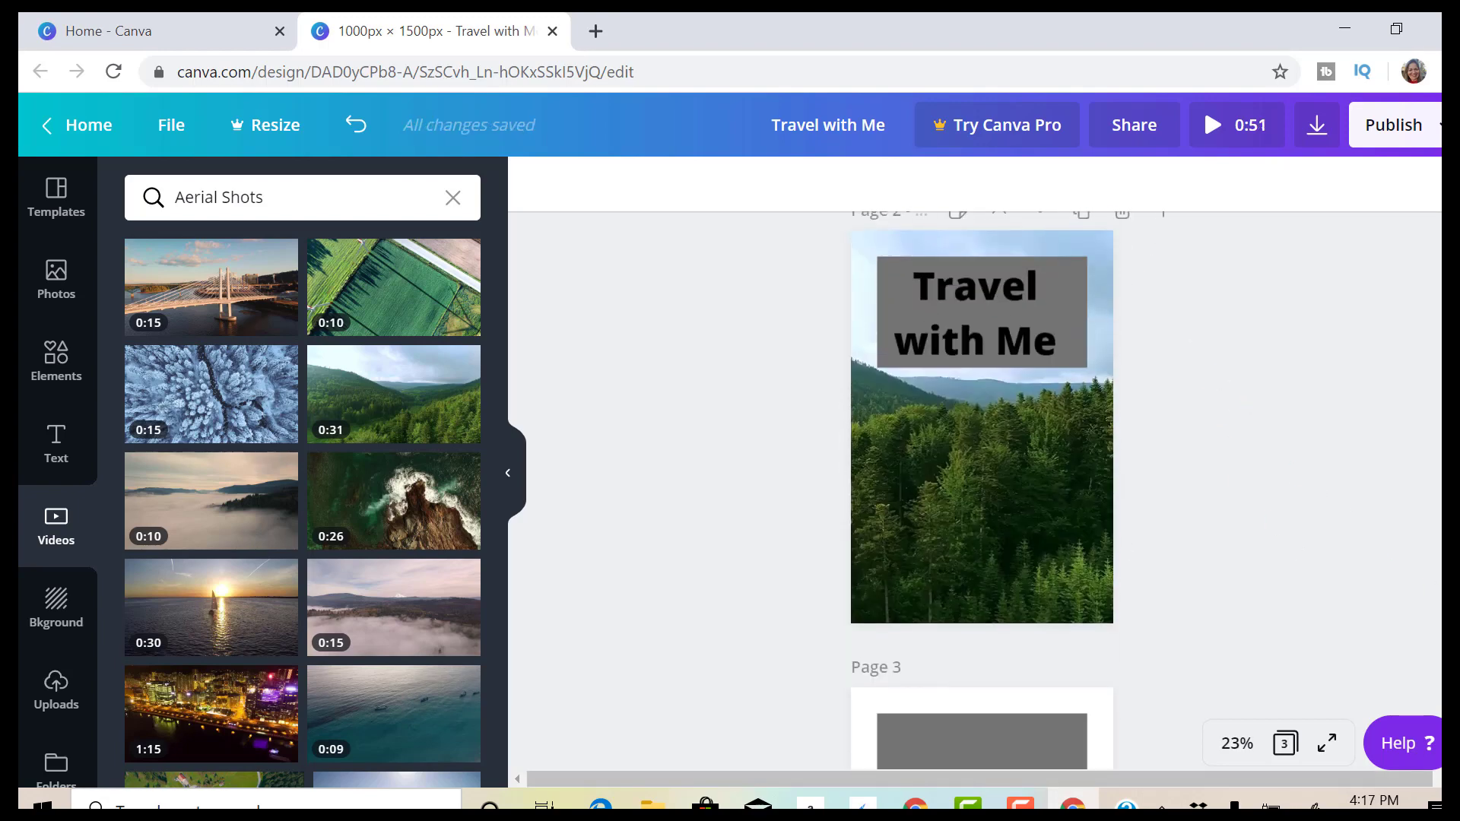
pyautogui.click(1054, 521)
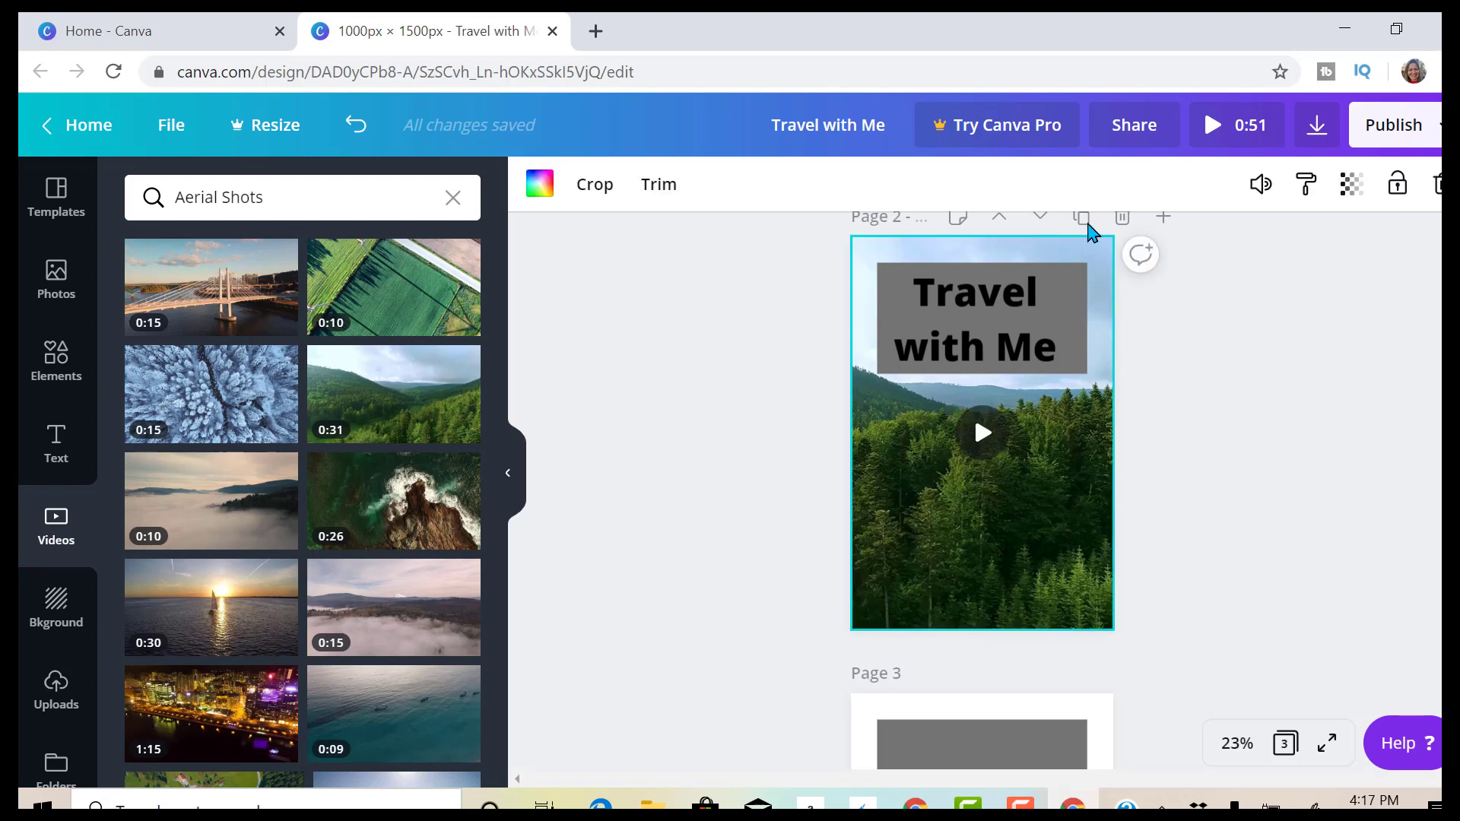
pyautogui.click(1083, 220)
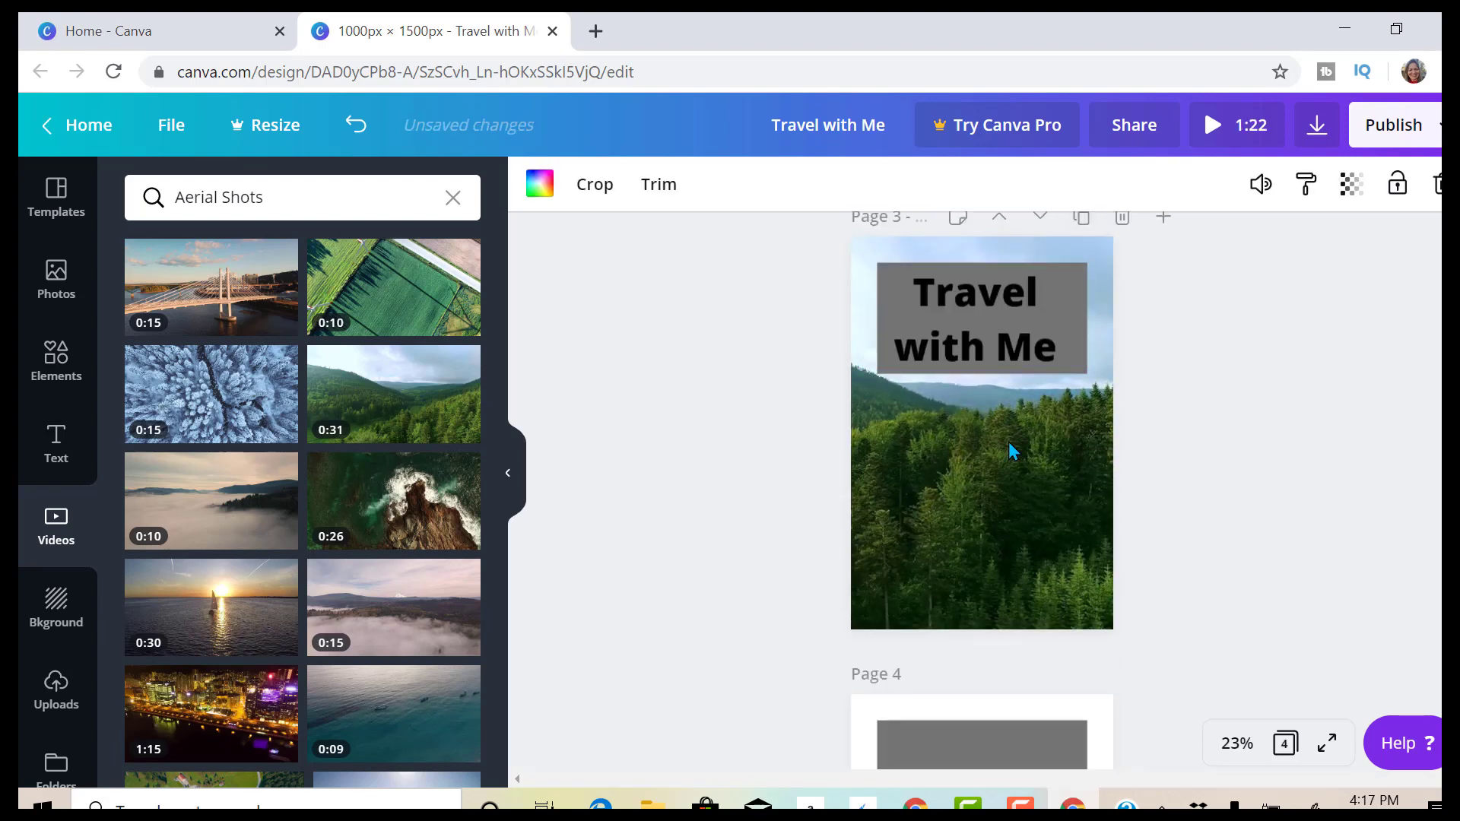
# Replace the "Travel with Me" heading on the duplicated page with "Flying" and "High" on two lines.
pyautogui.click(1014, 319)
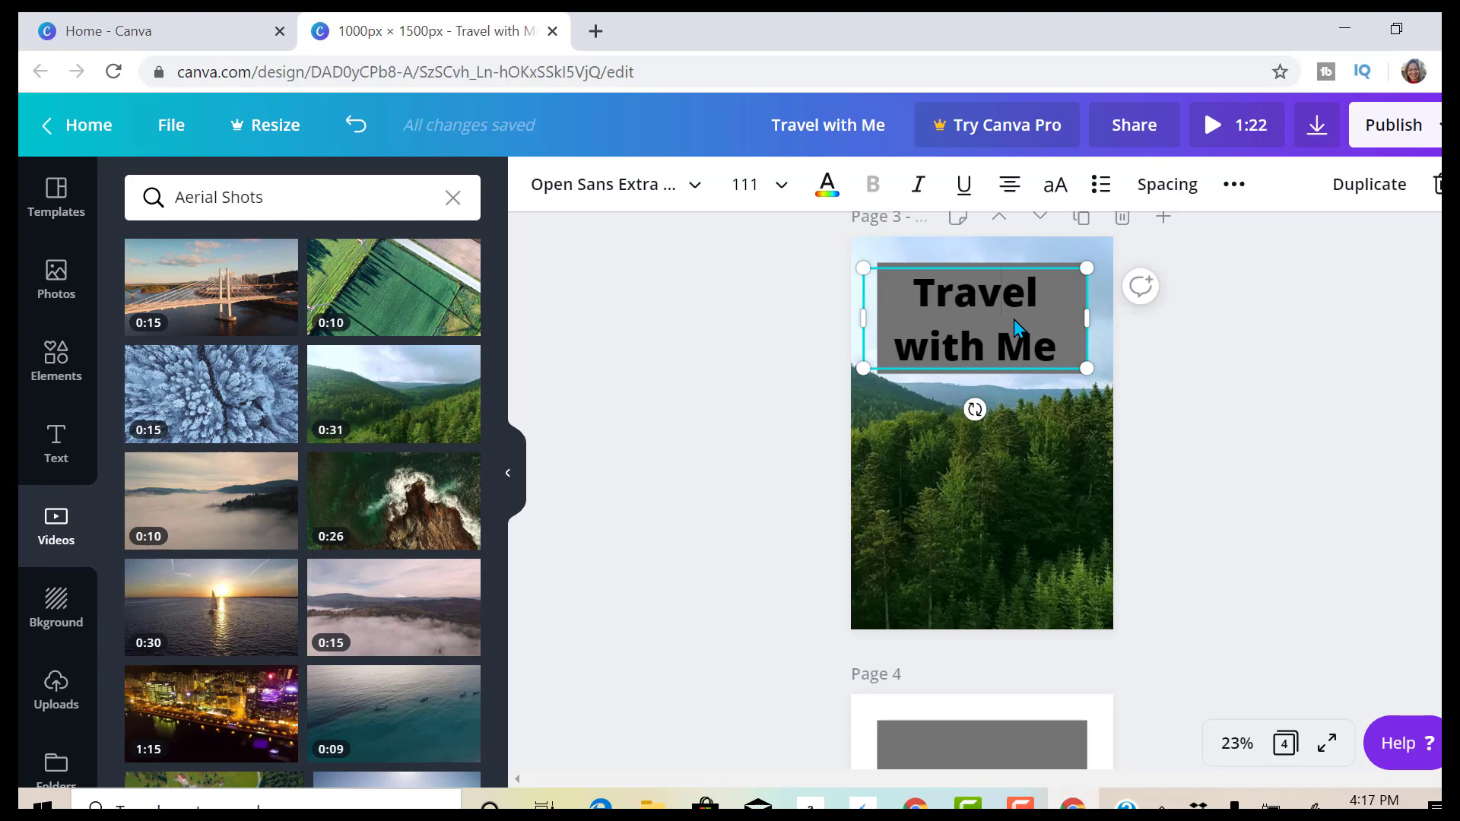
pyautogui.press('BackSpace')
pyautogui.press('BackSpace')
pyautogui.press('BackSpace')
pyautogui.press('BackSpace')
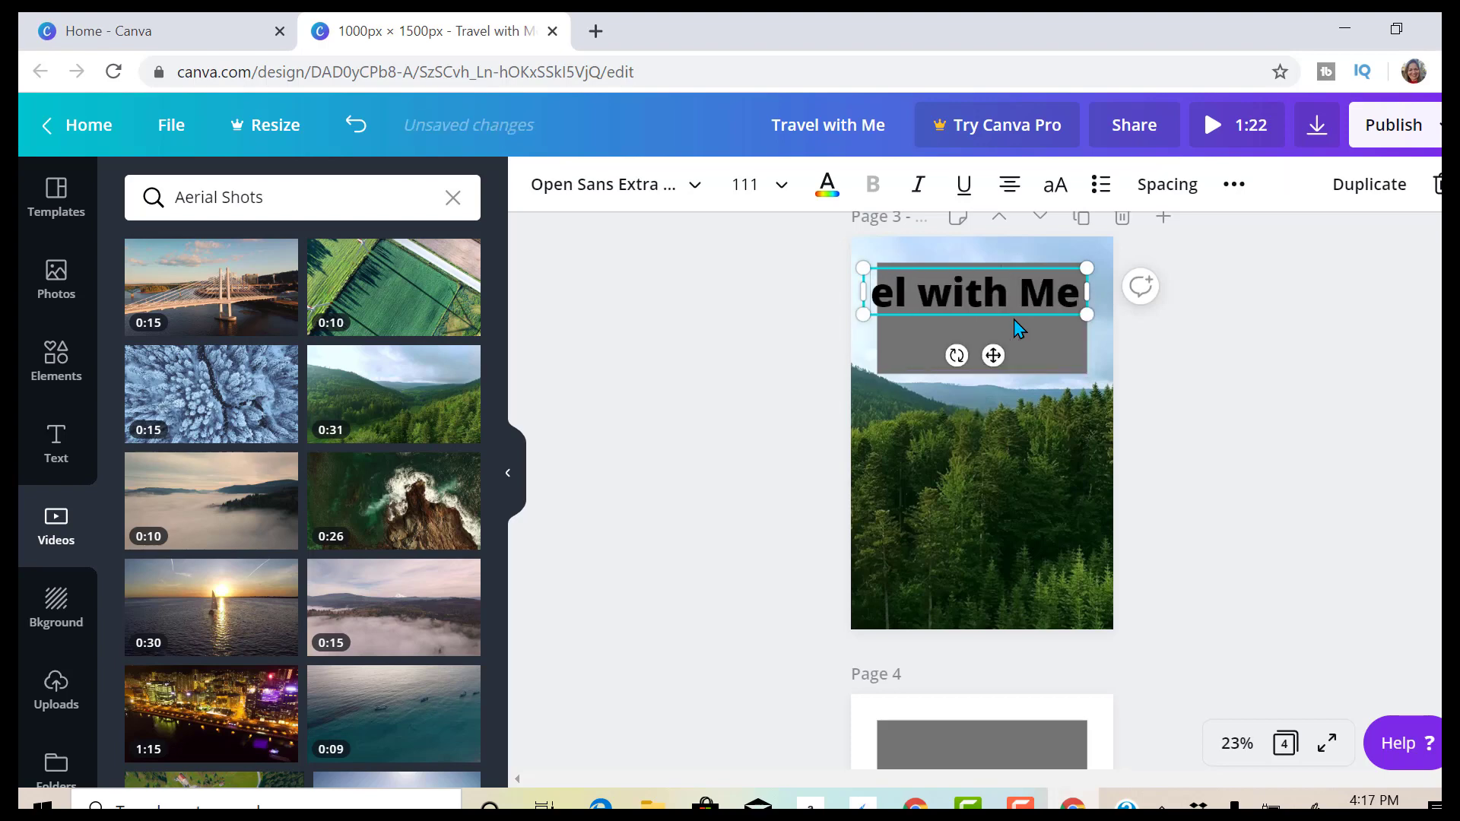
pyautogui.press('BackSpace')
pyautogui.press('BackSpace')
pyautogui.press('BackSpace')
pyautogui.press('BackSpace')
pyautogui.press('BackSpace')
pyautogui.press('BackSpace')
pyautogui.press('BackSpace')
pyautogui.press('BackSpace')
pyautogui.press('BackSpace')
pyautogui.press('BackSpace')
pyautogui.write('Fly')
pyautogui.press('Return')
pyautogui.write('High')
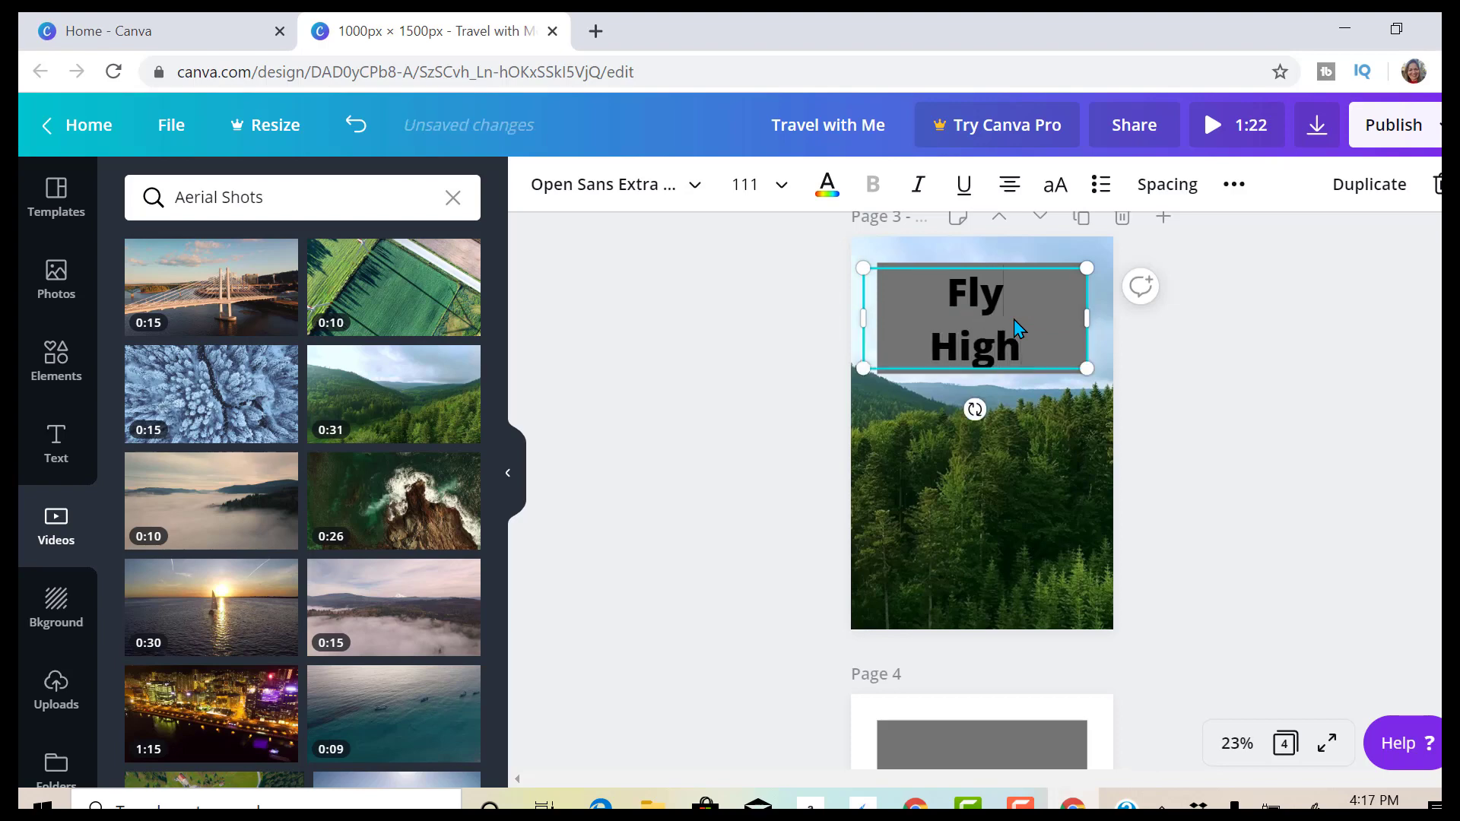
pyautogui.write('ing')
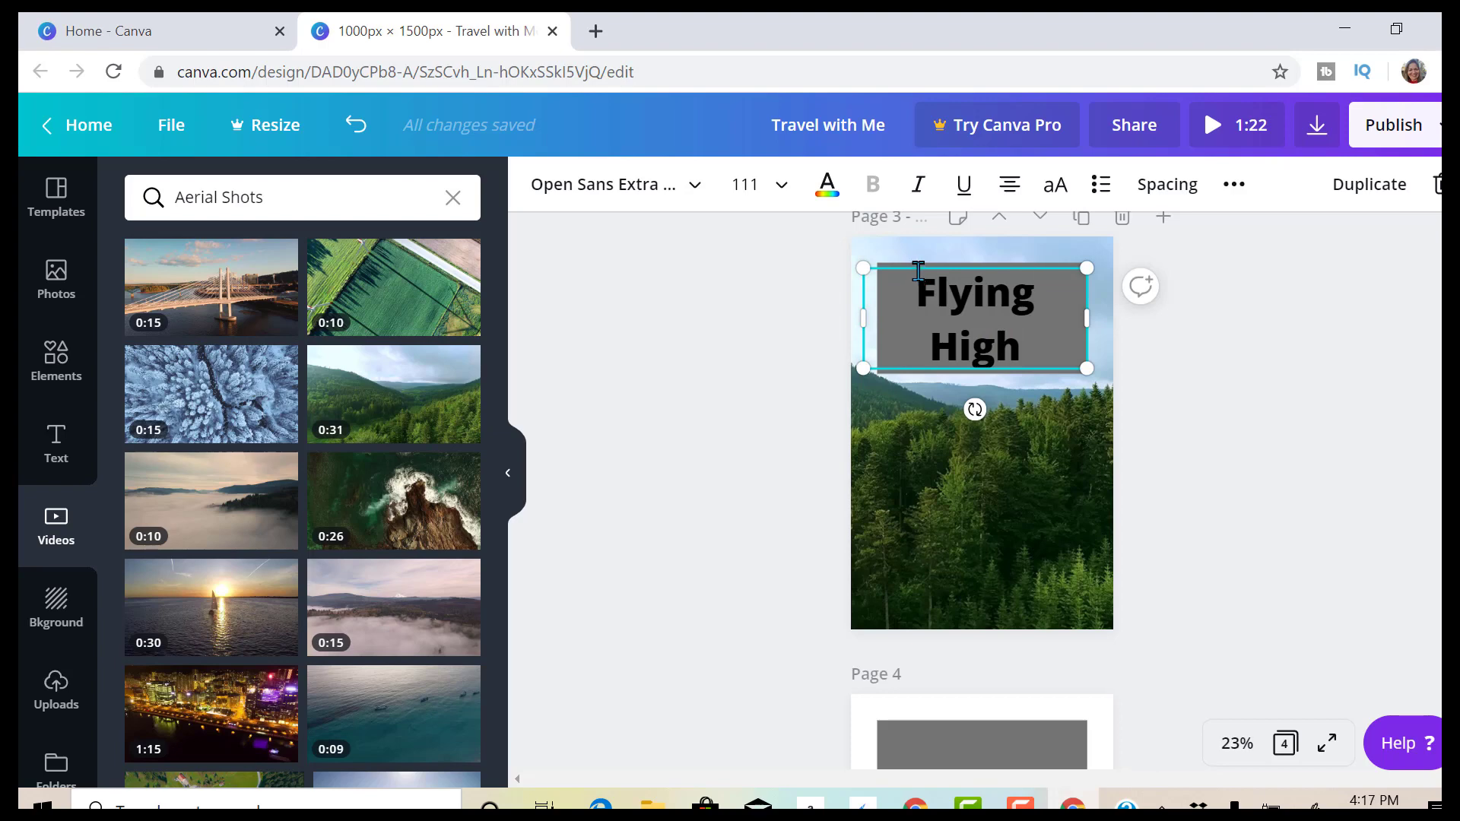
# Move the "Flying High" heading off the grey rectangle on page 3 and recolour the rectangle periwinkle blue from the default colours.
pyautogui.moveTo(910, 267); pyautogui.dragTo(1085, 316)
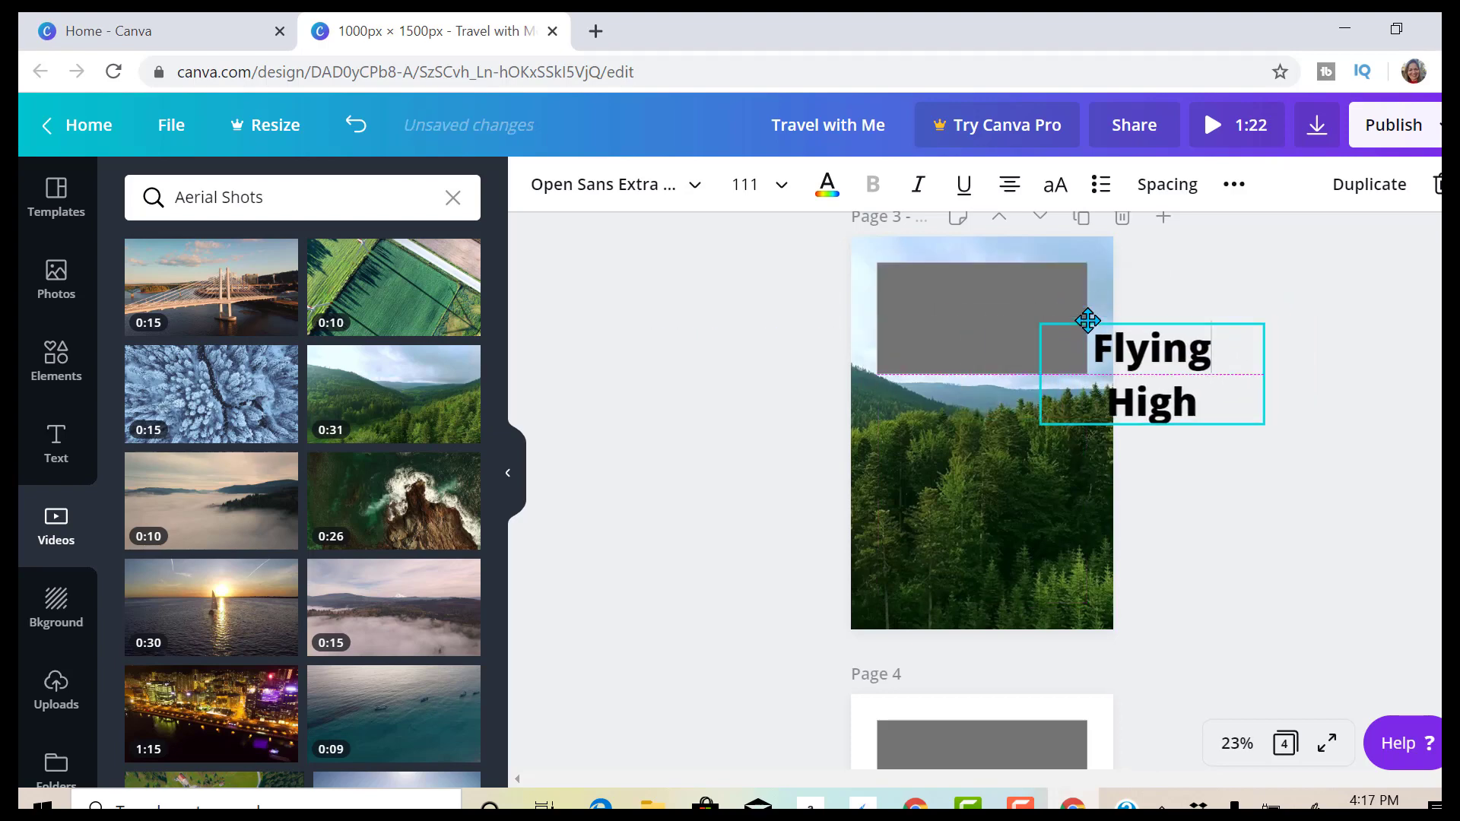
pyautogui.click(974, 305)
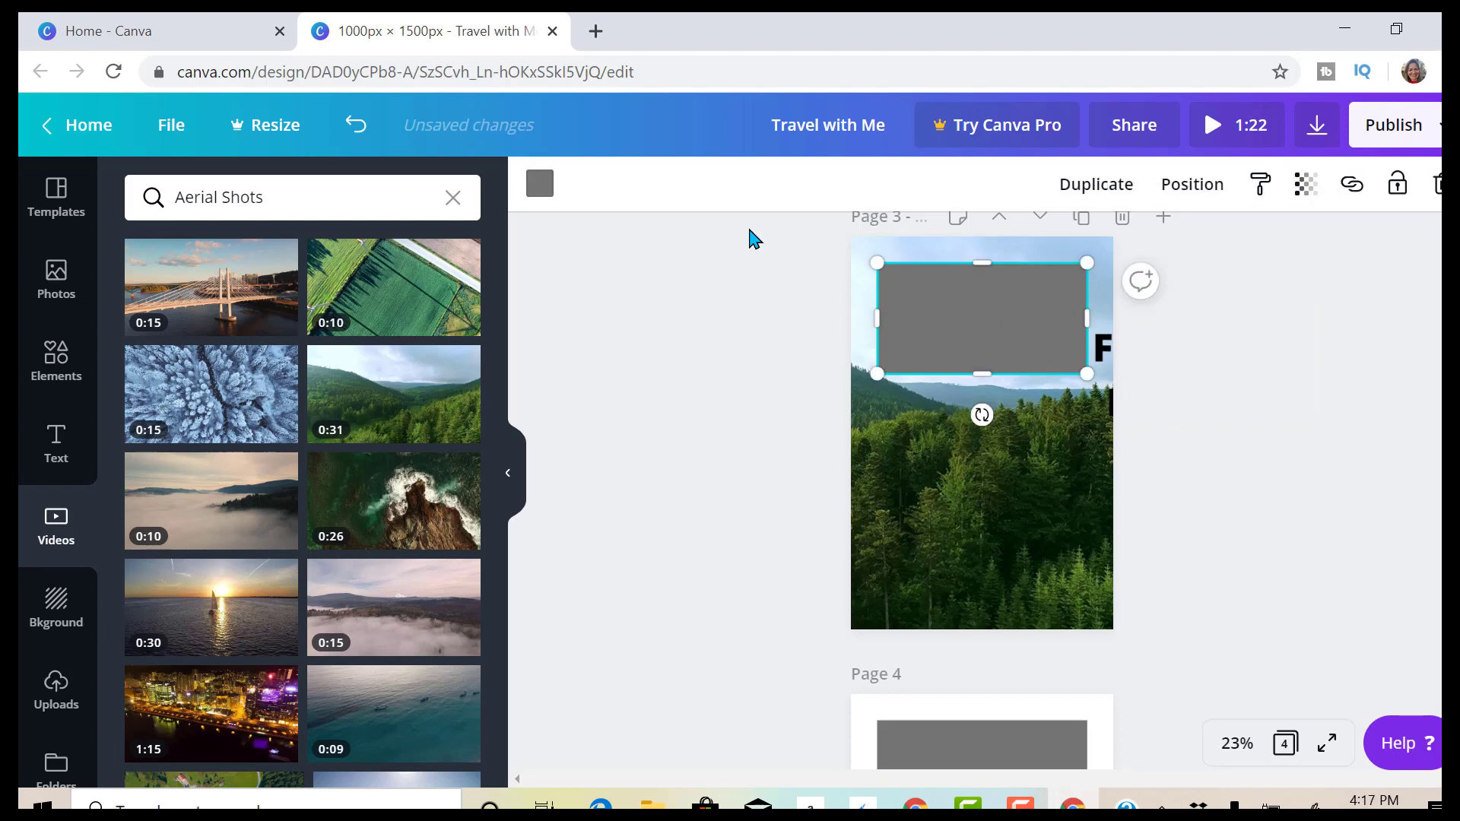
pyautogui.click(539, 187)
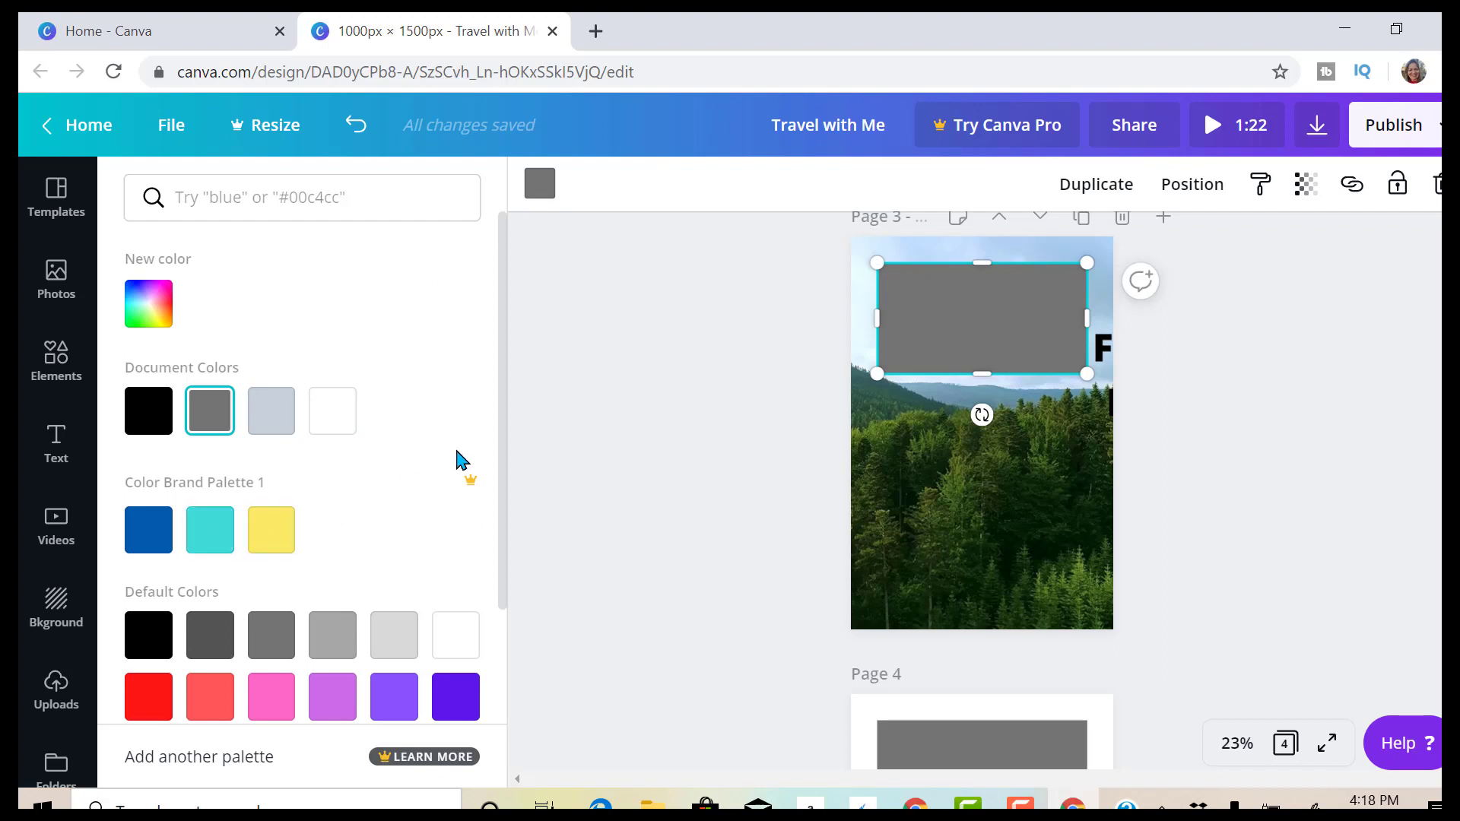
pyautogui.scroll(-1, 507, 494)
pyautogui.scroll(-1, 507, 547)
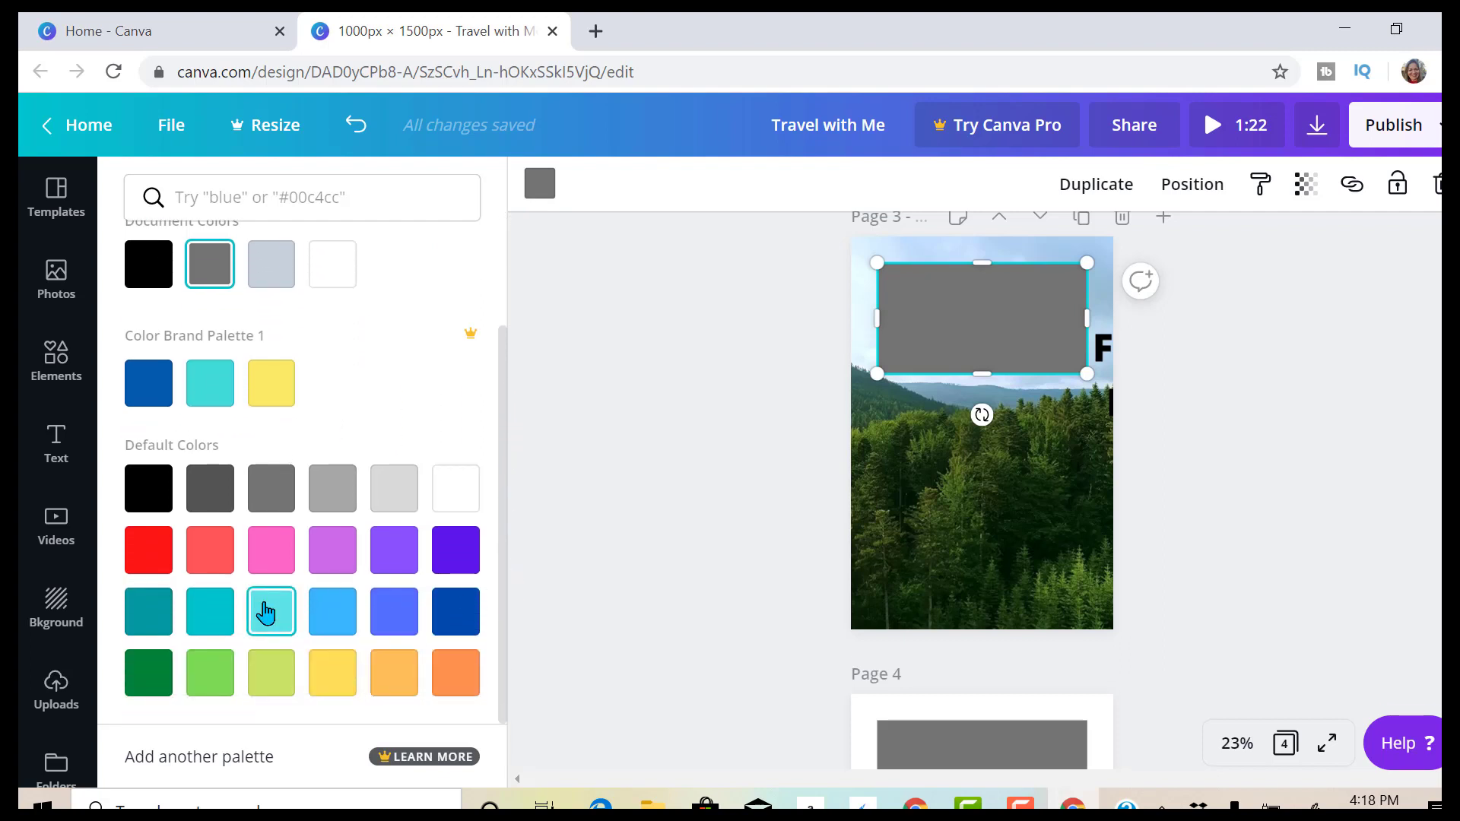
pyautogui.click(264, 612)
pyautogui.click(329, 612)
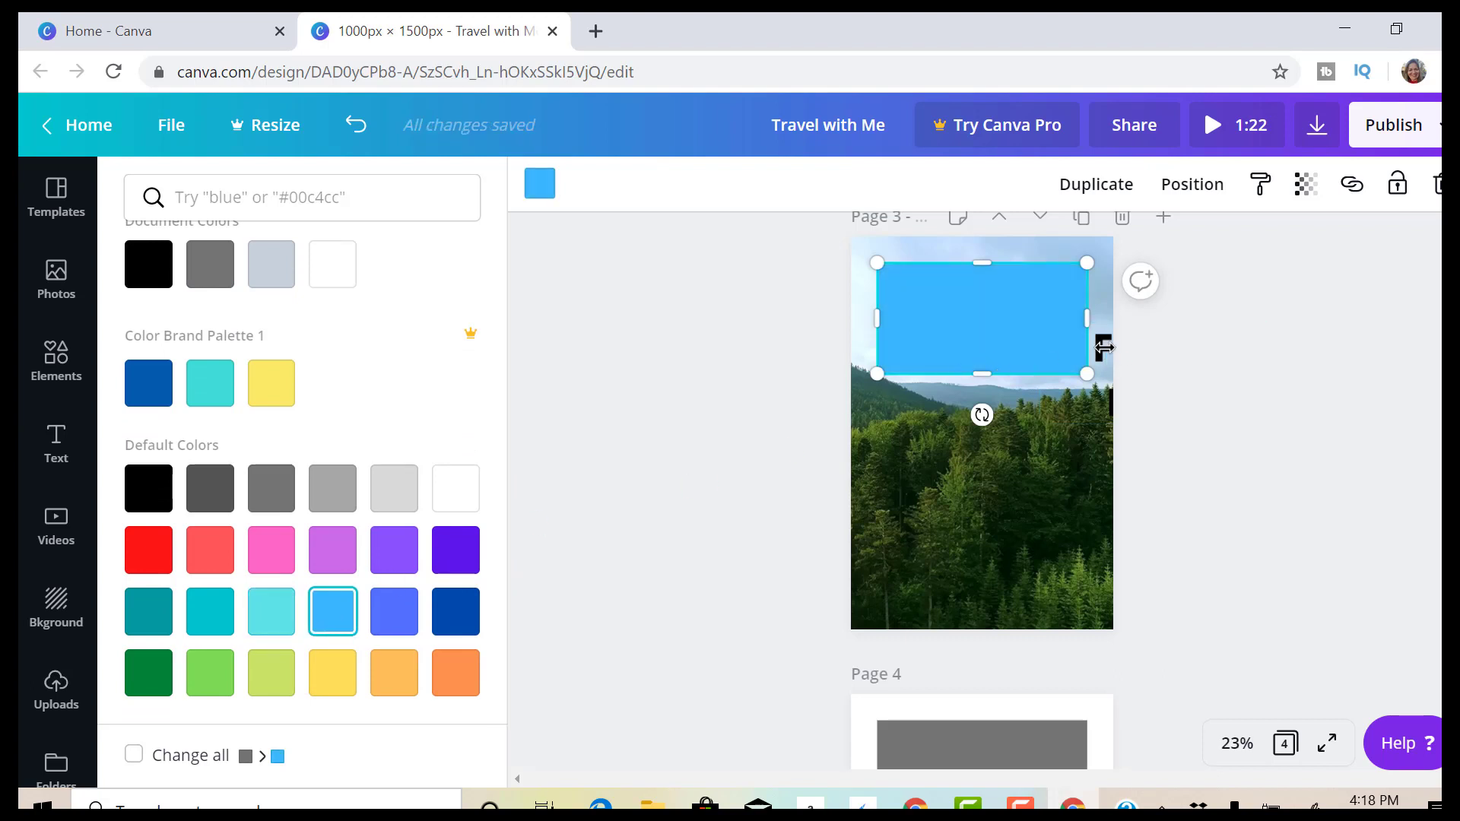
pyautogui.click(277, 672)
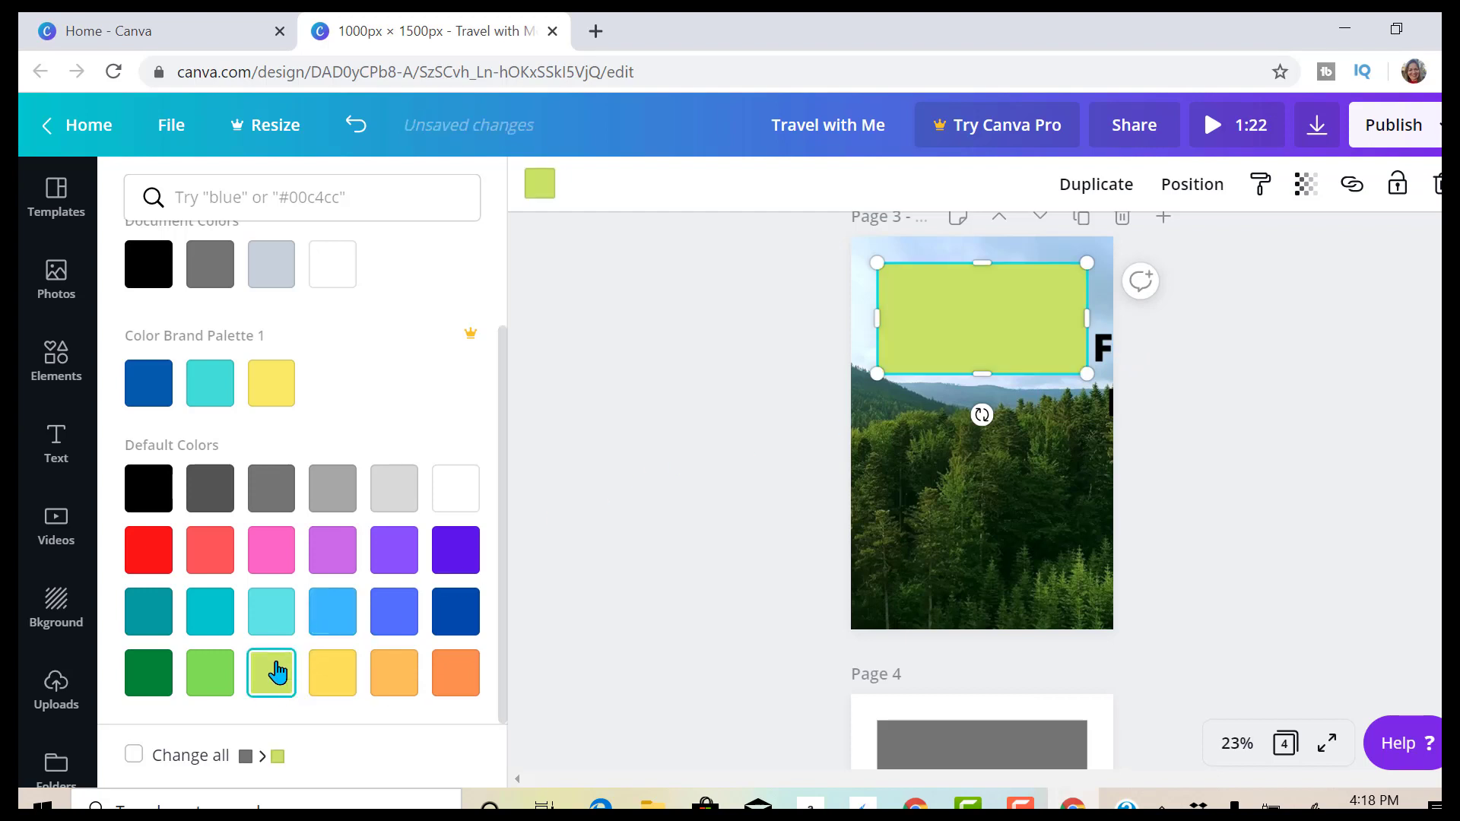
pyautogui.click(210, 672)
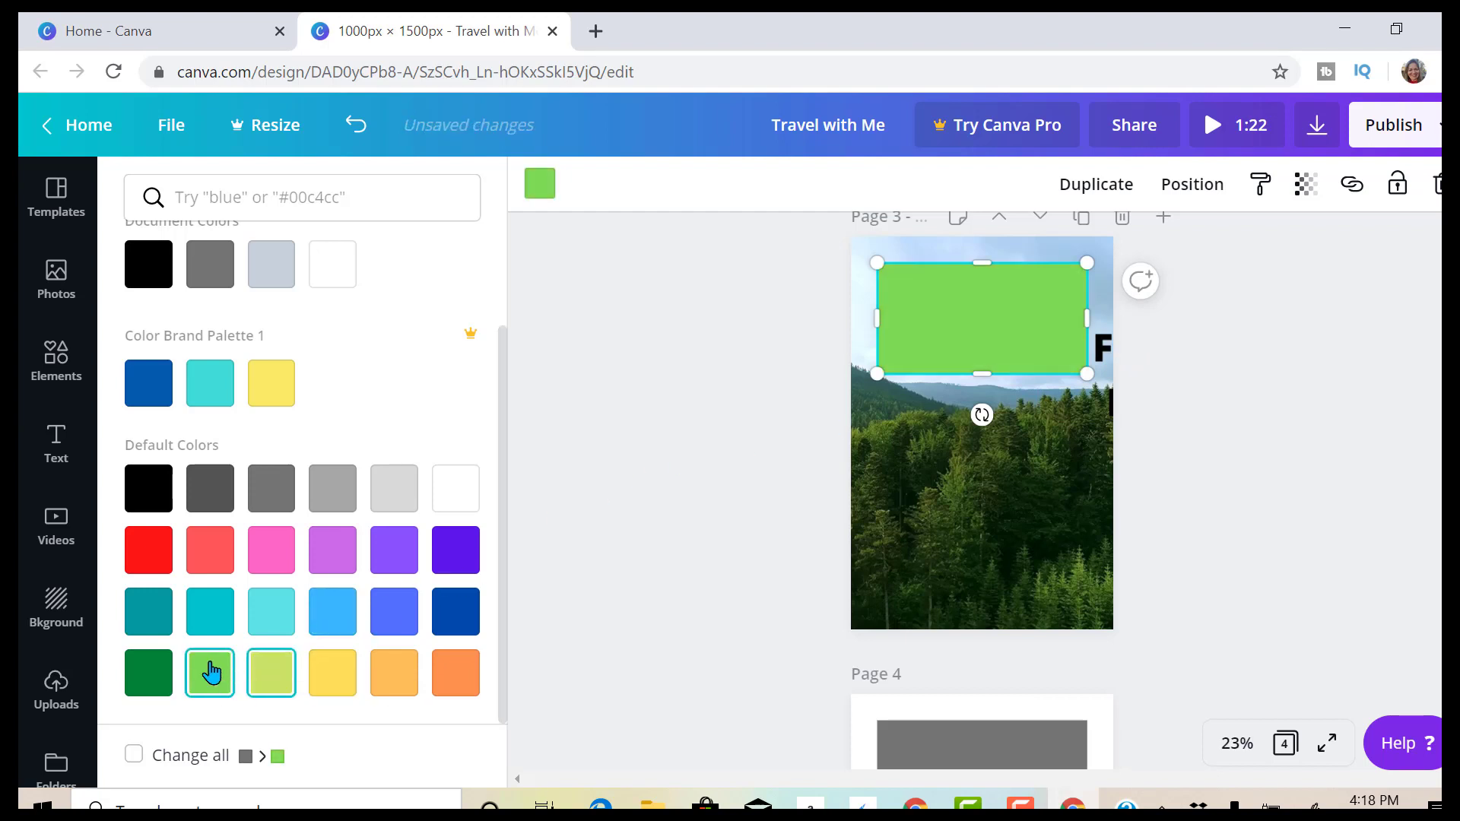
pyautogui.click(158, 675)
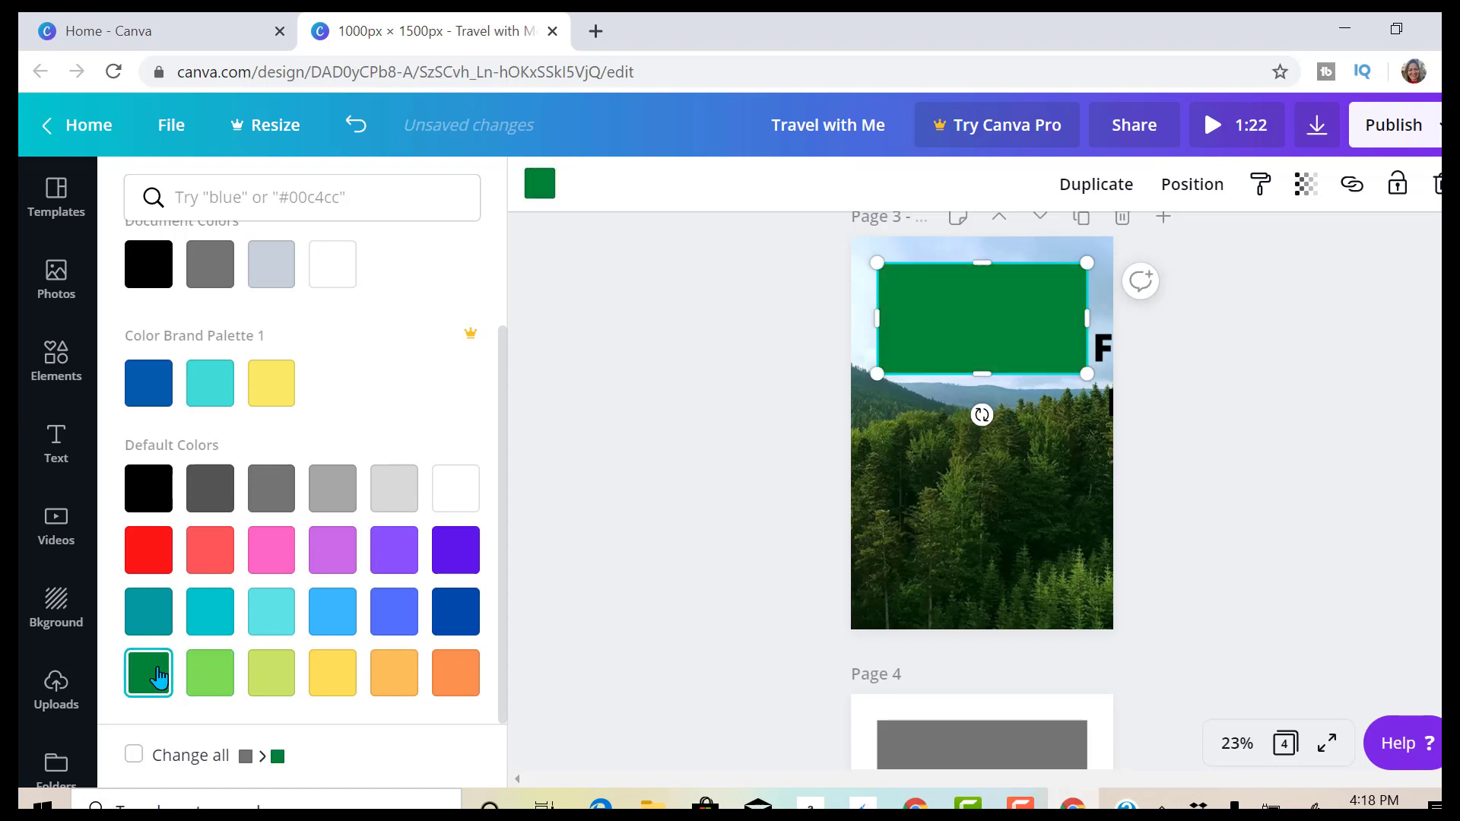
pyautogui.click(330, 621)
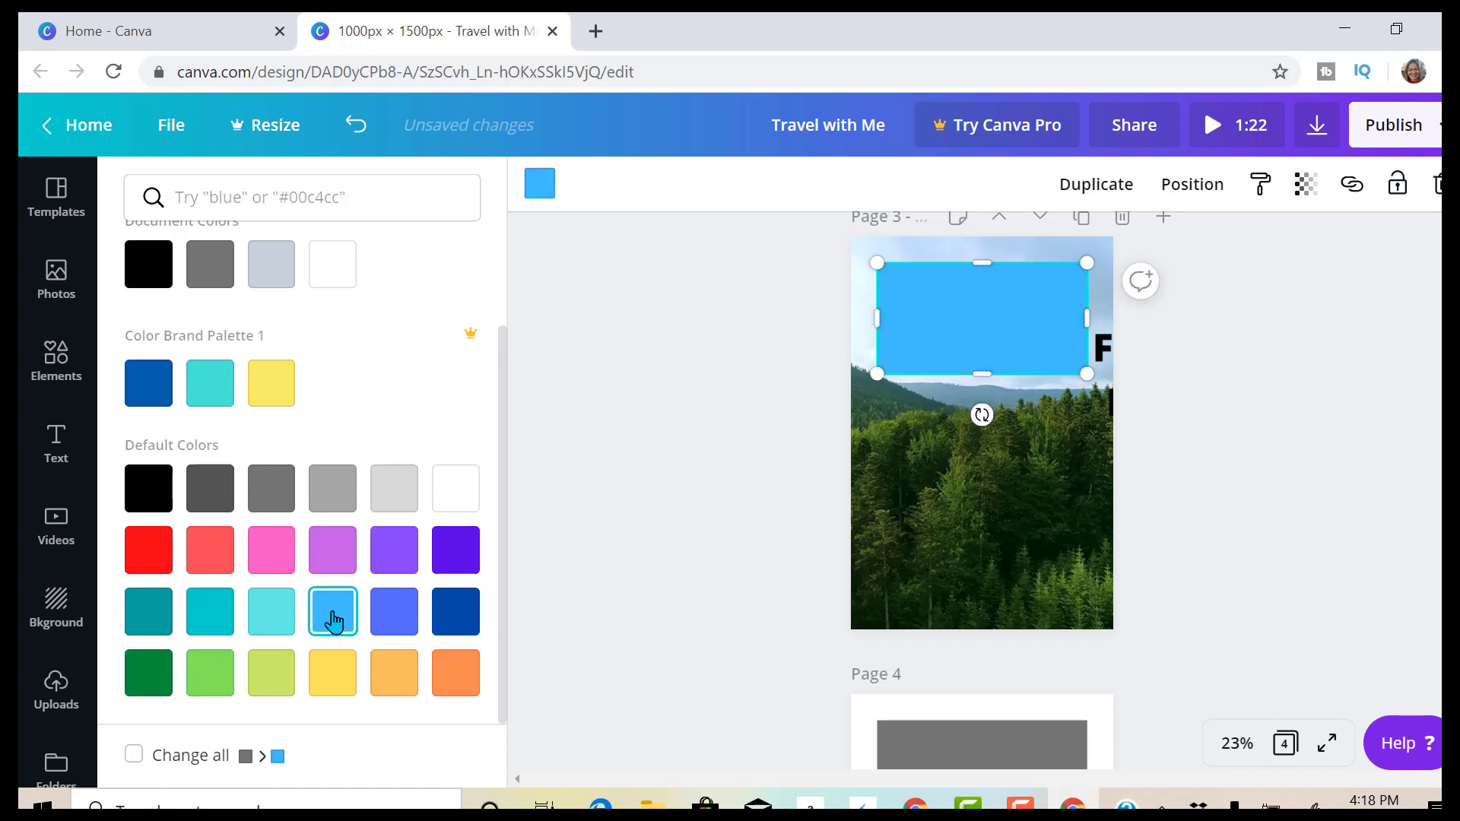
pyautogui.click(386, 611)
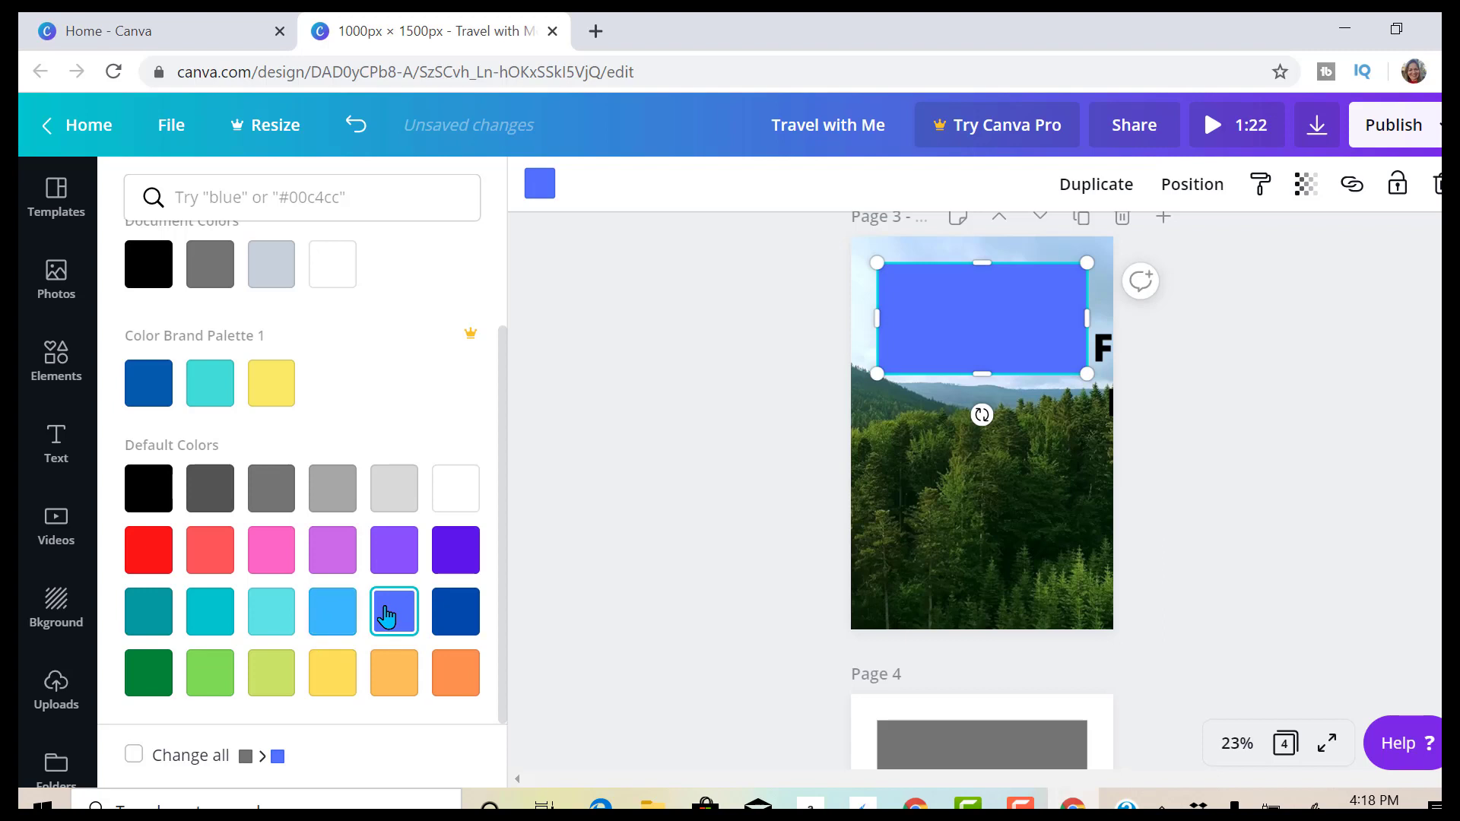
# Recolour the rectangle on page 3 white from the default colours.
pyautogui.click(274, 615)
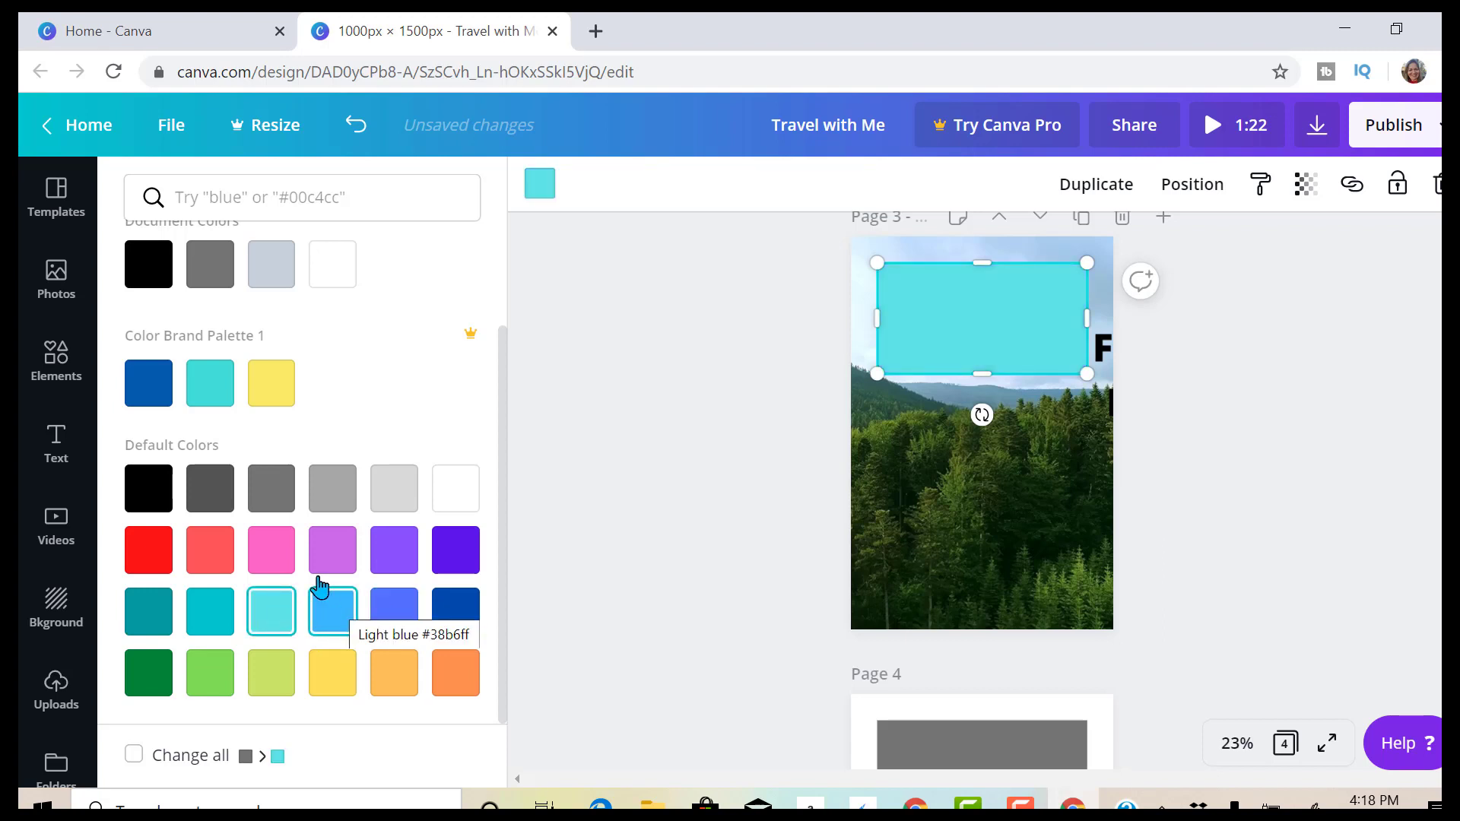
pyautogui.click(202, 389)
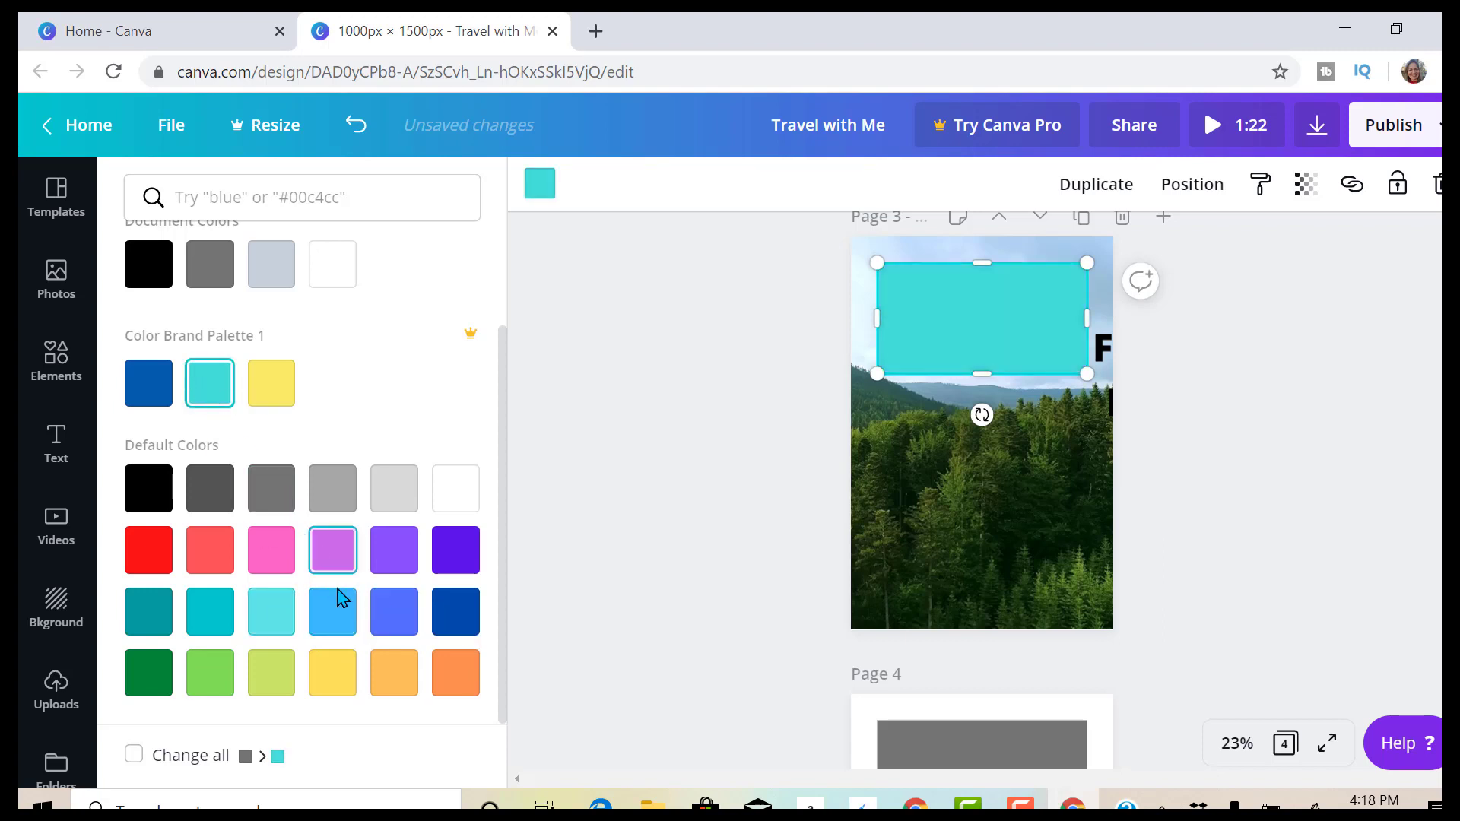
pyautogui.click(408, 485)
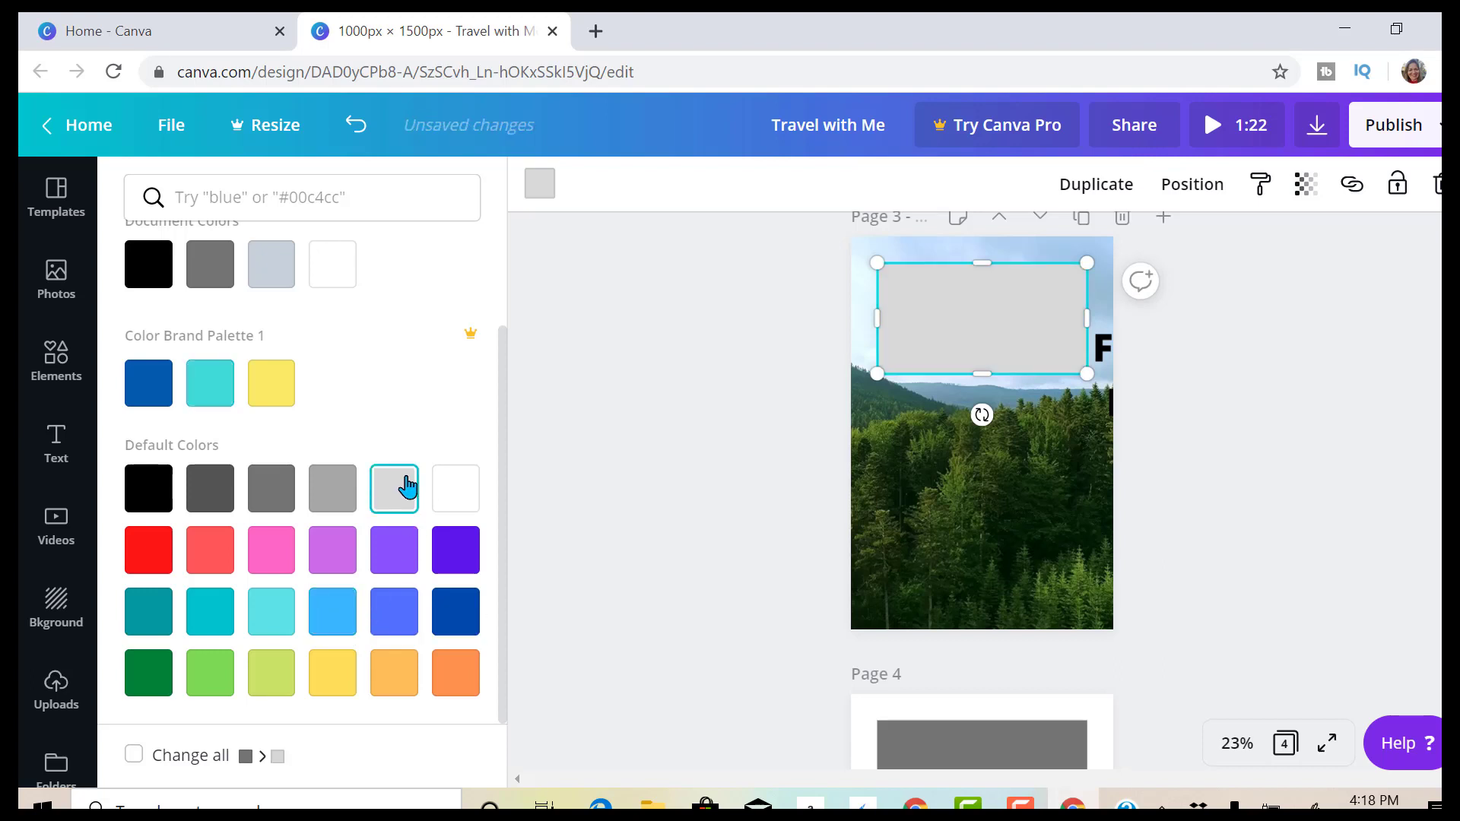
pyautogui.click(454, 490)
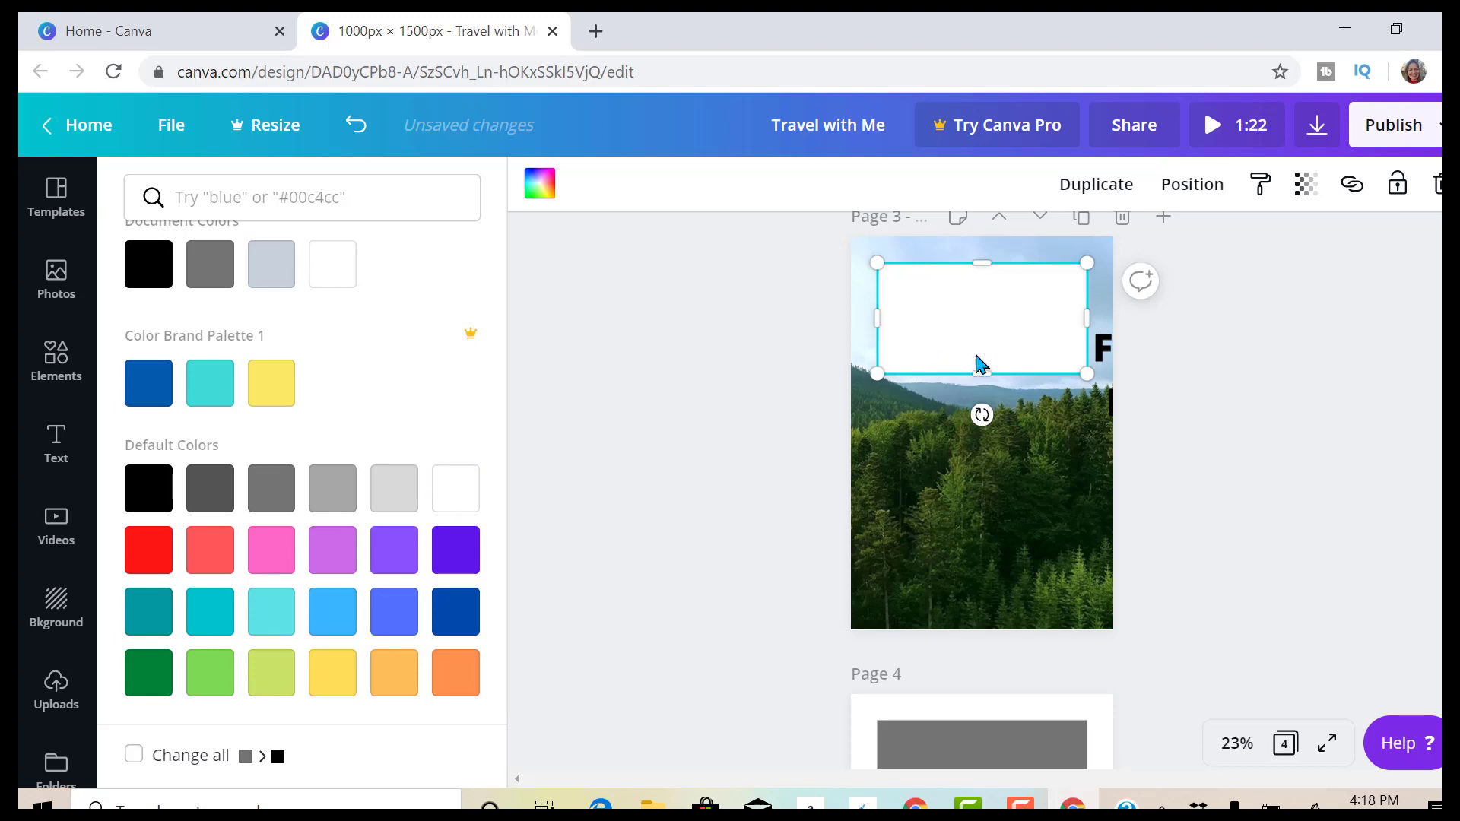
# Shorten the white rectangle from its lower edge and move the "Flying High" heading back onto it.
pyautogui.moveTo(987, 374); pyautogui.dragTo(990, 352)
pyautogui.moveTo(1108, 357); pyautogui.dragTo(948, 291)
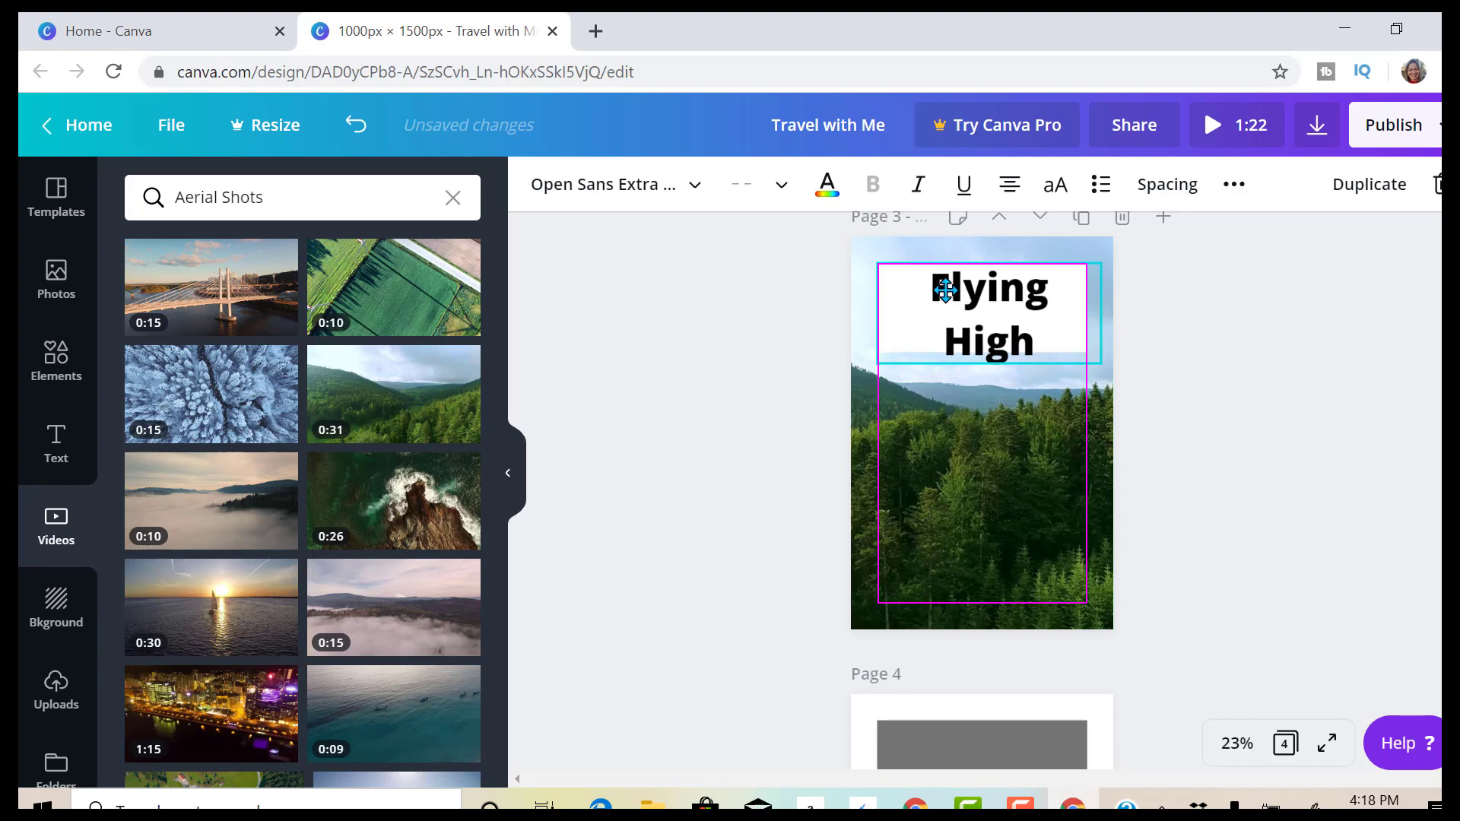
# Replace the forest background video on page 3 with the 1:15 night city video from the Aerial Shots results.
pyautogui.click(897, 555)
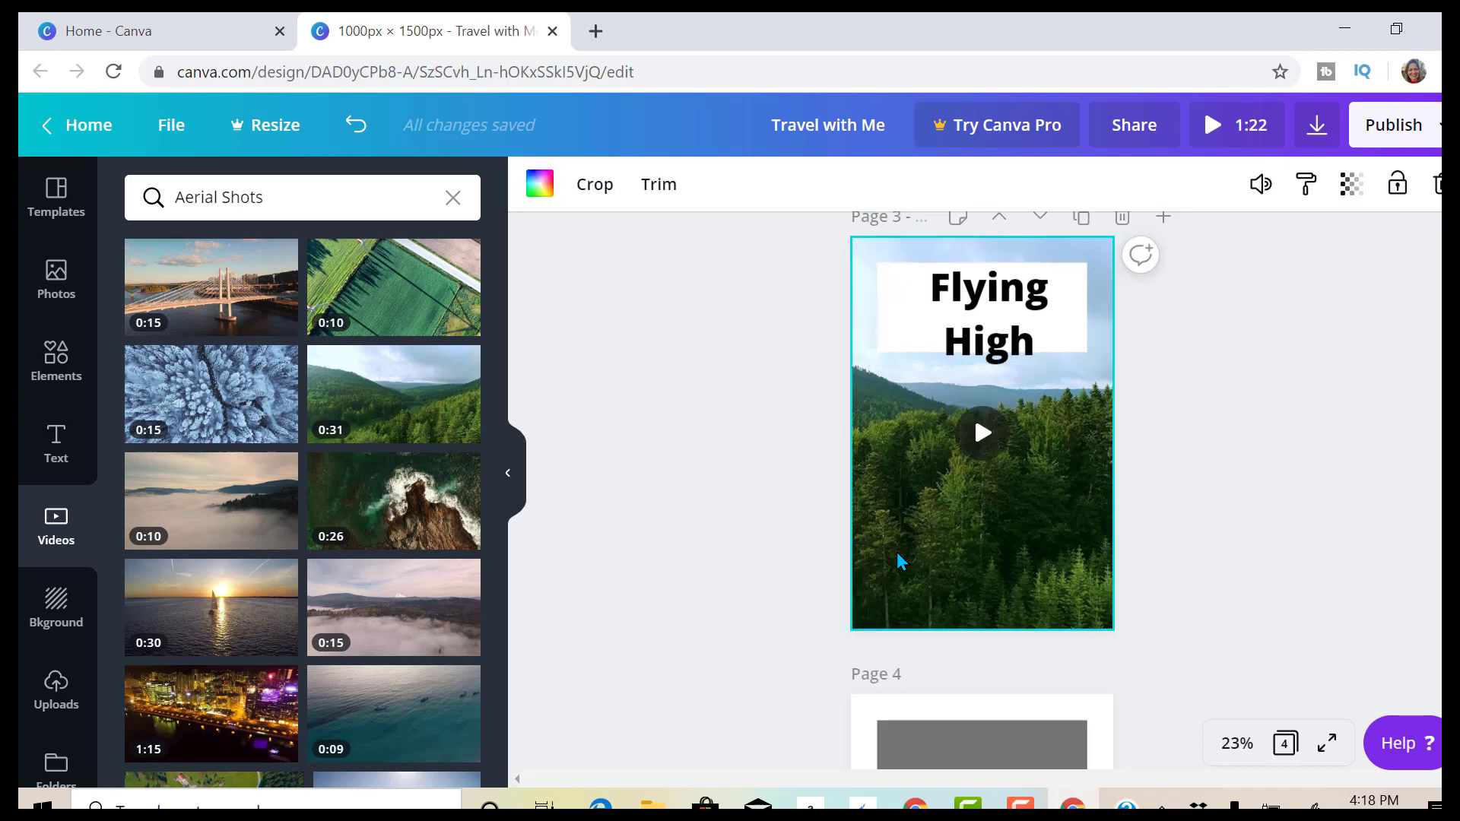
pyautogui.press('Delete')
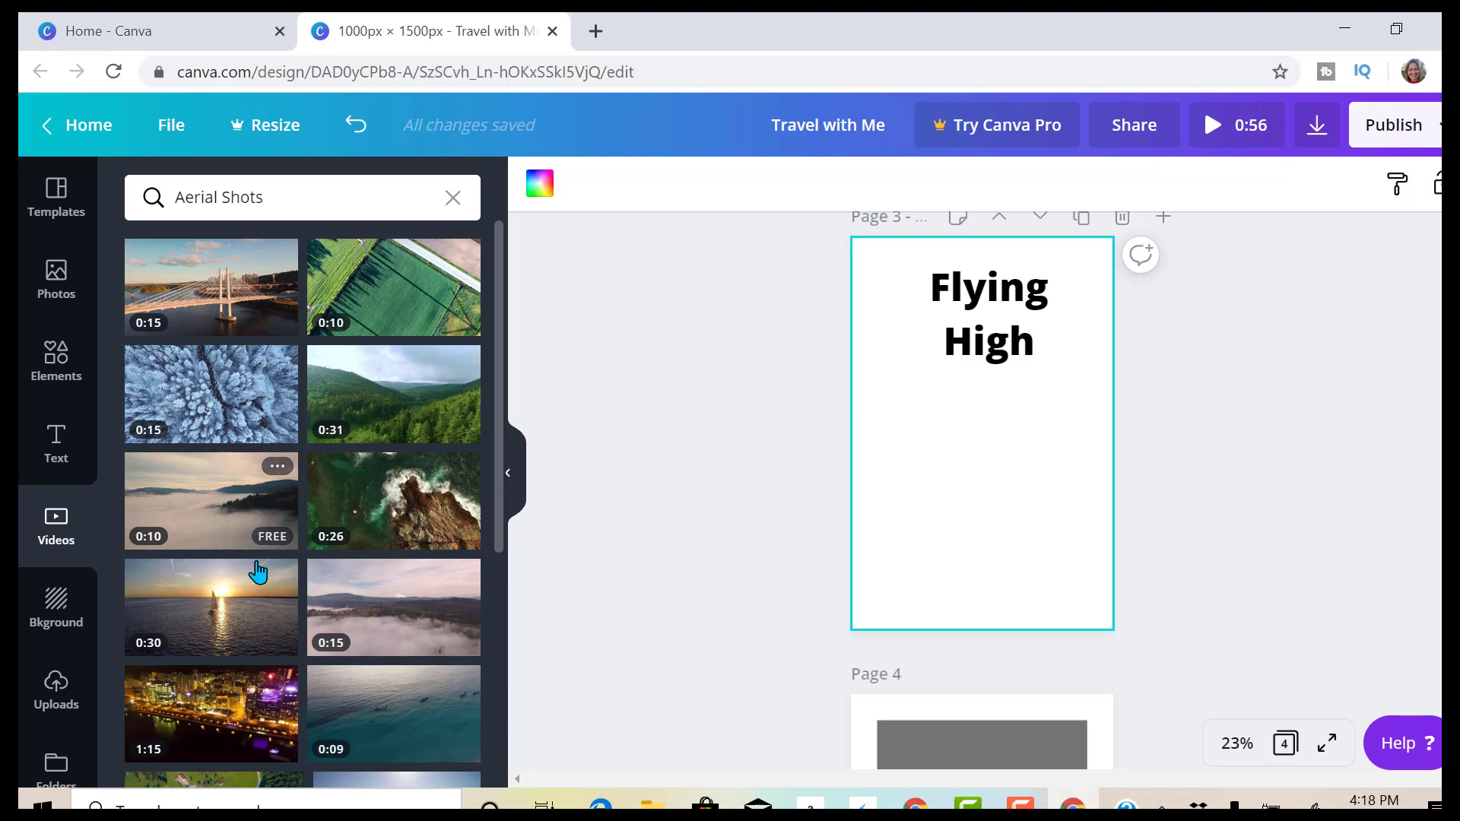
pyautogui.scroll(-2, 498, 465)
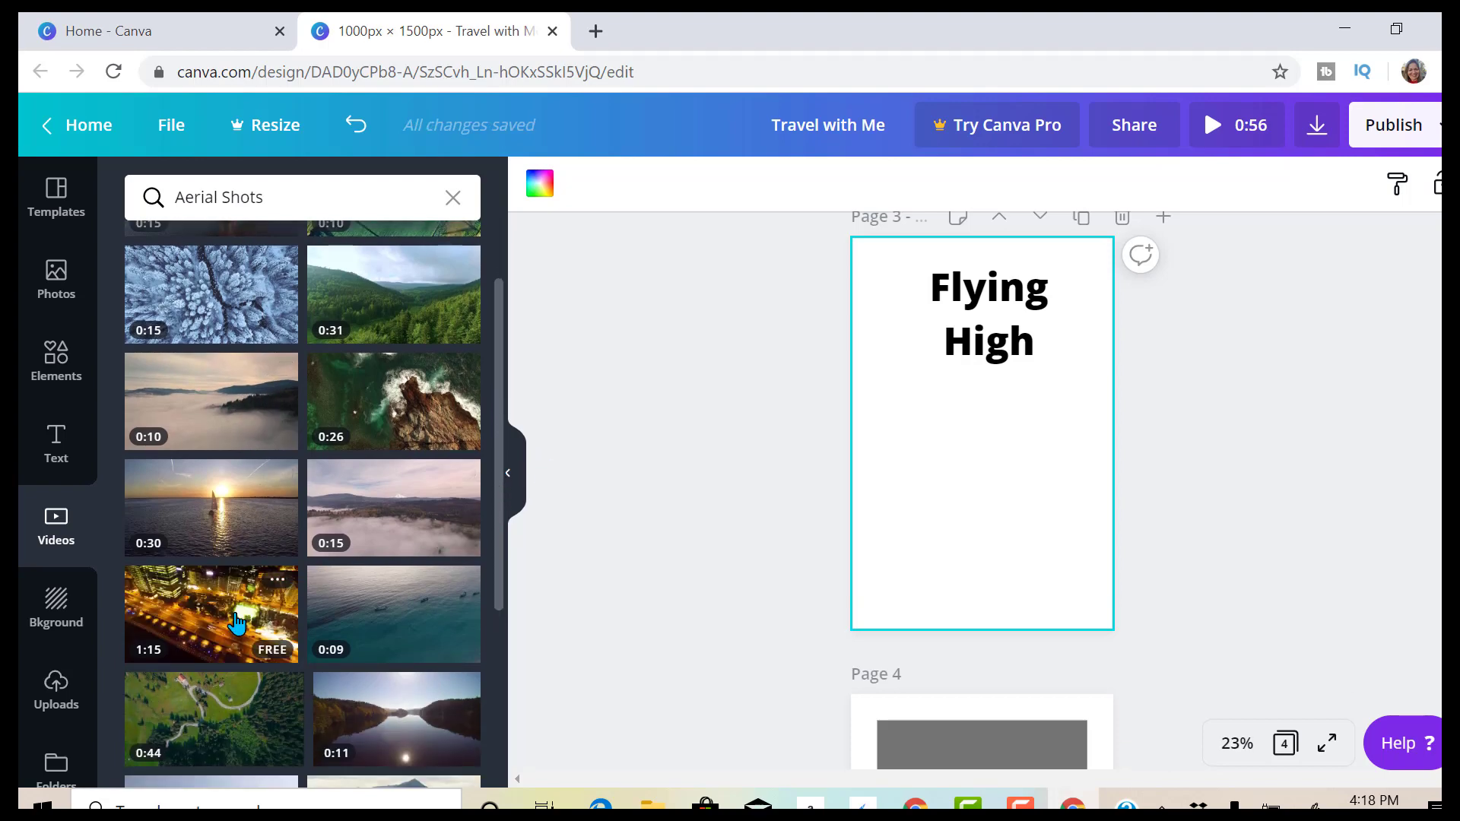
pyautogui.click(240, 612)
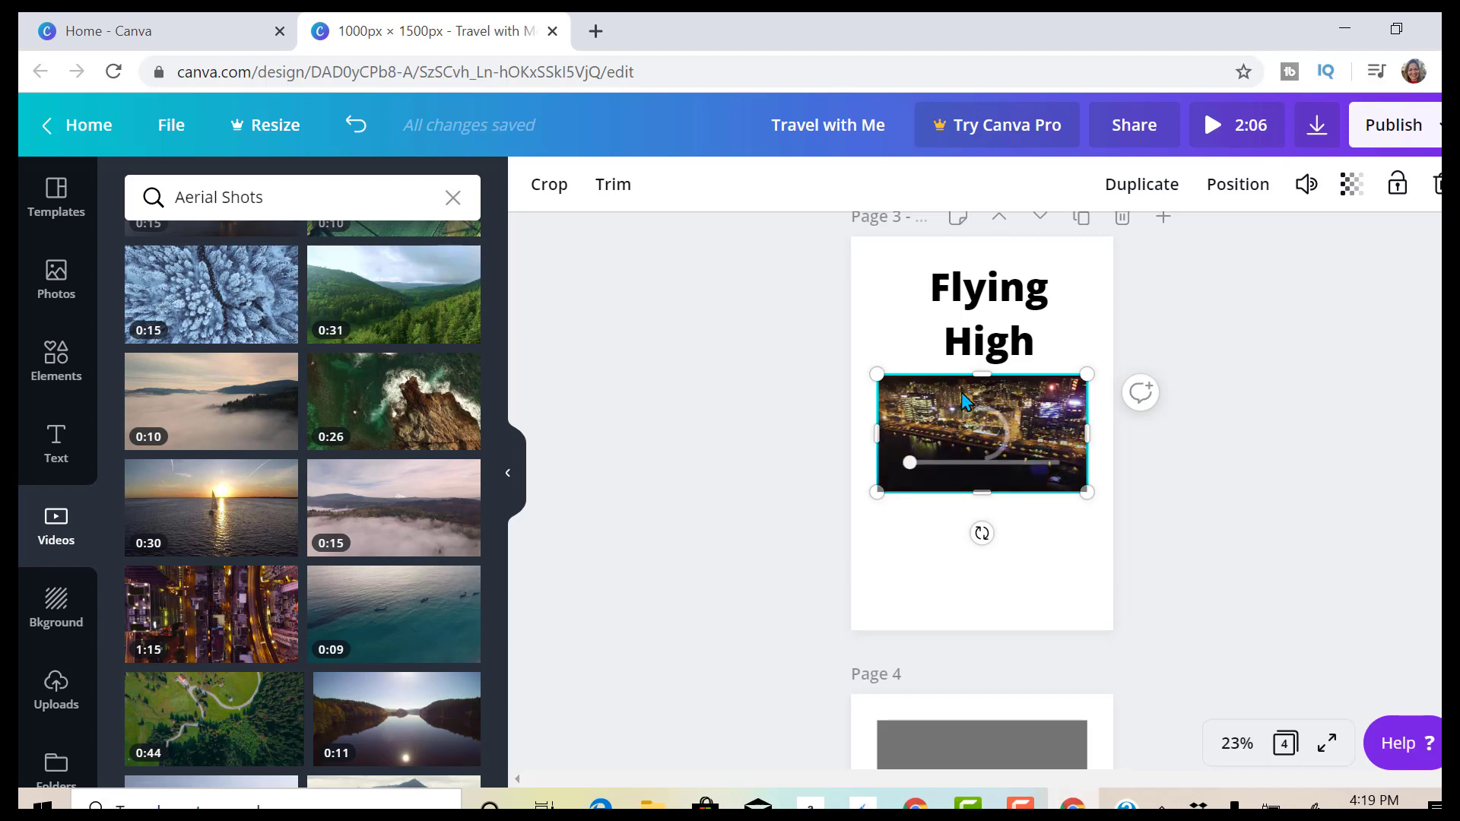
# Stretch the night city video to fill page 3 and send it backward behind the heading and white rectangle.
pyautogui.moveTo(981, 374); pyautogui.dragTo(983, 237)
pyautogui.moveTo(878, 372); pyautogui.dragTo(852, 368)
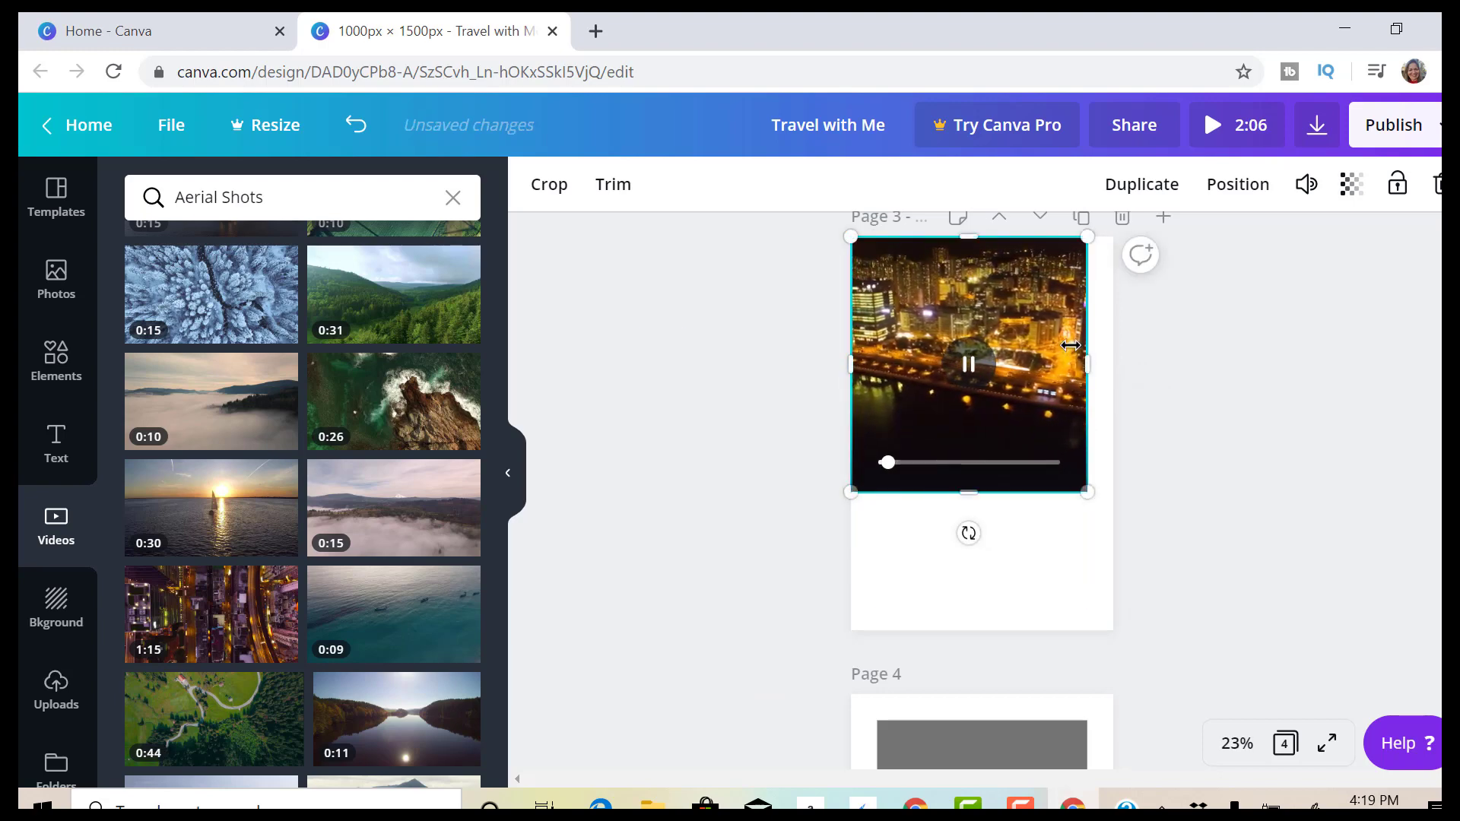
pyautogui.moveTo(1087, 361); pyautogui.dragTo(1112, 362)
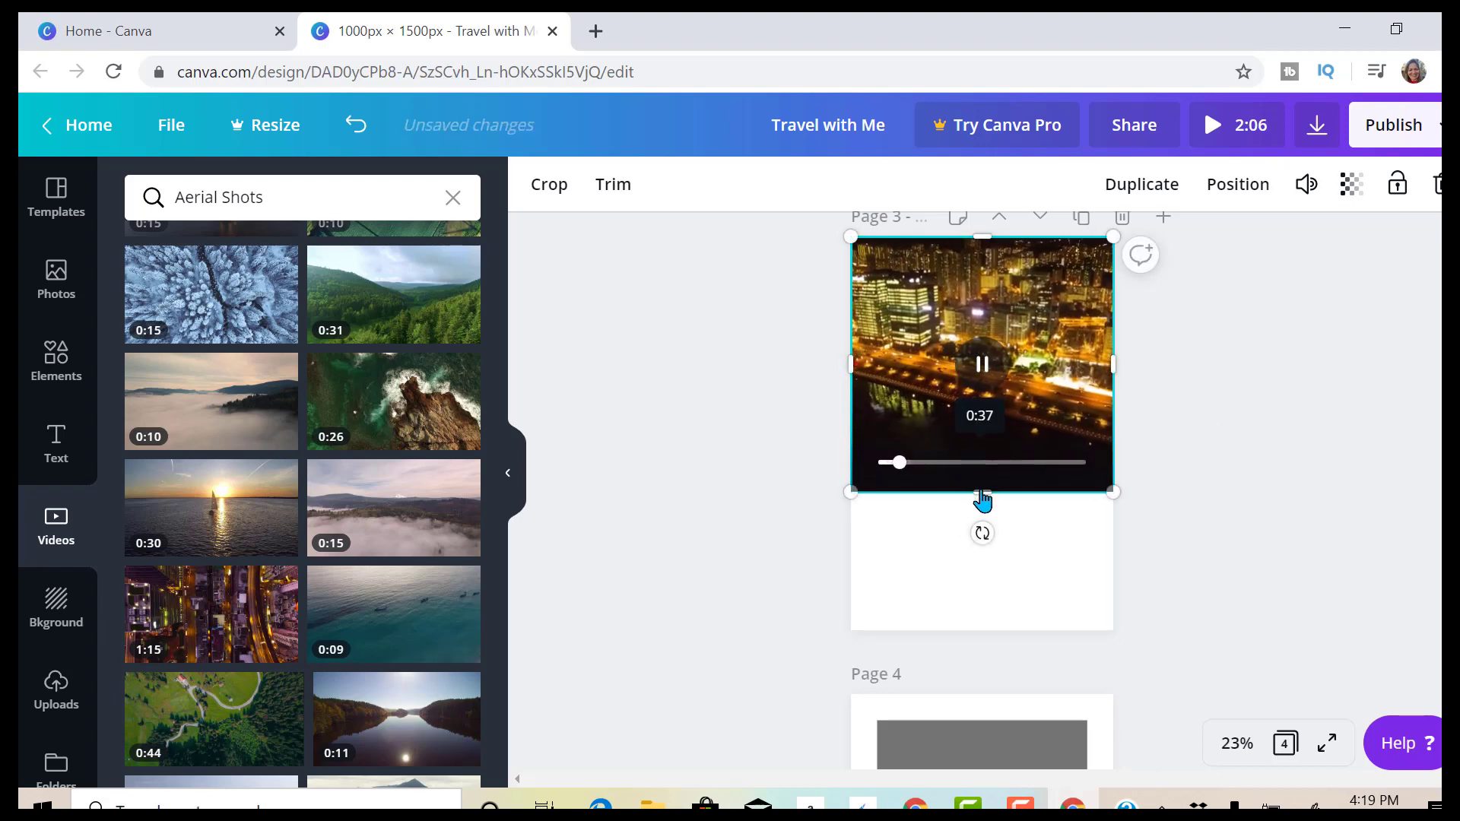
pyautogui.moveTo(982, 493); pyautogui.dragTo(1005, 630)
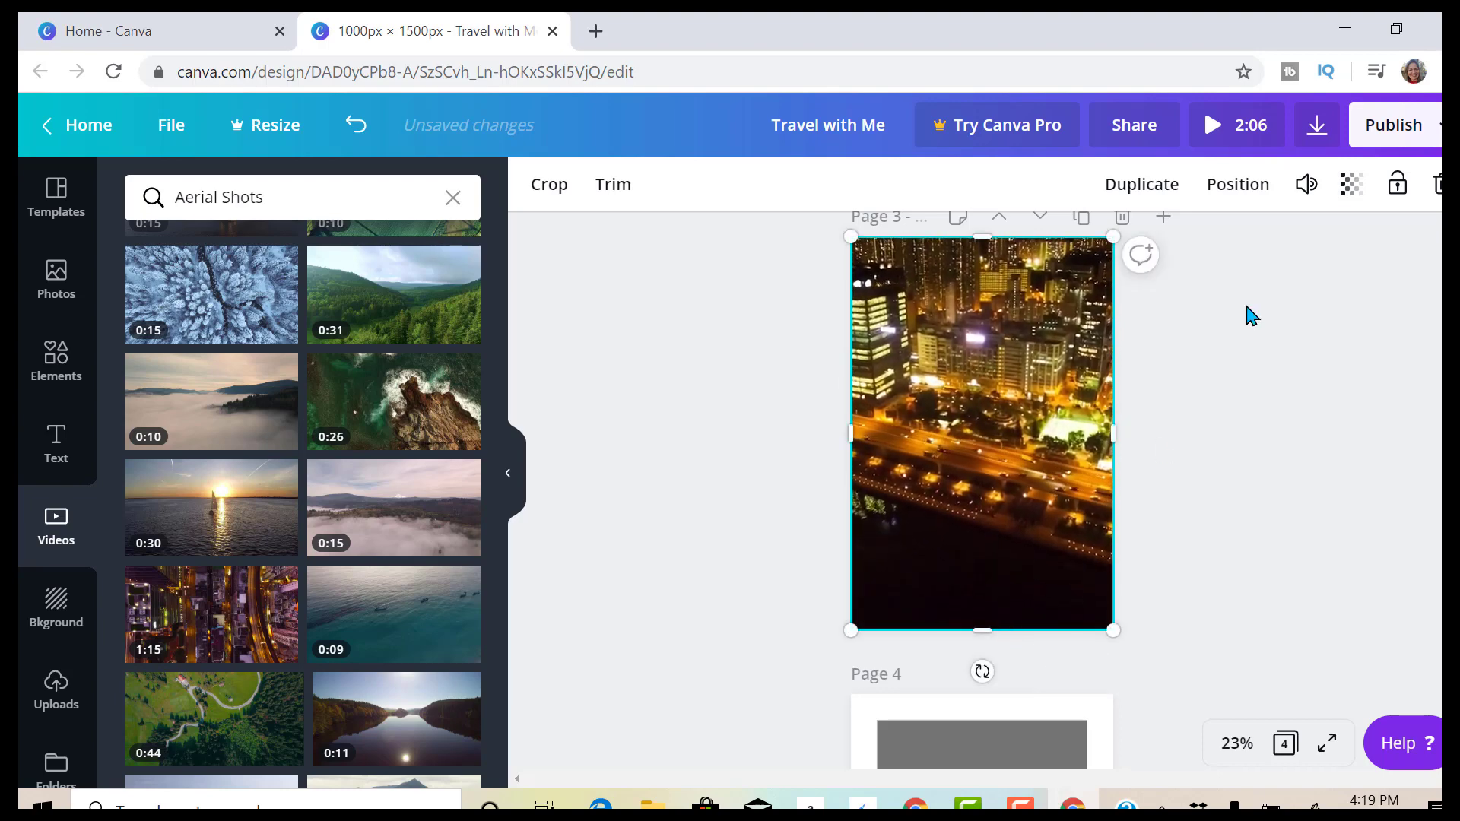
pyautogui.click(1233, 191)
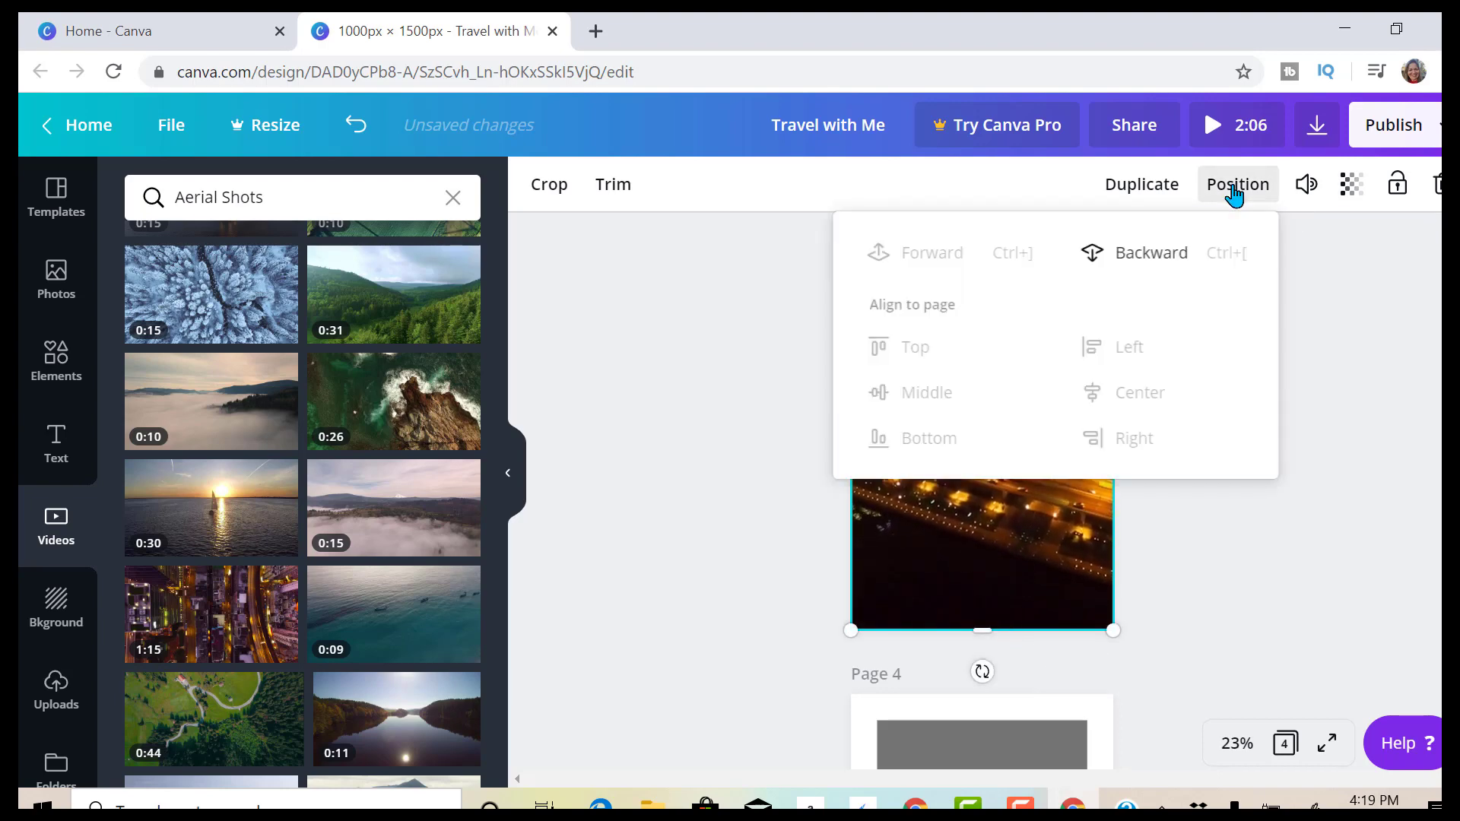
pyautogui.click(1158, 259)
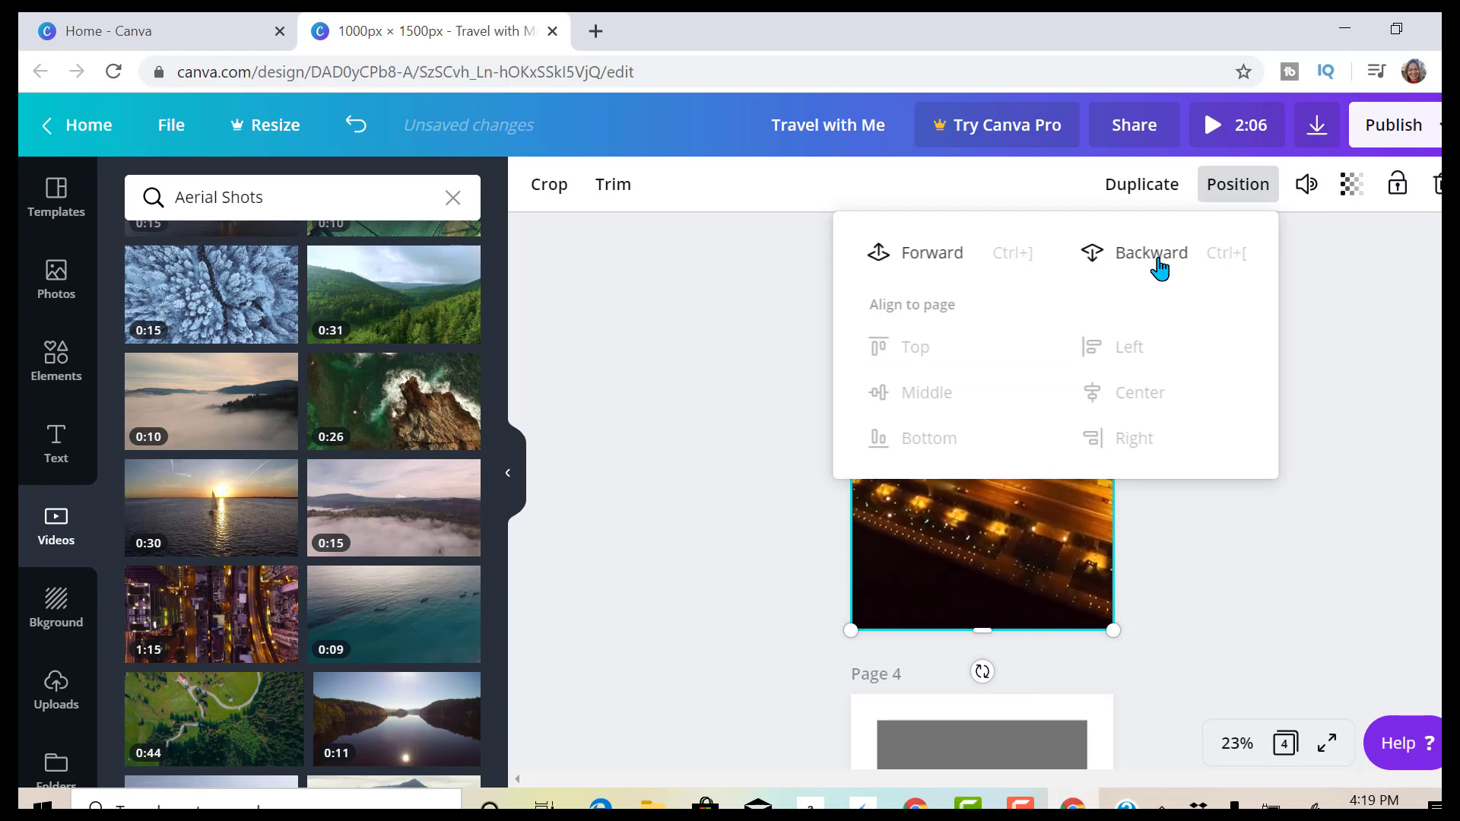
pyautogui.click(1353, 342)
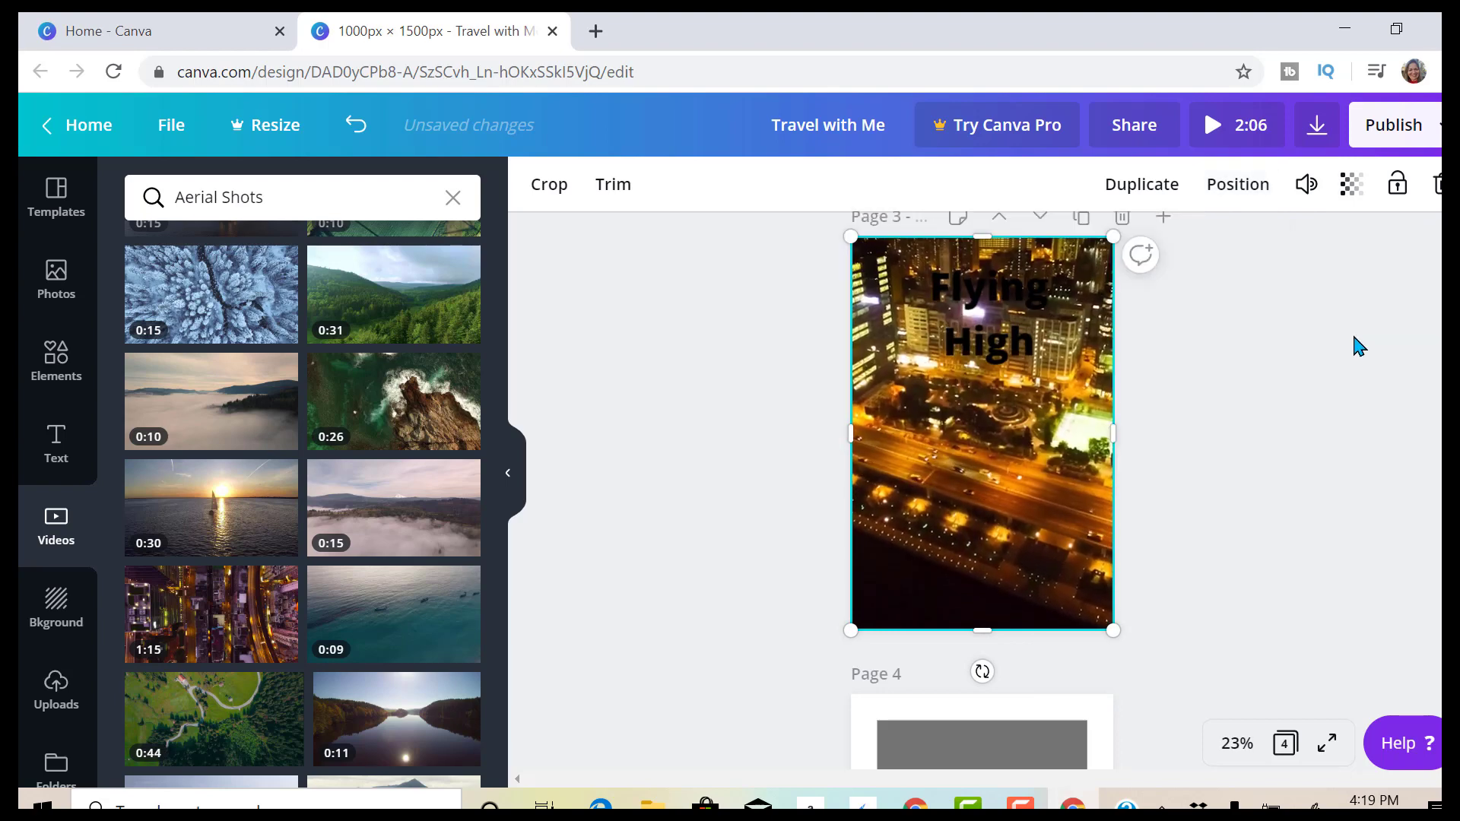
# Scale down the "Flying High" heading to fit inside the white rectangle and centre it there.
pyautogui.click(961, 350)
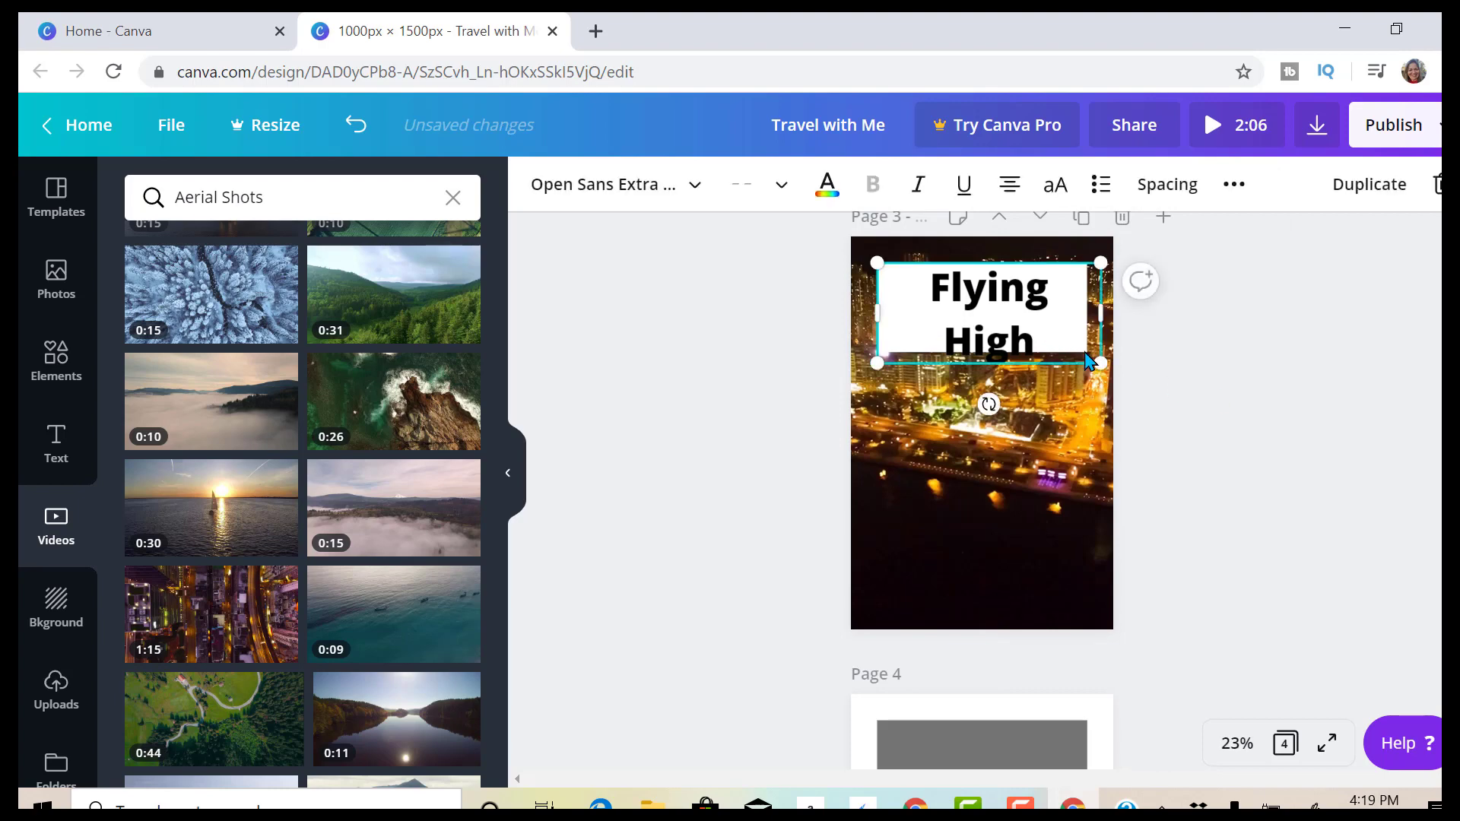
pyautogui.moveTo(1102, 358); pyautogui.dragTo(1086, 340)
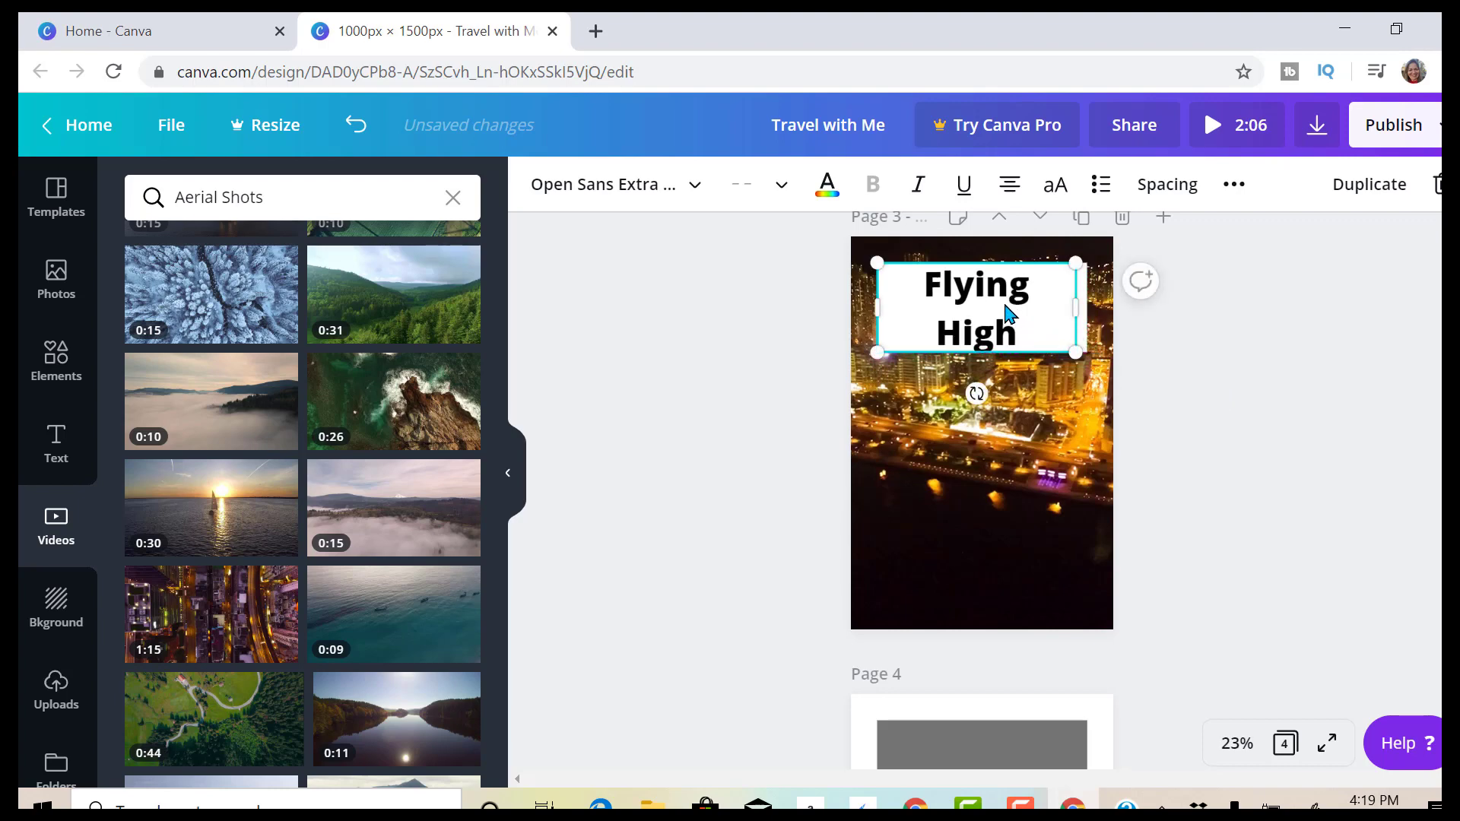
pyautogui.moveTo(1011, 311); pyautogui.dragTo(1018, 308)
pyautogui.click(1212, 384)
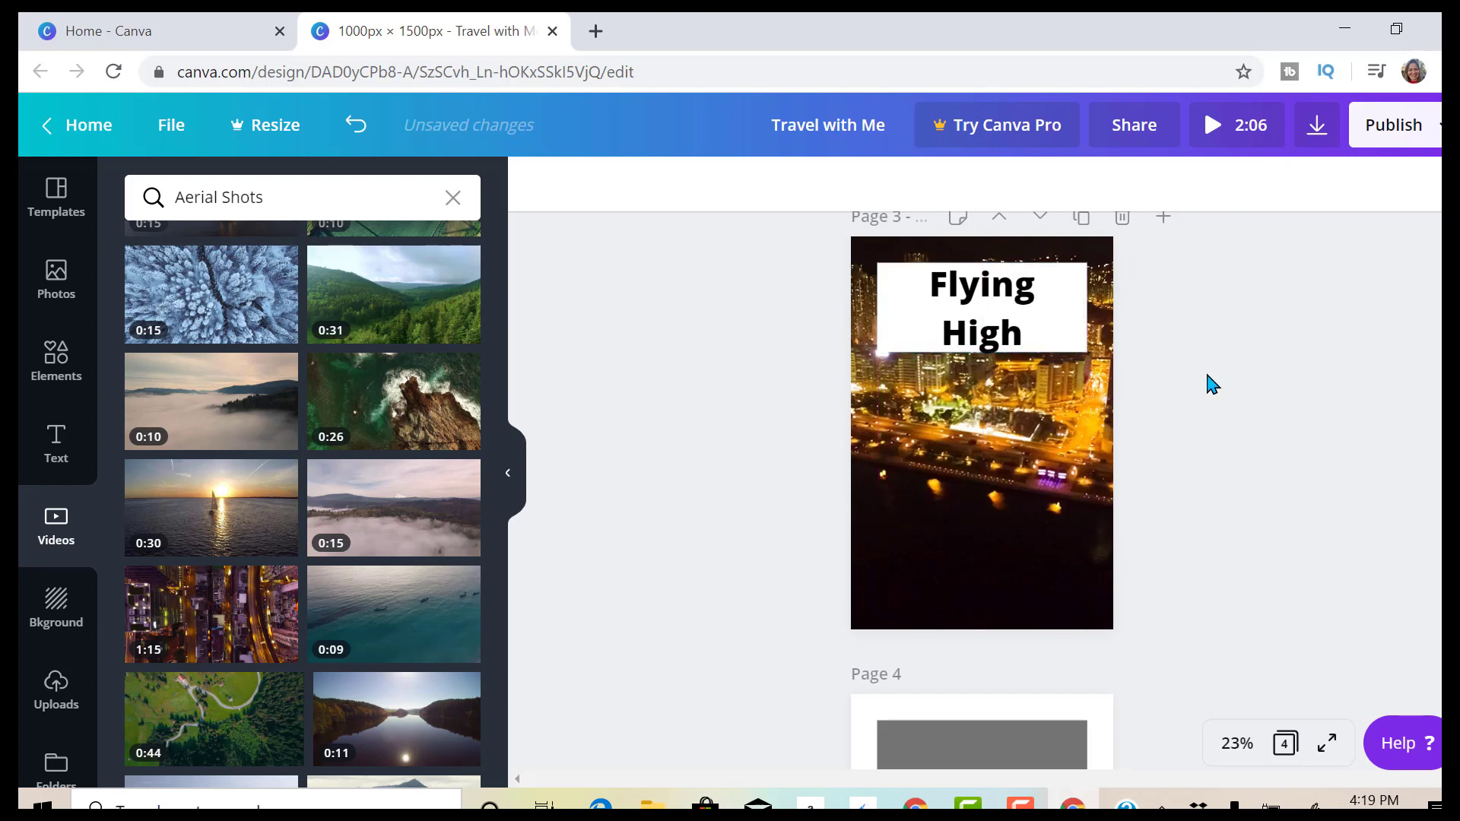
# Recolour the rectangle behind the "Flying High" heading yellow from Color Brand Palette 1 and move the heading back onto it.
pyautogui.click(1086, 326)
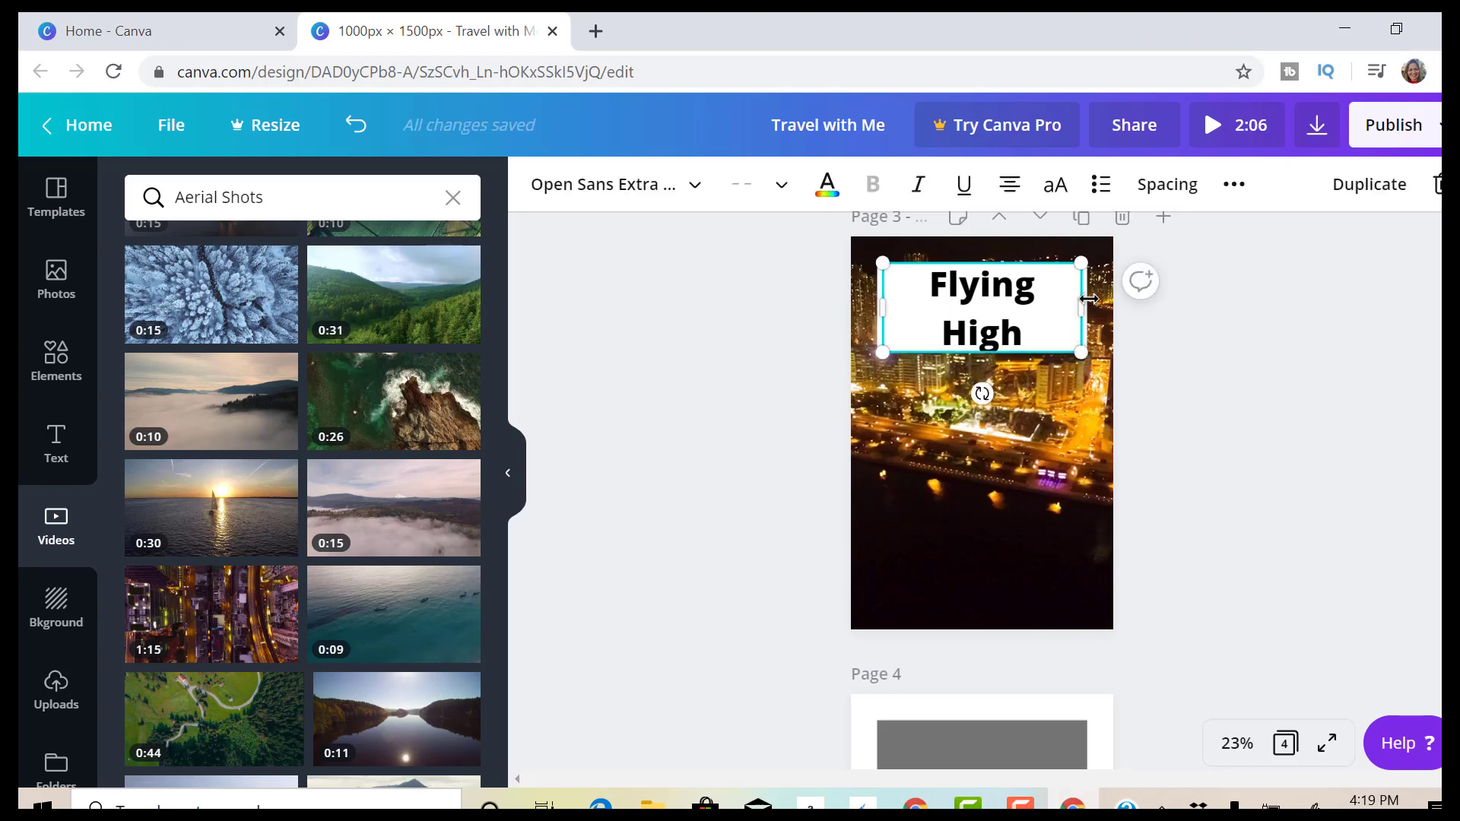
pyautogui.moveTo(1026, 304); pyautogui.dragTo(977, 325)
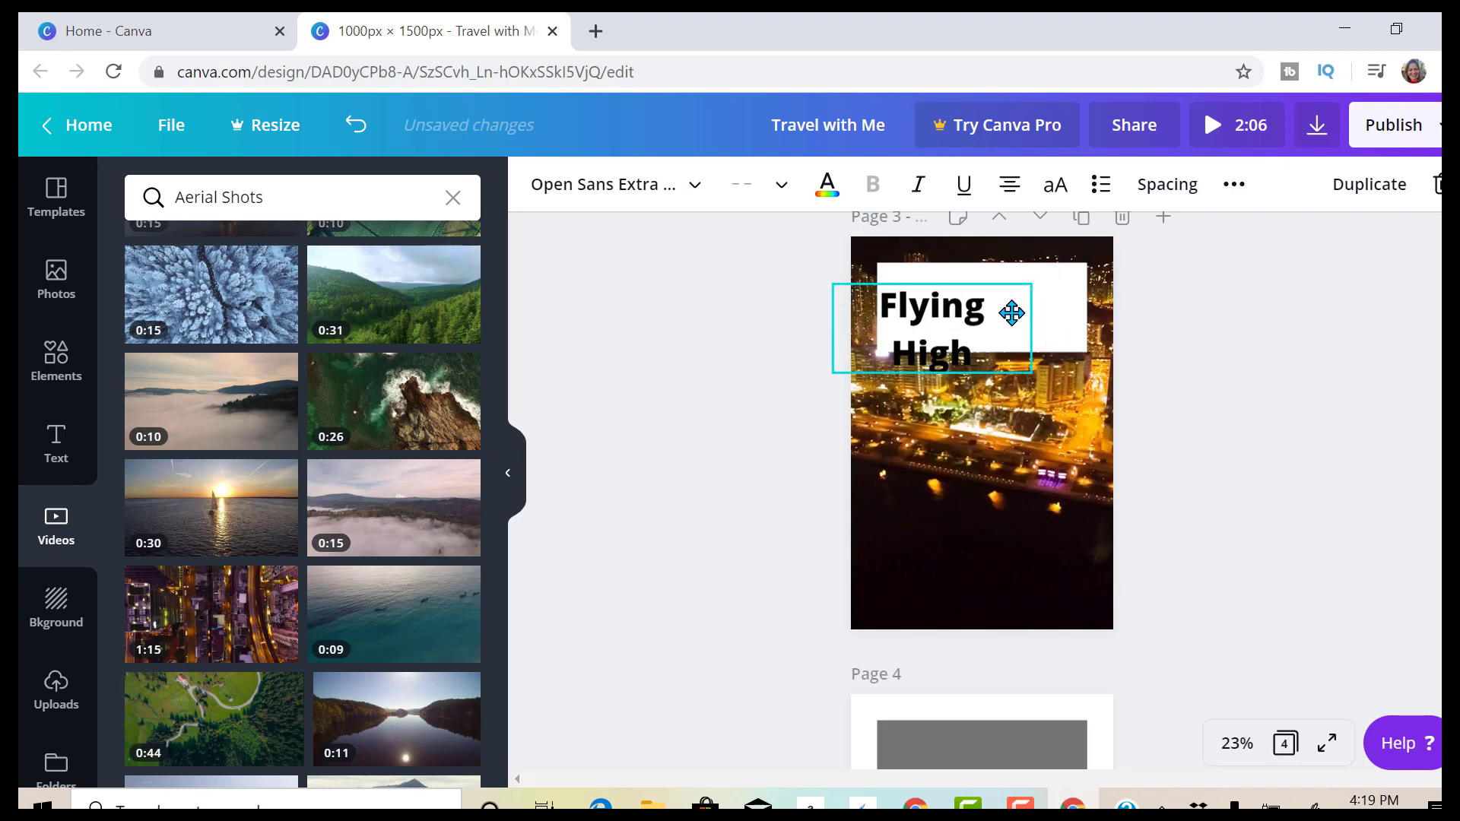
pyautogui.click(1079, 311)
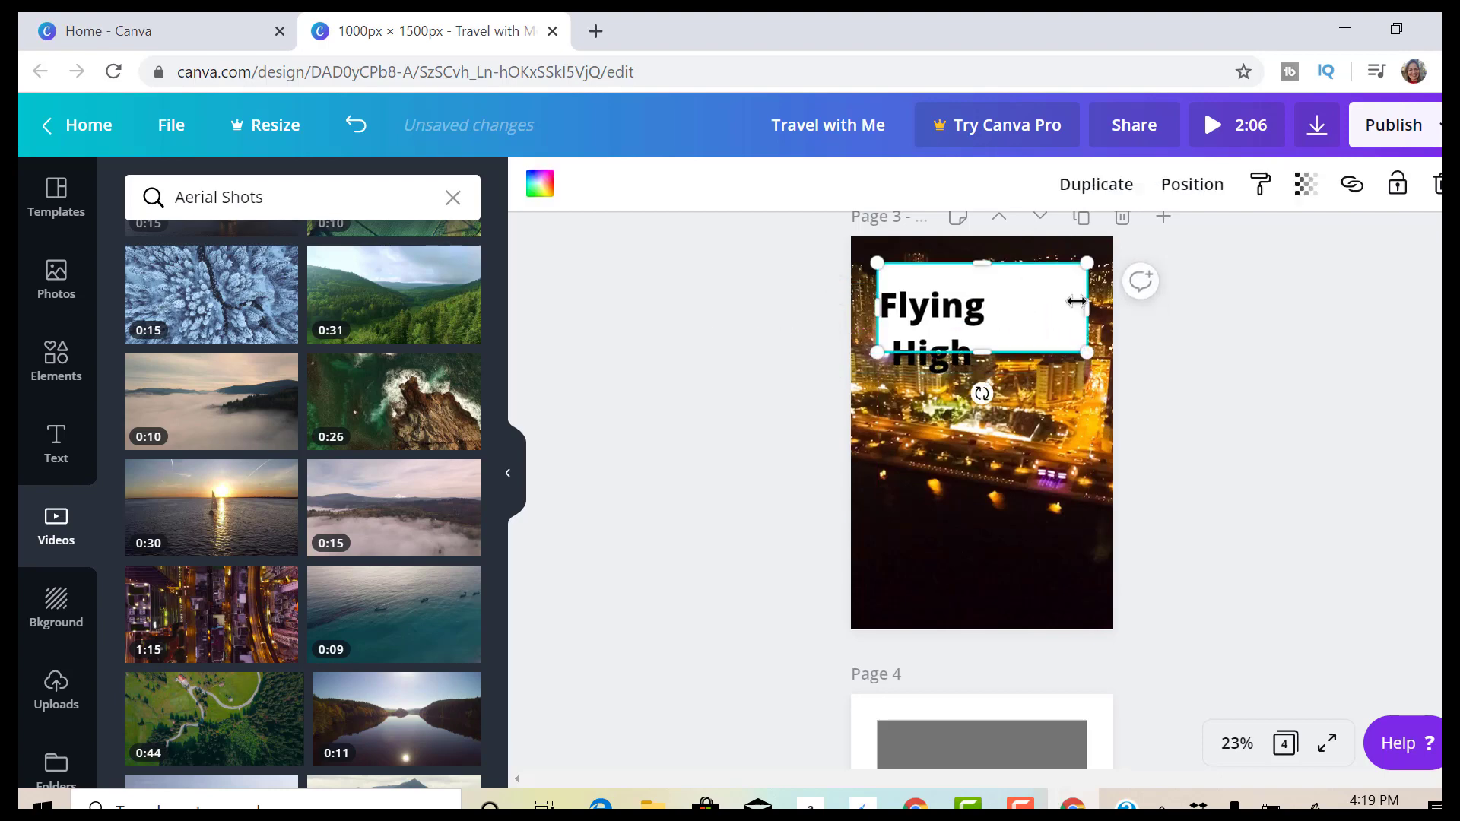
pyautogui.click(541, 194)
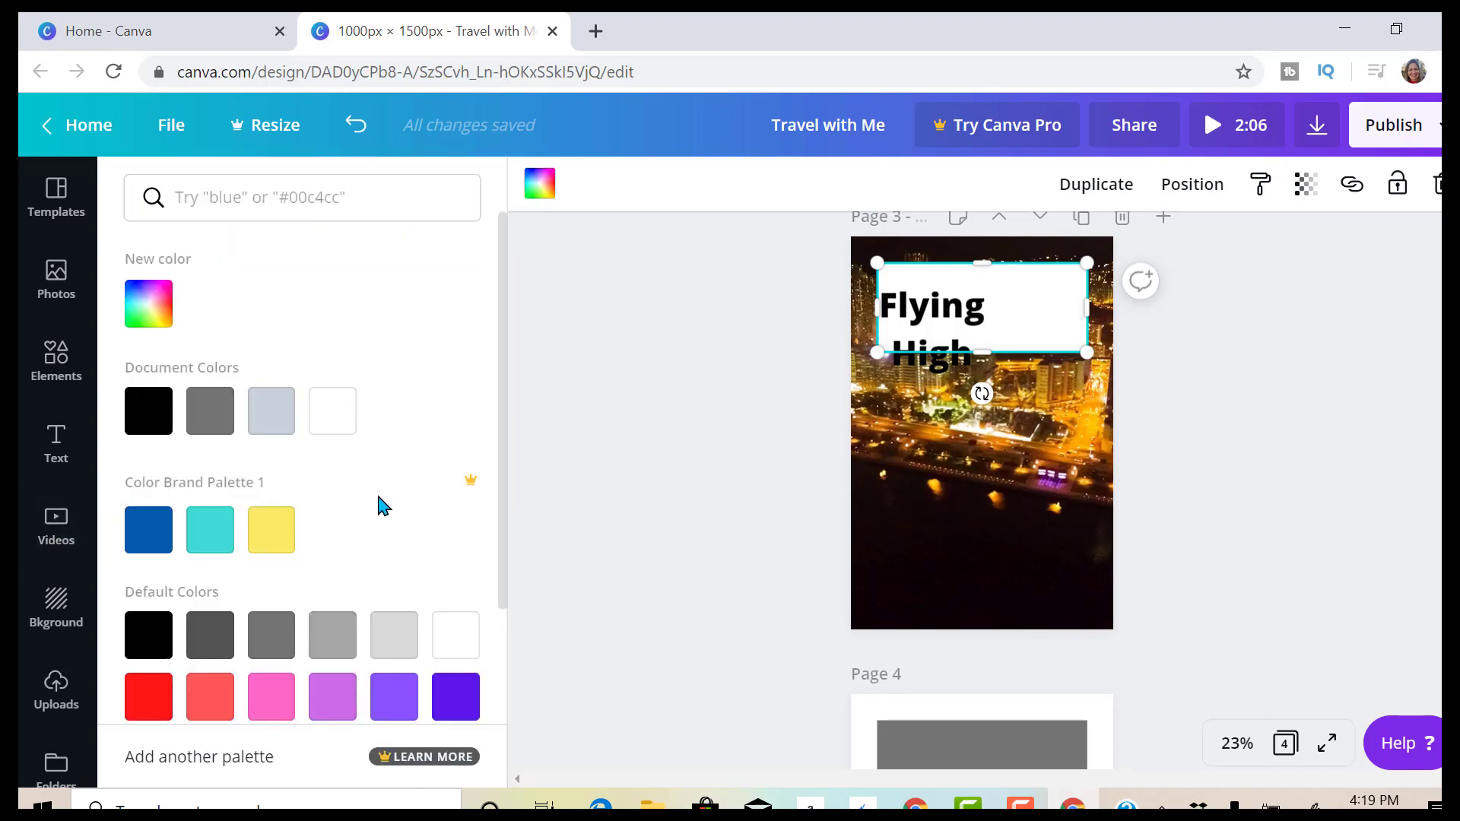
pyautogui.click(274, 534)
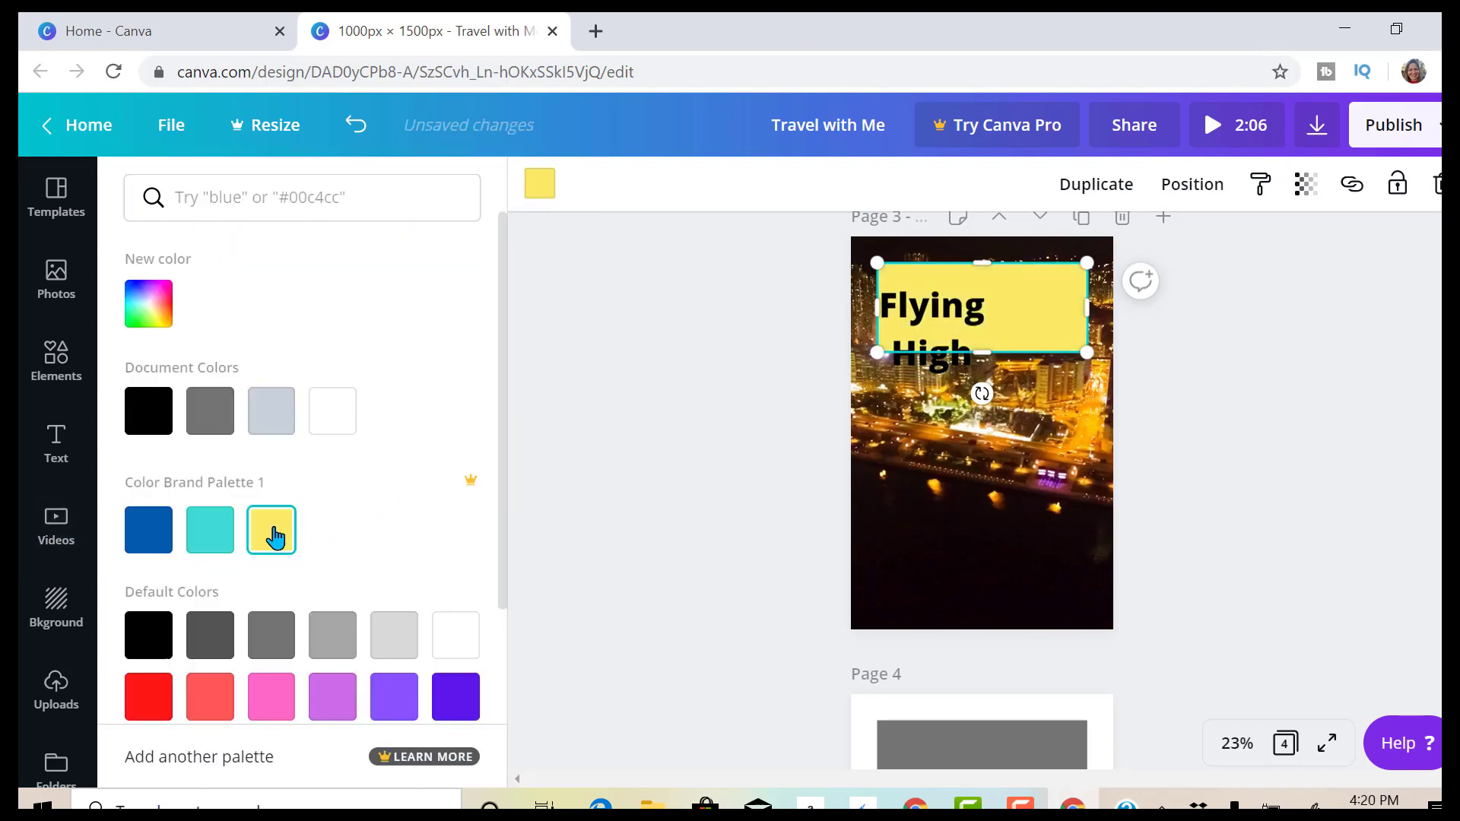
pyautogui.click(945, 313)
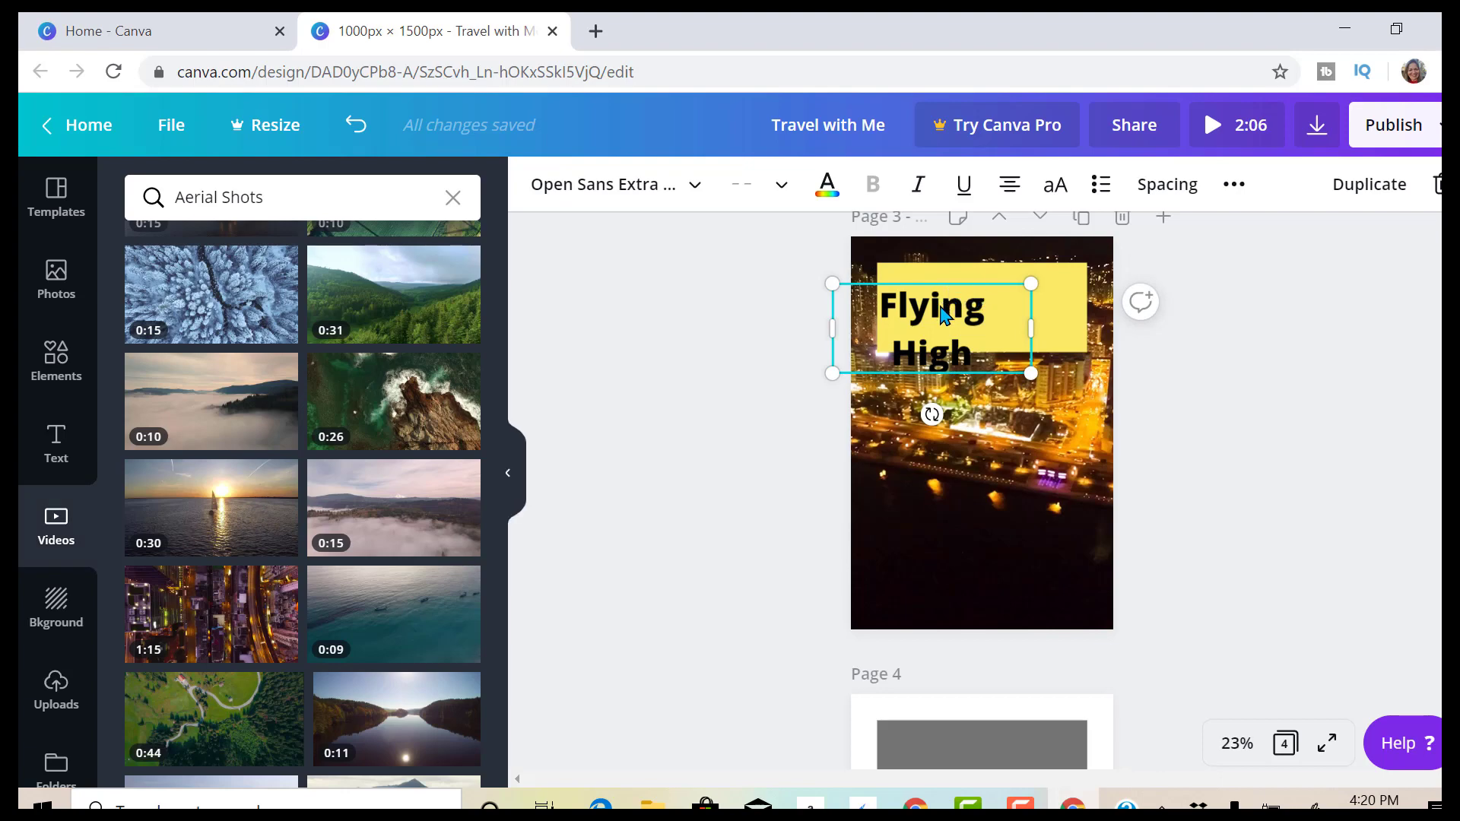
pyautogui.moveTo(1008, 295); pyautogui.dragTo(1048, 270)
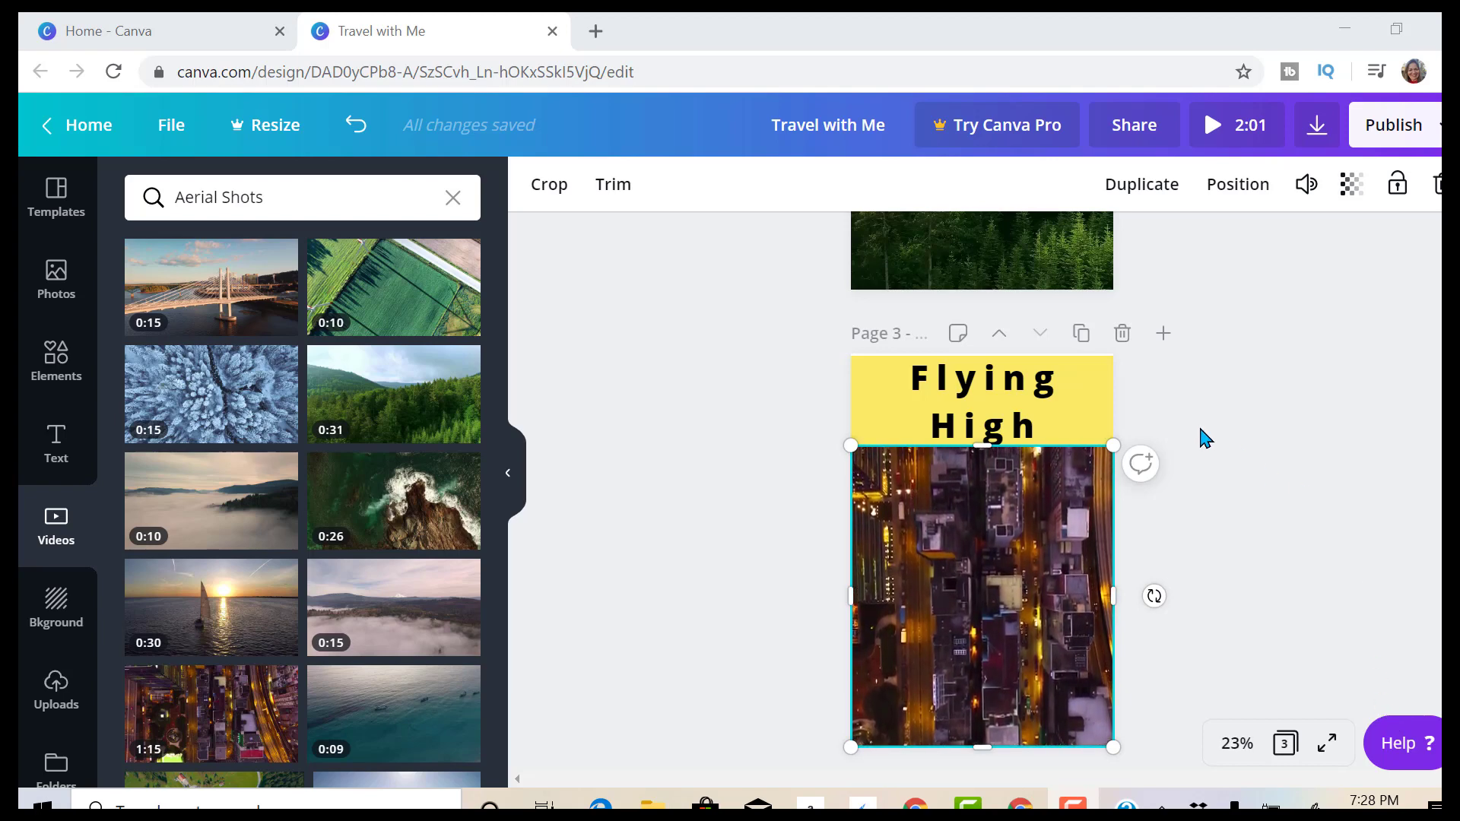
# Duplicate page 3 and delete the night city video from the copy.
pyautogui.click(1080, 334)
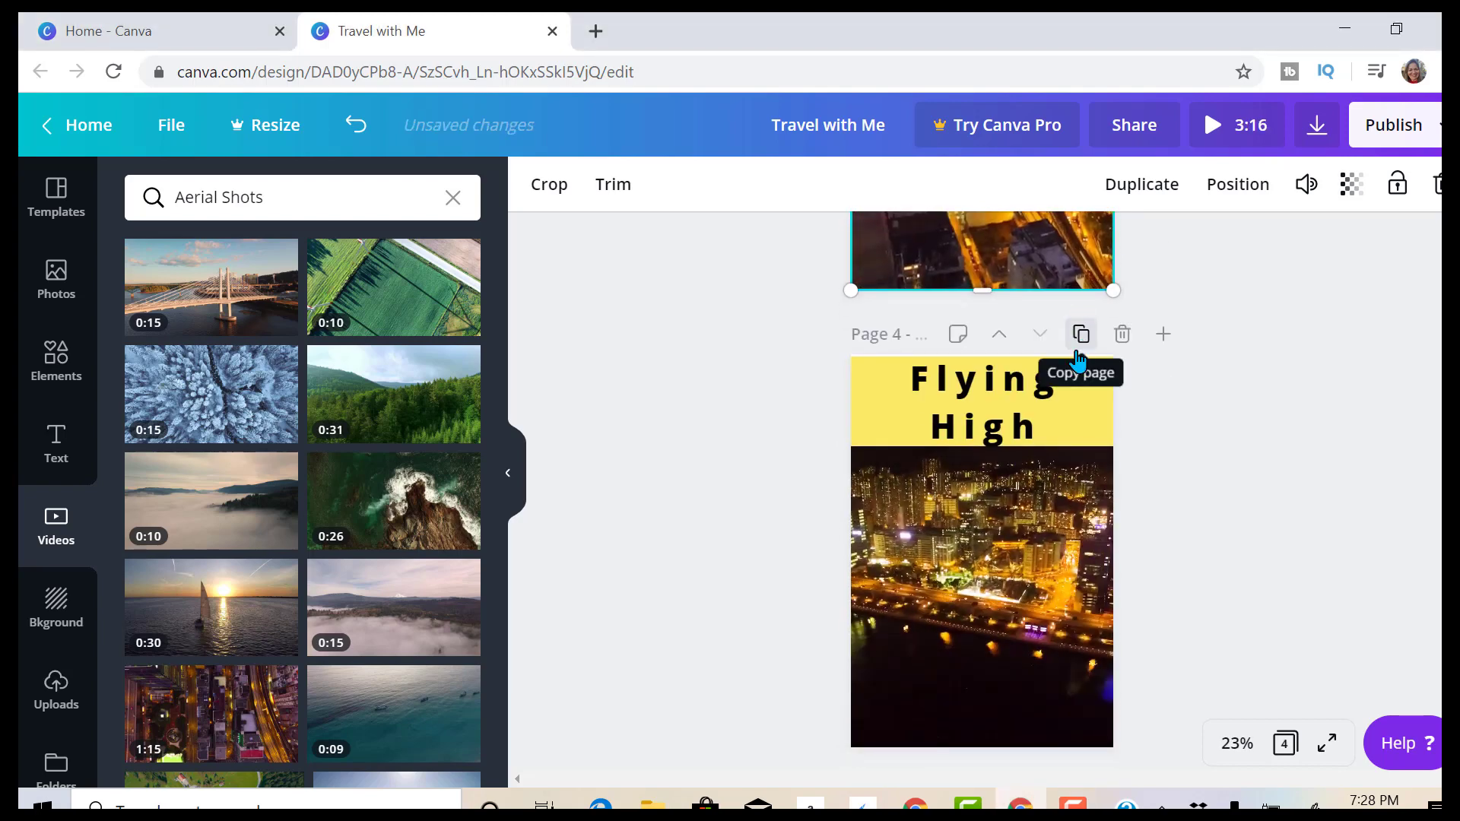
pyautogui.click(981, 561)
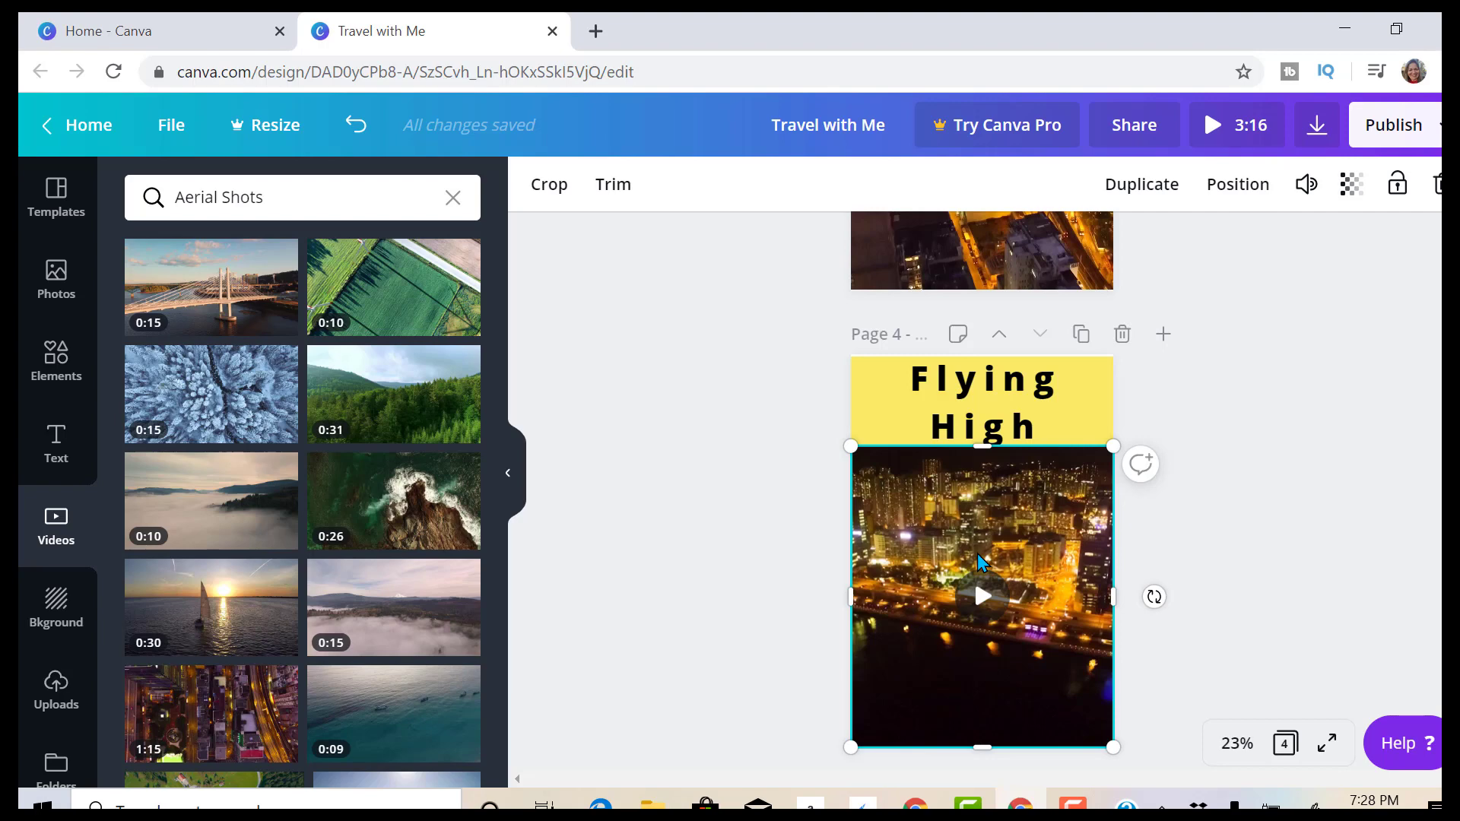
pyautogui.press('Delete')
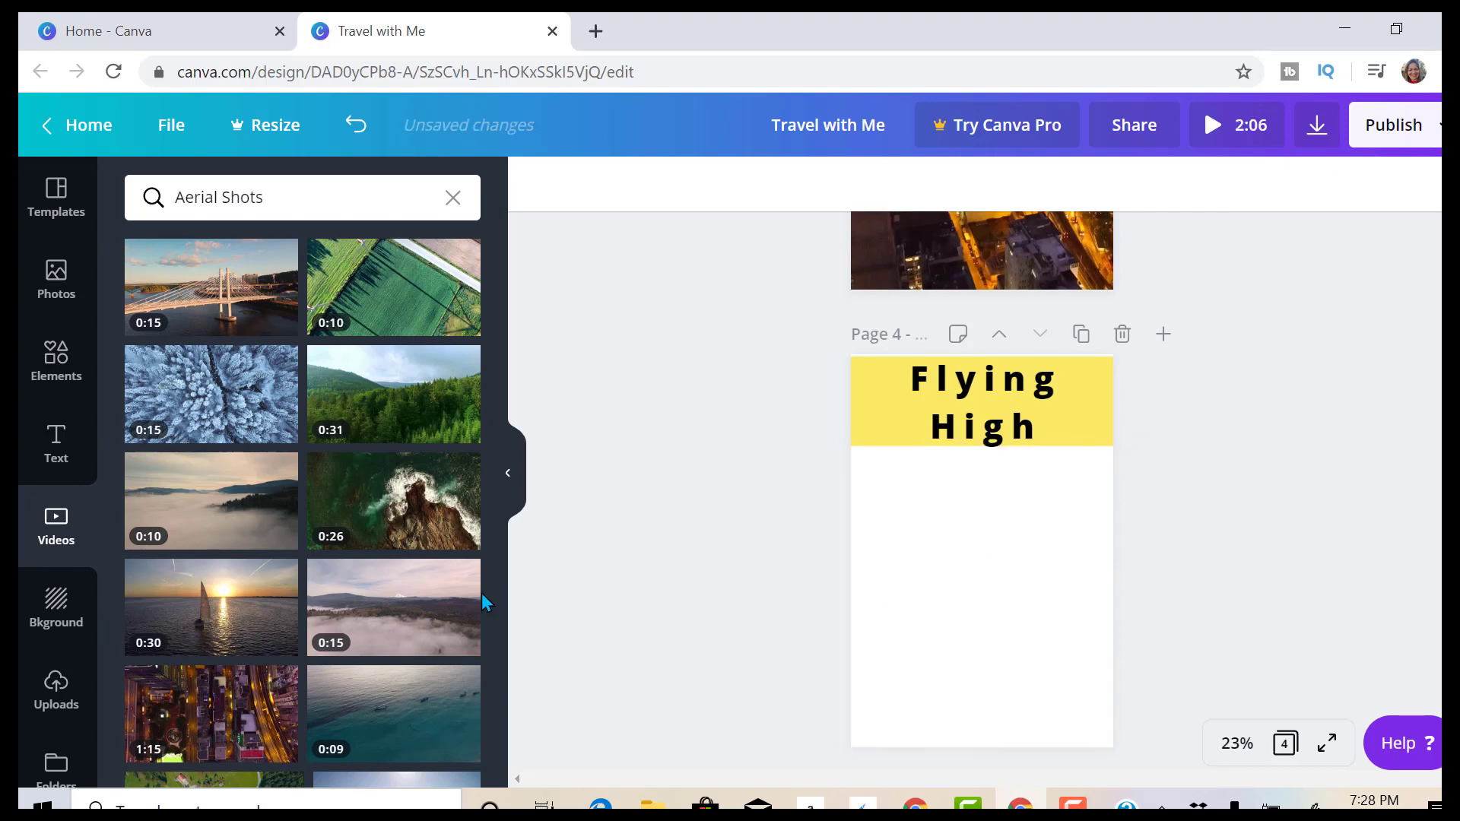
# Add the 0:25 harbour city video from the Aerial Shots results to page 4 and stretch it to fill the area below the yellow rectangle.
pyautogui.scroll(-3, 495, 473)
pyautogui.scroll(-5, 500, 523)
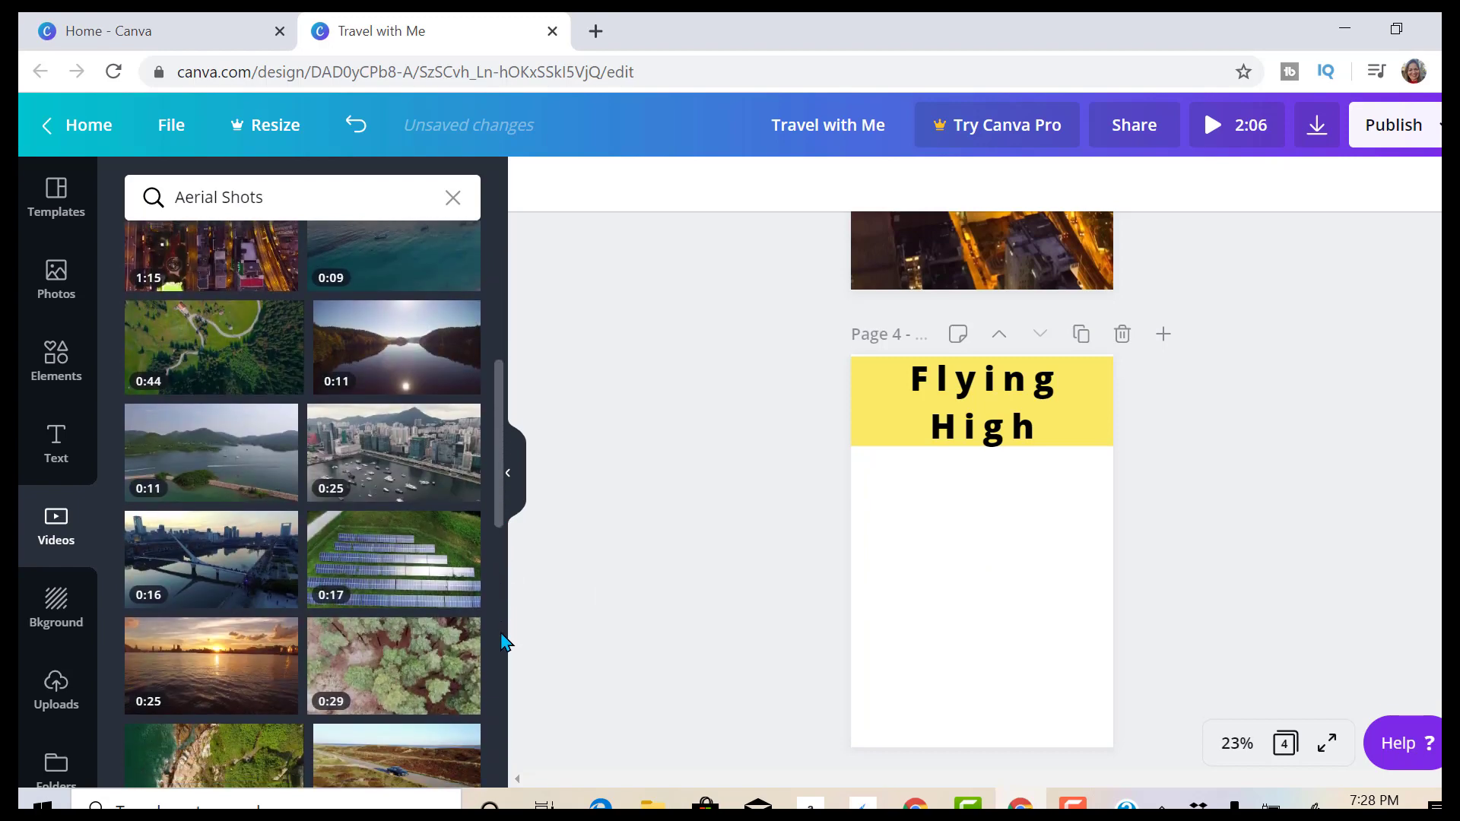
pyautogui.scroll(-1, 504, 646)
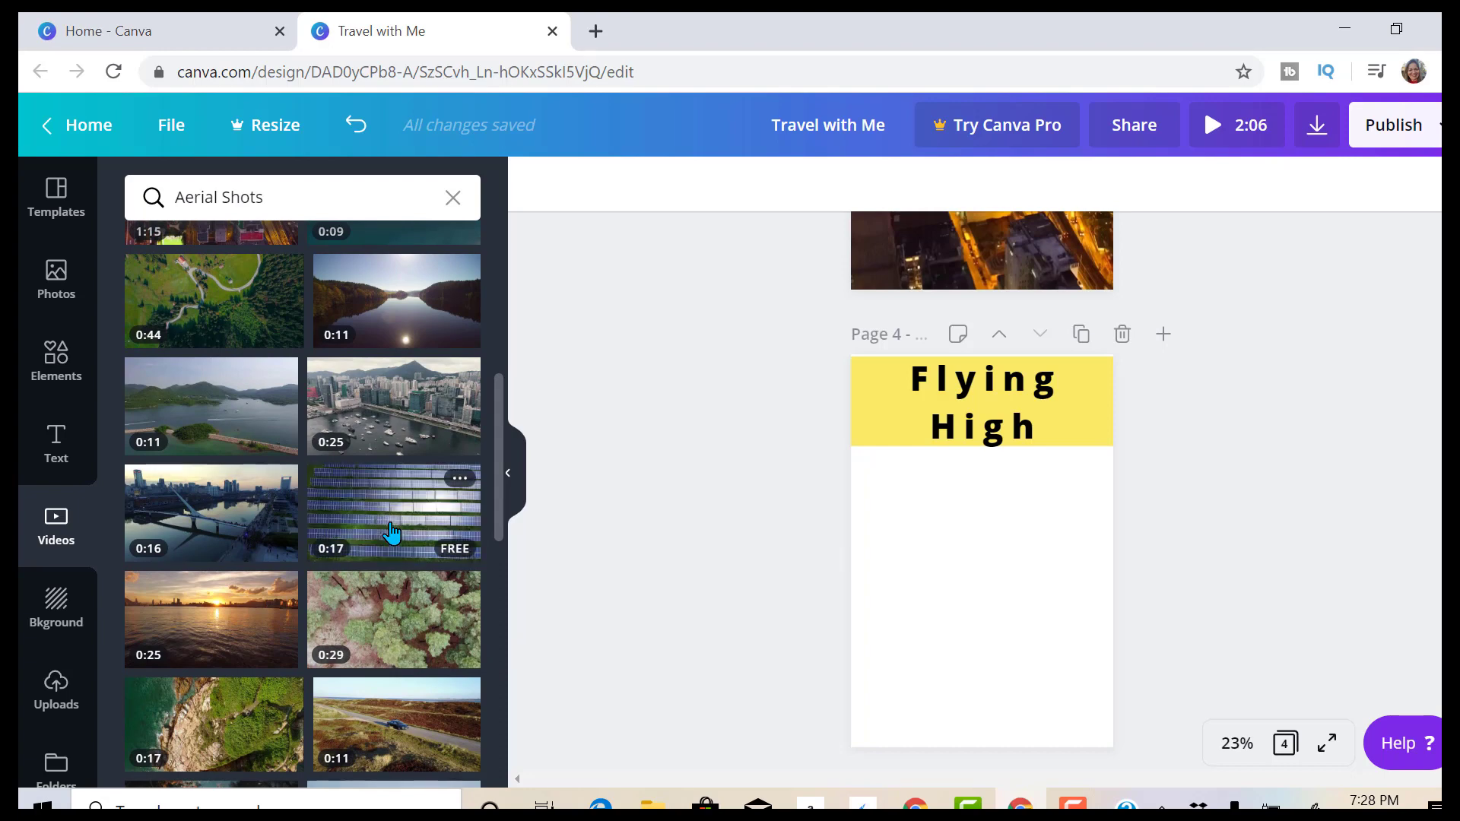
pyautogui.click(393, 430)
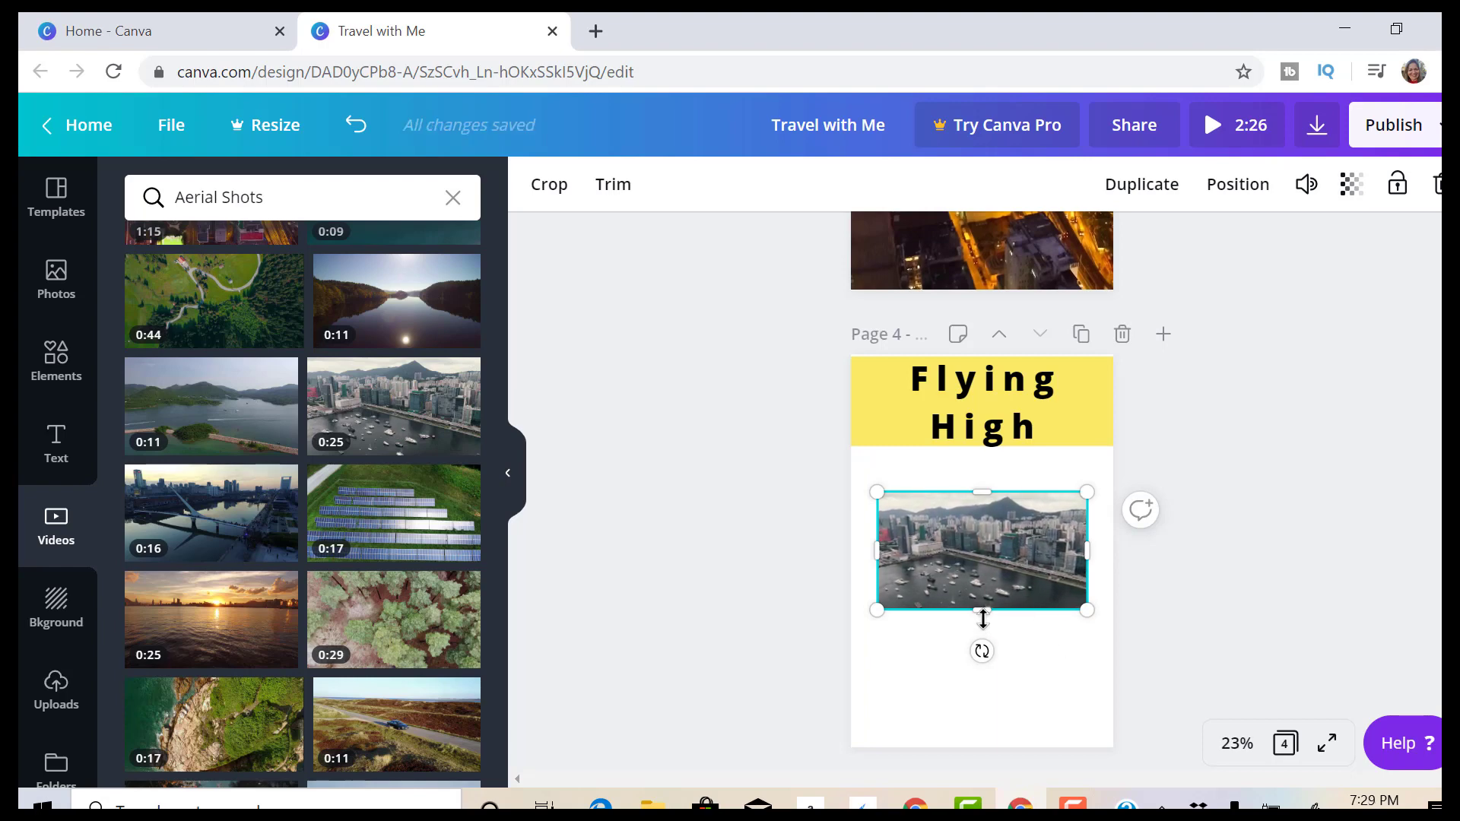
pyautogui.moveTo(981, 614); pyautogui.dragTo(980, 749)
pyautogui.moveTo(1088, 621); pyautogui.dragTo(1113, 620)
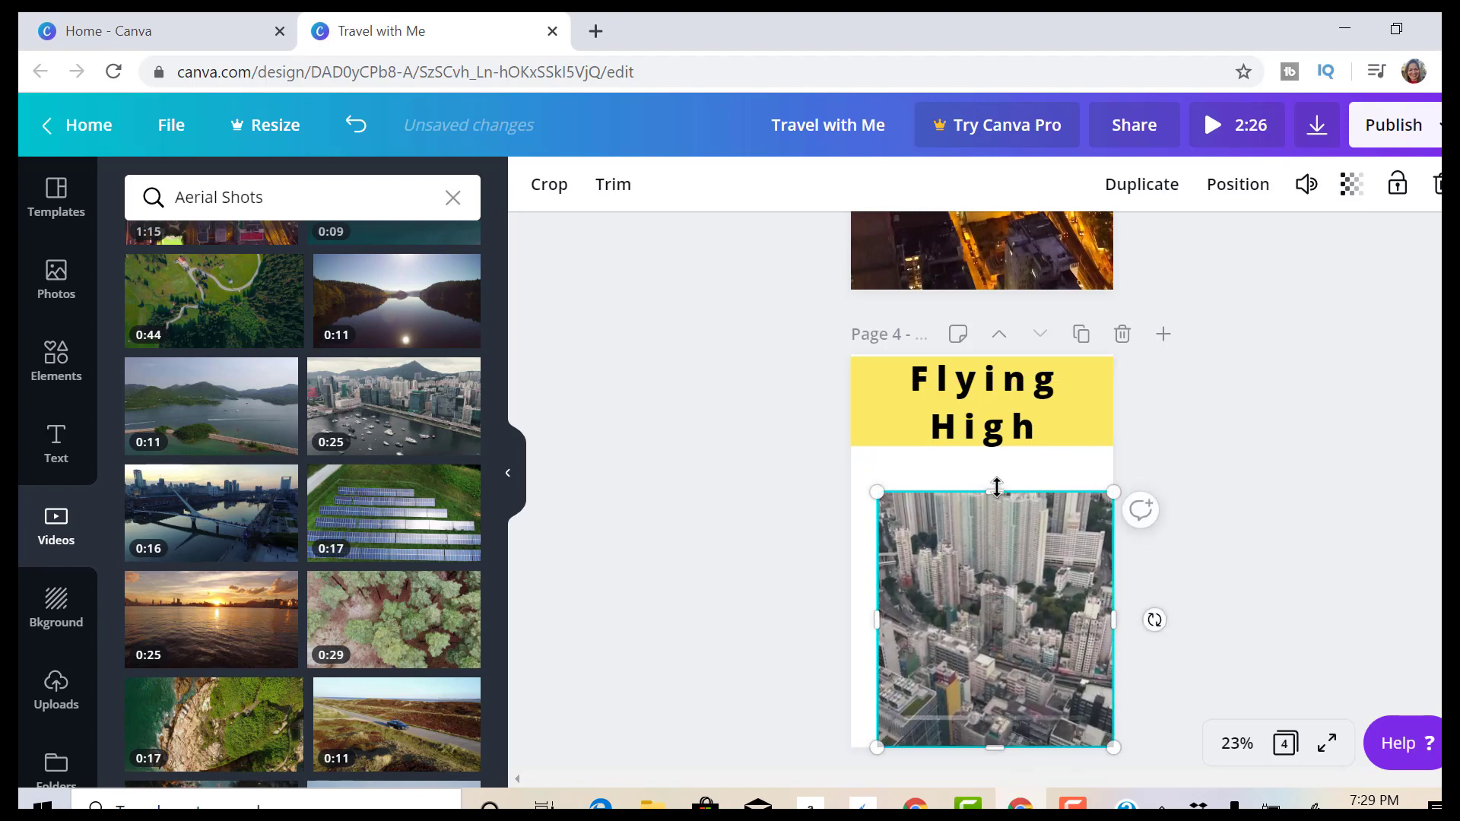
pyautogui.moveTo(994, 489); pyautogui.dragTo(991, 445)
pyautogui.moveTo(876, 601); pyautogui.dragTo(860, 600)
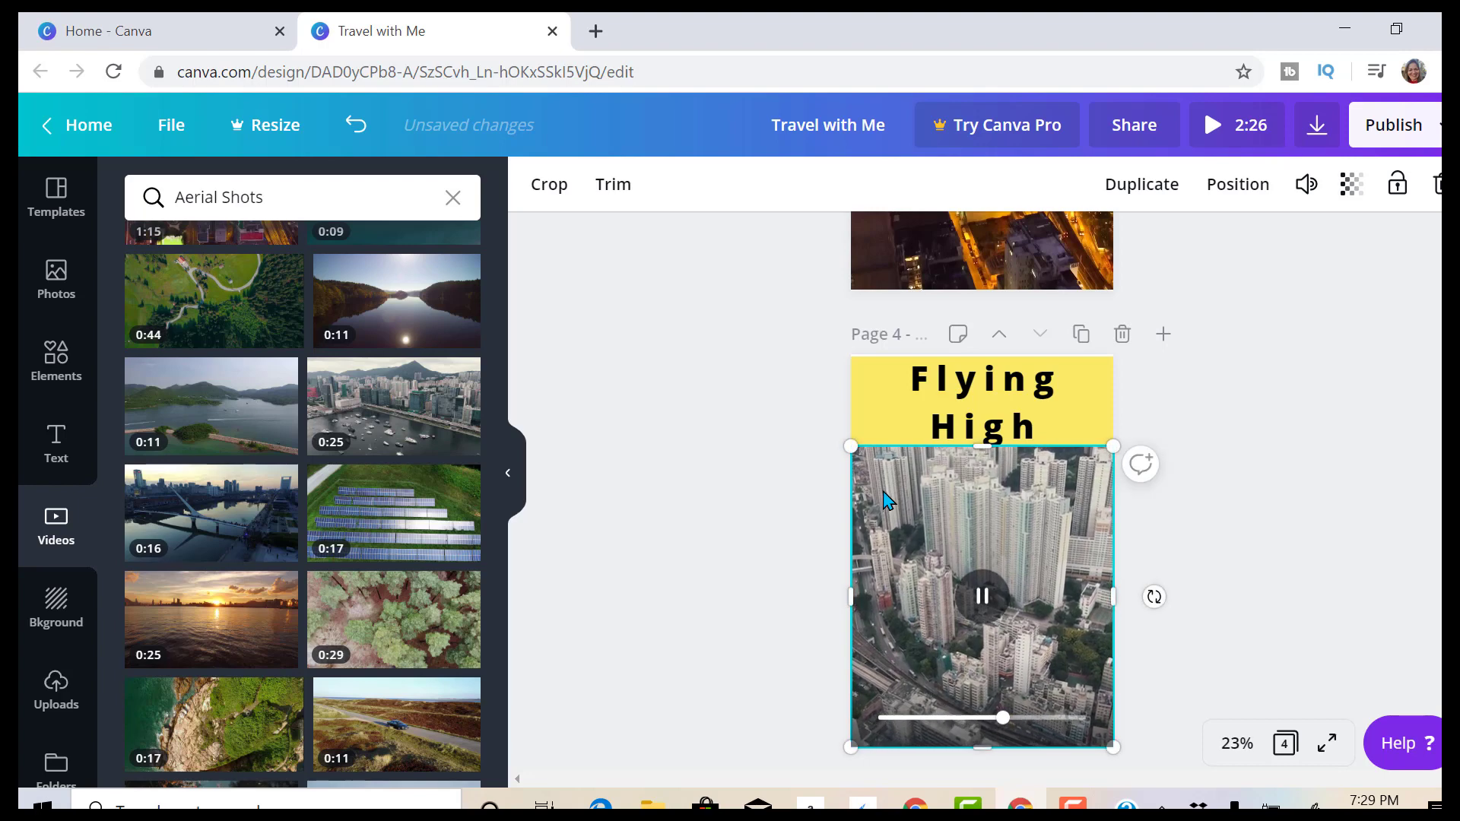
# Move the yellow rectangle and "Flying High" heading to the bottom of page 4 and the harbour city video up to the page's top edge.
pyautogui.click(915, 417)
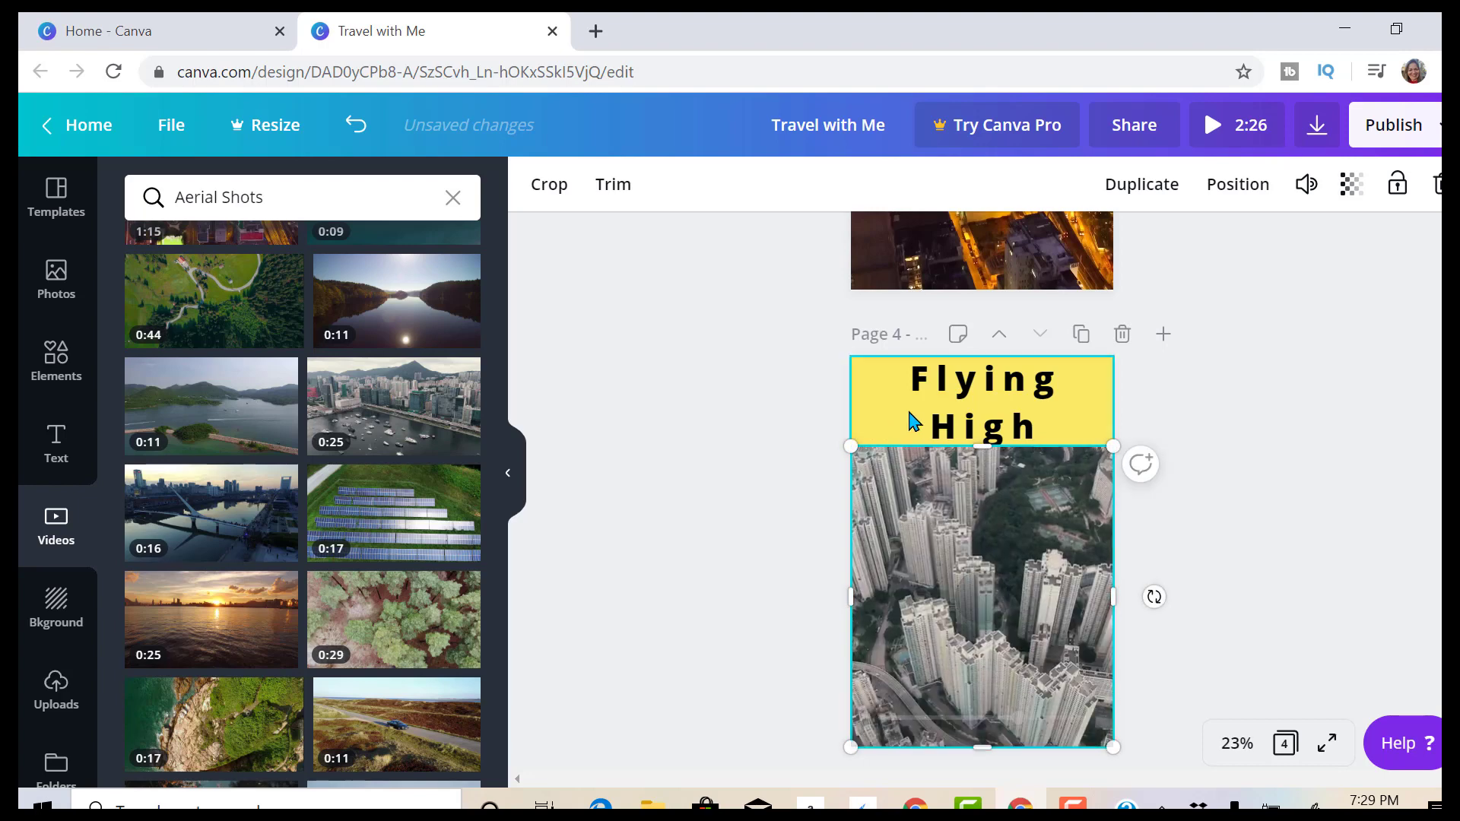
pyautogui.moveTo(887, 410); pyautogui.dragTo(891, 698)
pyautogui.moveTo(899, 387); pyautogui.dragTo(900, 670)
pyautogui.click(920, 524)
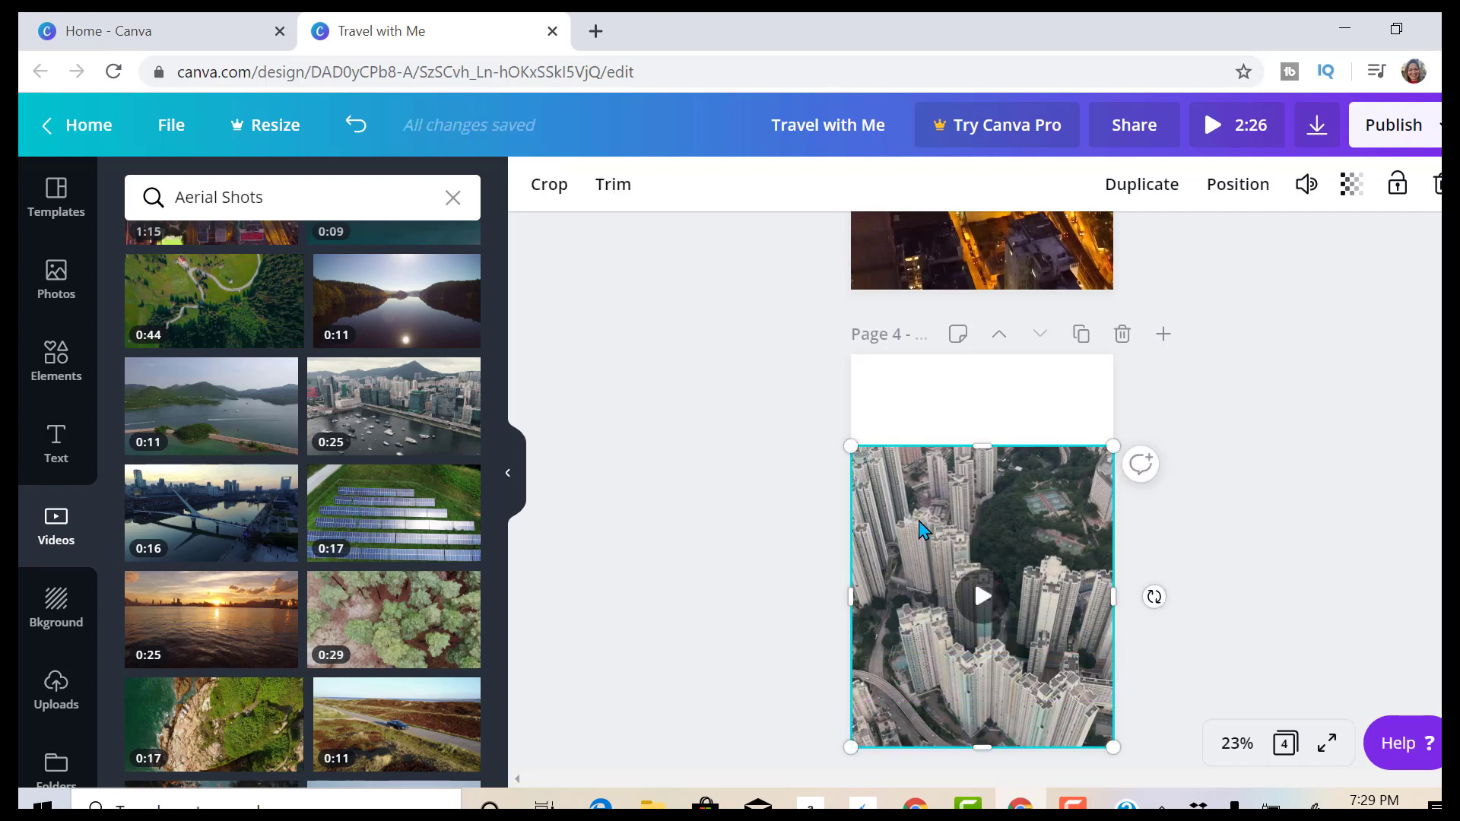
pyautogui.moveTo(920, 494); pyautogui.dragTo(917, 431)
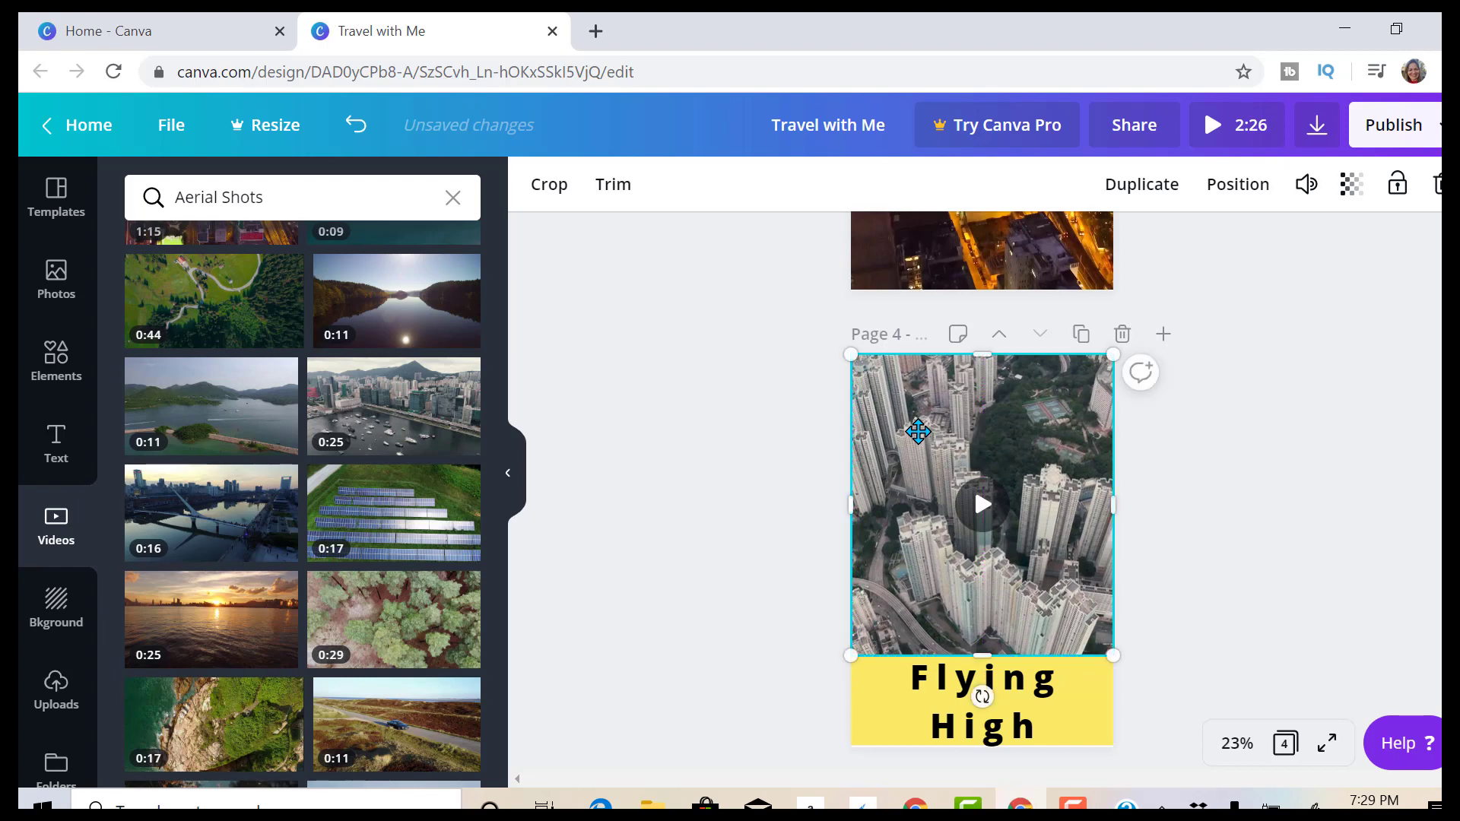
# Recolour the rectangle behind page 4's "Flying High" heading medium grey from the default colours and centre the heading back on it.
pyautogui.click(882, 699)
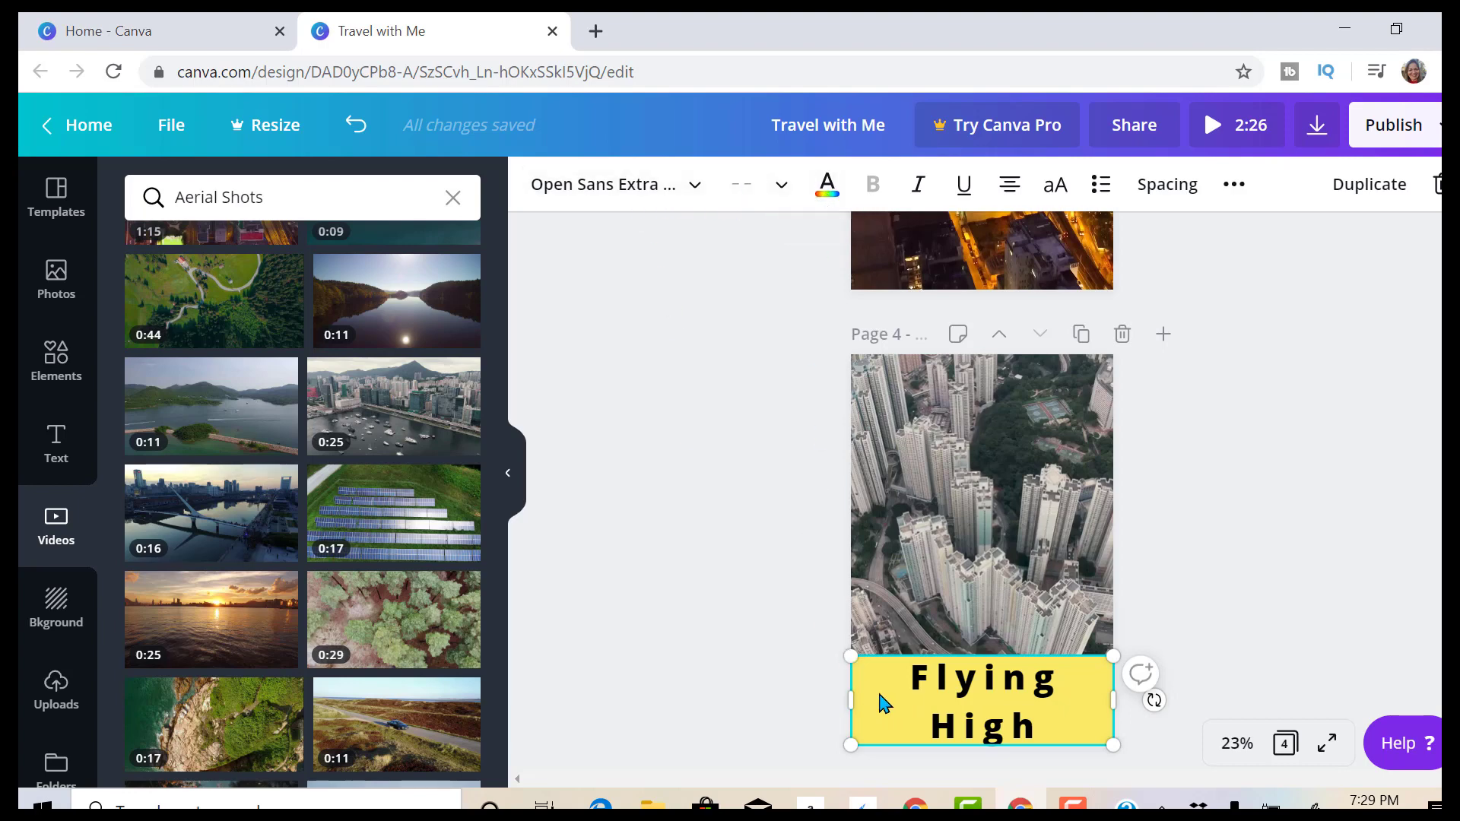
pyautogui.moveTo(884, 706); pyautogui.dragTo(944, 694)
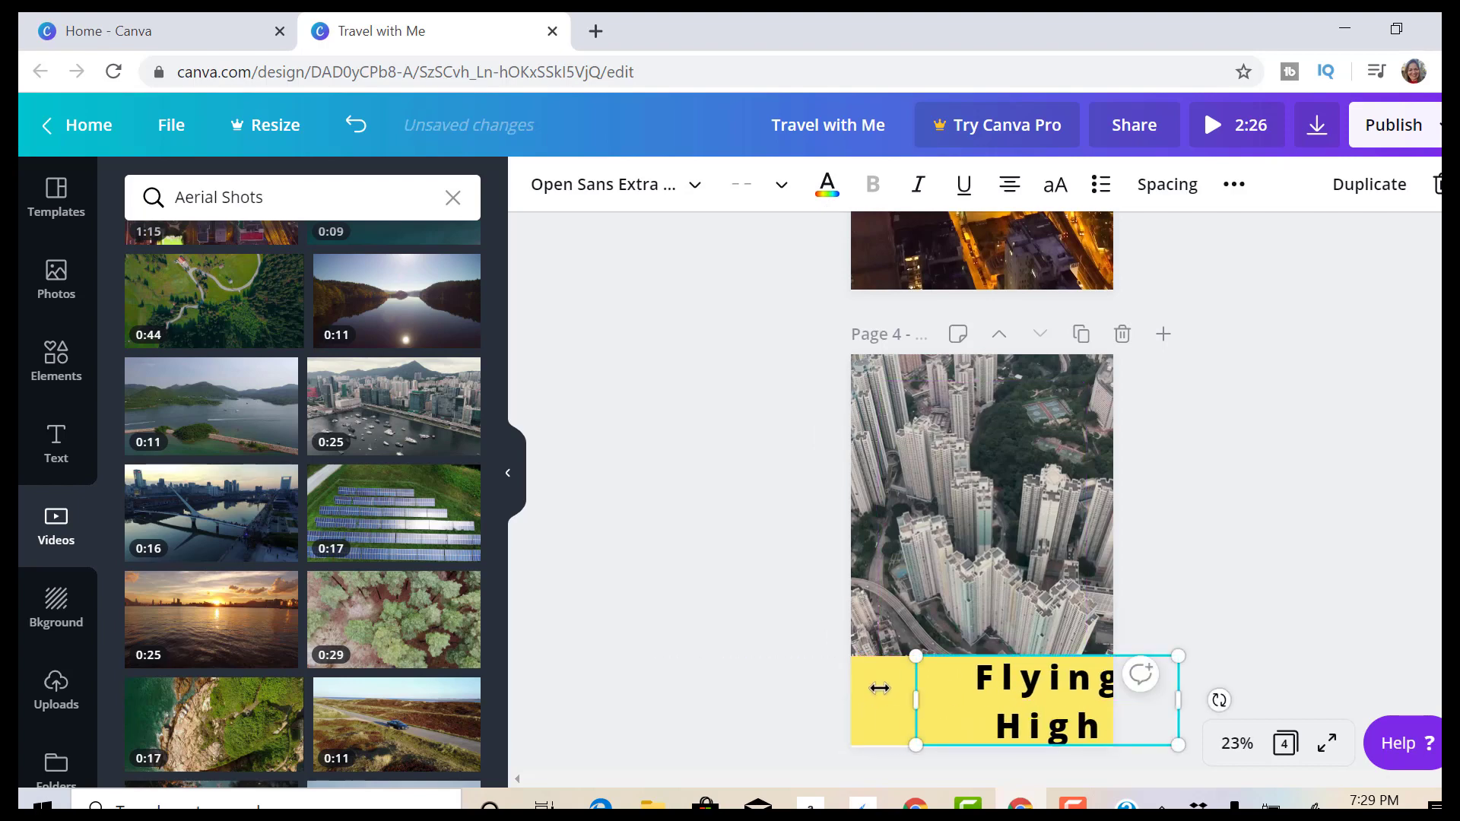
pyautogui.click(878, 705)
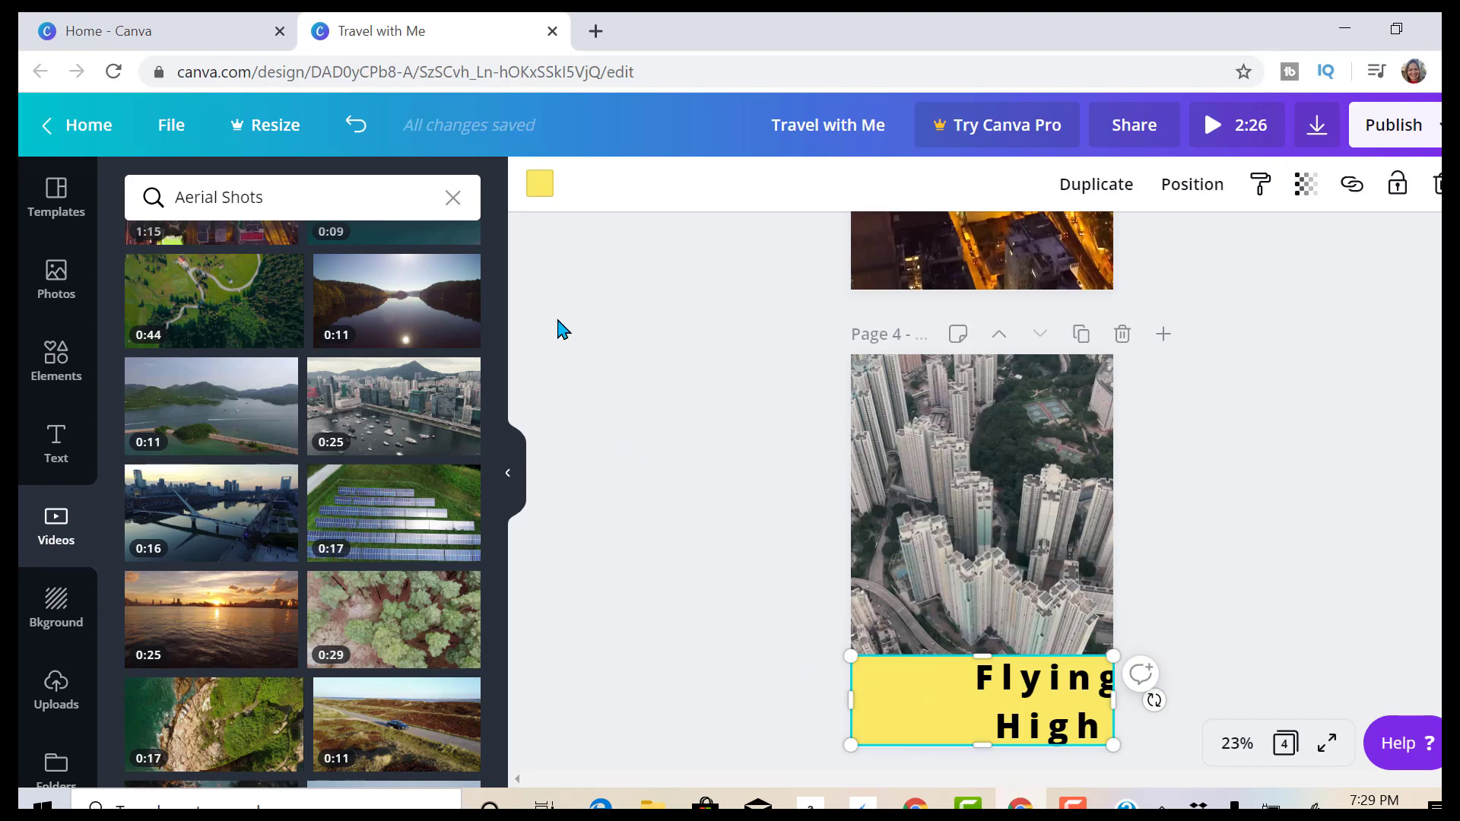
pyautogui.click(539, 201)
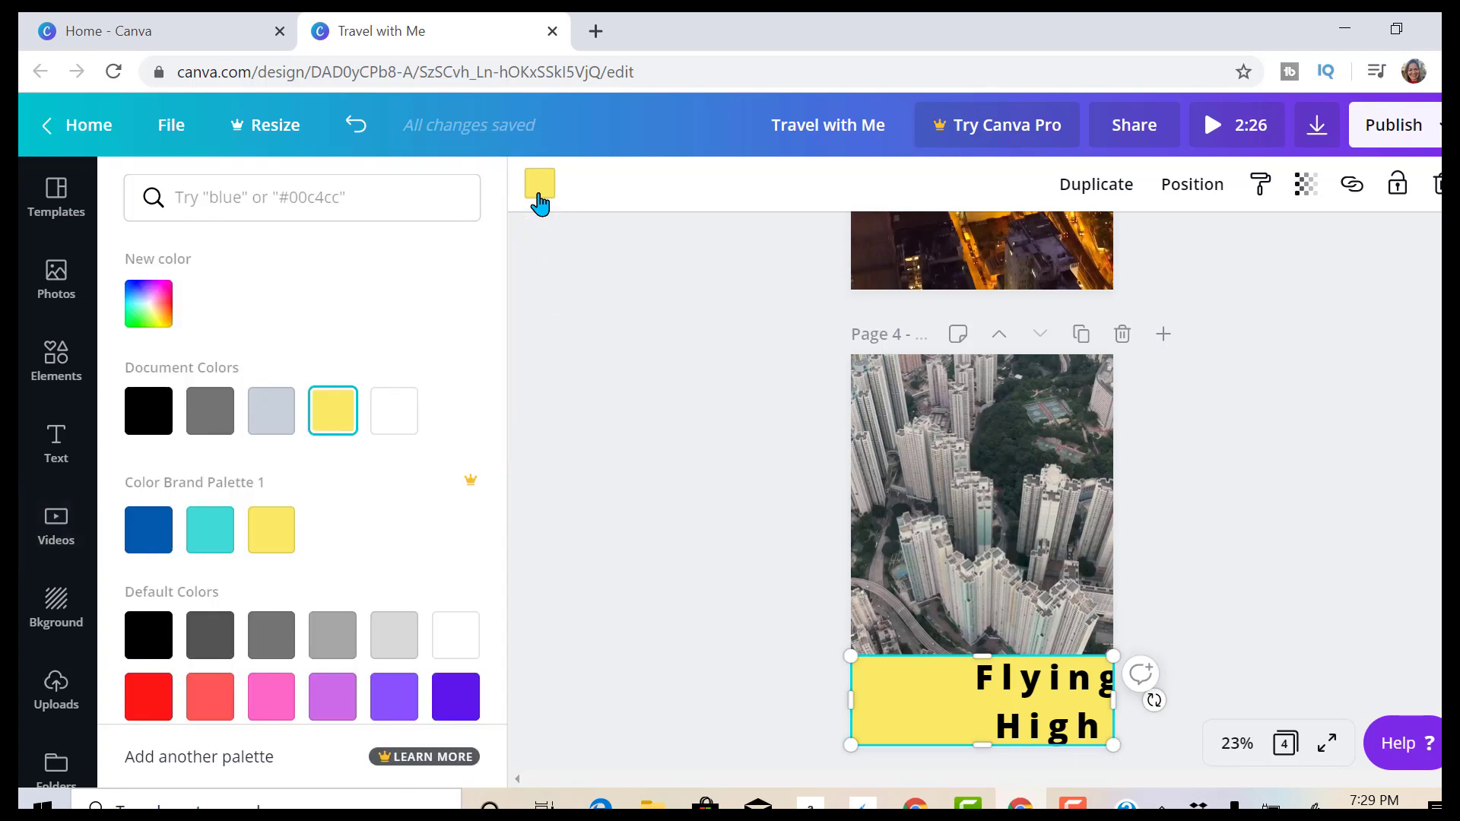
pyautogui.click(279, 423)
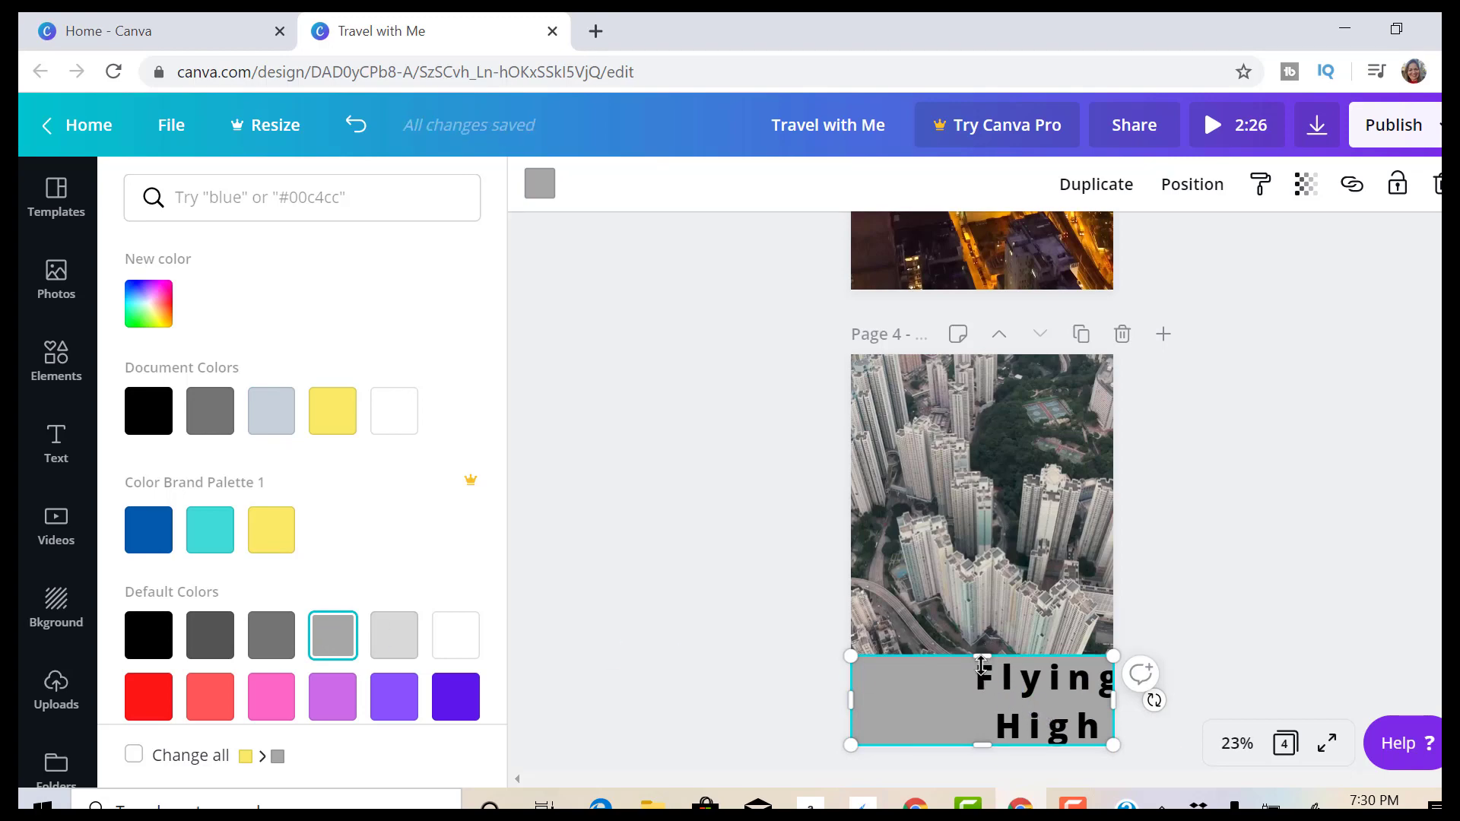
pyautogui.moveTo(973, 705); pyautogui.dragTo(910, 699)
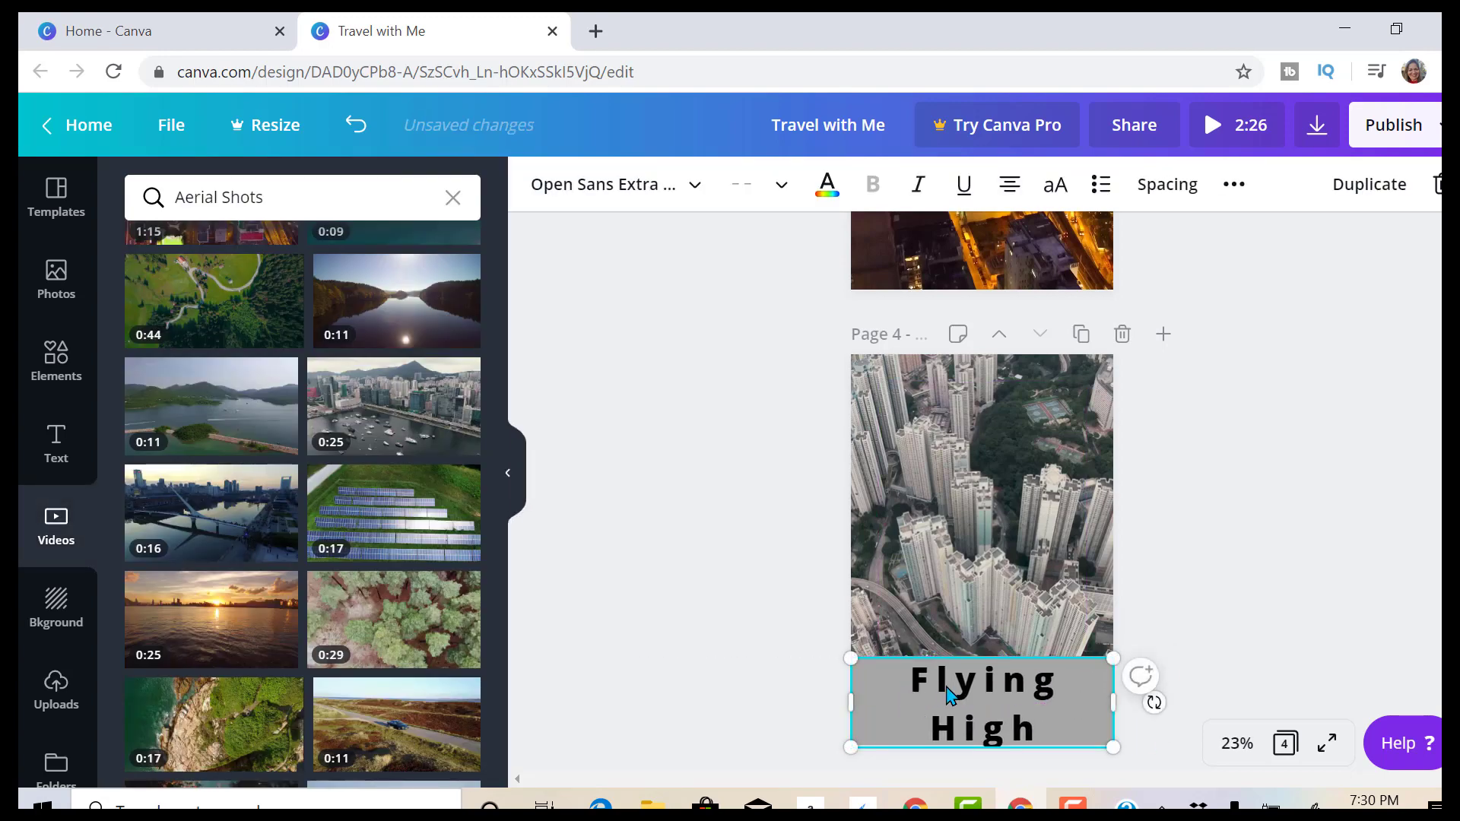
# Replace the "Flying High" heading text on page 4 with "Travel Time".
pyautogui.doubleClick(946, 687)
pyautogui.write('Tra')
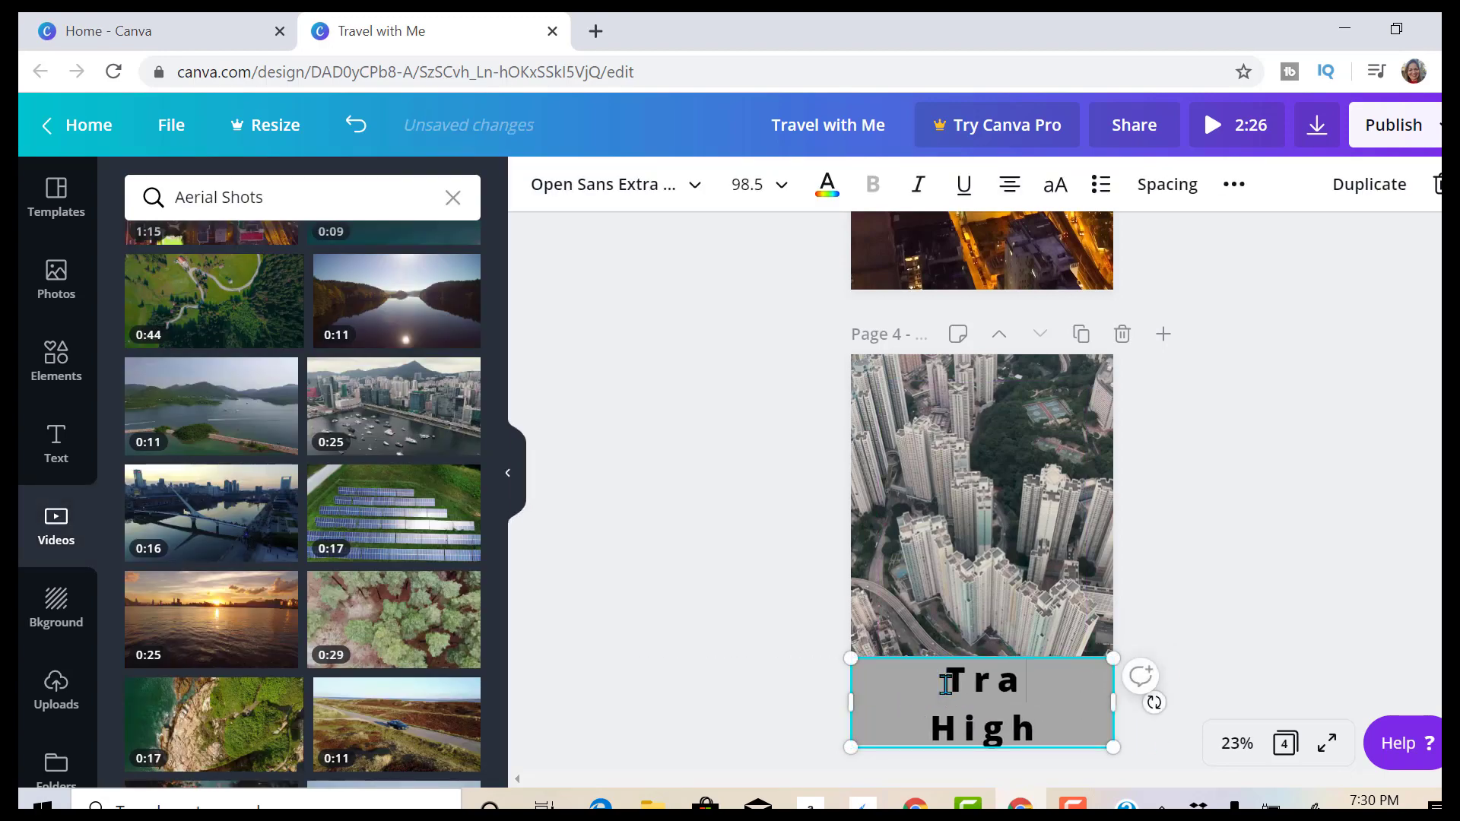
pyautogui.write('vel')
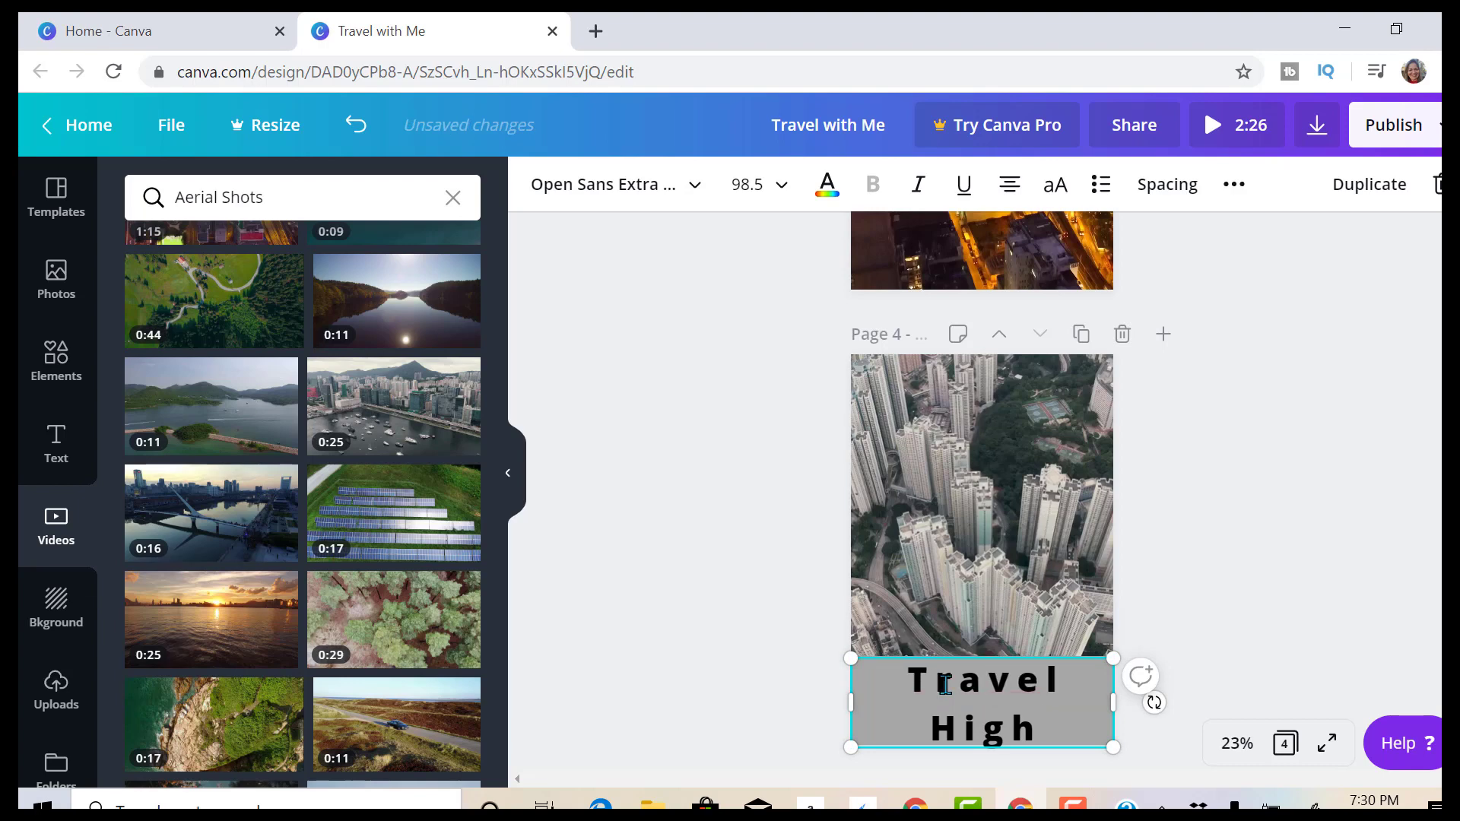
pyautogui.press('BackSpace')
pyautogui.press('BackSpace')
pyautogui.press('BackSpace')
pyautogui.press('BackSpace')
pyautogui.write('Time')
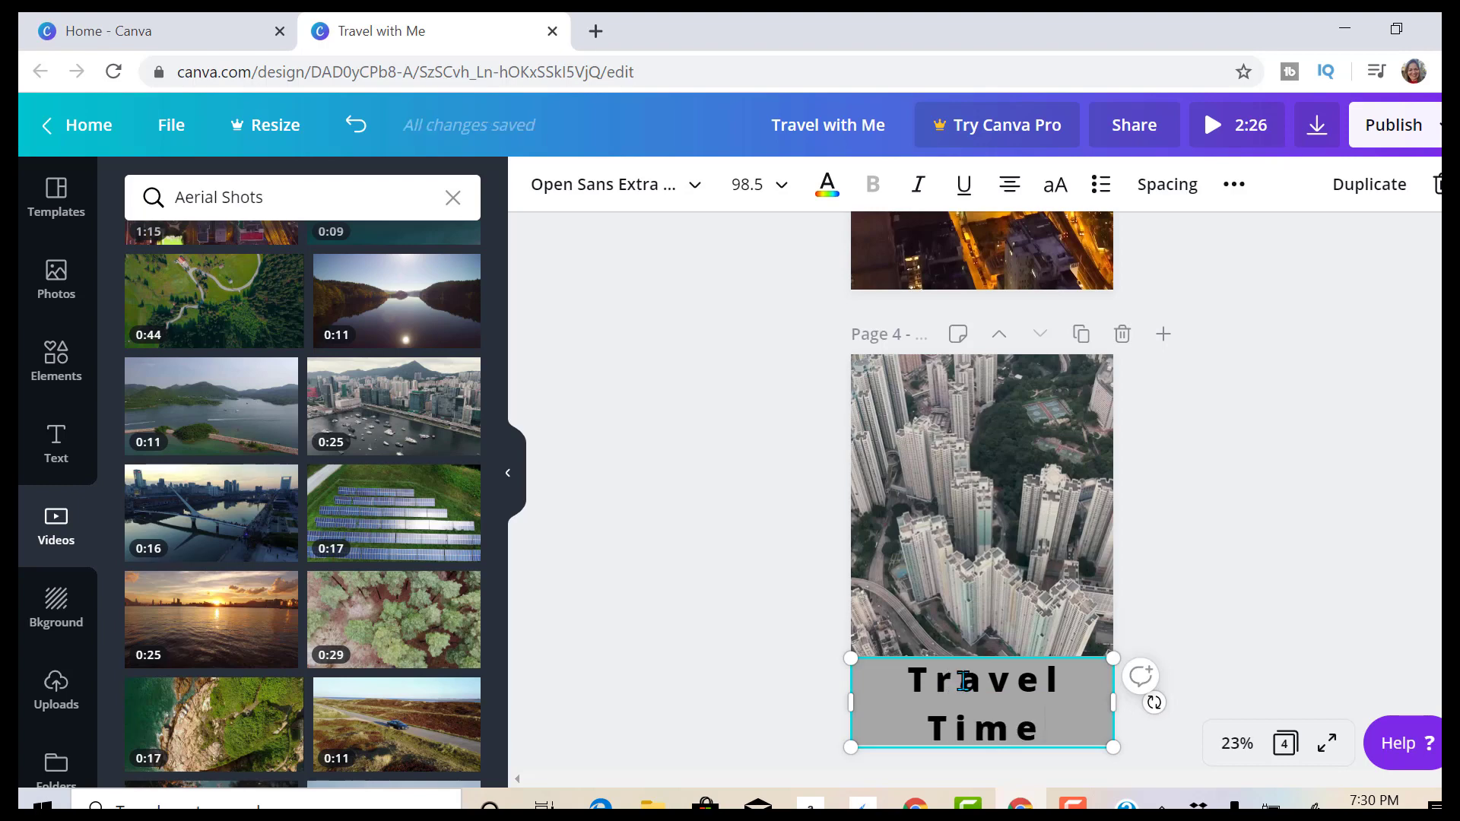
# Set the word "Travel" in page 4's heading to the Adumu Regular font with letter spacing 411.
pyautogui.doubleClick(963, 681)
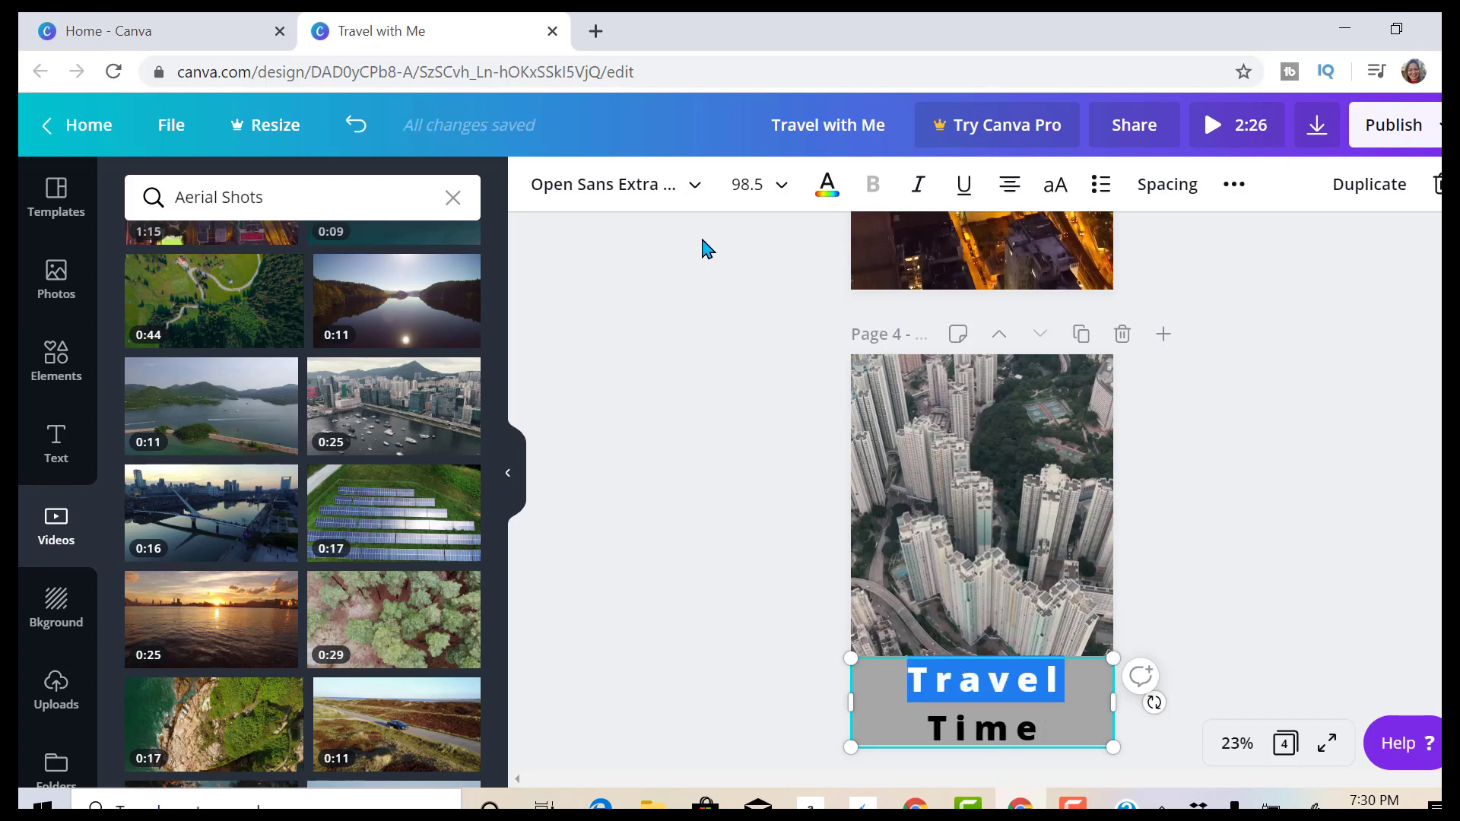
pyautogui.click(693, 195)
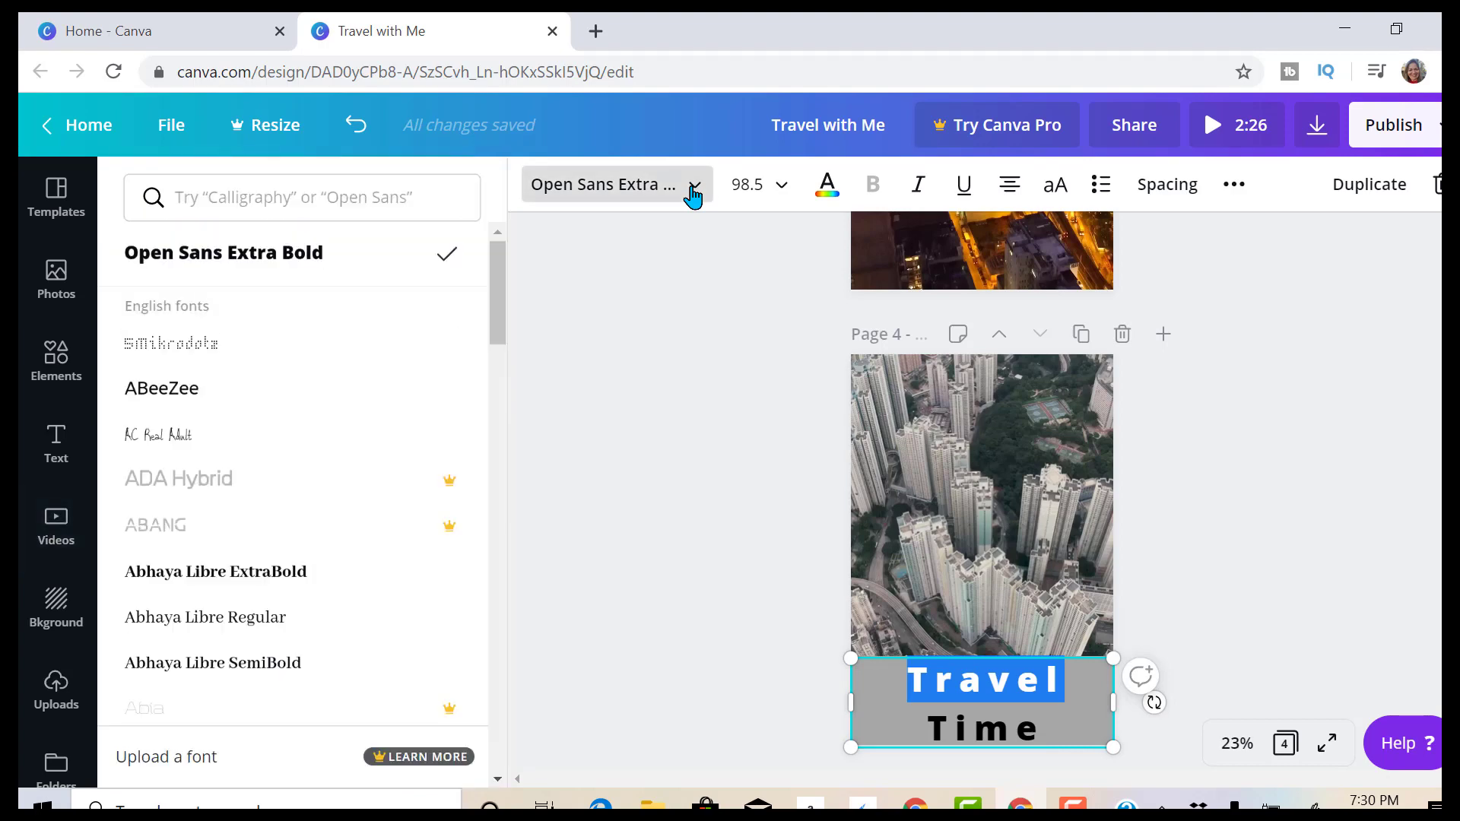
pyautogui.moveTo(497, 294); pyautogui.dragTo(502, 479)
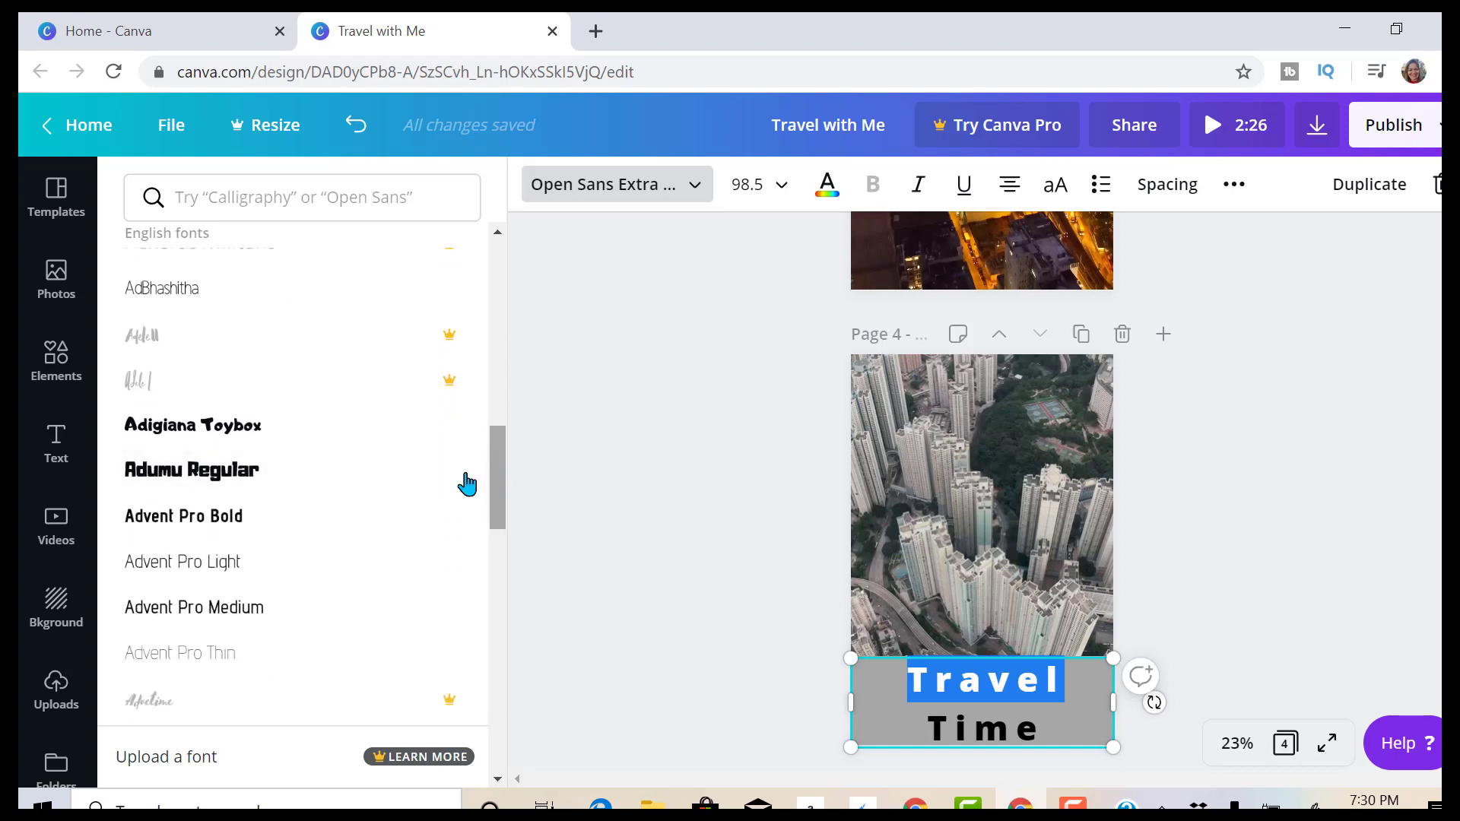
pyautogui.click(251, 479)
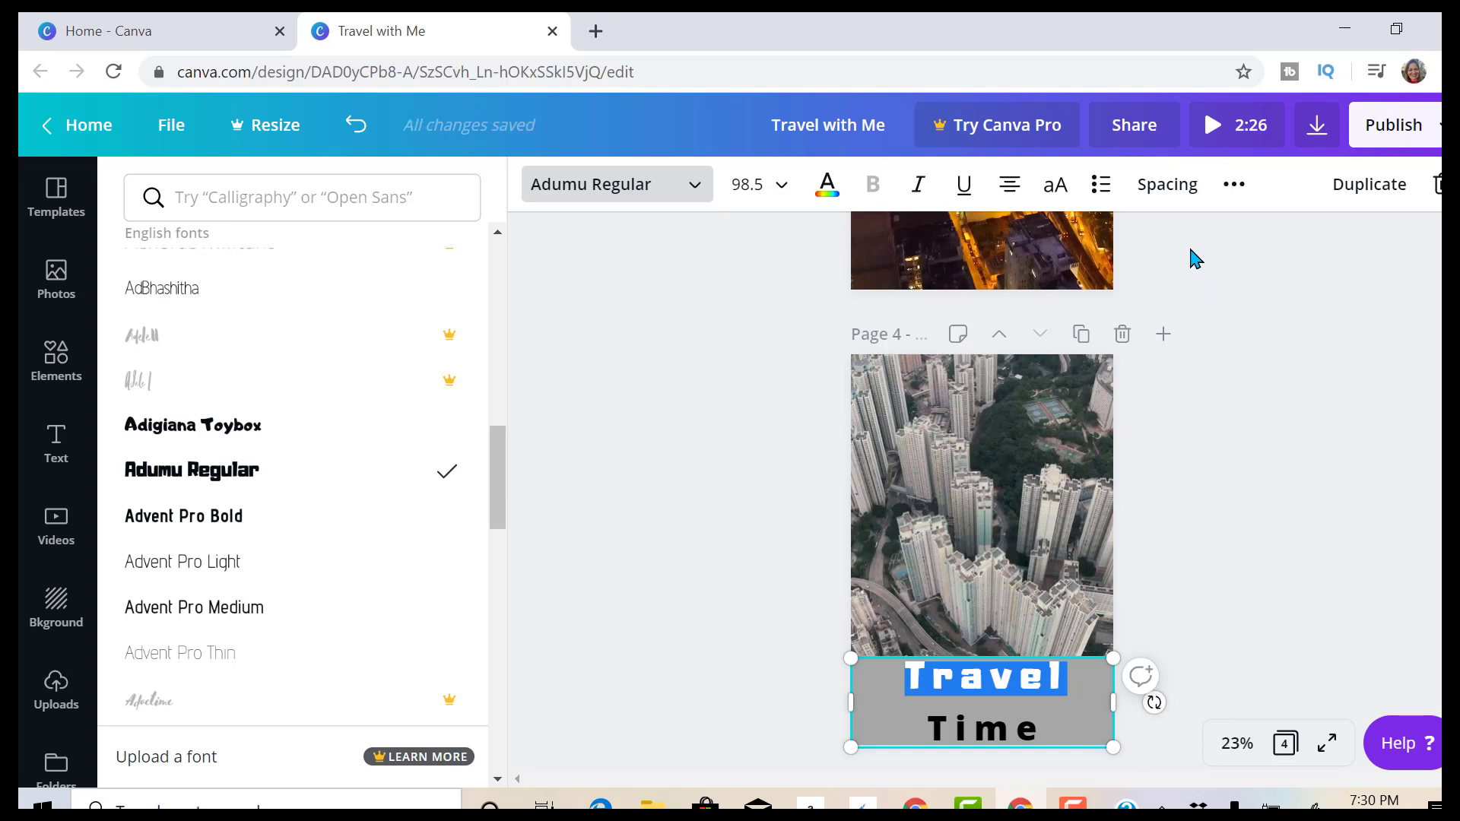
pyautogui.click(1173, 204)
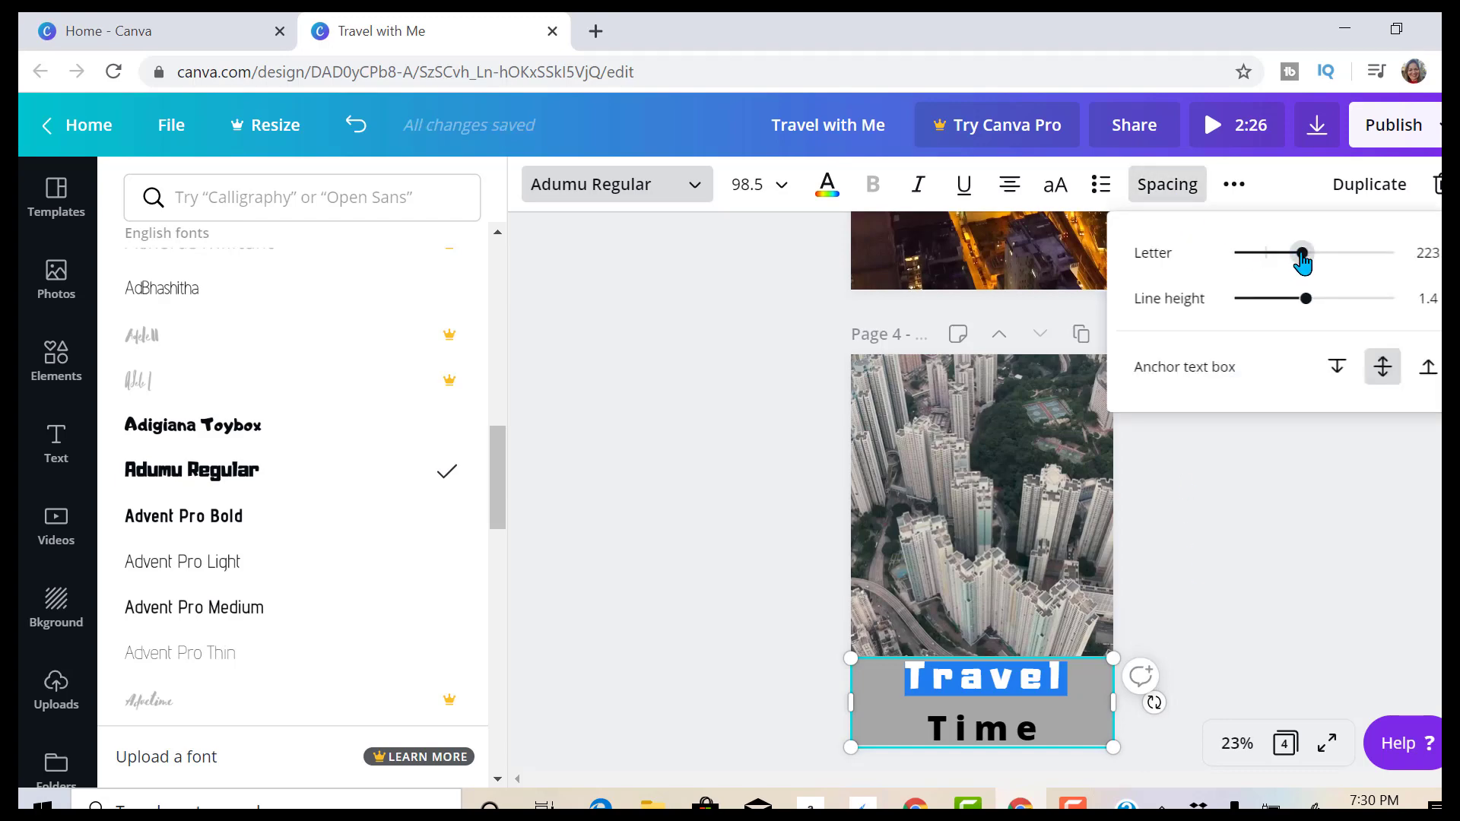
pyautogui.moveTo(1302, 257); pyautogui.dragTo(1334, 262)
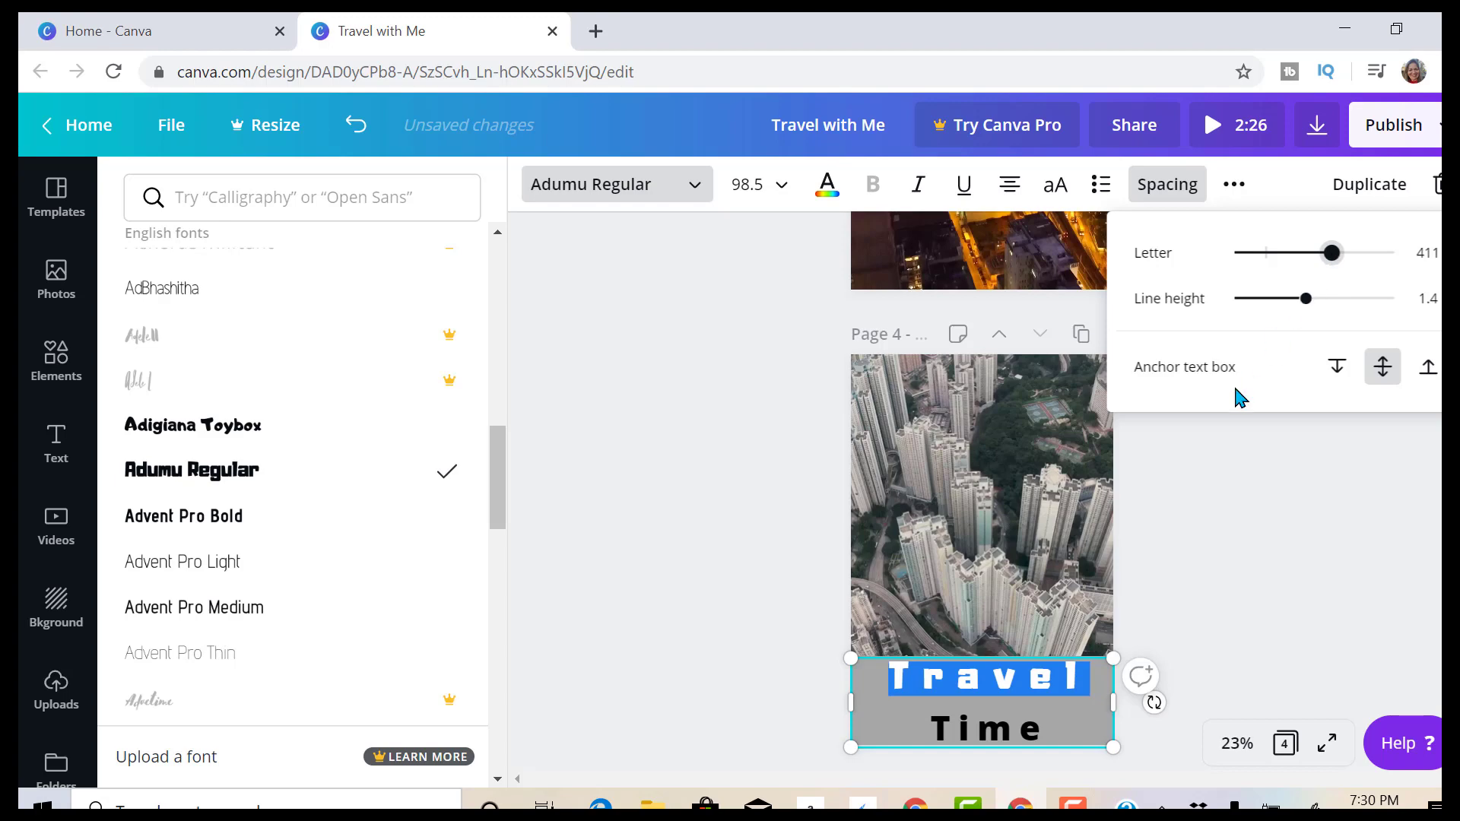
# Set the word "Time" in page 4's heading to the Alegreya Sans SC Black font with letter spacing 398.
pyautogui.doubleClick(998, 731)
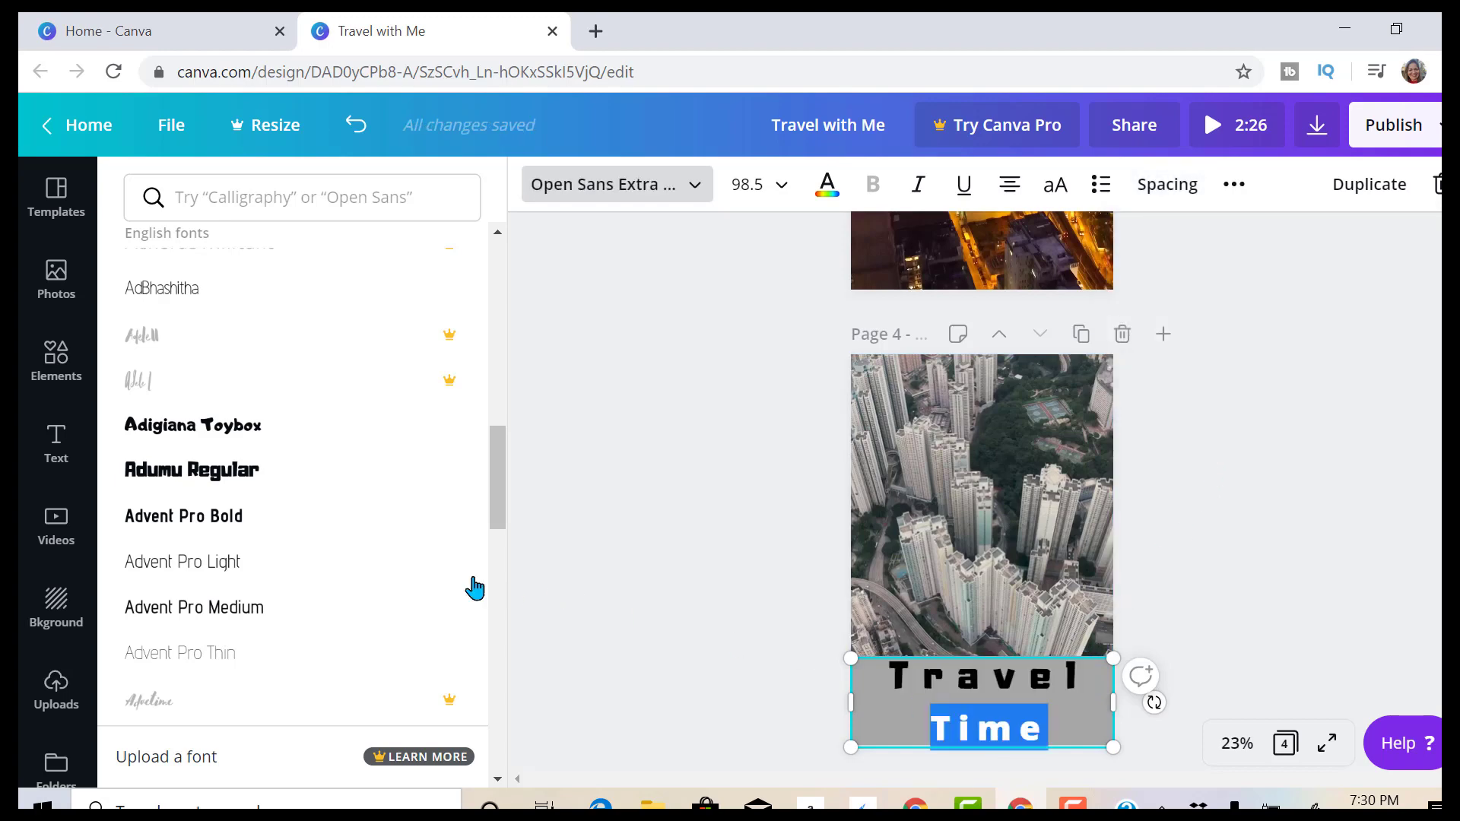
pyautogui.moveTo(500, 514); pyautogui.dragTo(498, 684)
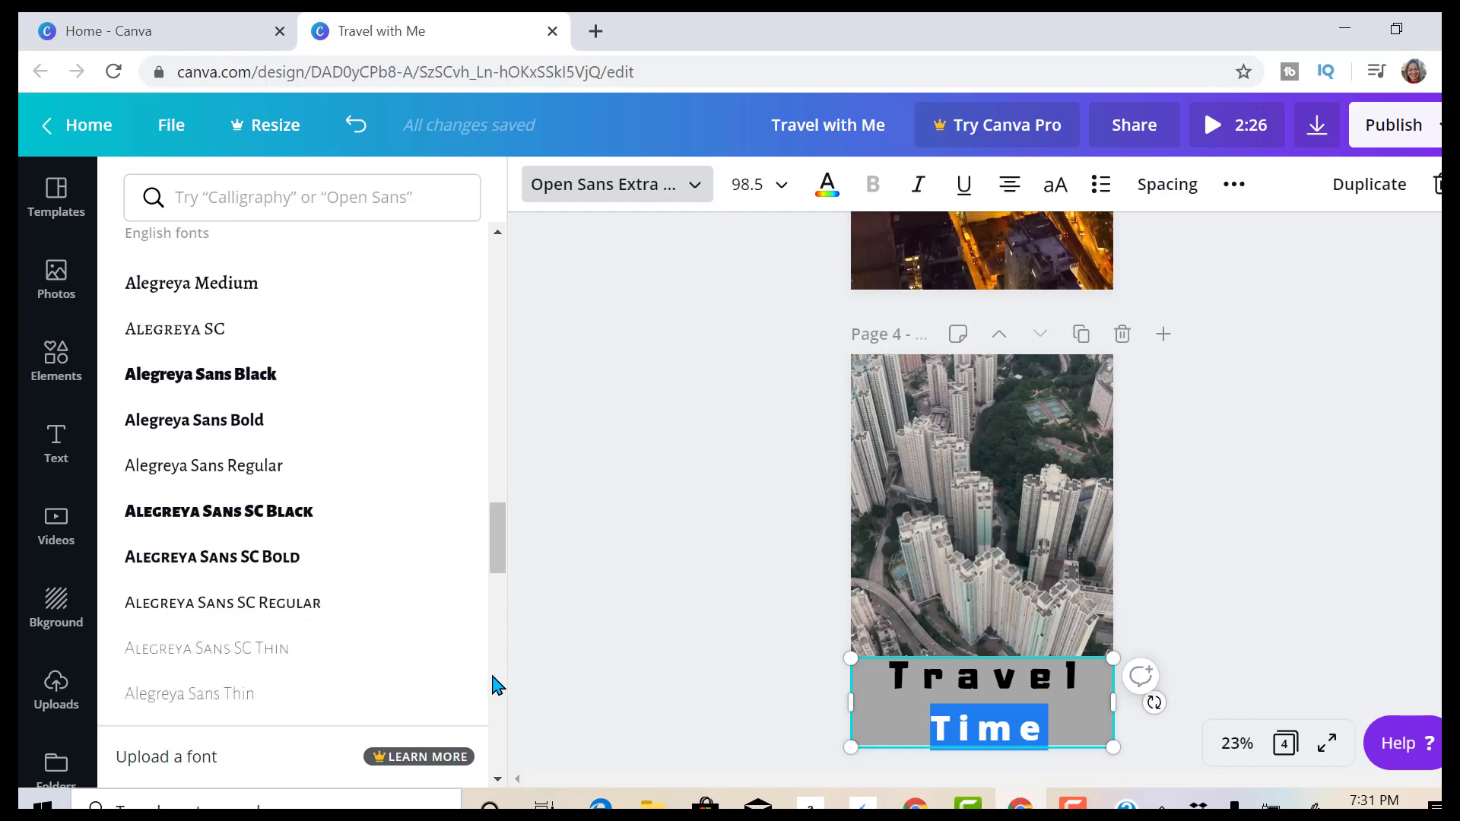
pyautogui.click(262, 517)
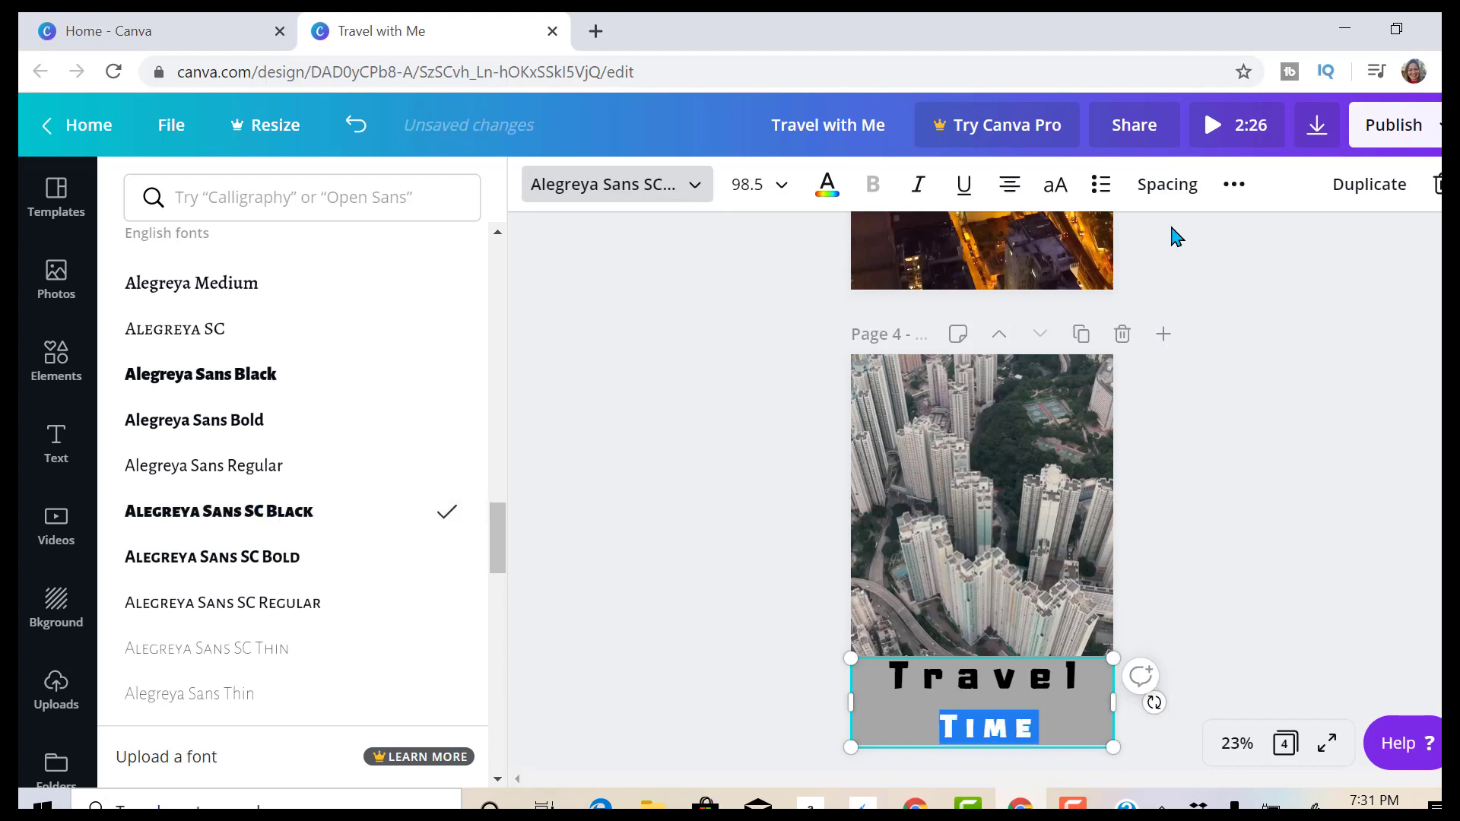
pyautogui.click(1165, 190)
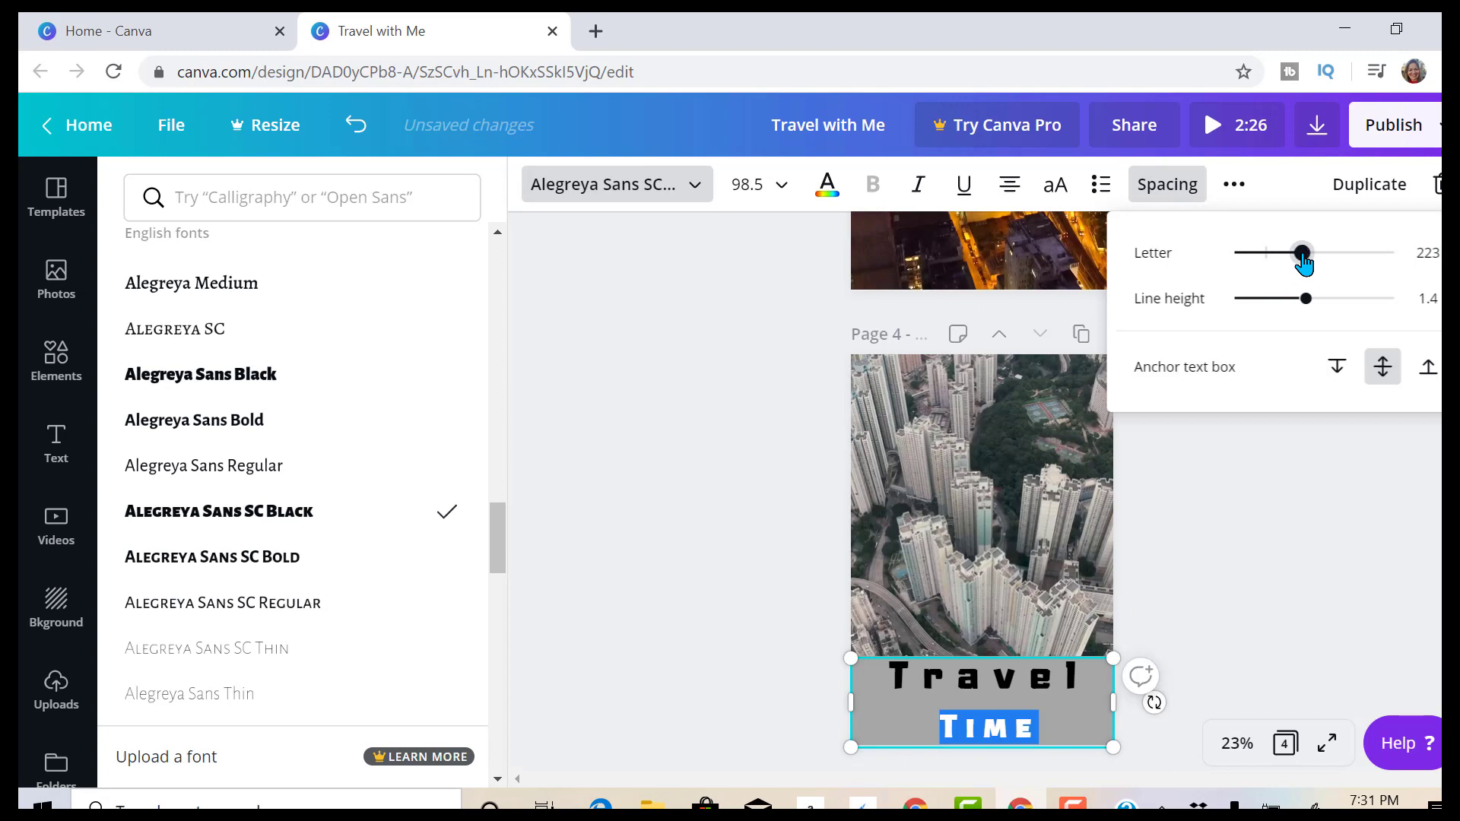
pyautogui.moveTo(1302, 260); pyautogui.dragTo(1331, 260)
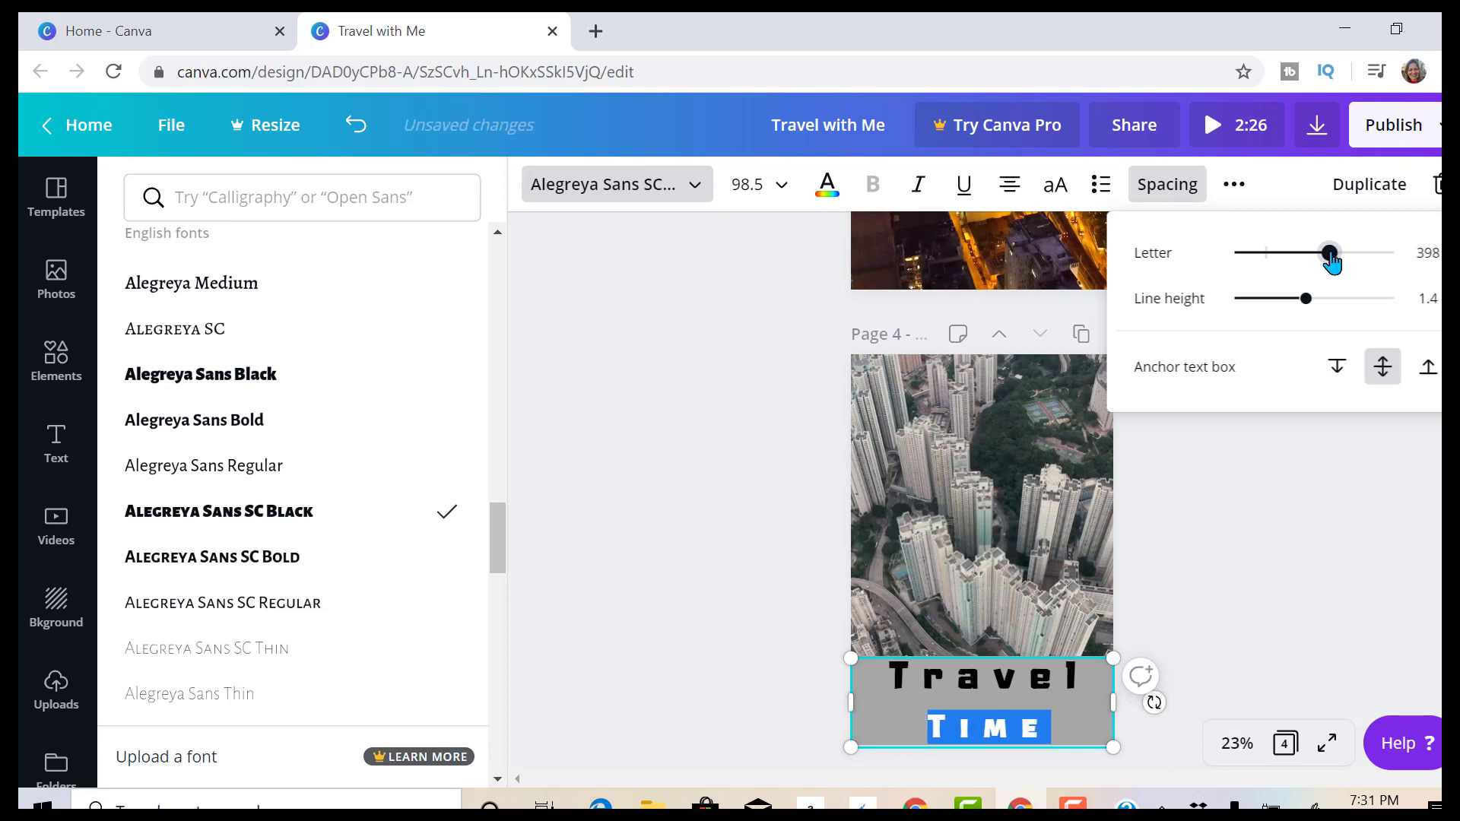
# Set the line height of page 4's "Travel Time" heading to 0.98 and deselect it.
pyautogui.moveTo(1306, 301); pyautogui.dragTo(1272, 301)
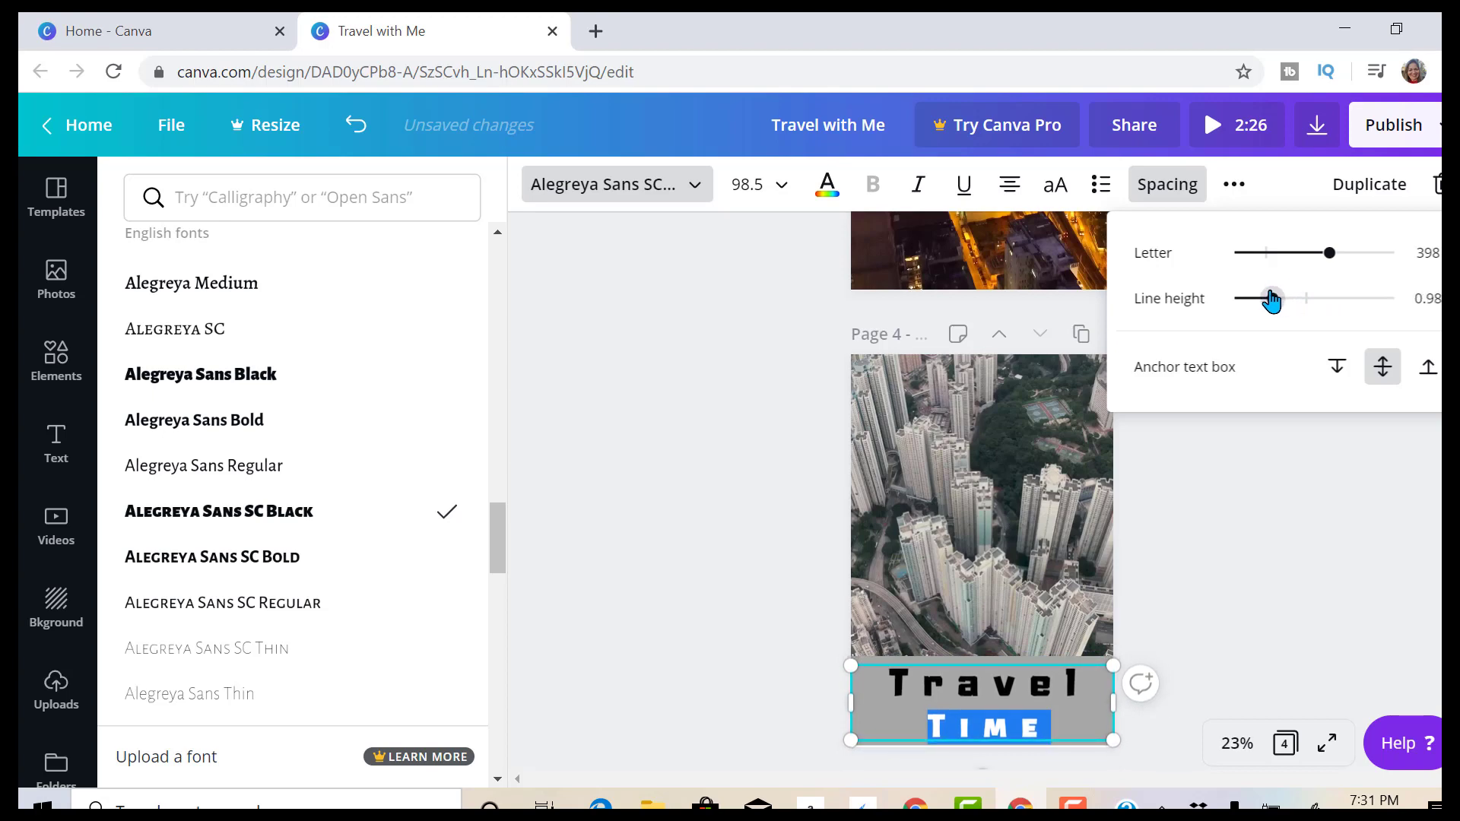
pyautogui.click(646, 432)
pyautogui.click(666, 458)
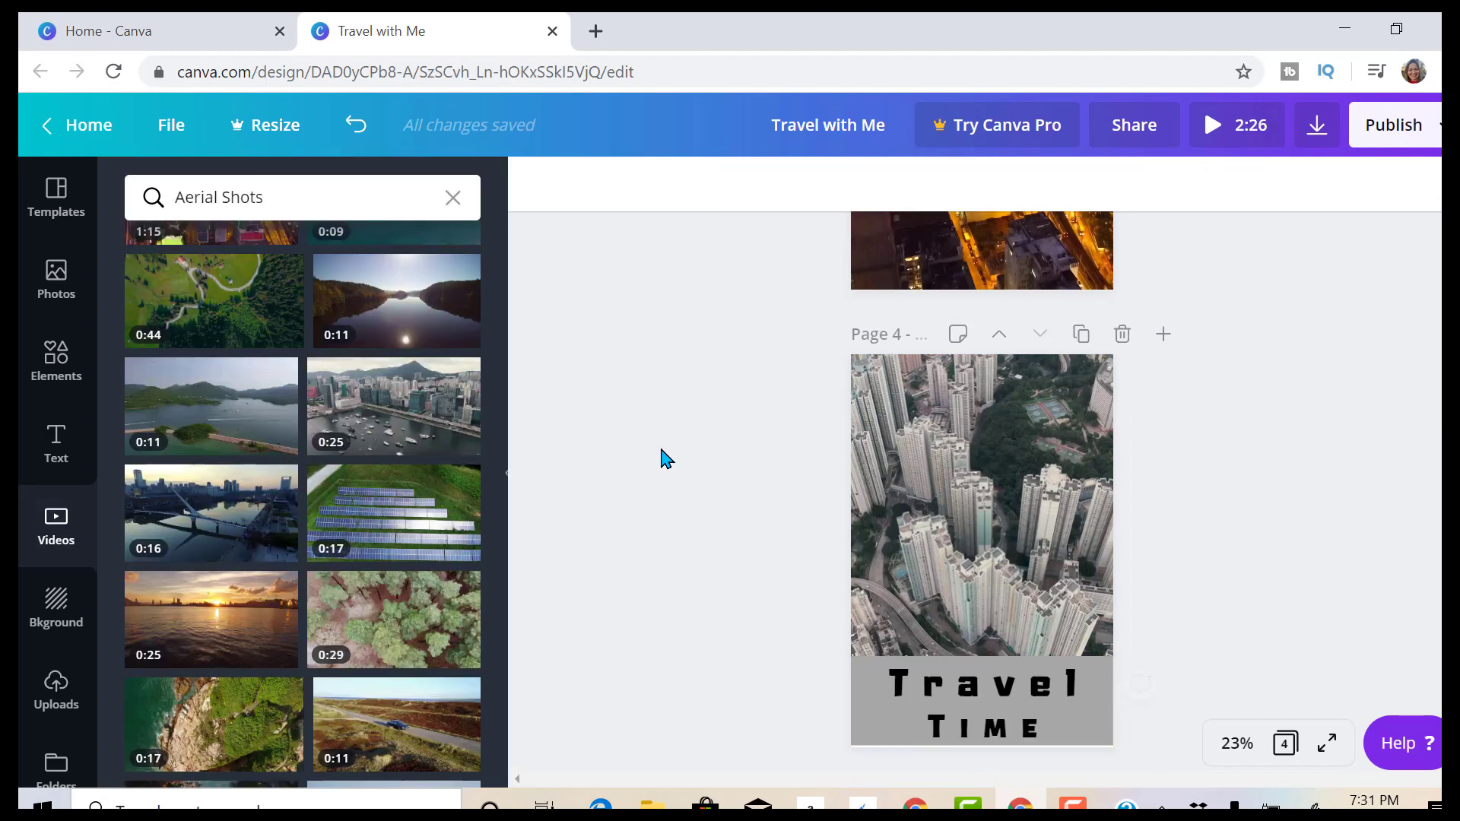
# Duplicate page 4 and replace the copy's harbour city video with the 0:11 video of green hills and water from the Aerial Shots results.
pyautogui.click(1080, 333)
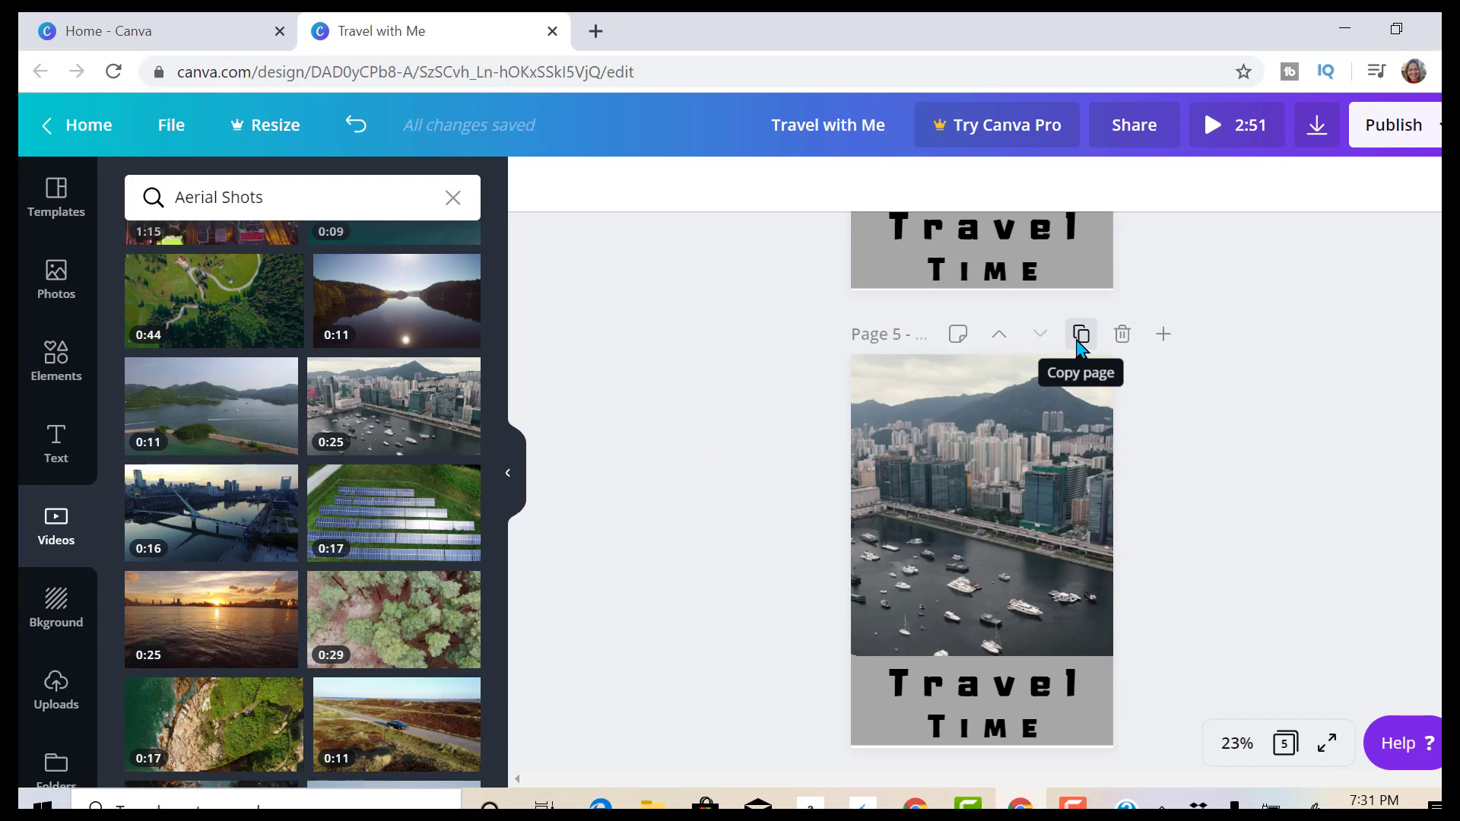
pyautogui.click(266, 408)
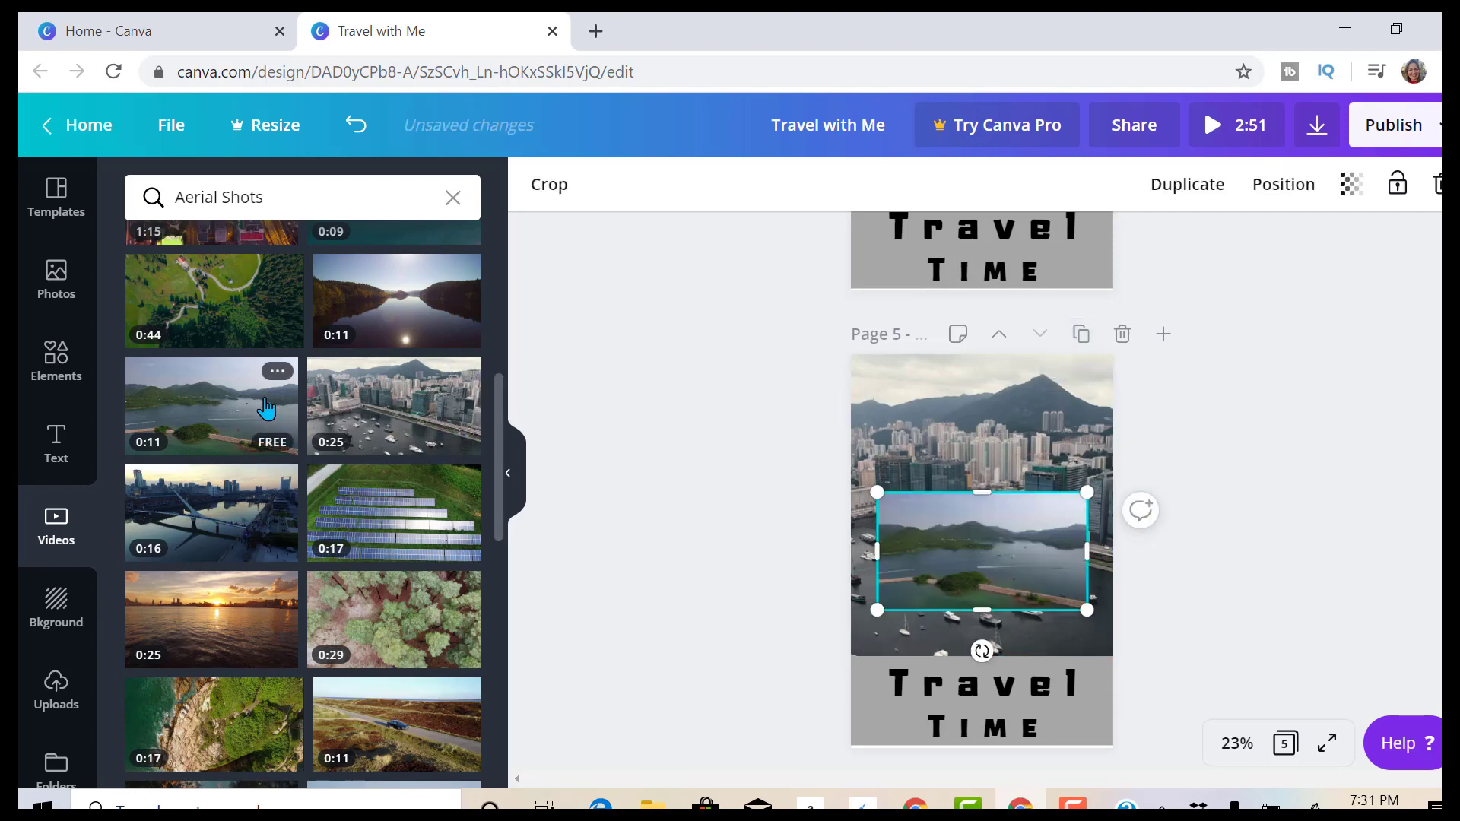
pyautogui.click(945, 384)
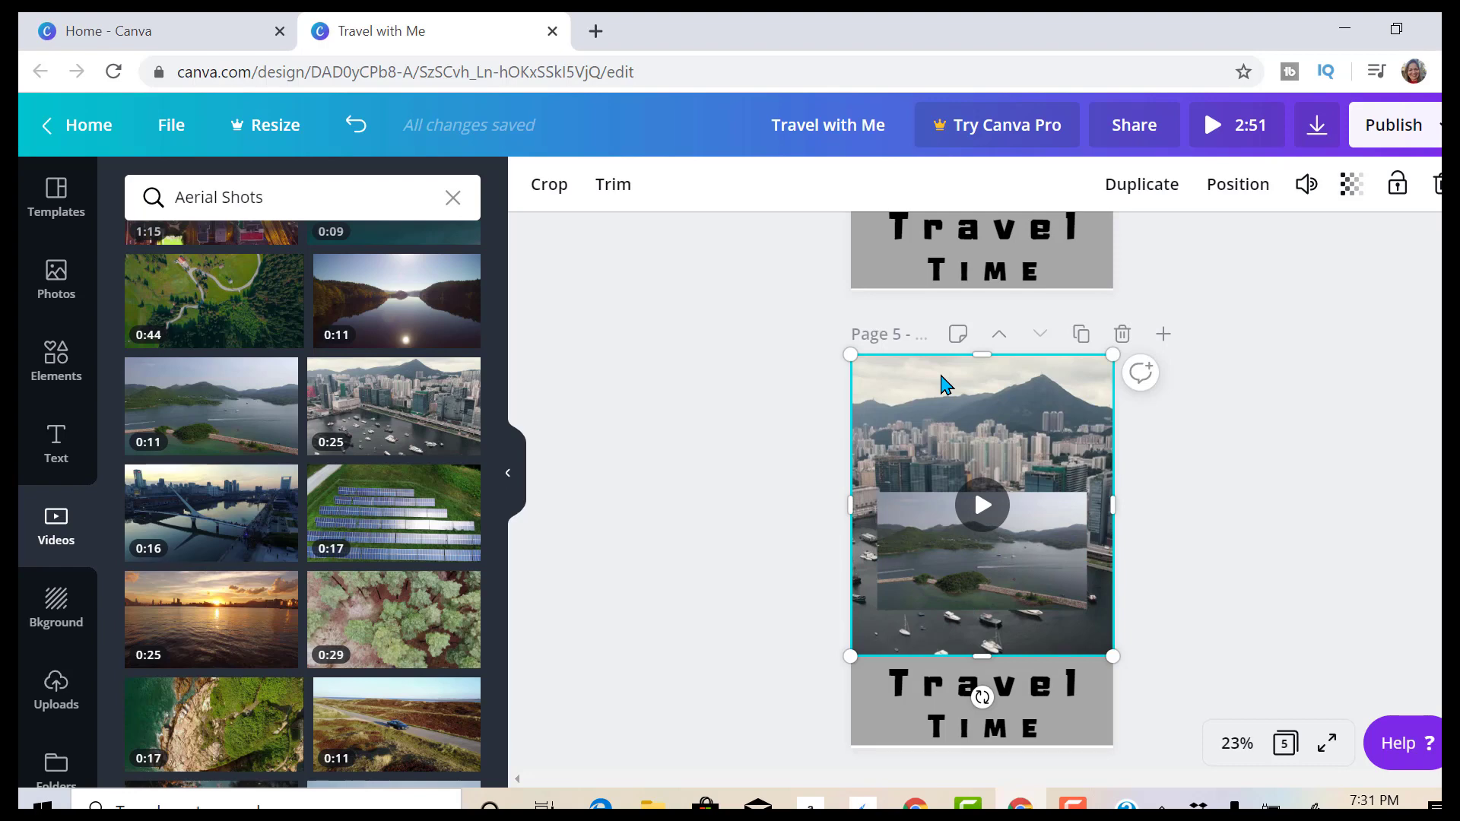
pyautogui.press('Delete')
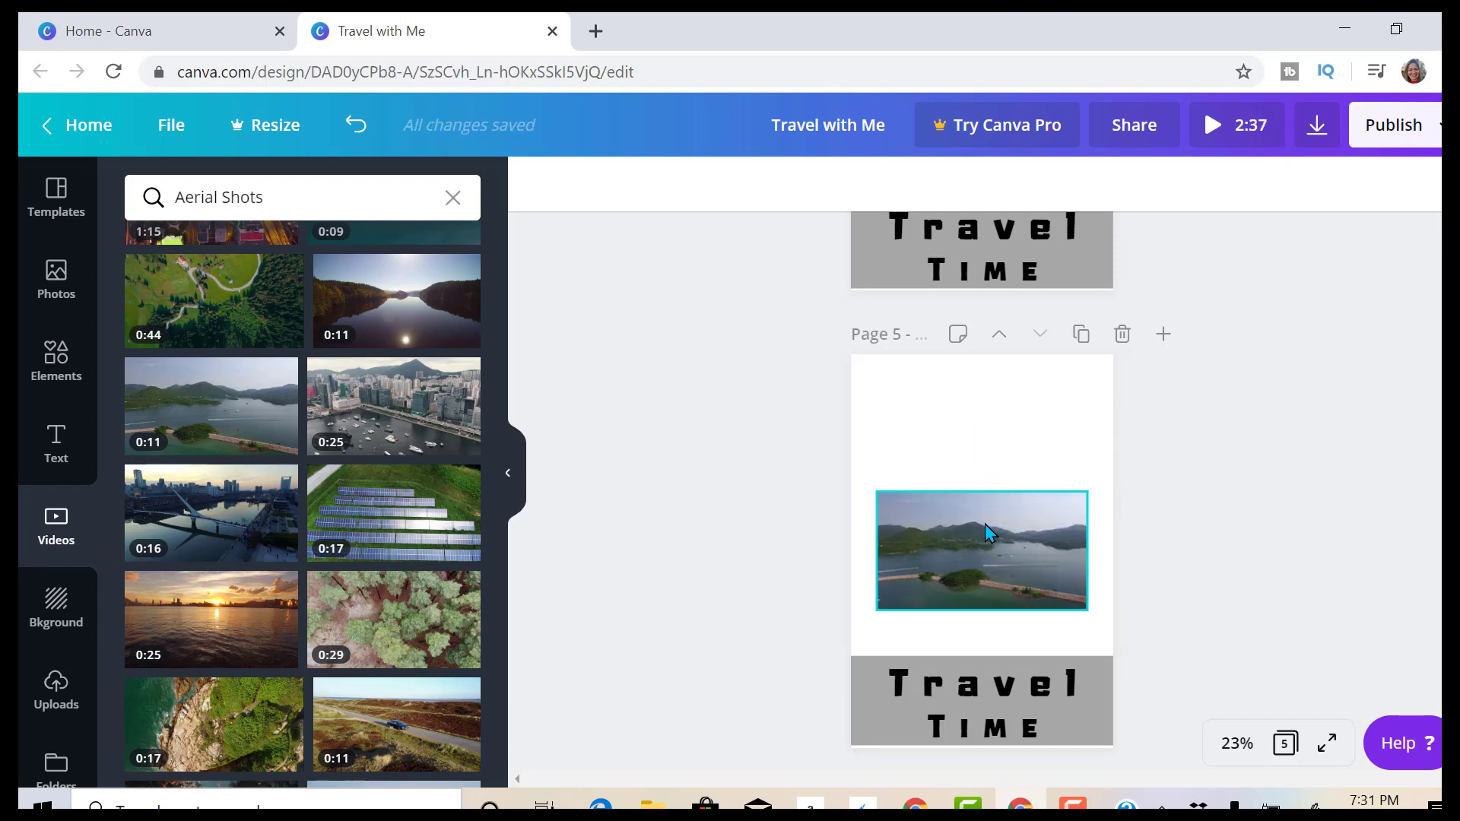
# Stretch the green hills and water video on all four sides to cover the whole of page 5.
pyautogui.click(985, 525)
pyautogui.moveTo(982, 494); pyautogui.dragTo(998, 350)
pyautogui.moveTo(878, 480); pyautogui.dragTo(850, 481)
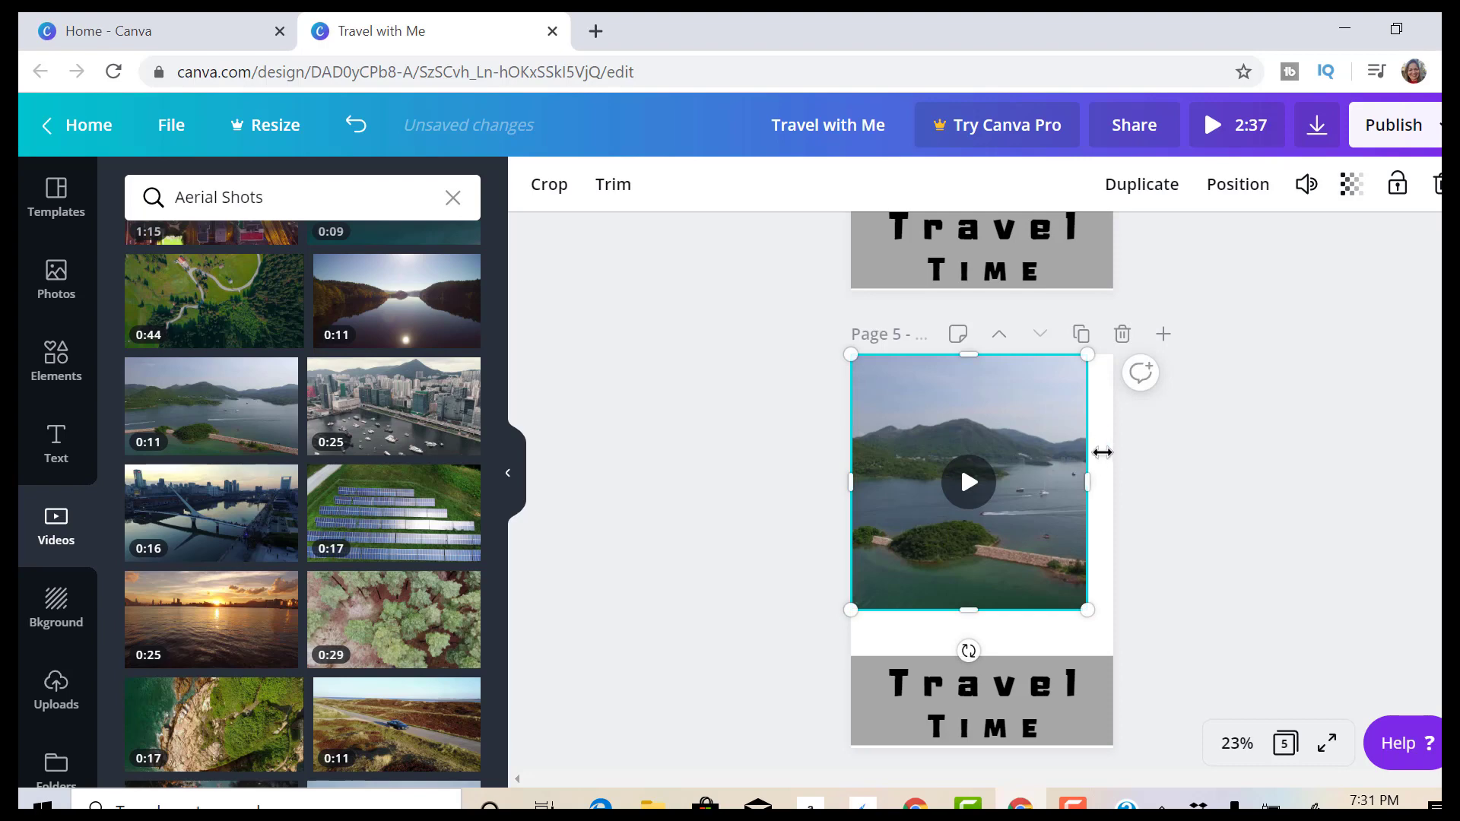
pyautogui.moveTo(1088, 481); pyautogui.dragTo(1117, 481)
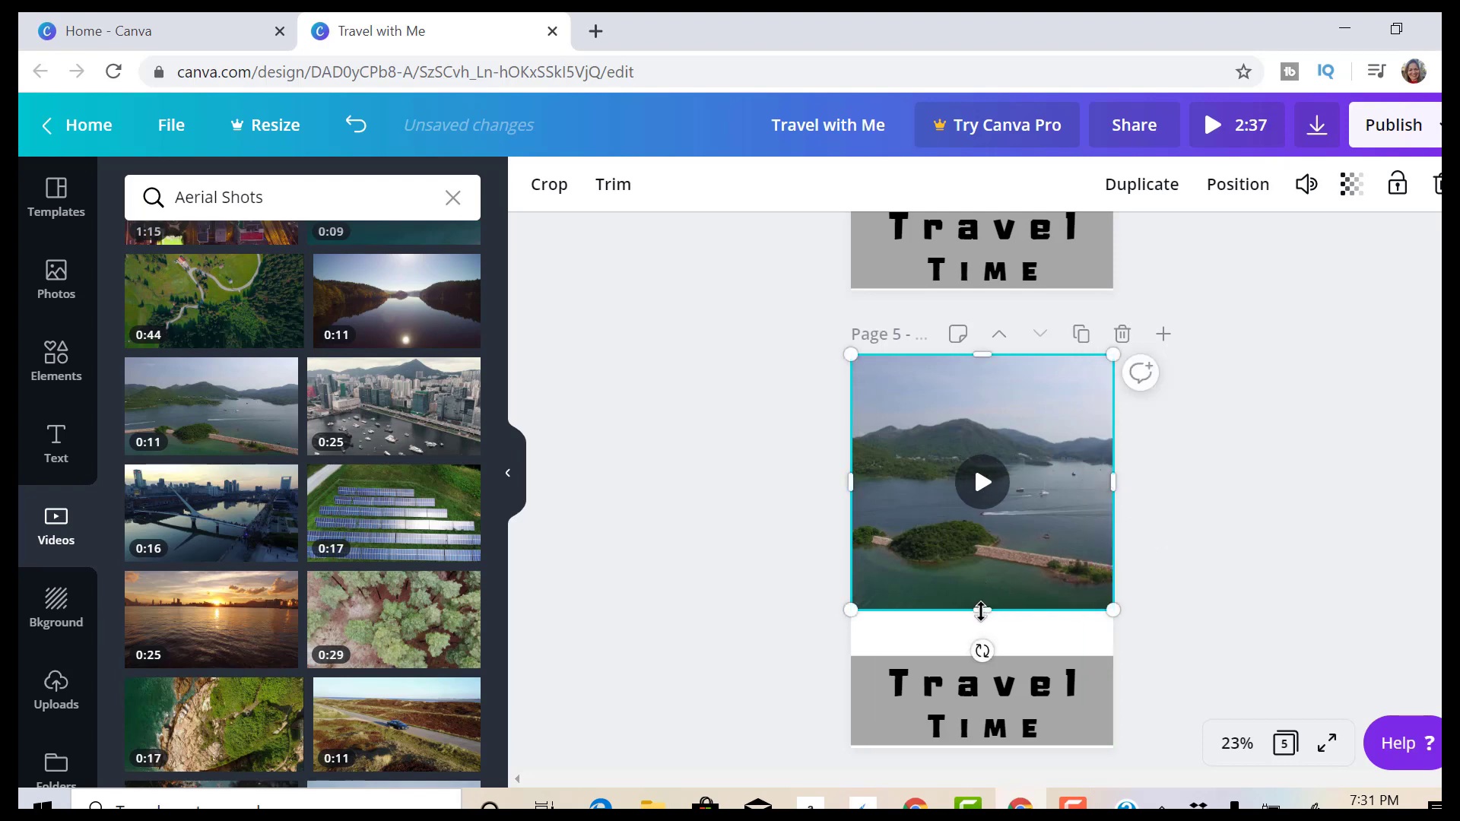
pyautogui.moveTo(980, 609); pyautogui.dragTo(984, 746)
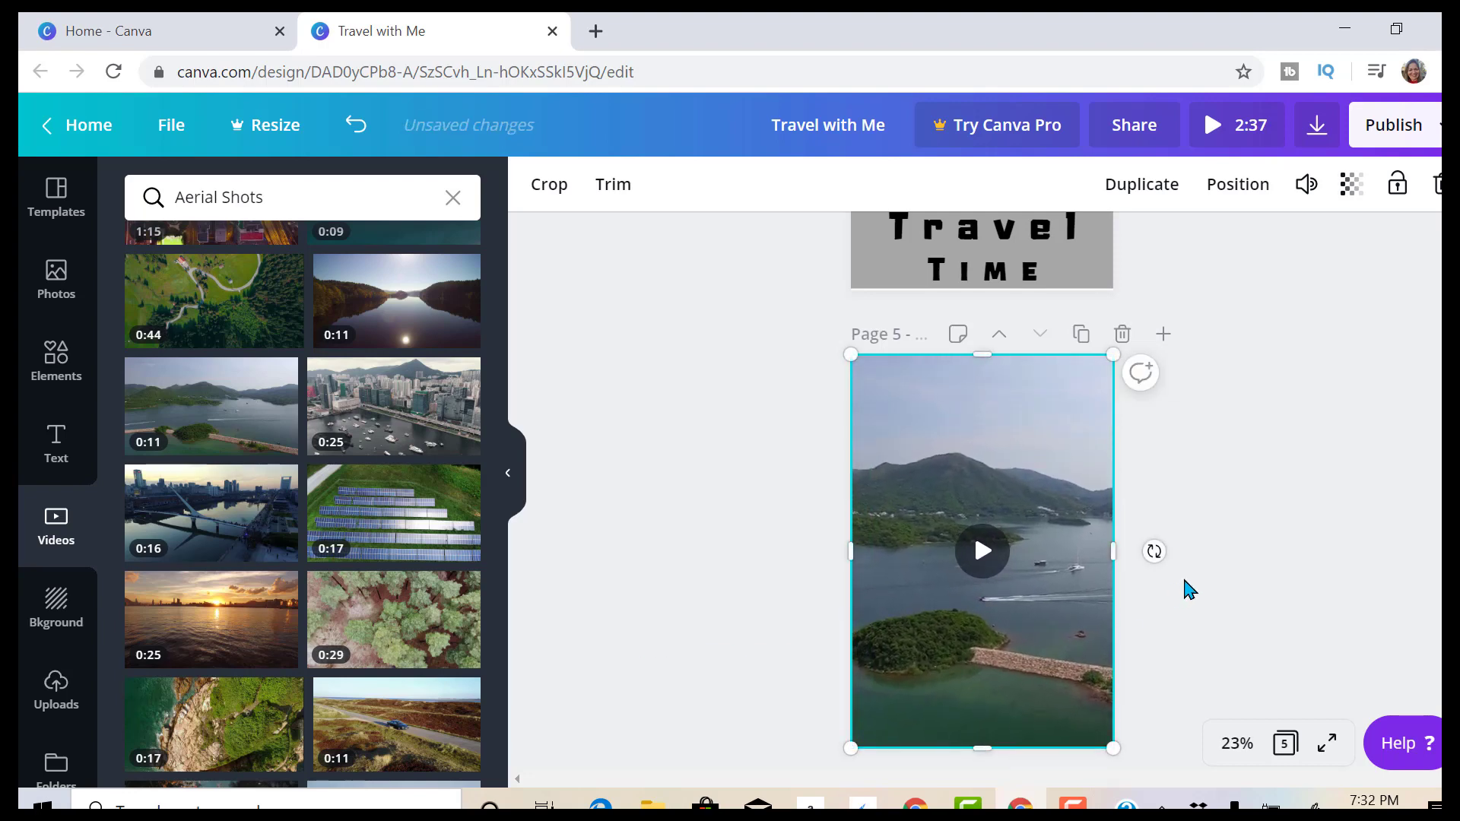
# Send page 5's video to the back, behind the grey rectangle and "Travel Time" heading.
pyautogui.click(1238, 199)
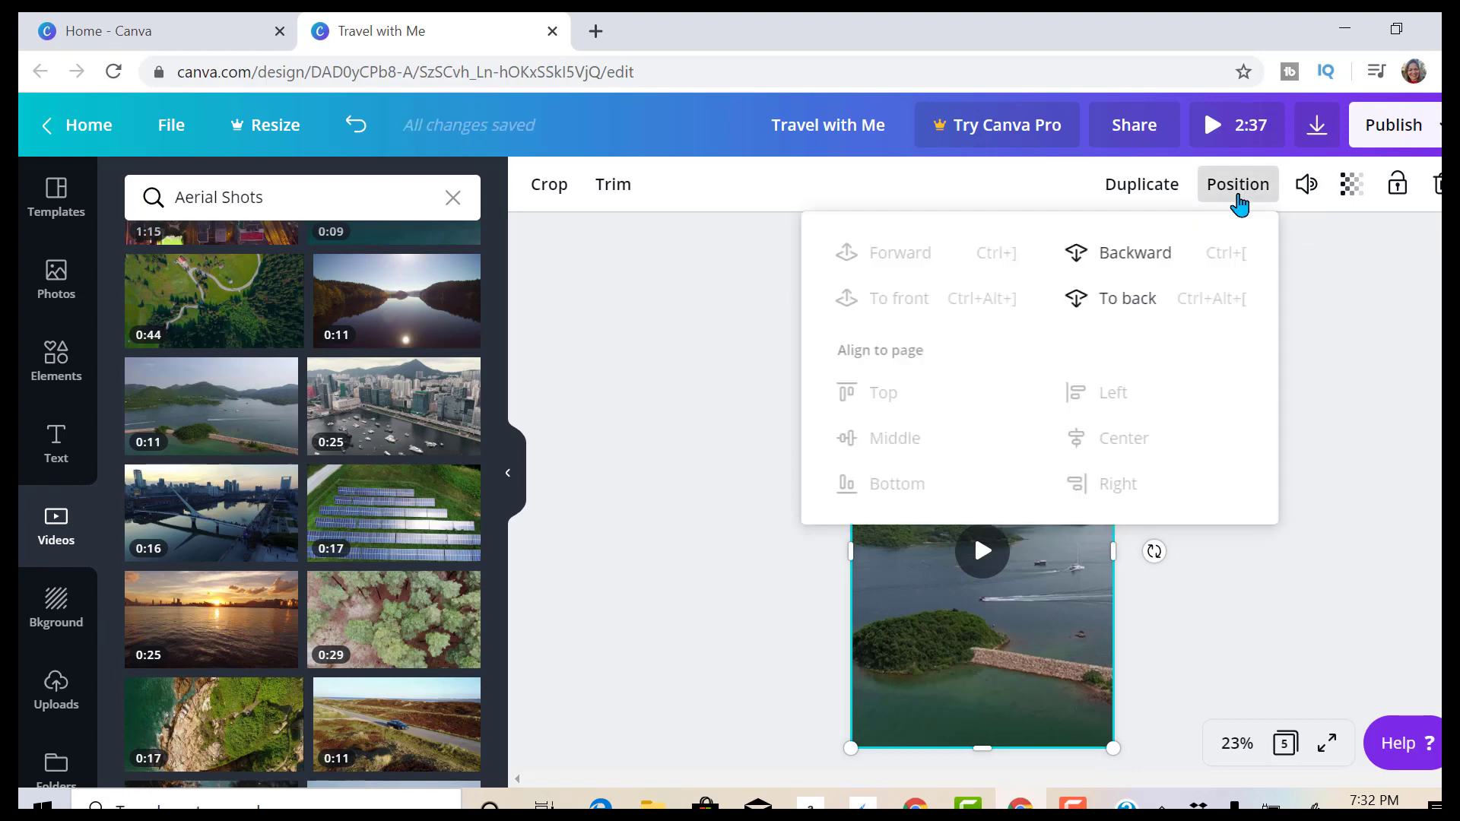
pyautogui.click(1136, 304)
pyautogui.click(1193, 590)
# Replace the word "Travel" with "Sail" in page 5's heading.
pyautogui.click(1092, 696)
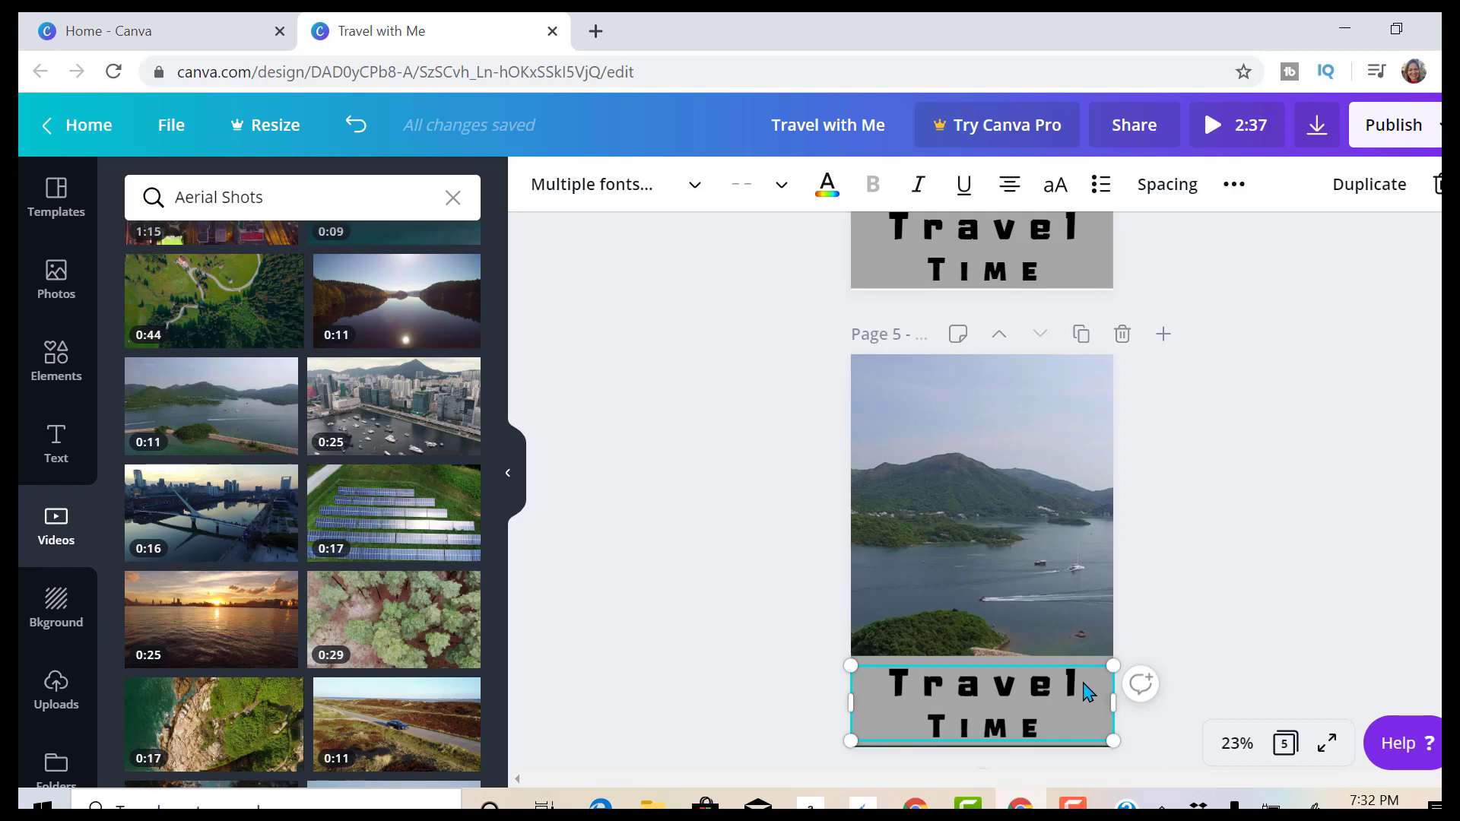
pyautogui.click(1089, 691)
pyautogui.press('BackSpace')
pyautogui.press('BackSpace')
pyautogui.press('BackSpace')
pyautogui.press('BackSpace')
pyautogui.press('BackSpace')
pyautogui.press('BackSpace')
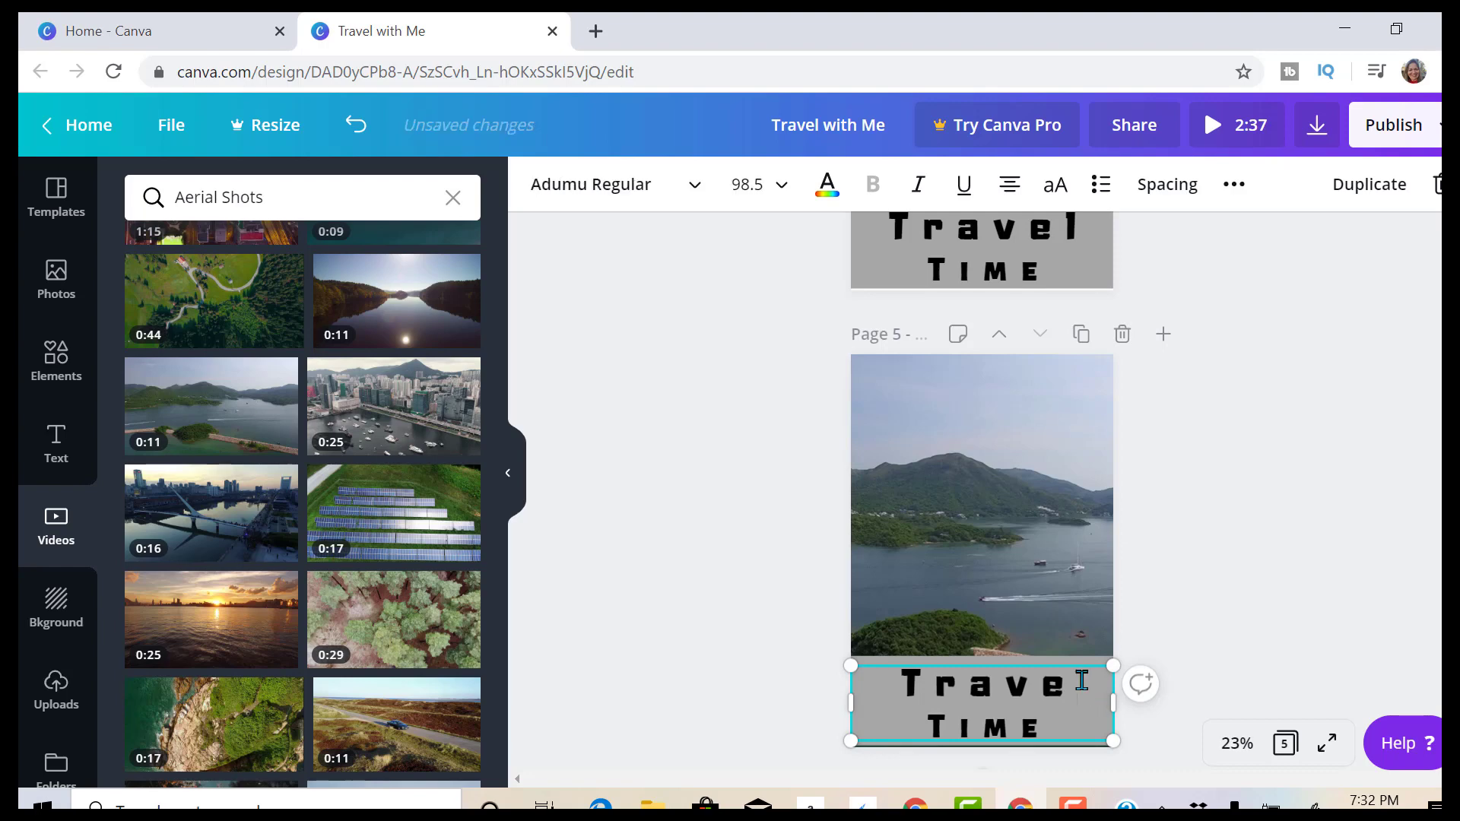
pyautogui.write('Sail')
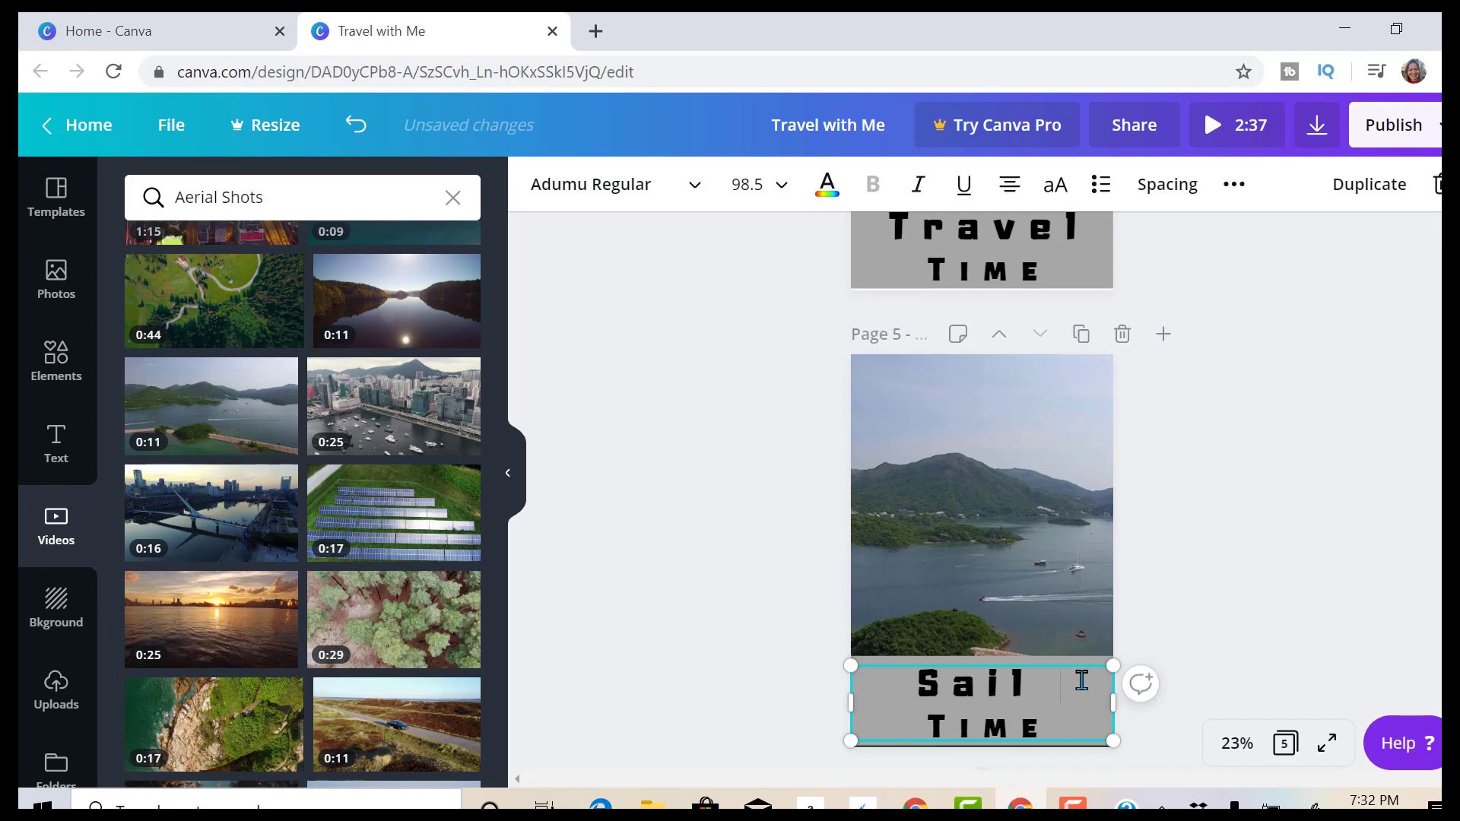
pyautogui.press('BackSpace')
pyautogui.press('Down')
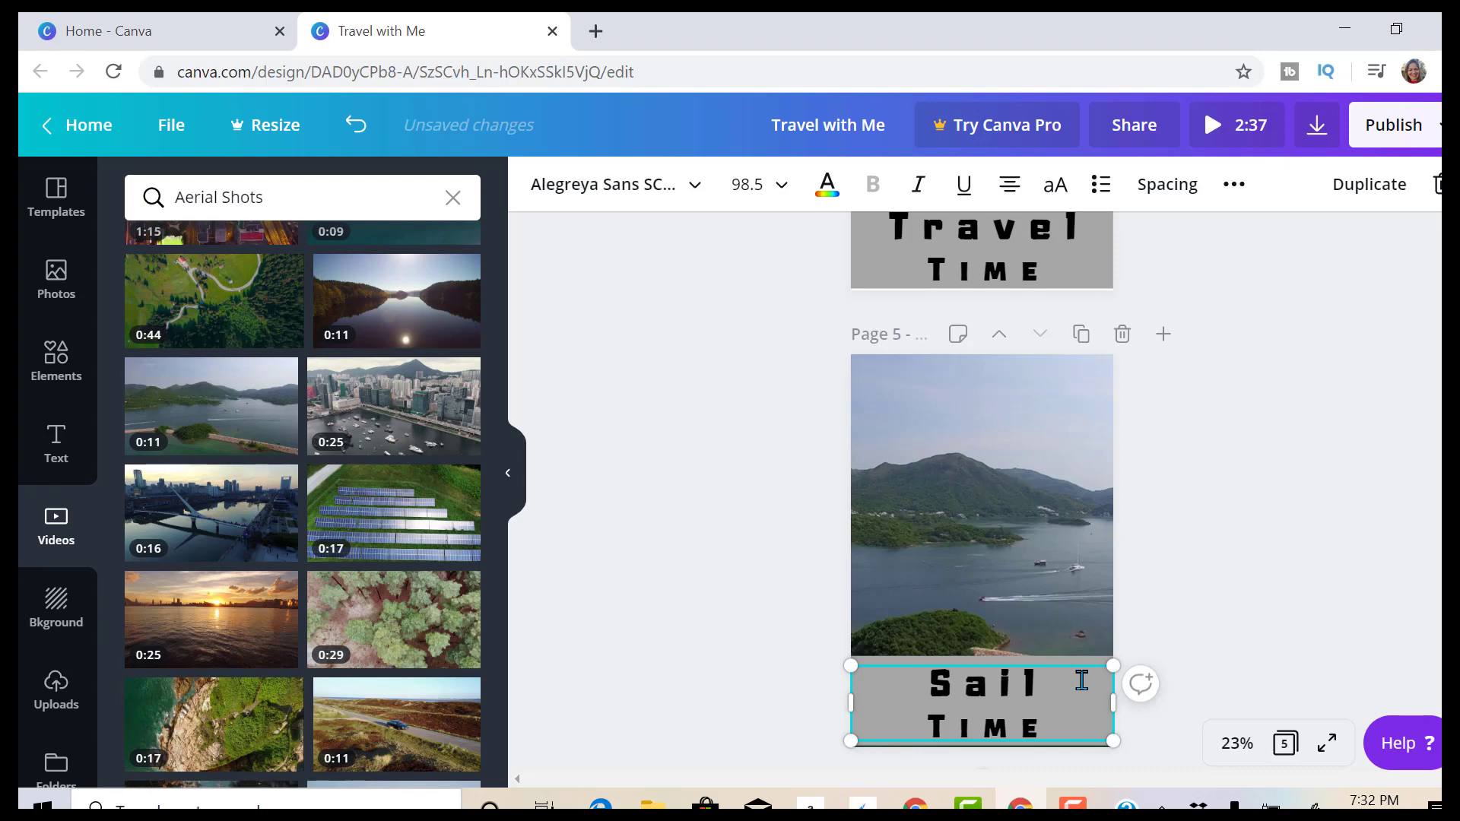
# Replace the word "Time" with "Away" on the second line of page 5's heading.
pyautogui.press('Return')
pyautogui.press('BackSpace')
pyautogui.press('BackSpace')
pyautogui.press('BackSpace')
pyautogui.press('BackSpace')
pyautogui.press('BackSpace')
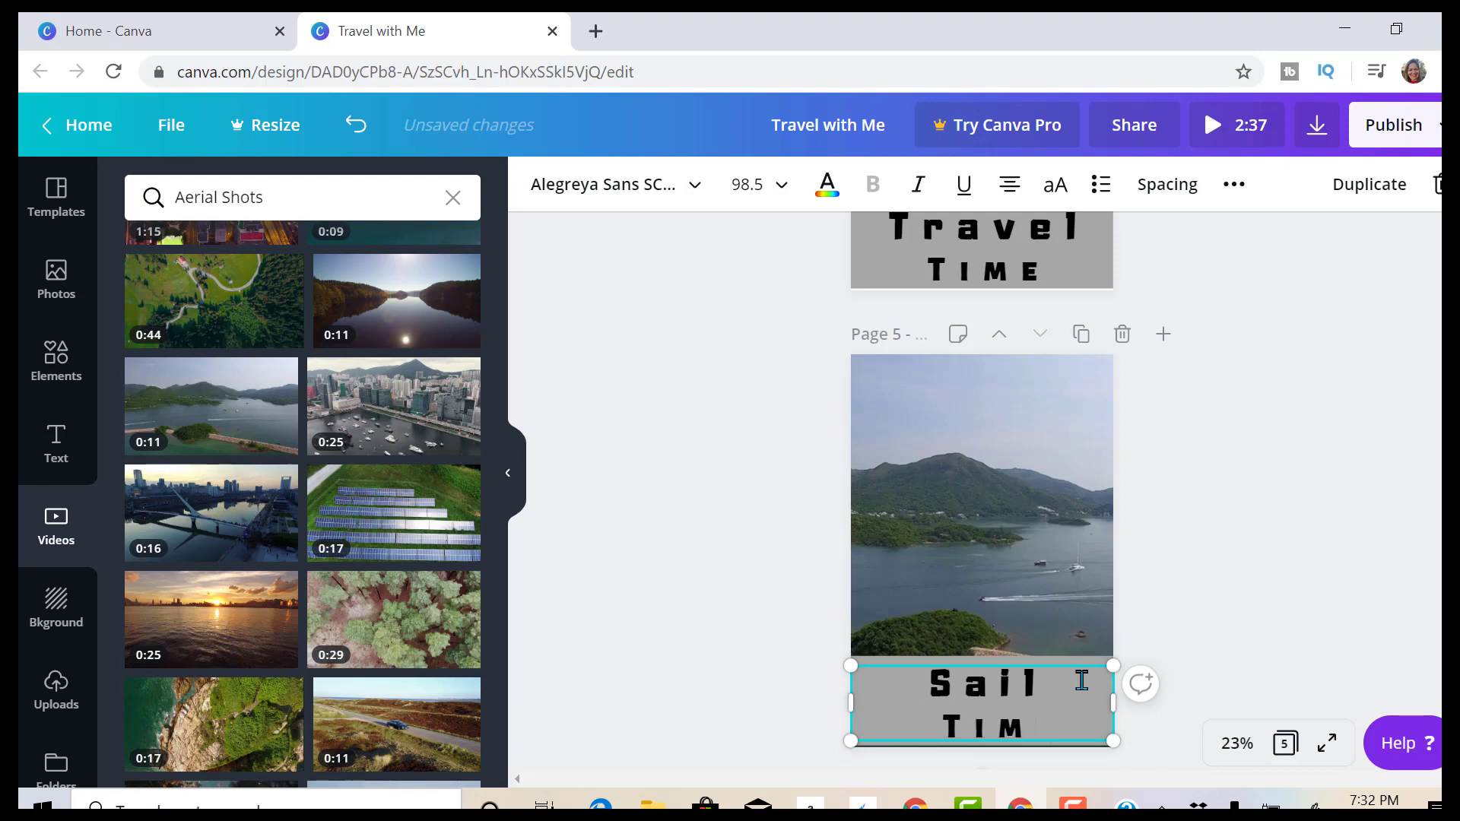
pyautogui.write('Away')
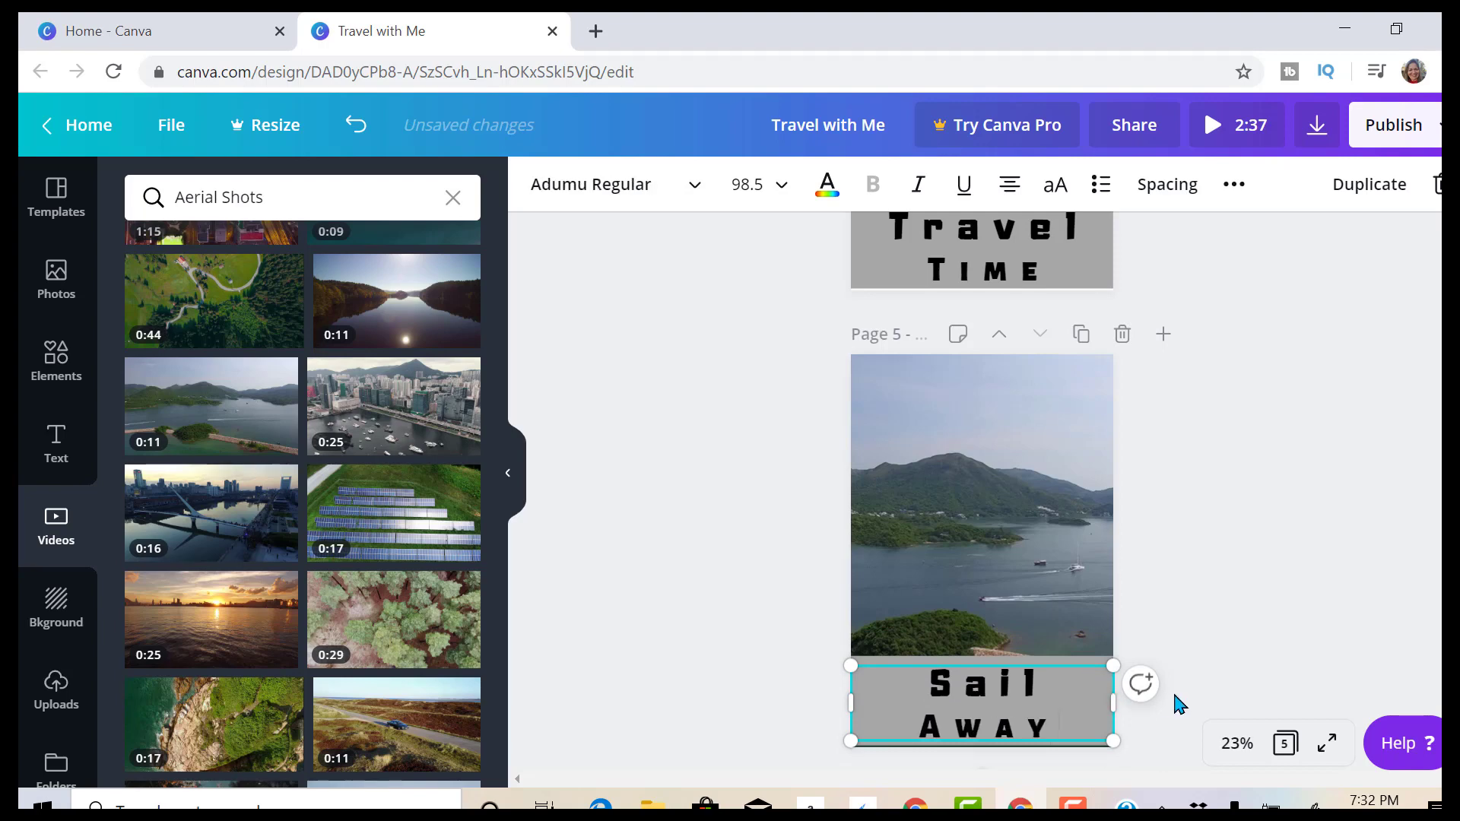
# Set the word "Sail" in page 5's heading to the Amaranth font in bold.
pyautogui.doubleClick(1026, 685)
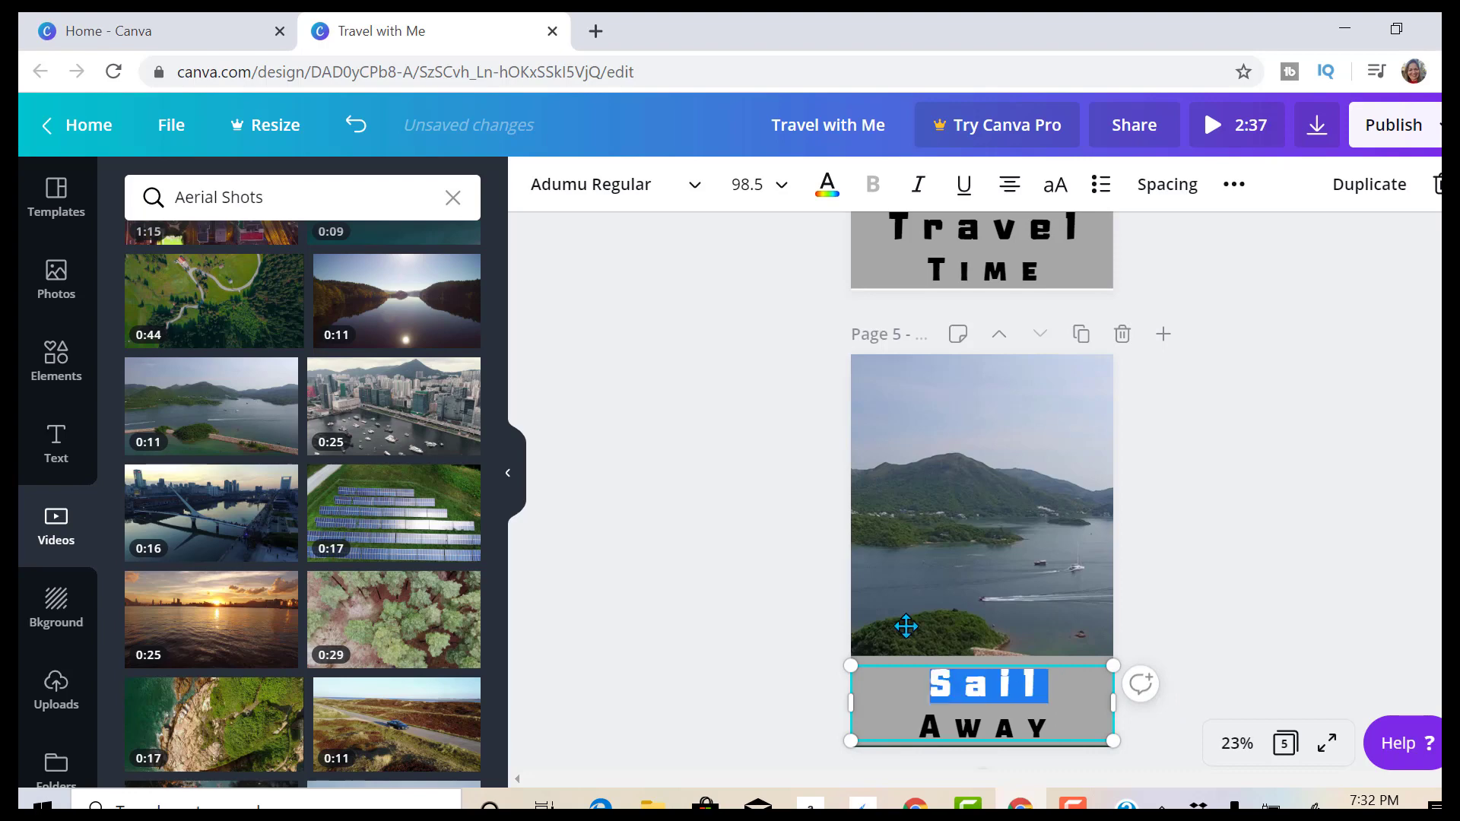
pyautogui.click(655, 192)
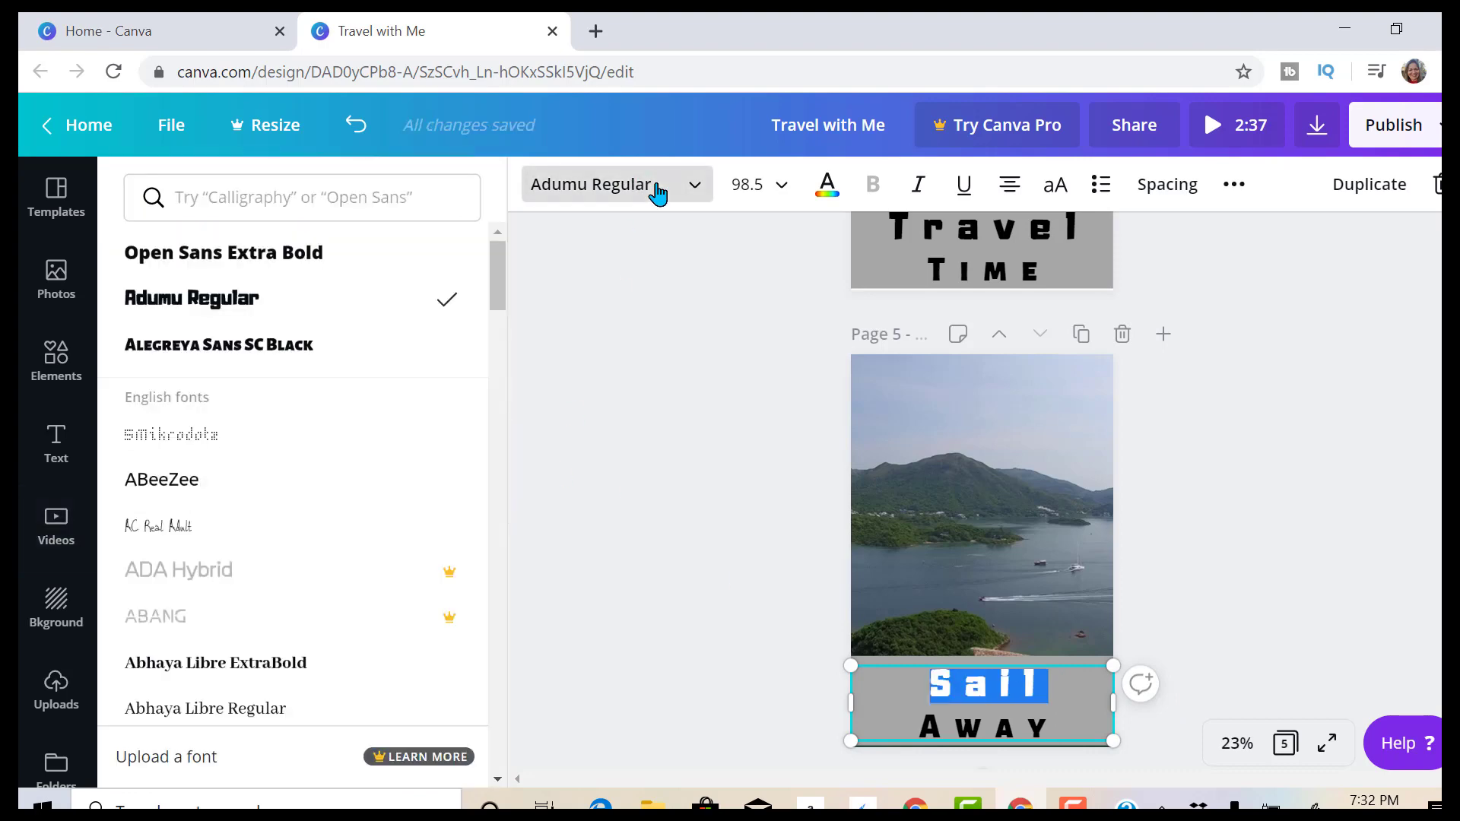
pyautogui.moveTo(499, 286); pyautogui.dragTo(495, 653)
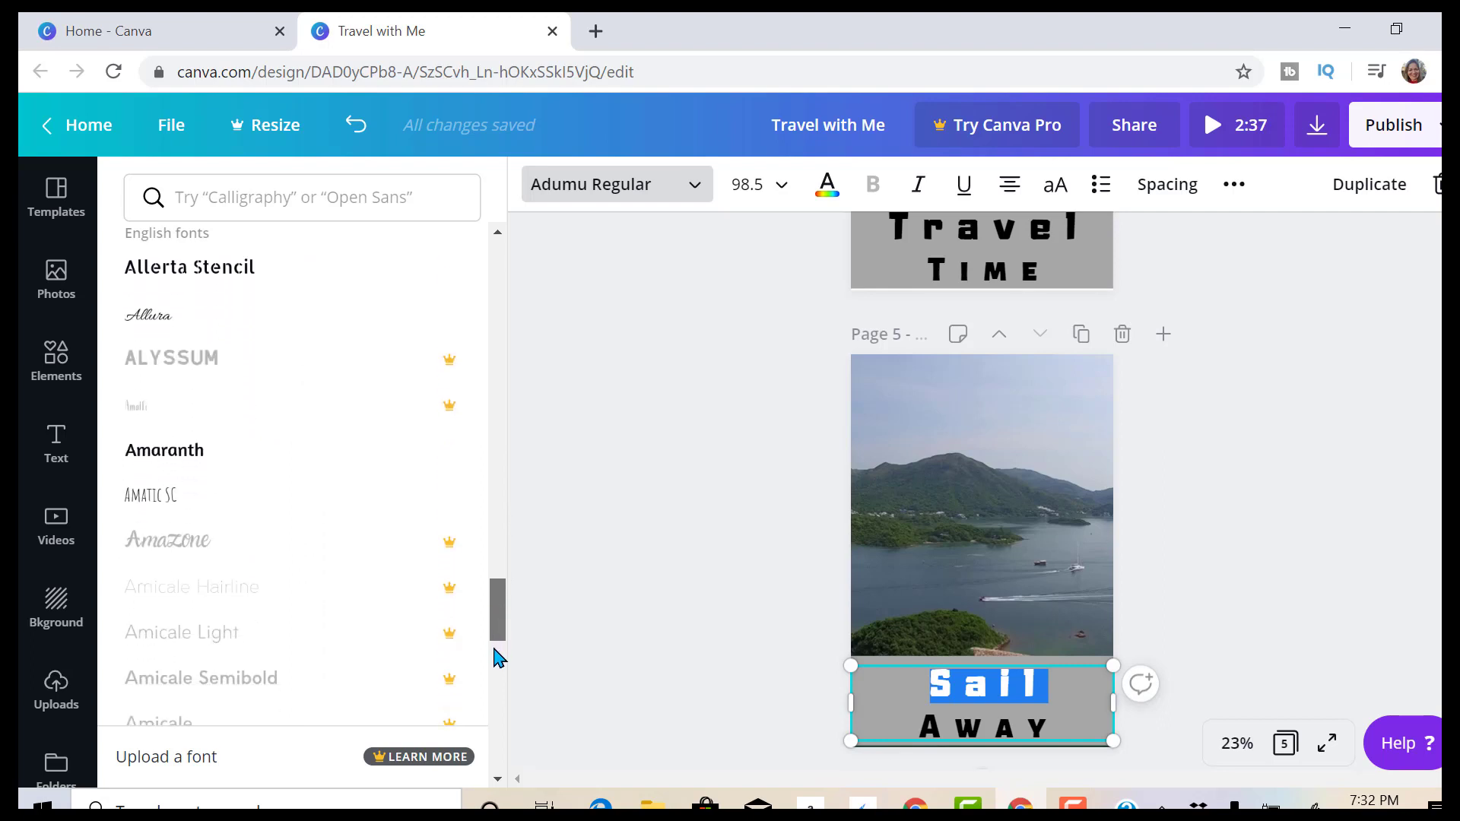
pyautogui.click(160, 453)
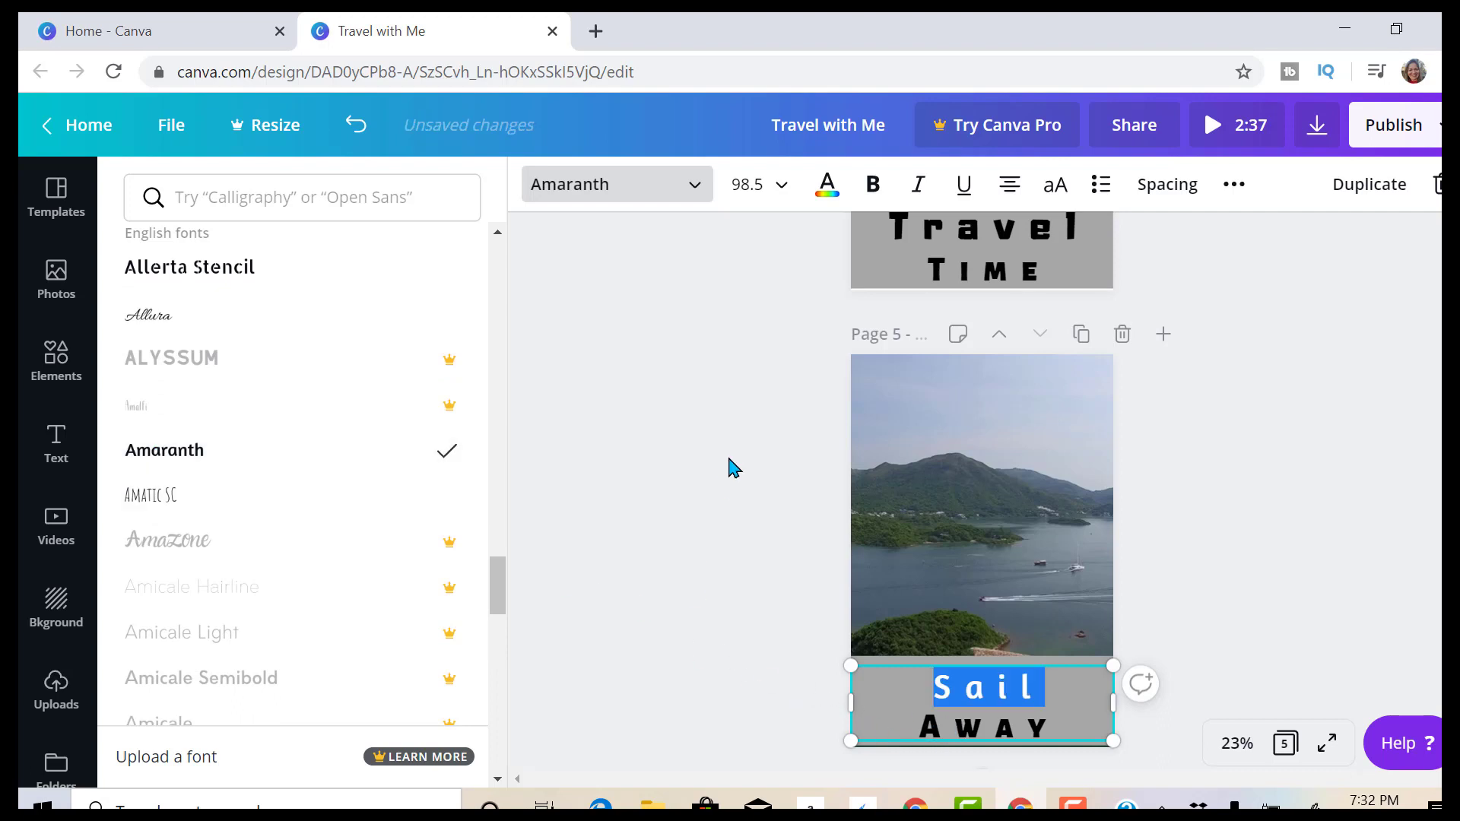
pyautogui.click(872, 190)
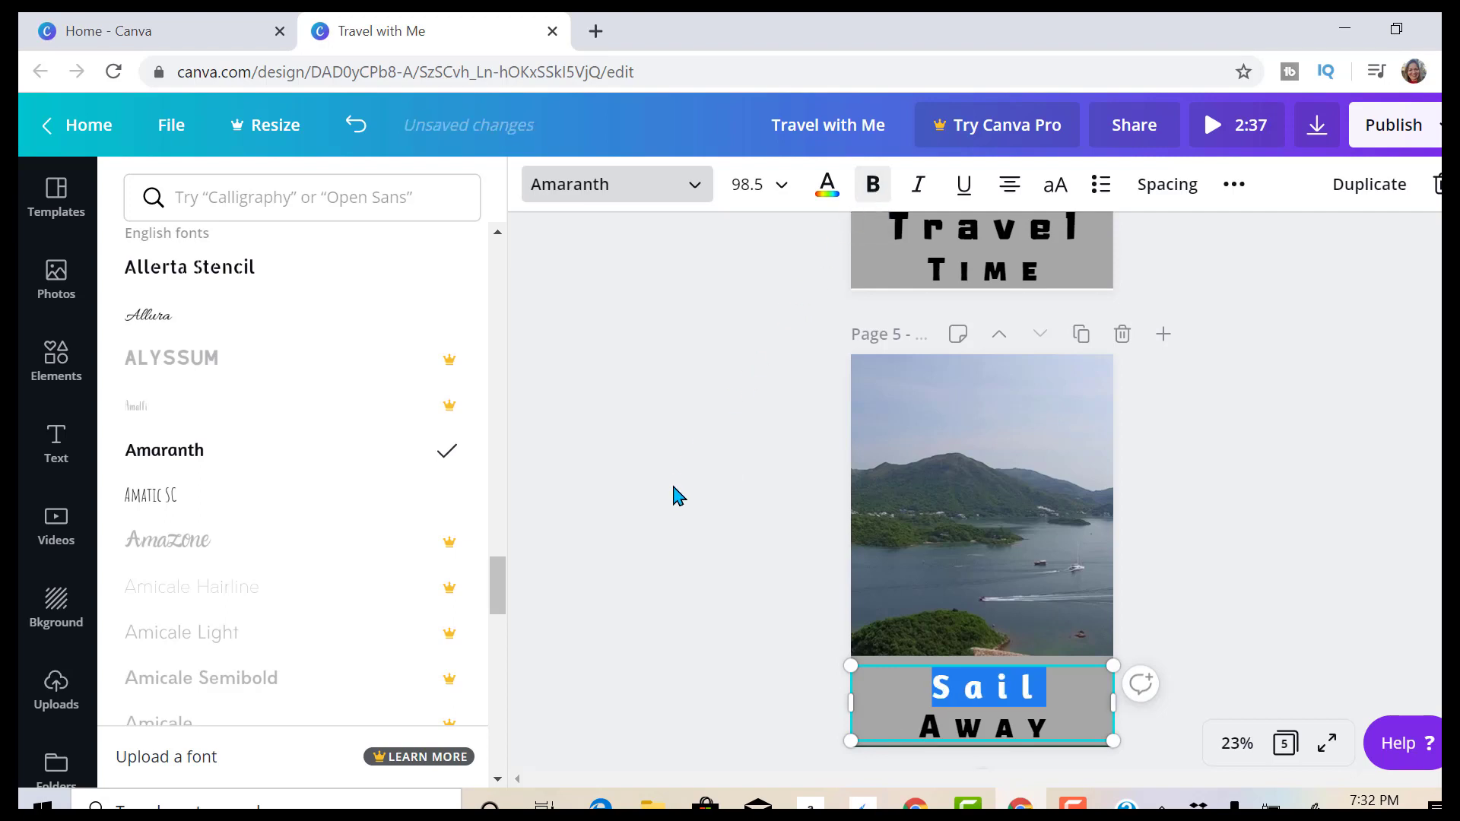
# Set the letter spacing of the word "Away" on page 5 to 205 and deselect the heading.
pyautogui.click(968, 731)
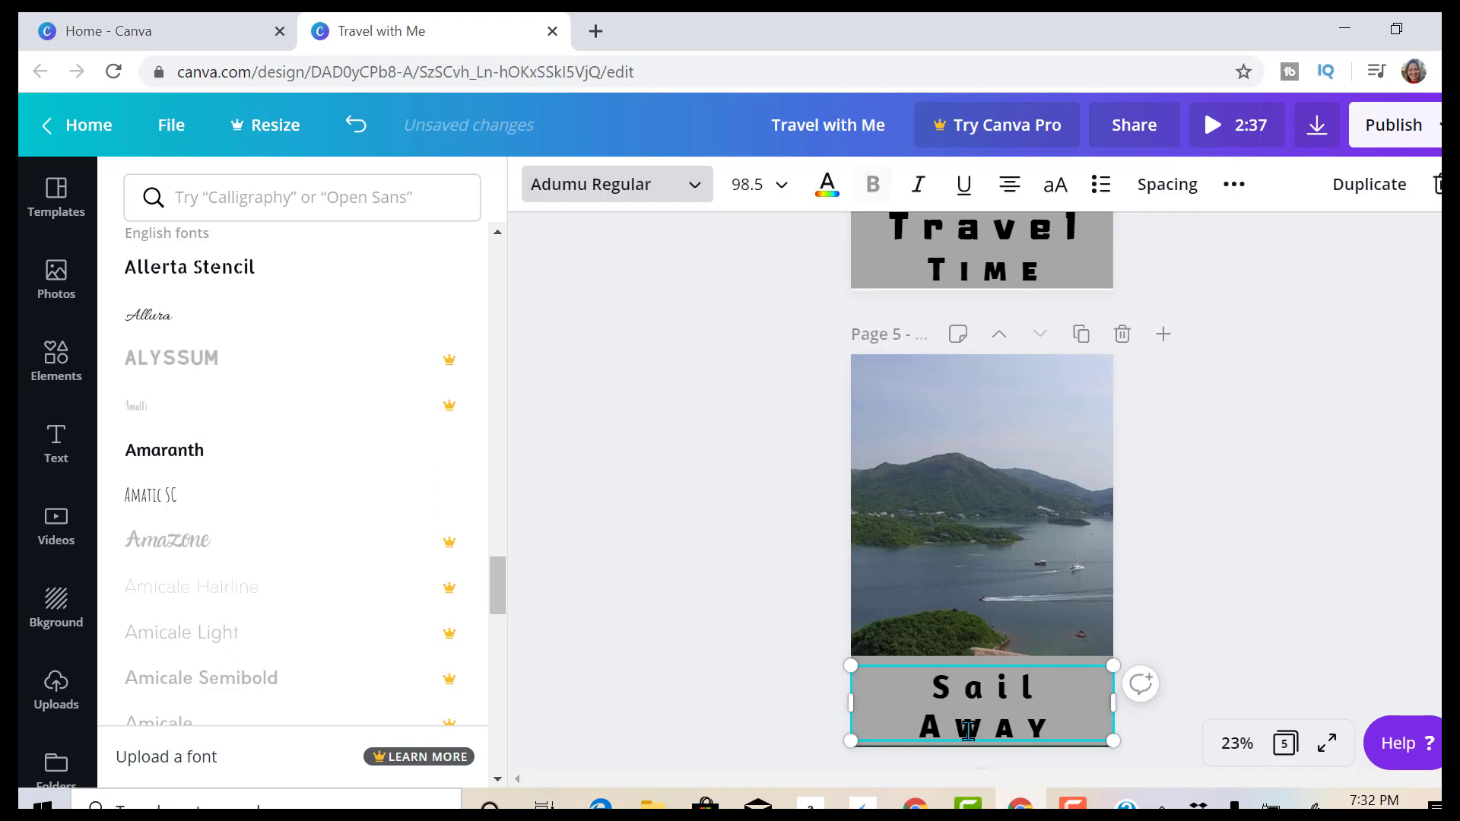
pyautogui.doubleClick(968, 731)
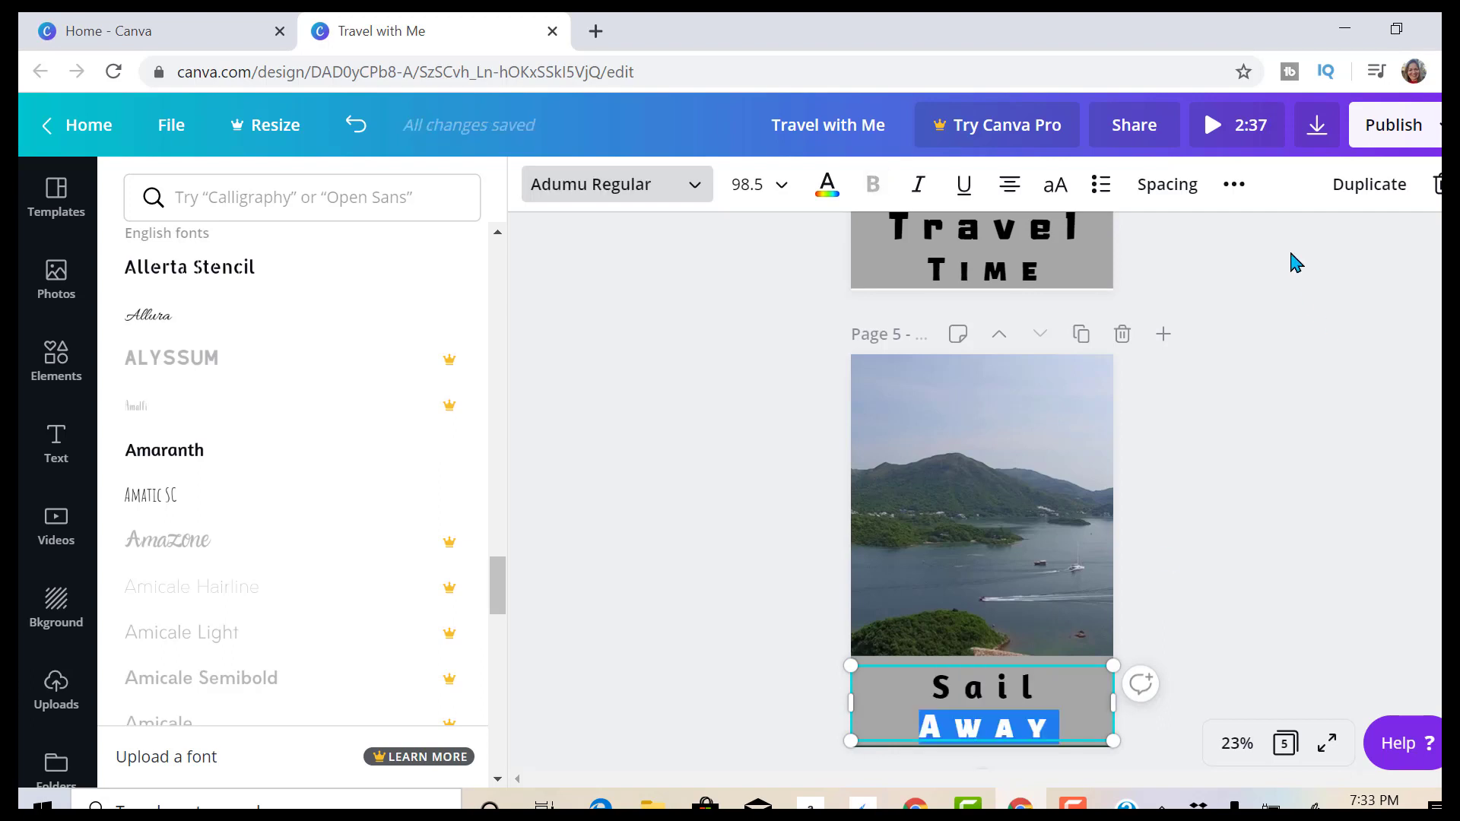
pyautogui.click(1185, 194)
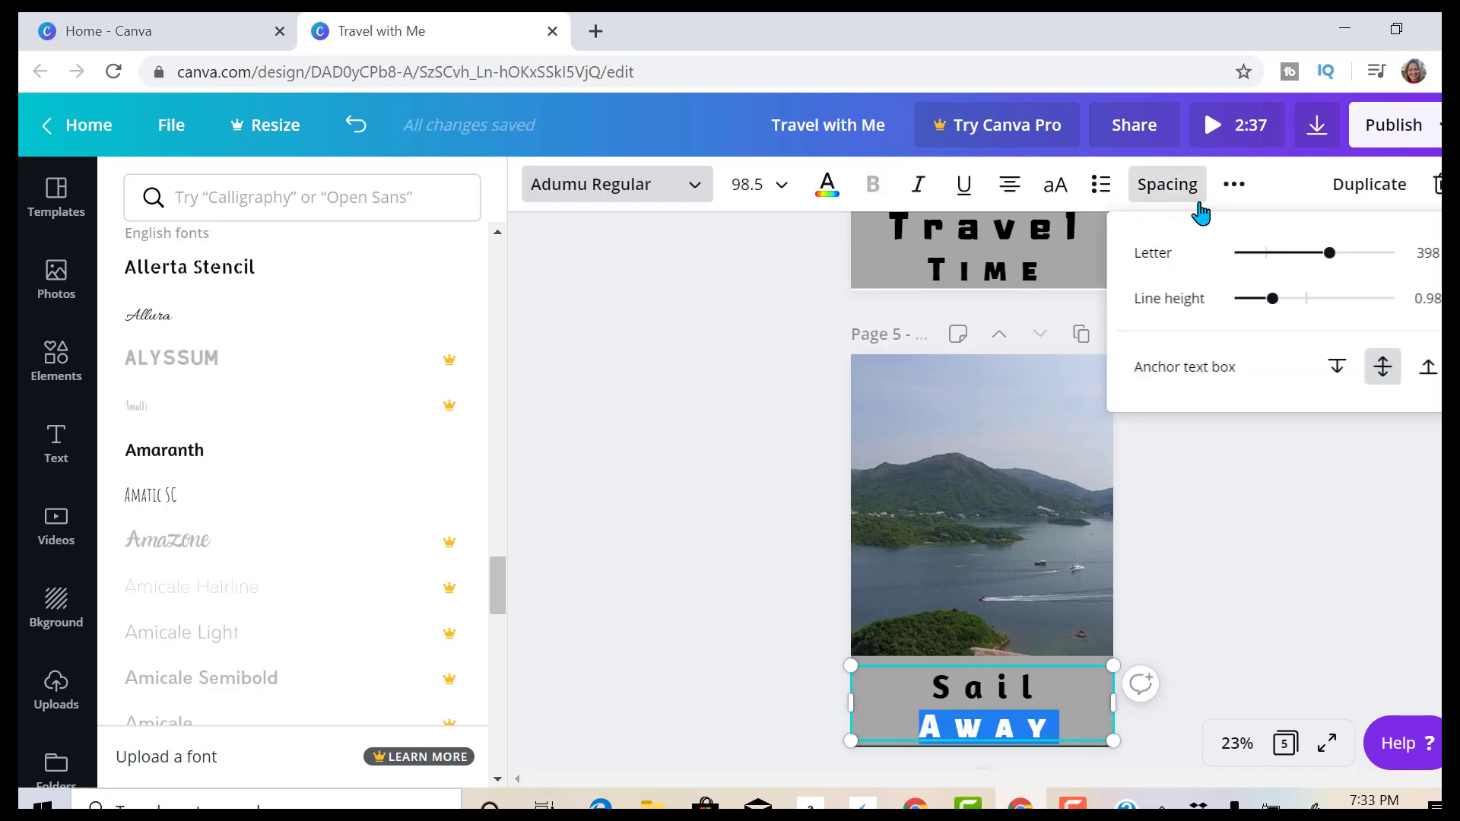
pyautogui.moveTo(1329, 253); pyautogui.dragTo(1298, 255)
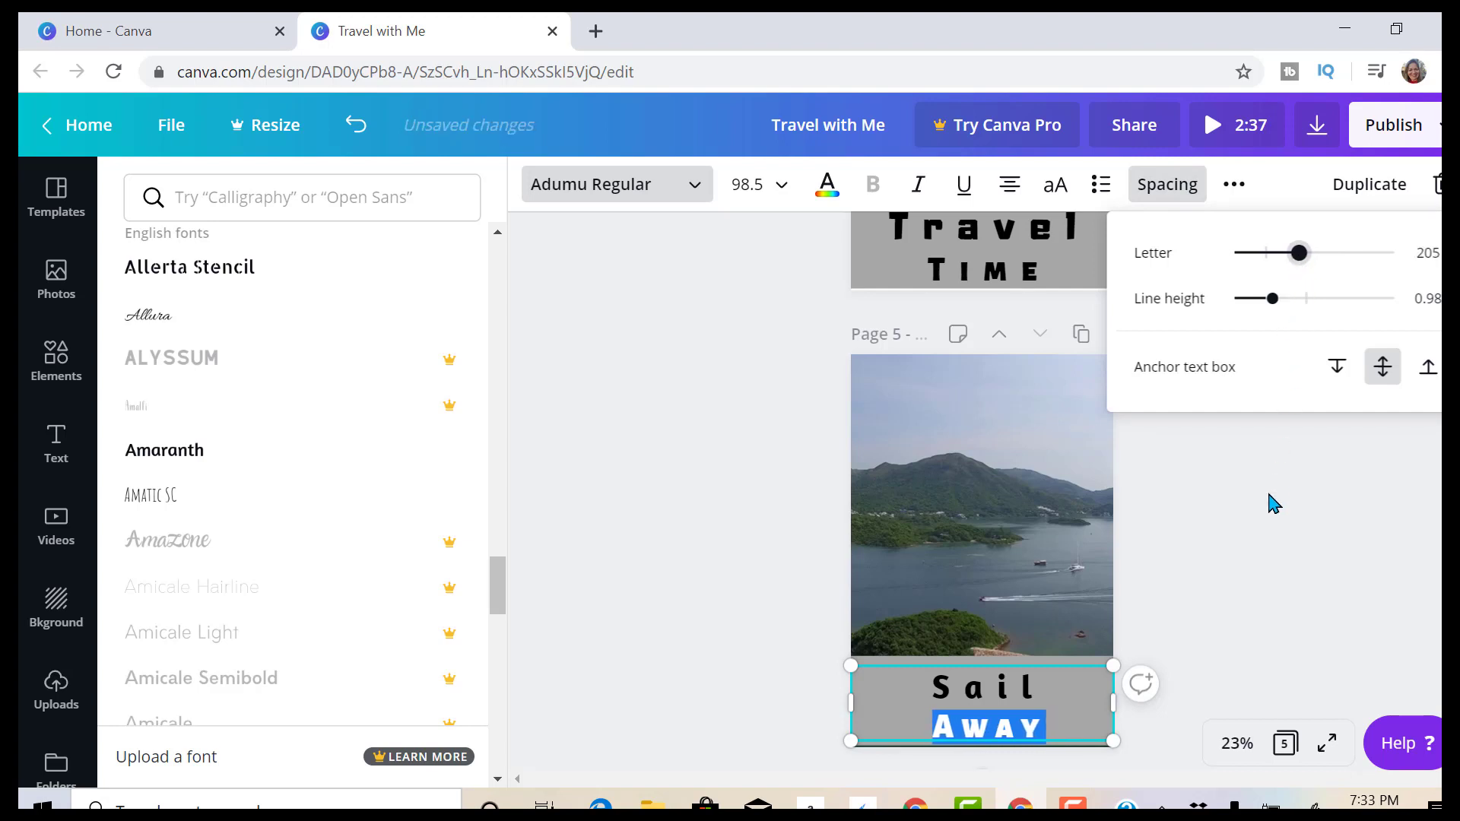
pyautogui.click(1245, 548)
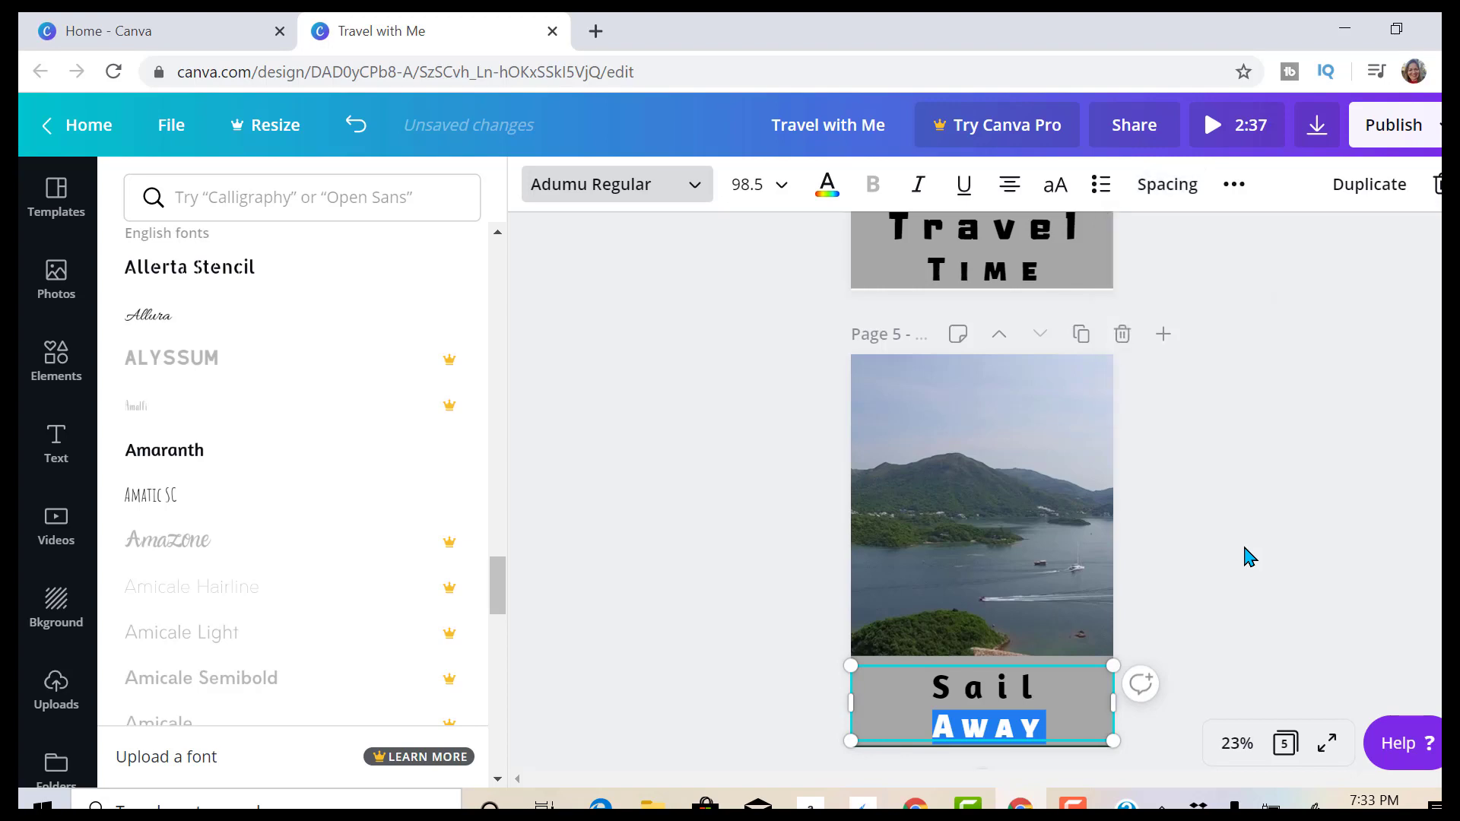
pyautogui.click(1224, 593)
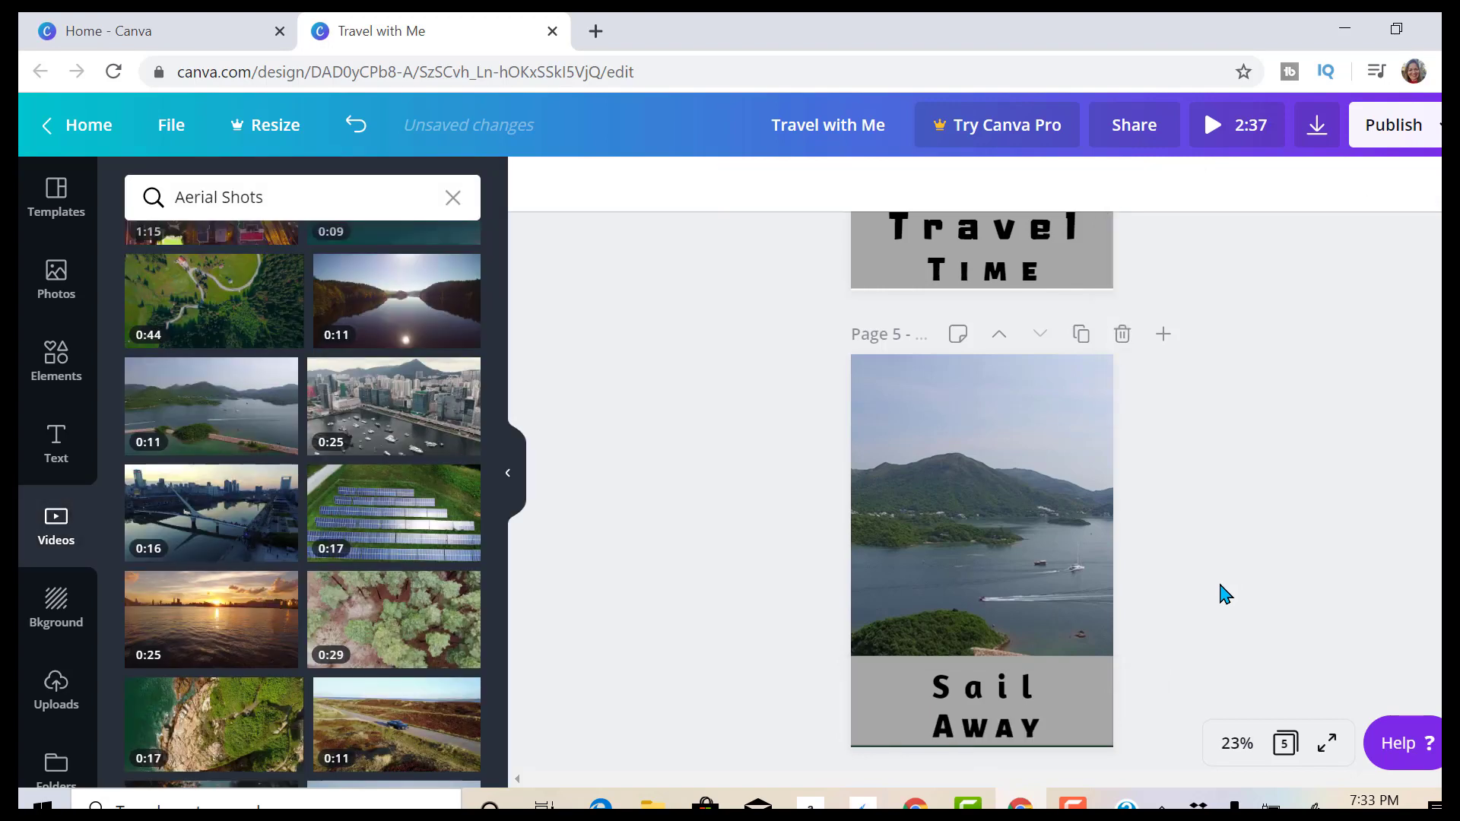
# Move the "Sail Away" heading up over the sky and hills, tilted counterclockwise, and delete page 5's grey rectangle.
pyautogui.click(1079, 709)
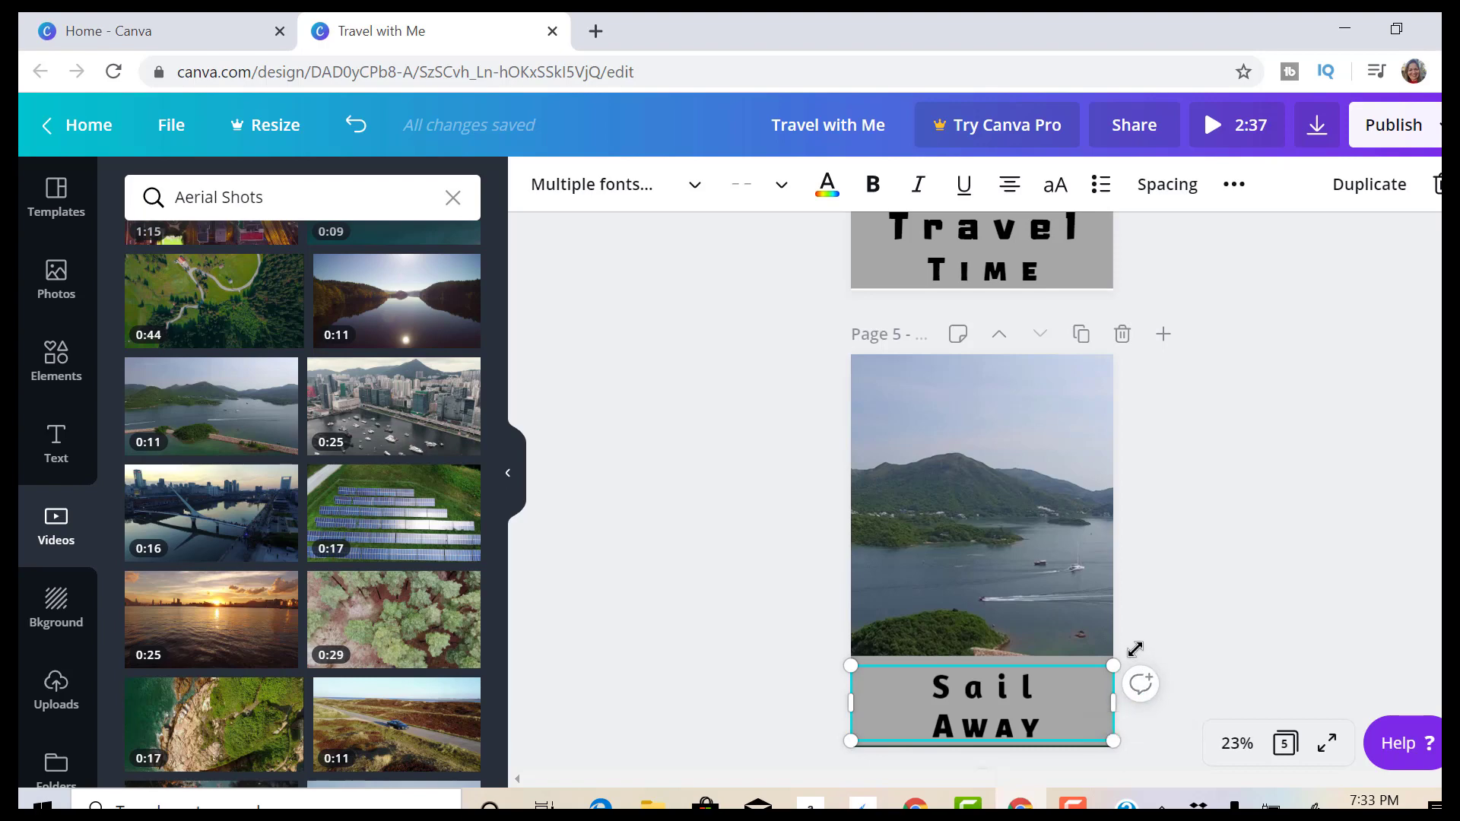
pyautogui.click(885, 684)
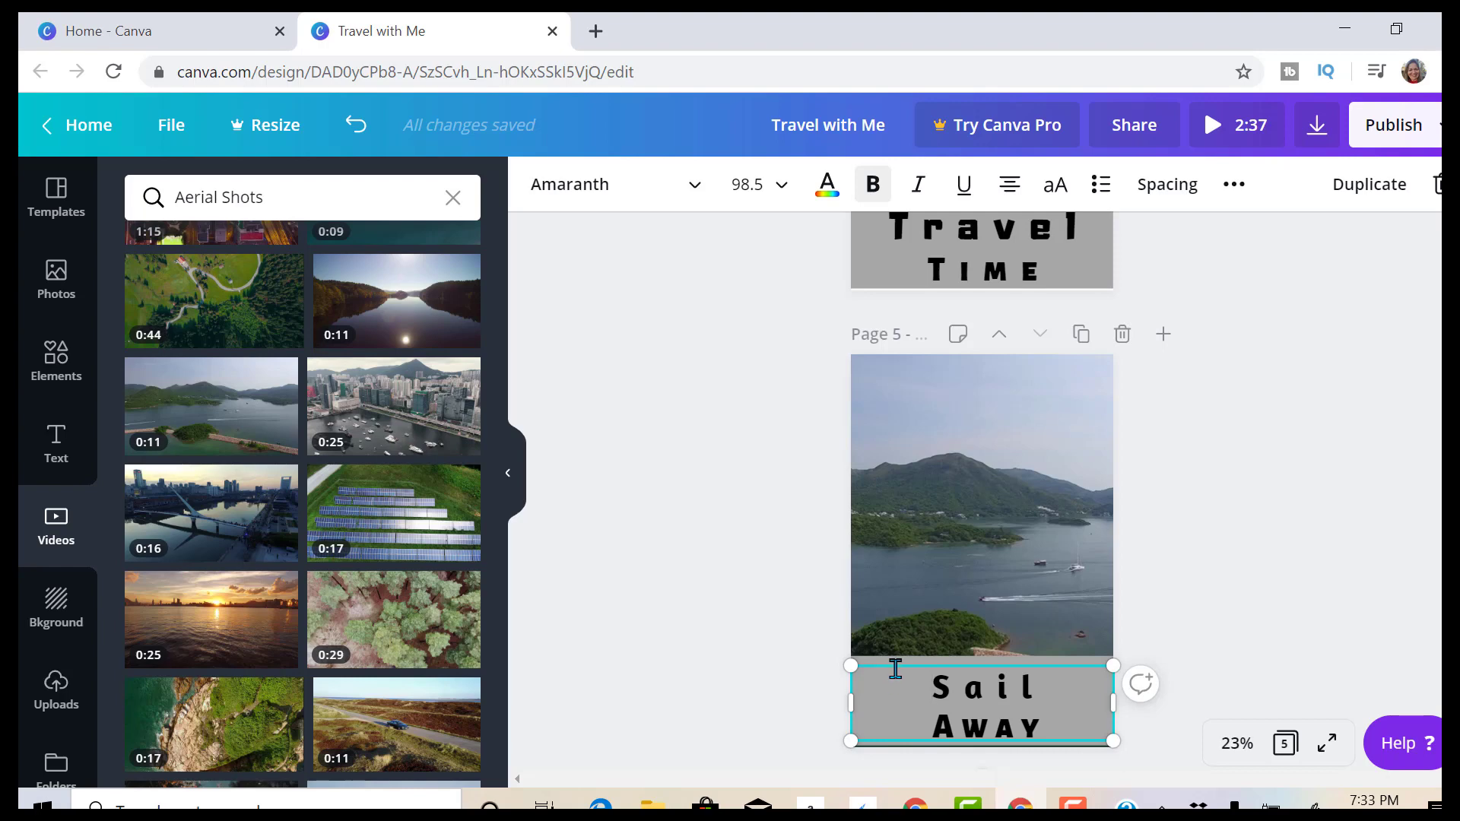
pyautogui.moveTo(874, 604); pyautogui.dragTo(901, 507)
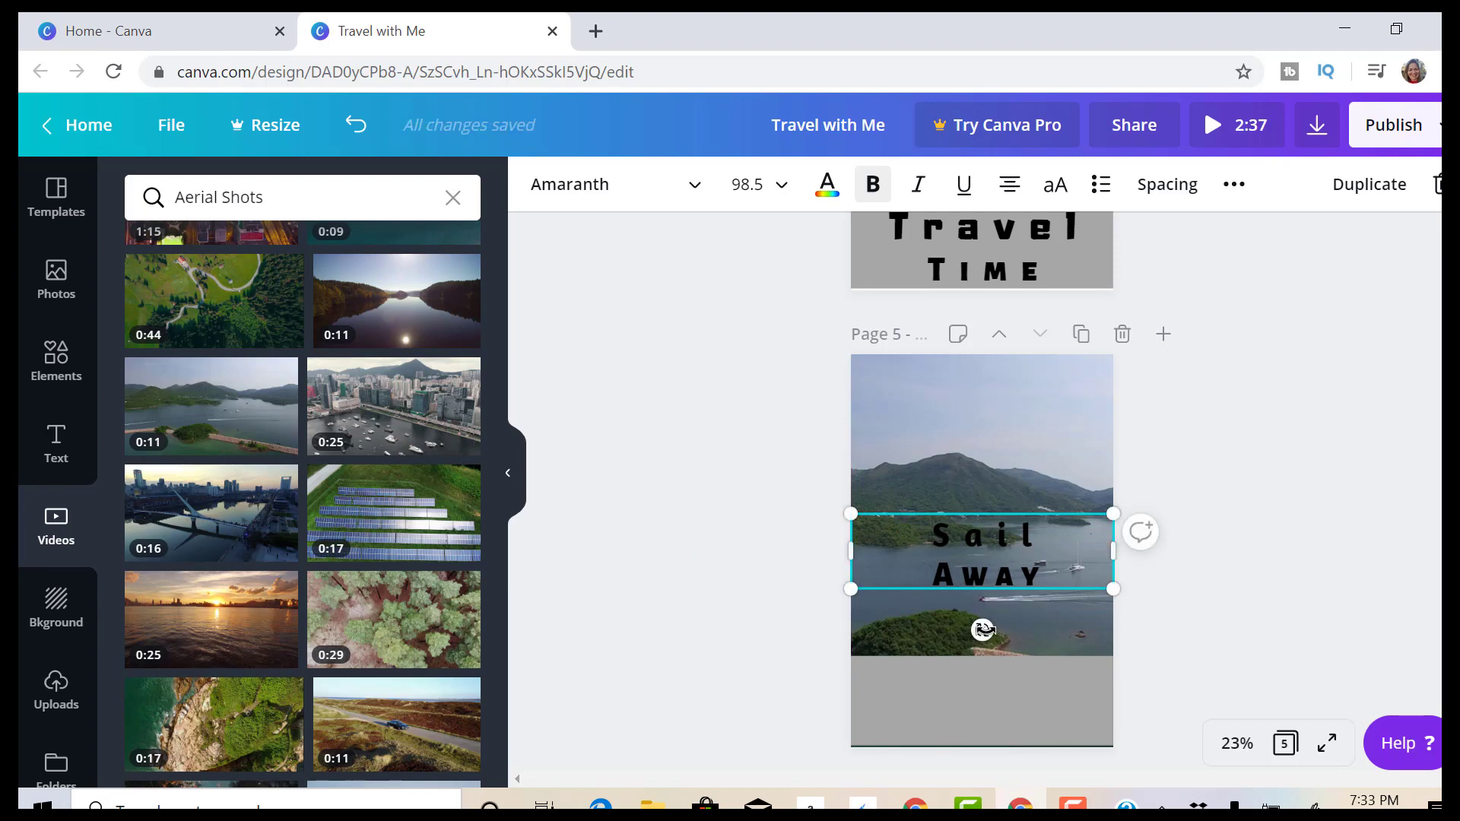
pyautogui.moveTo(981, 629); pyautogui.dragTo(1011, 623)
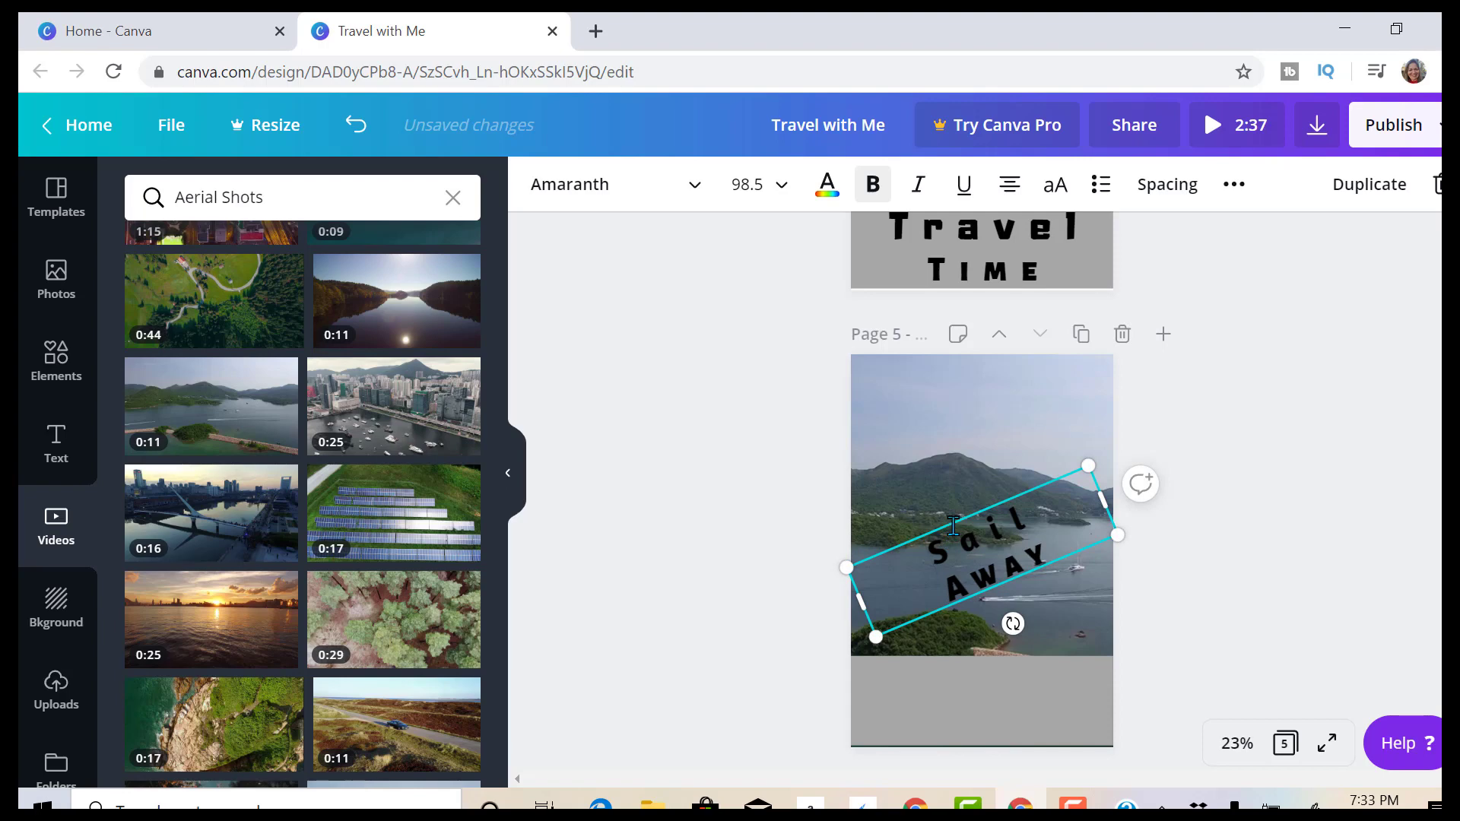
pyautogui.moveTo(951, 518); pyautogui.dragTo(945, 413)
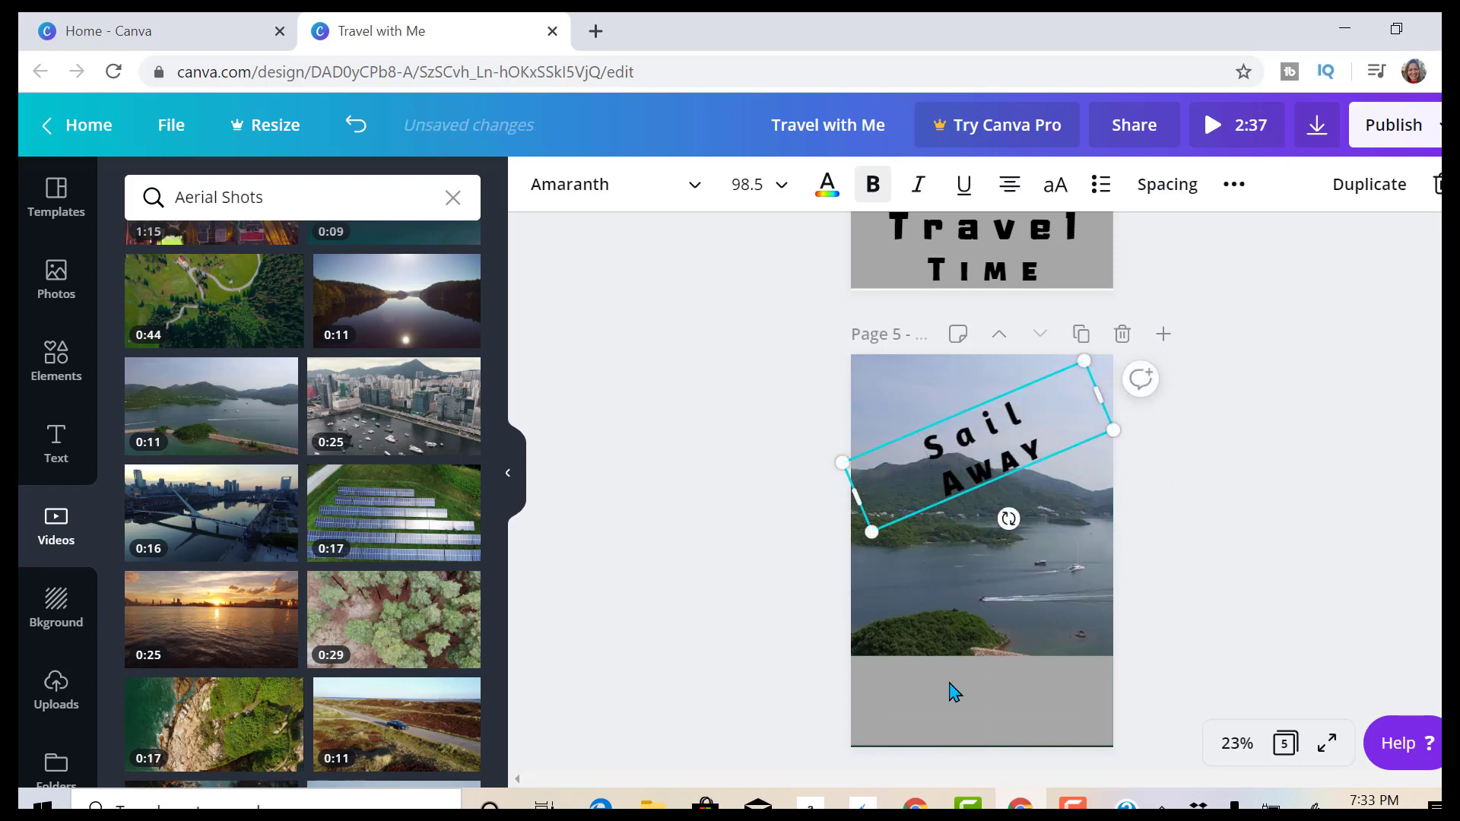
pyautogui.click(953, 710)
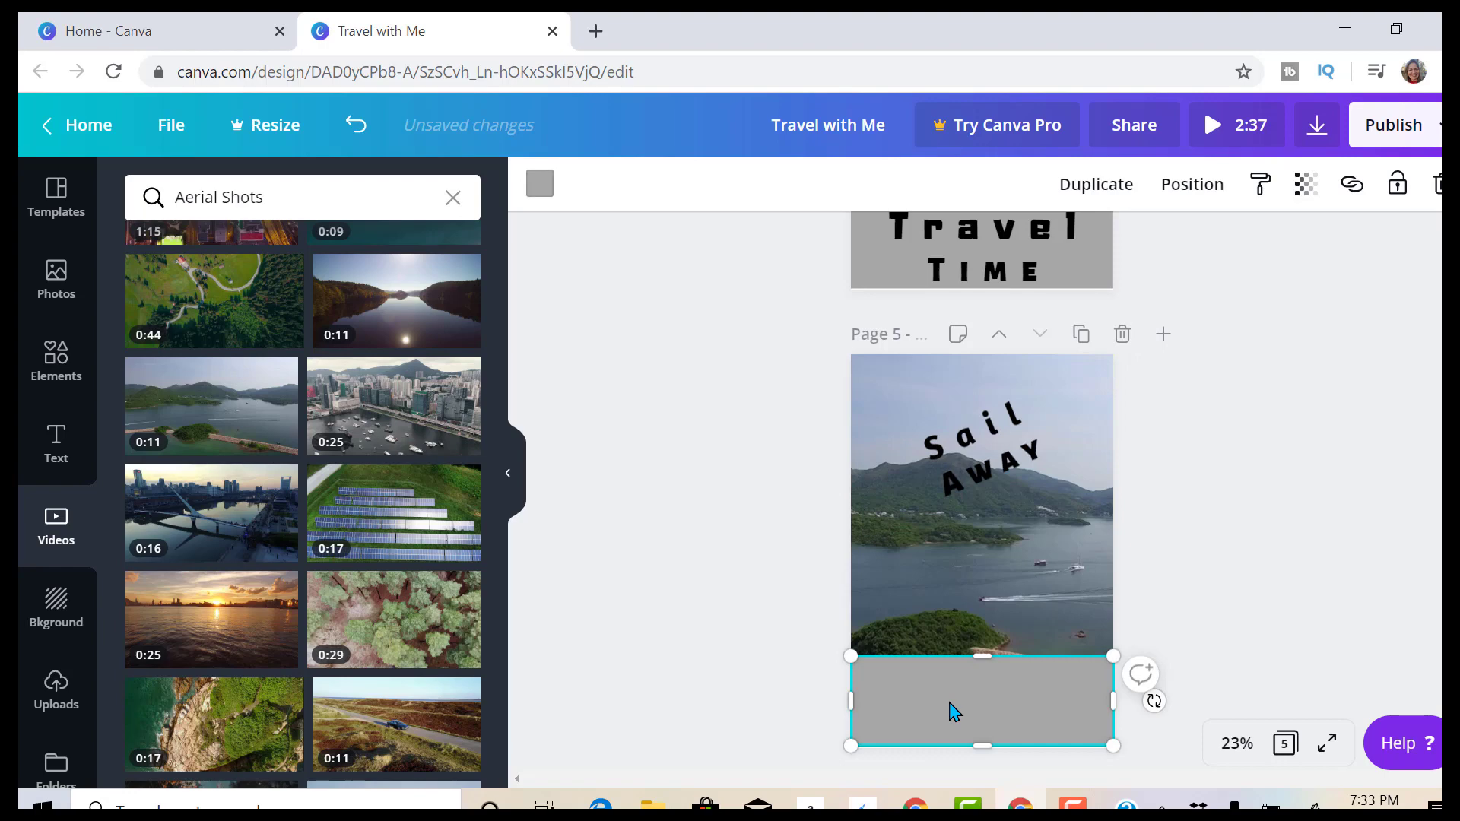
pyautogui.press('Delete')
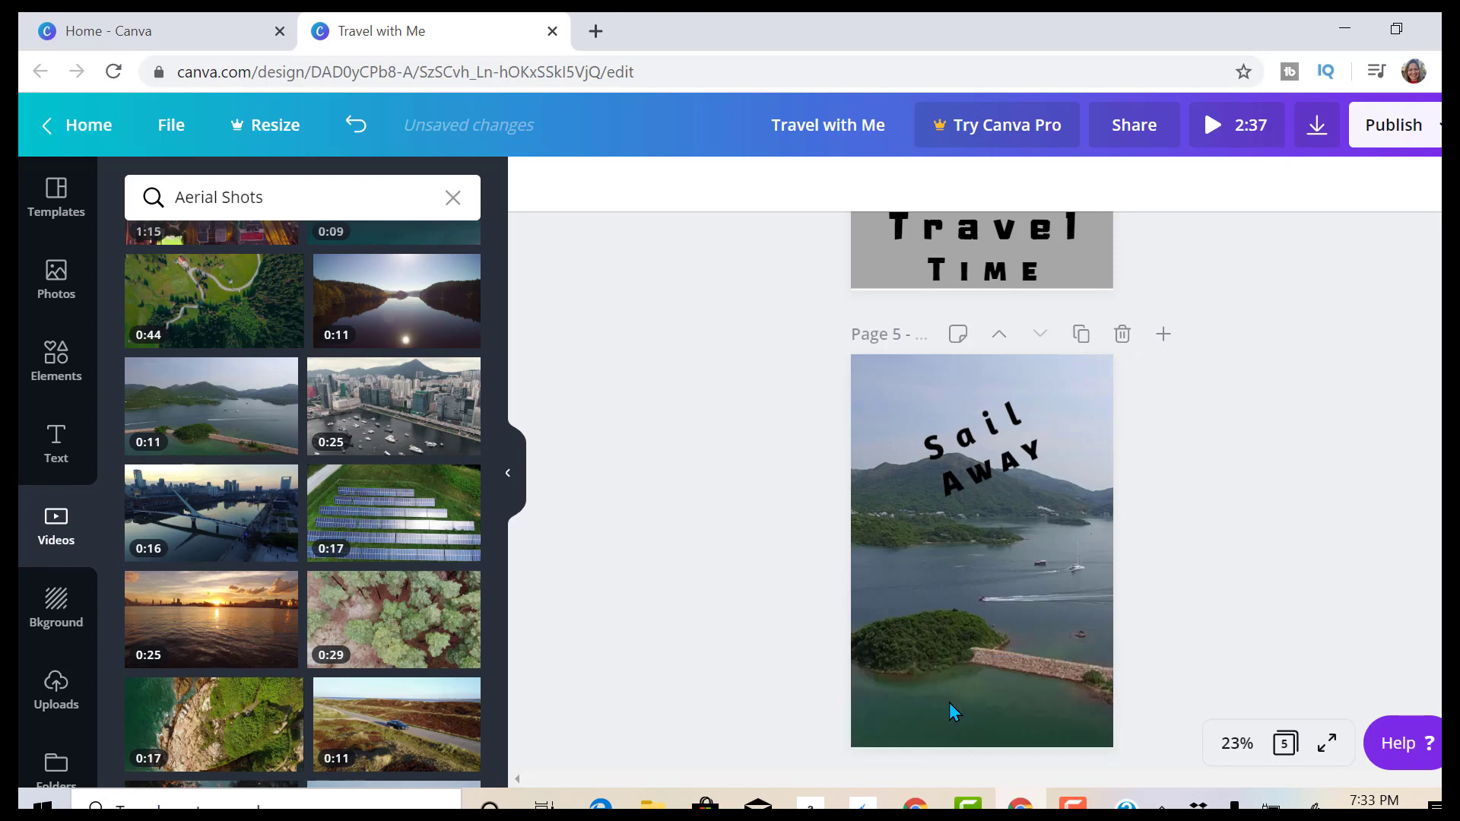
# Try the yellow document colour on the word "Away" in page 5's heading.
pyautogui.click(992, 466)
pyautogui.doubleClick(988, 454)
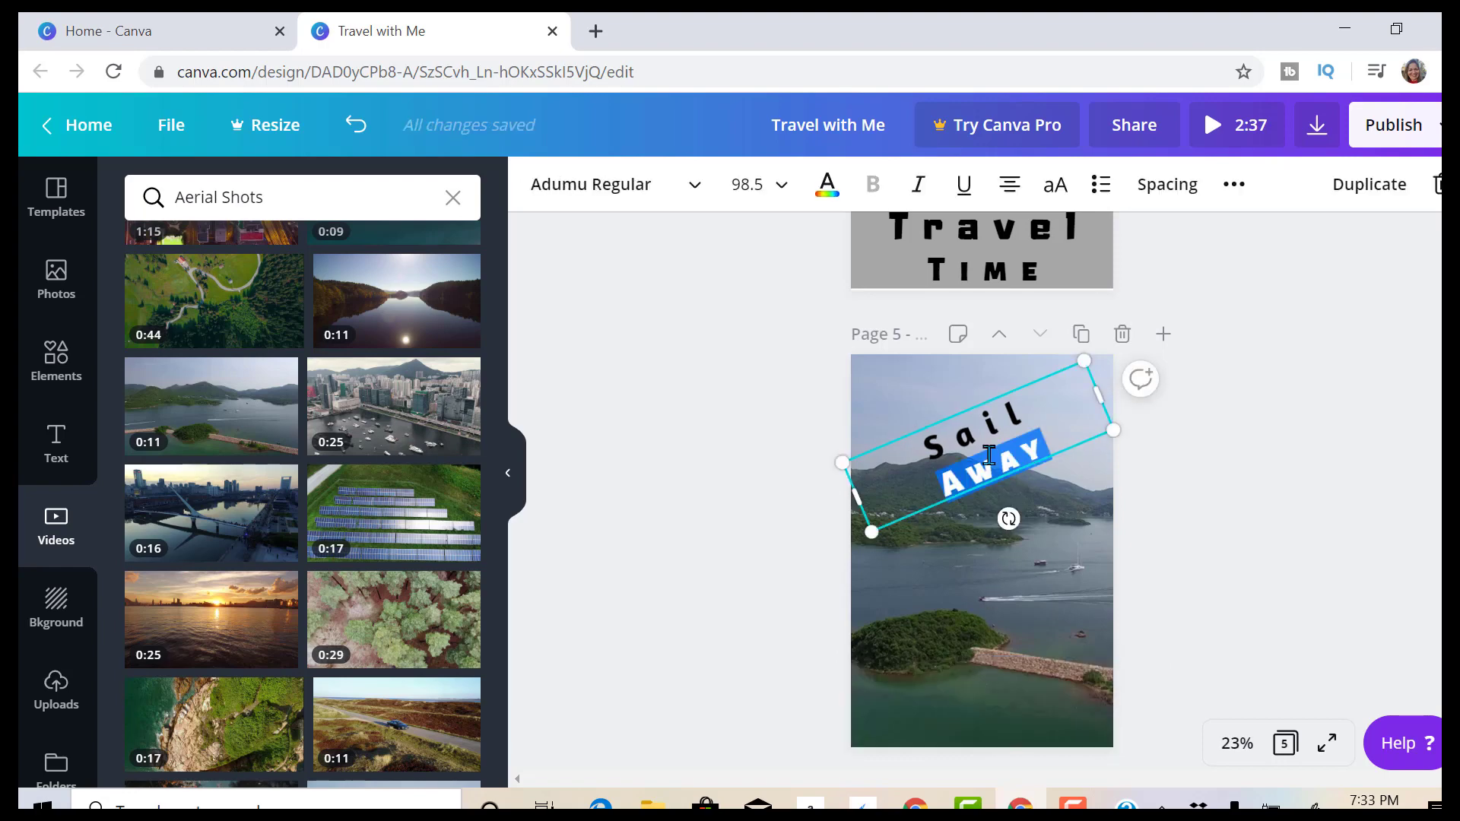
pyautogui.click(826, 203)
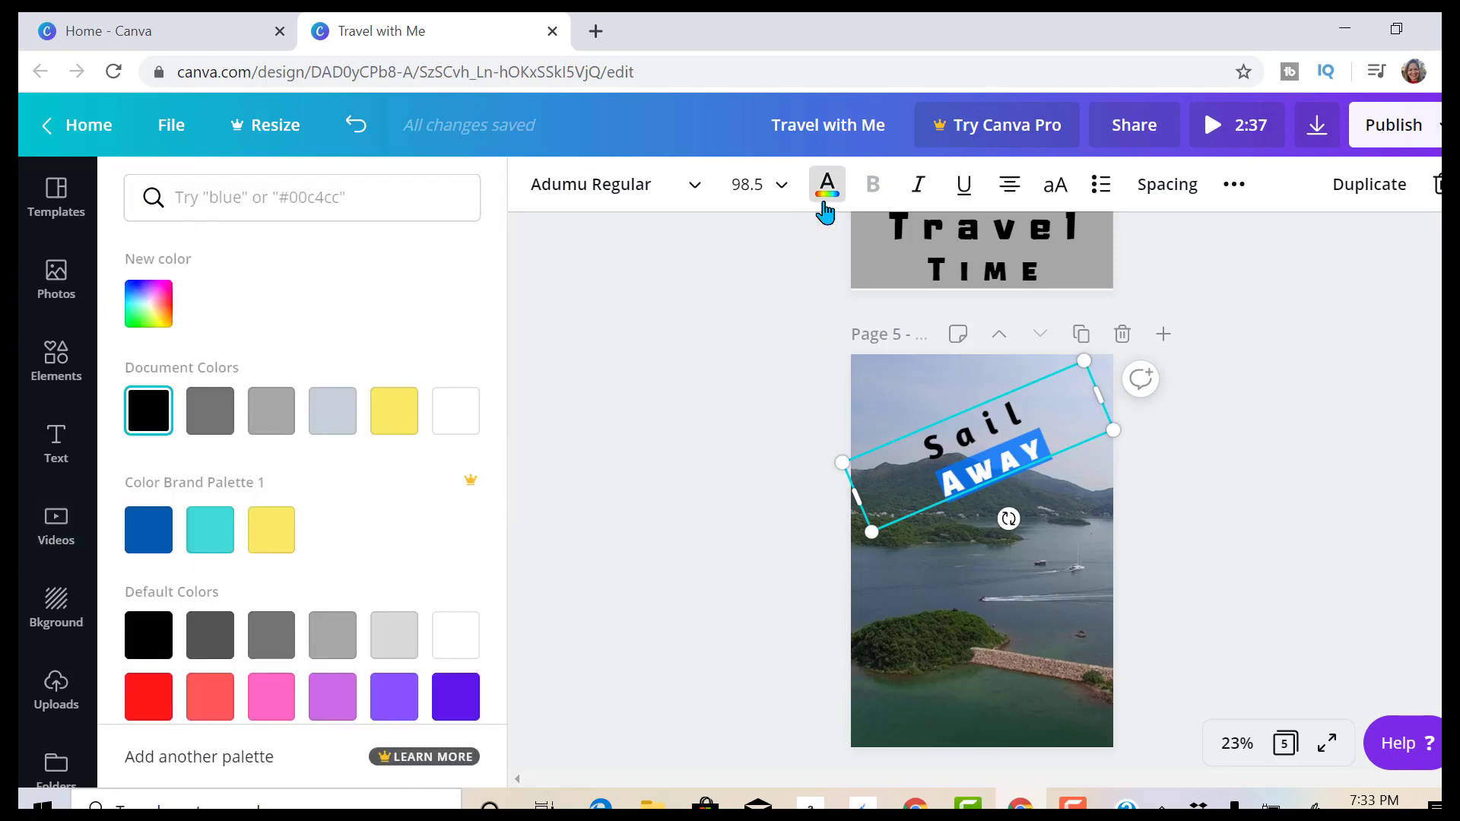
pyautogui.click(403, 418)
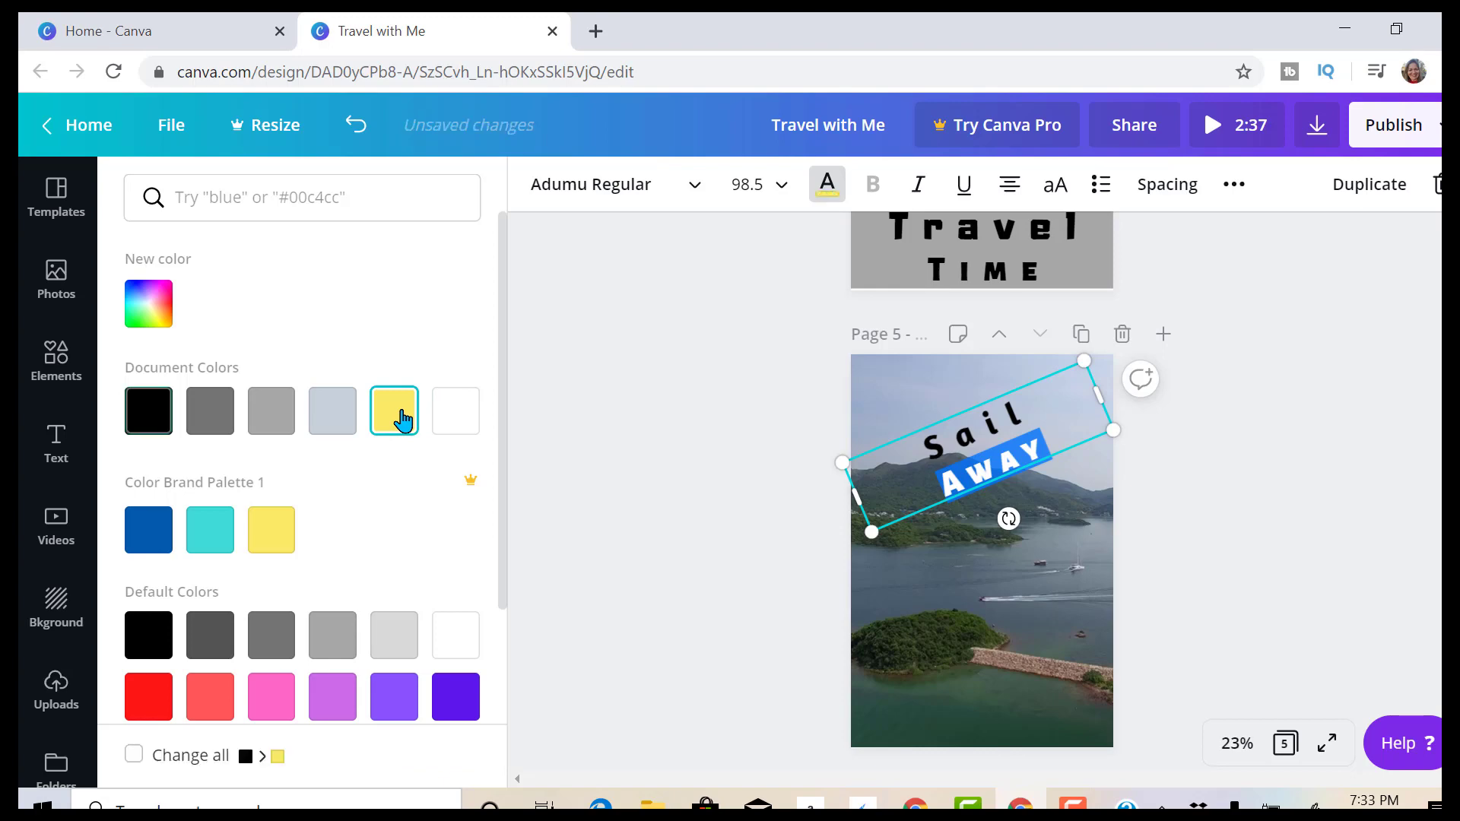
pyautogui.press('Escape')
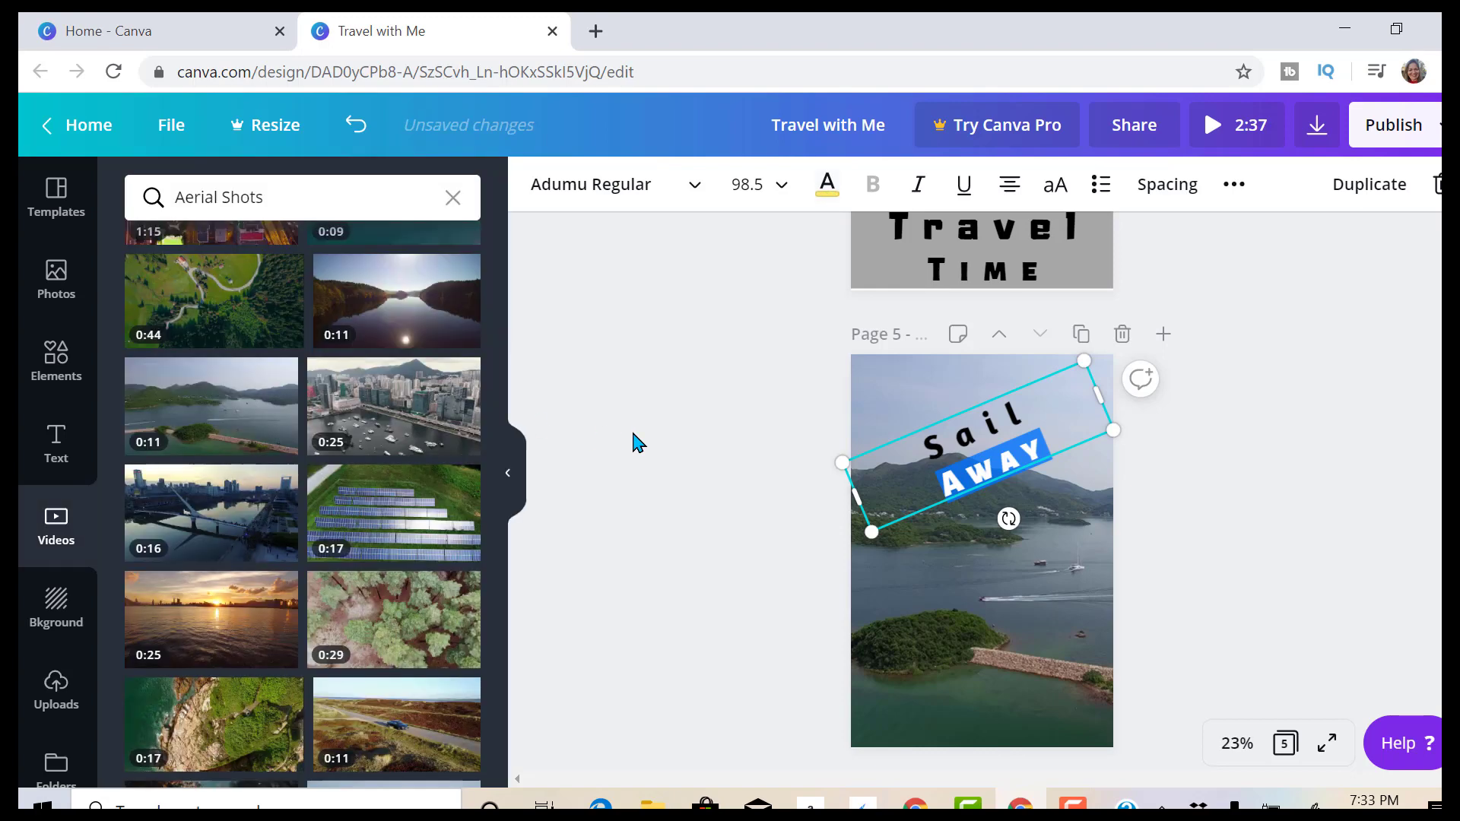
pyautogui.press('Escape')
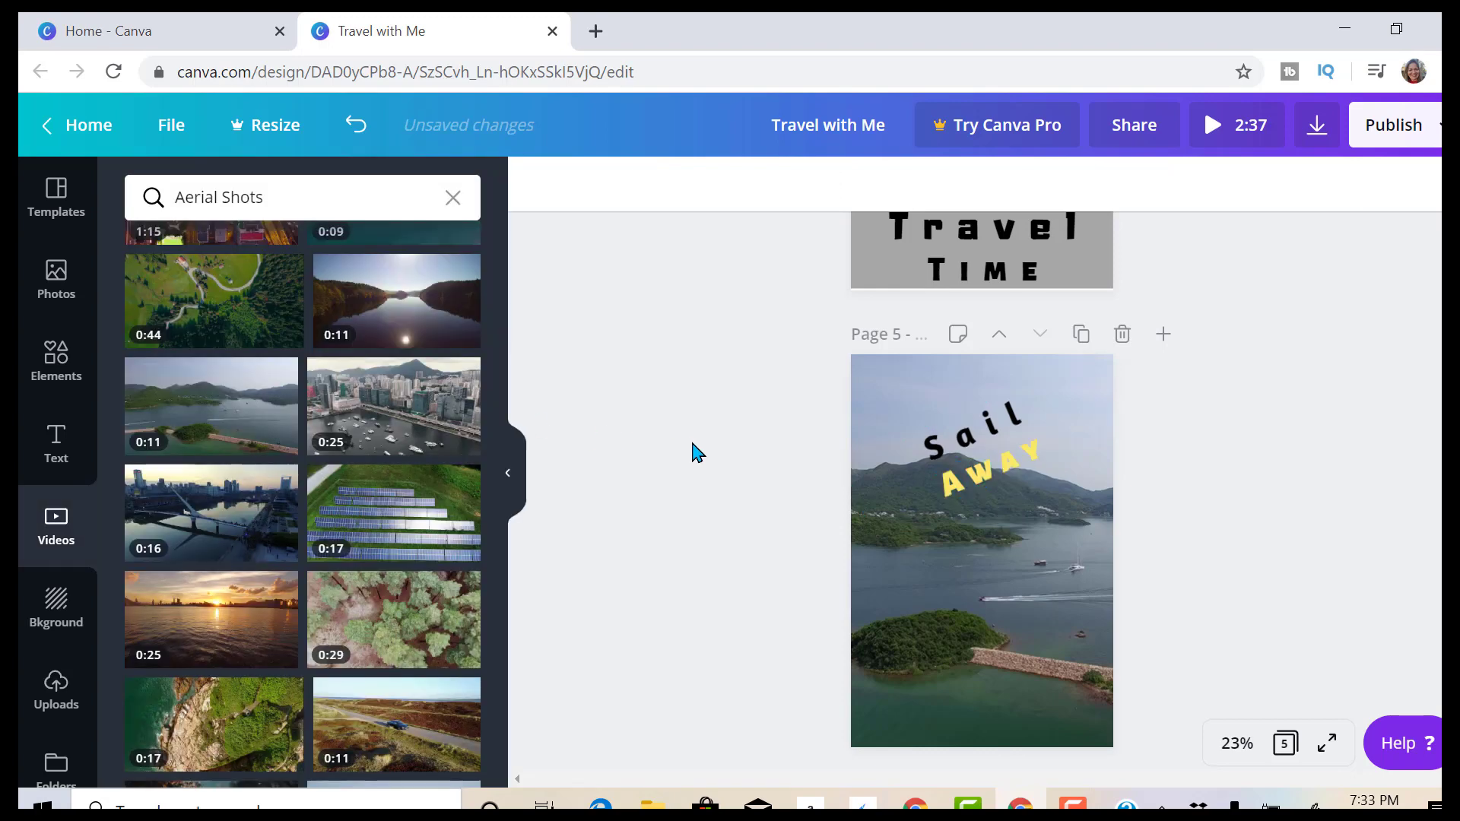
# Colour the word "Away" in page 5's heading white and deselect it.
pyautogui.click(960, 483)
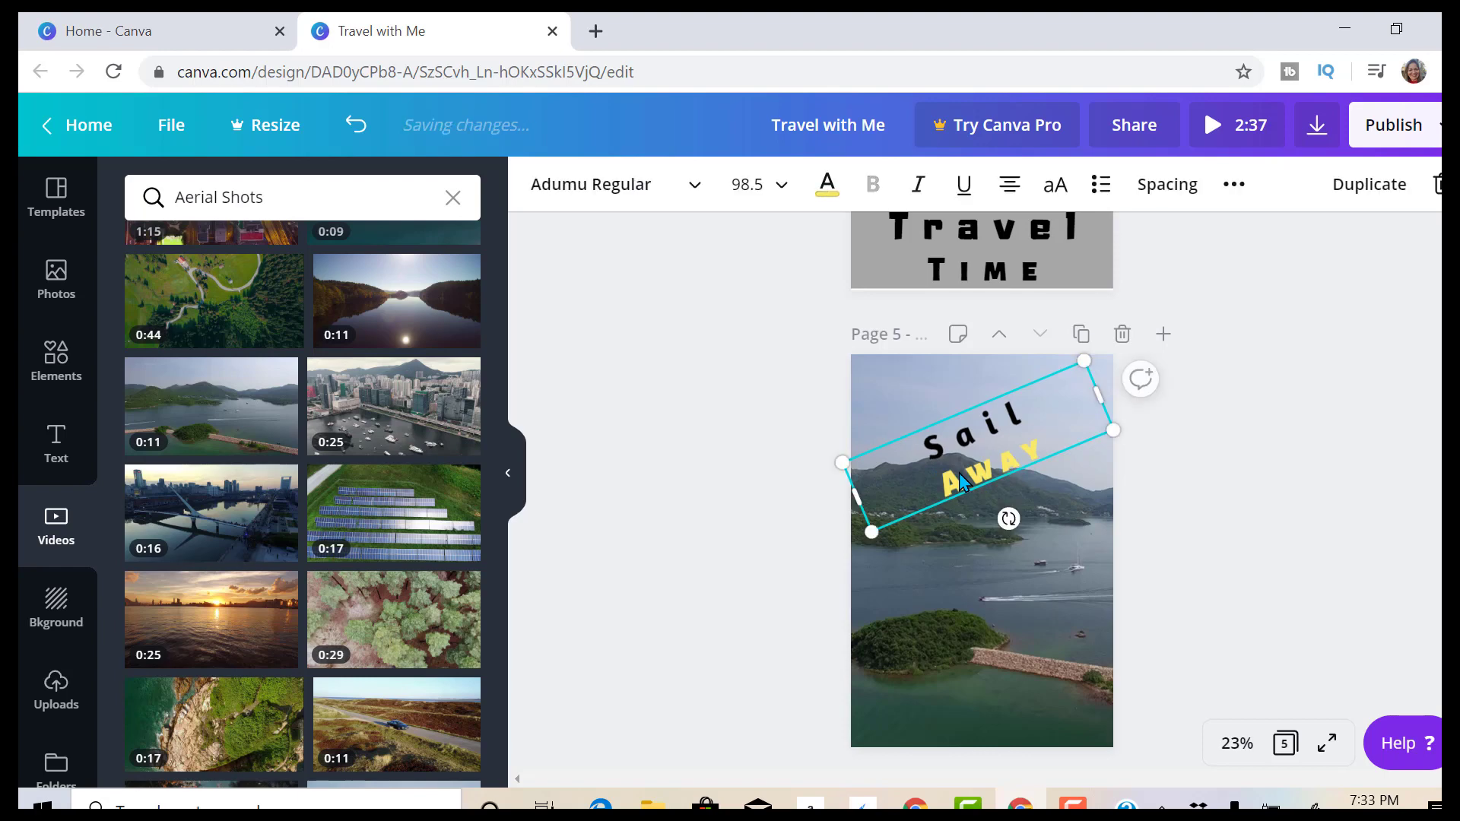
pyautogui.doubleClick(993, 464)
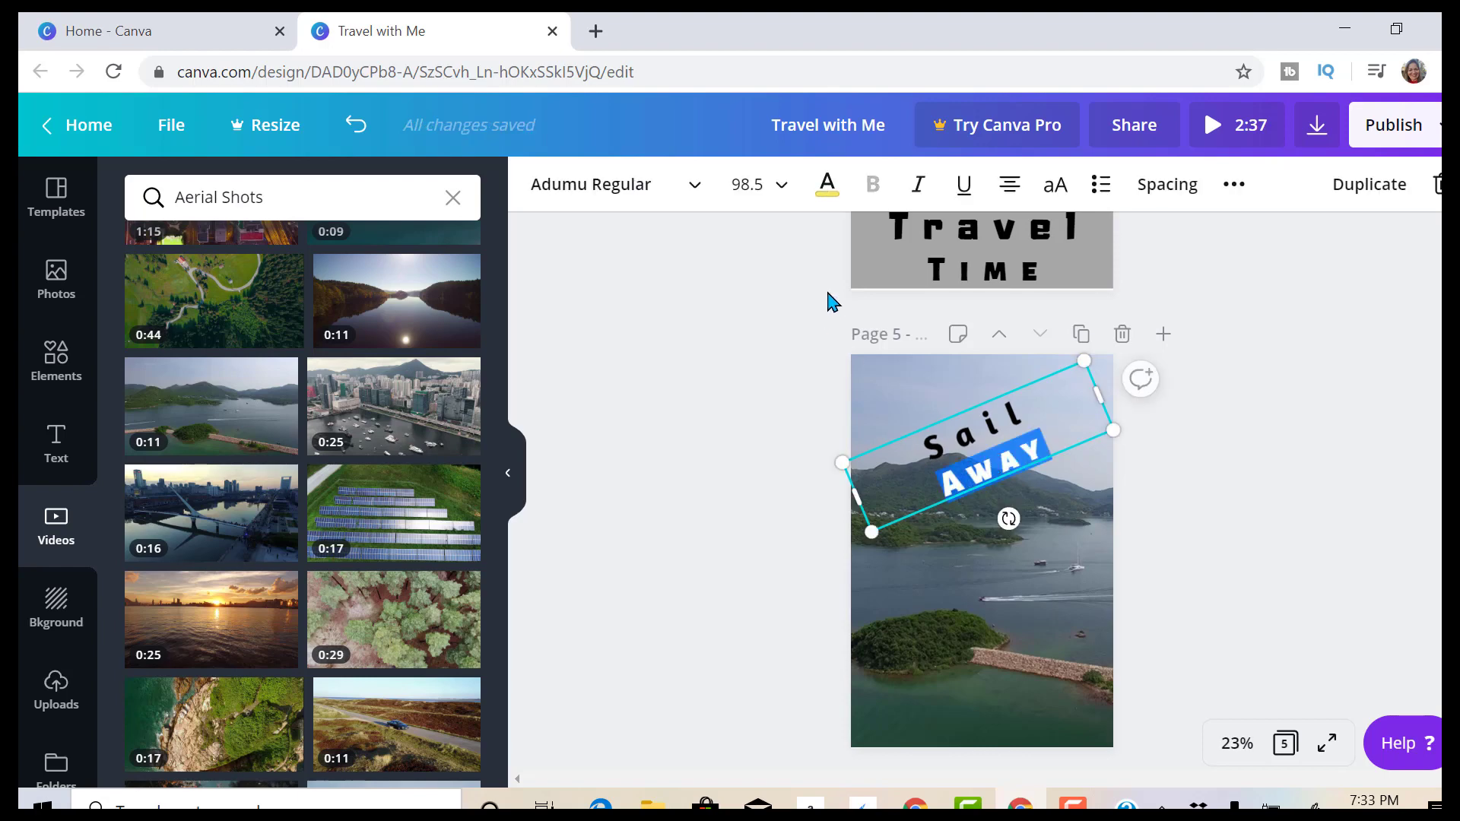
pyautogui.click(830, 195)
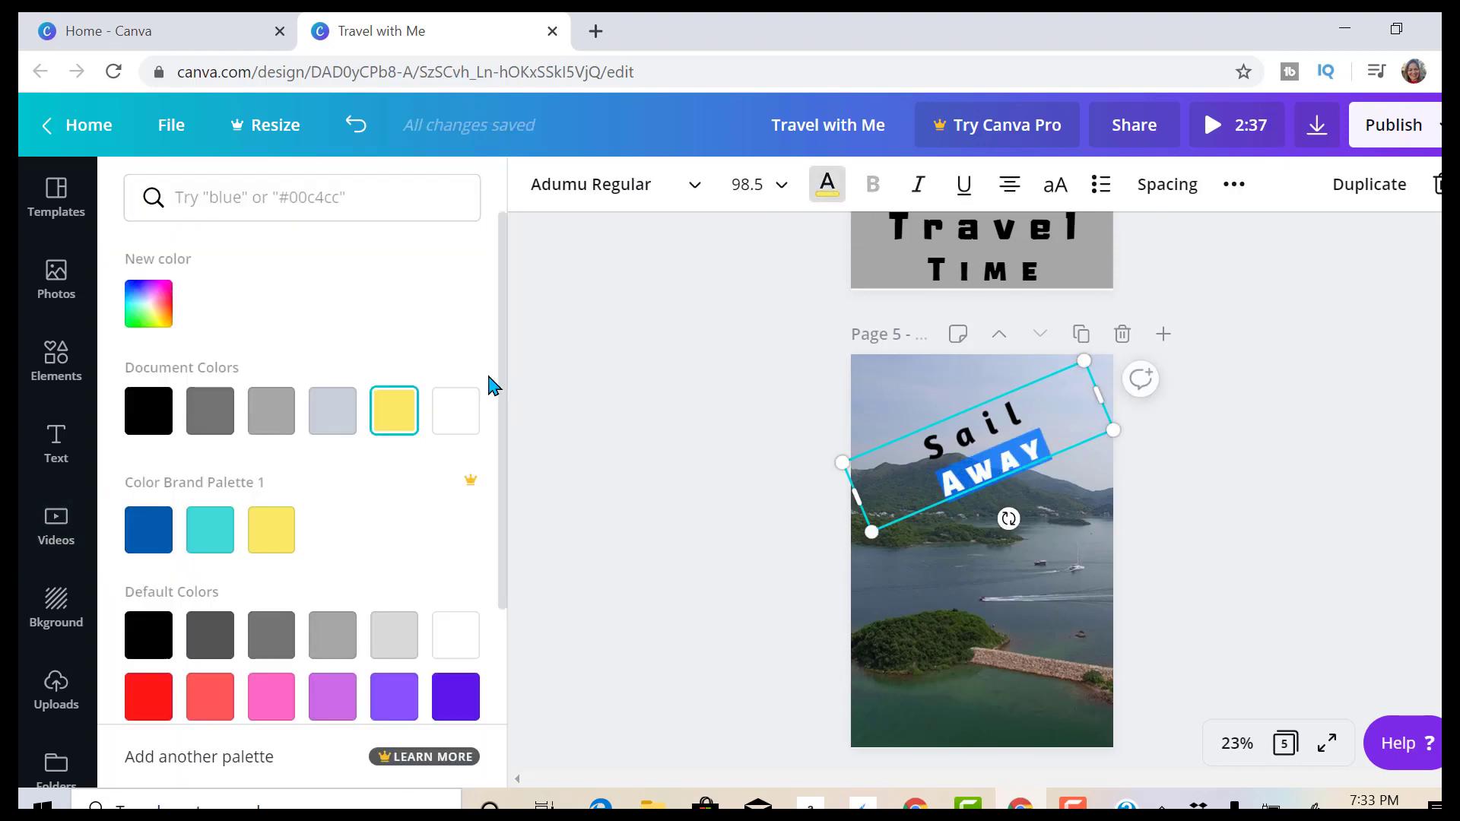
pyautogui.click(458, 419)
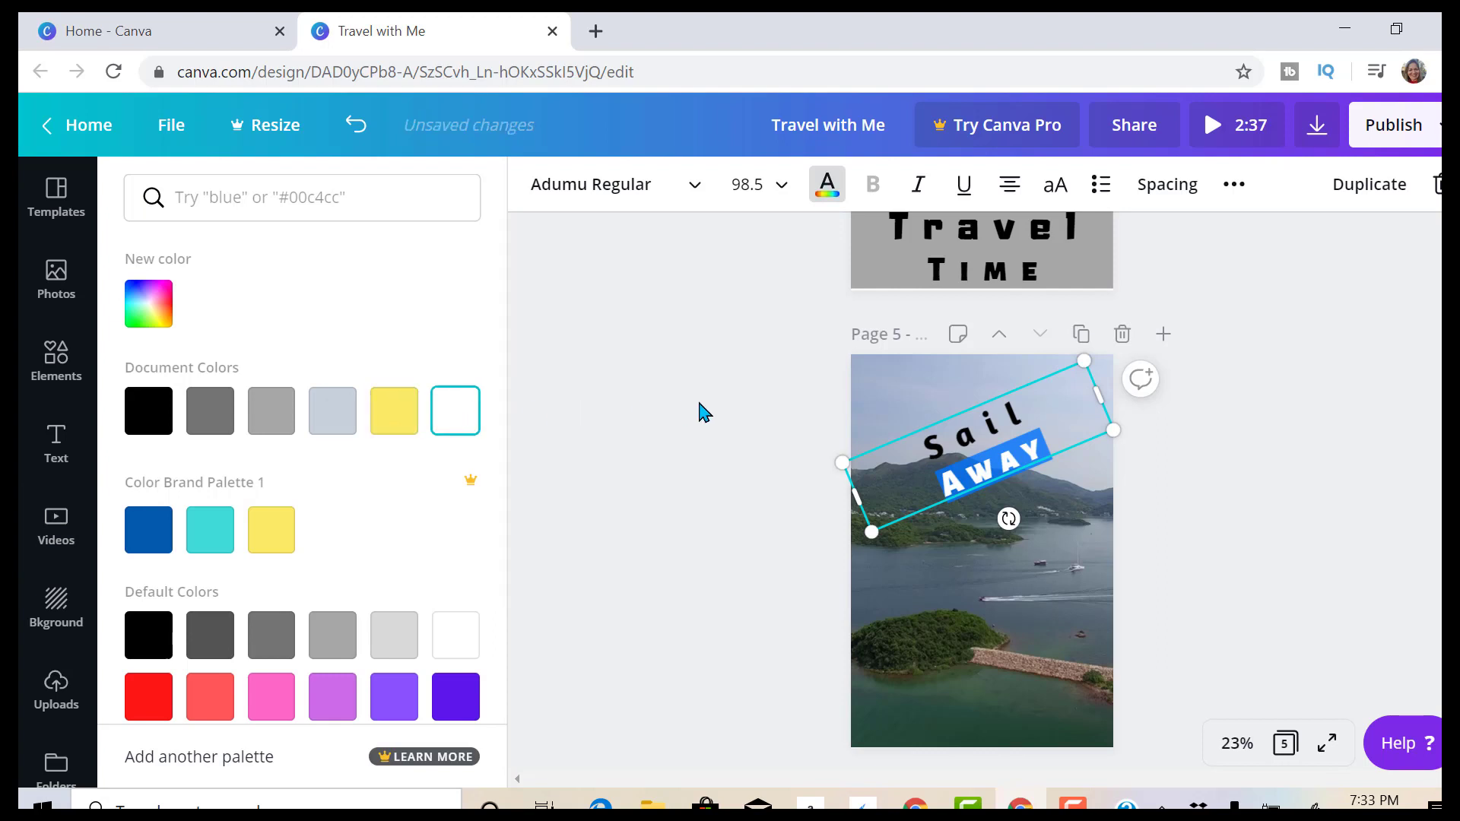
pyautogui.press('Escape')
pyautogui.click(699, 403)
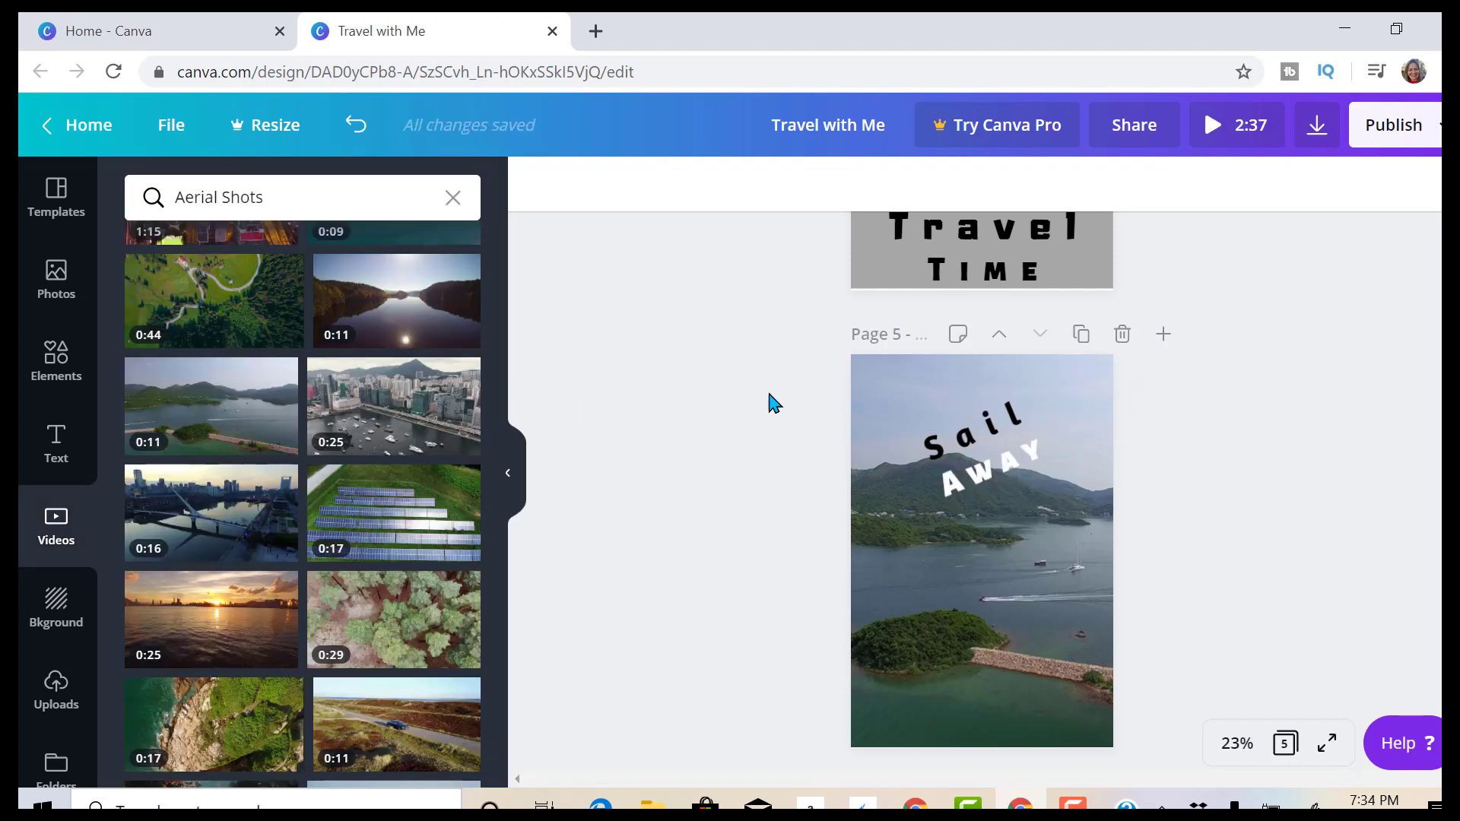
# Colour the word "Sail" in page 5's heading white using the document colours.
pyautogui.click(957, 444)
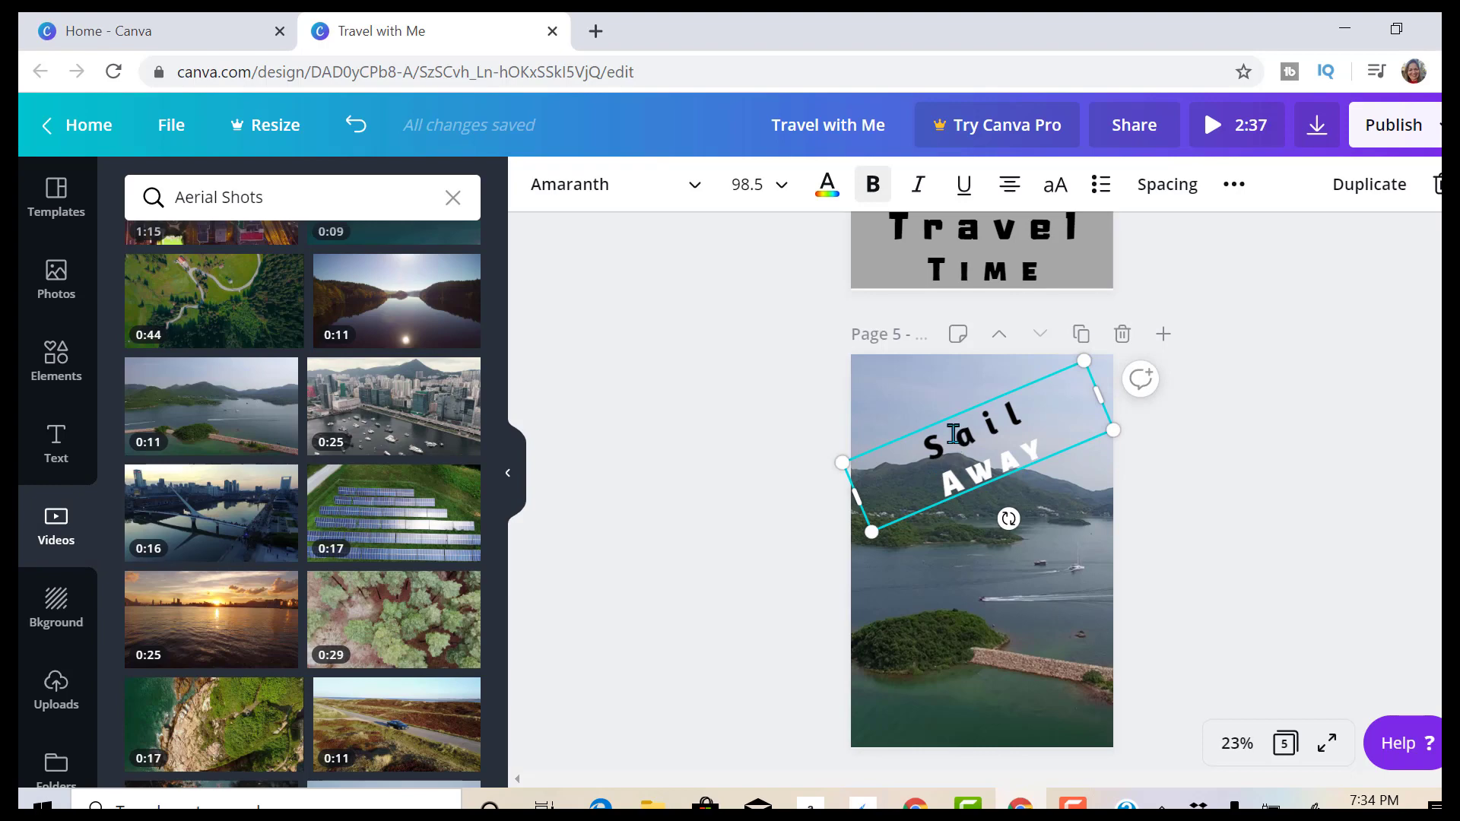
pyautogui.doubleClick(954, 433)
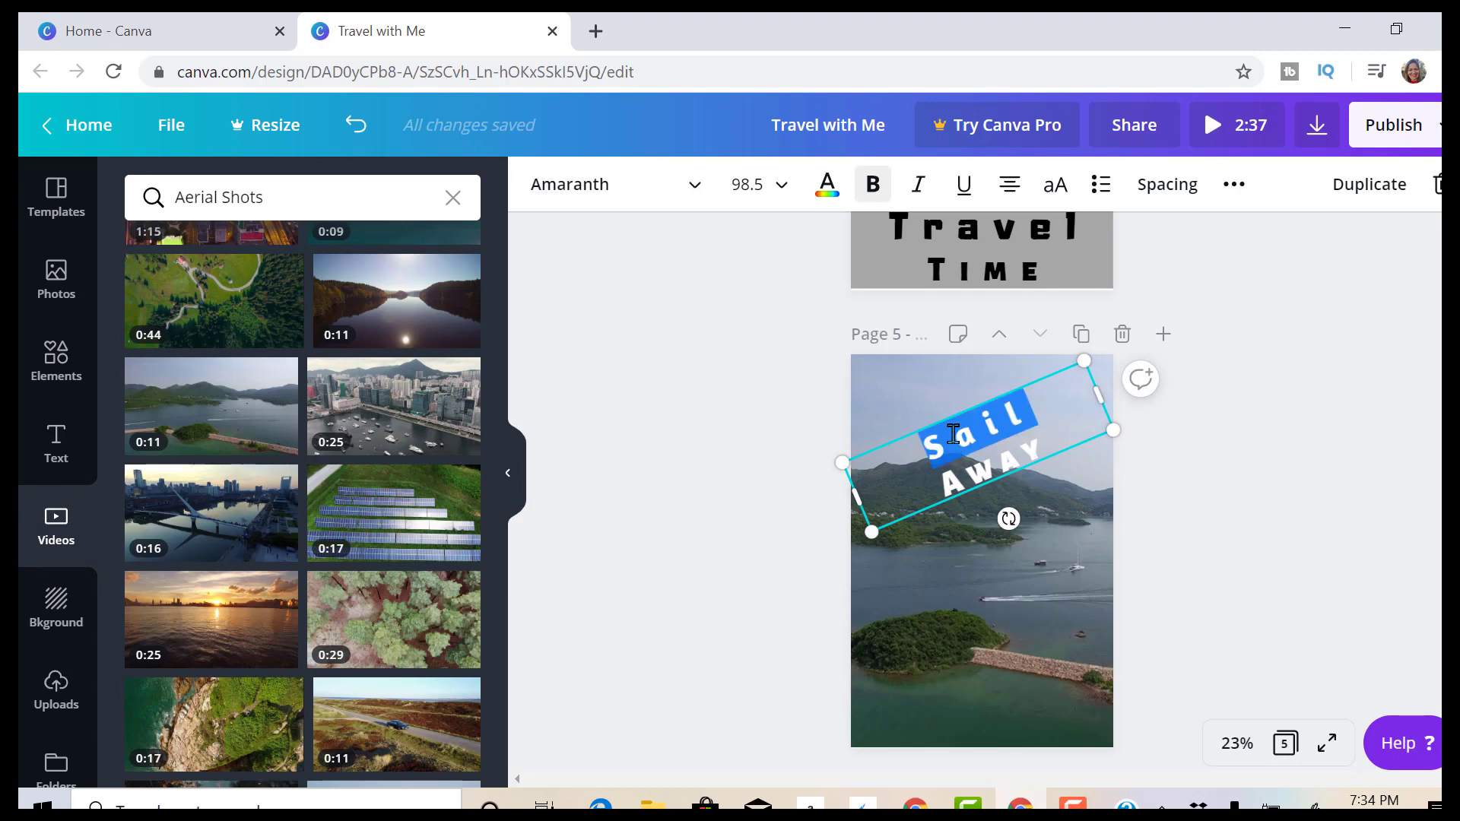
pyautogui.click(827, 187)
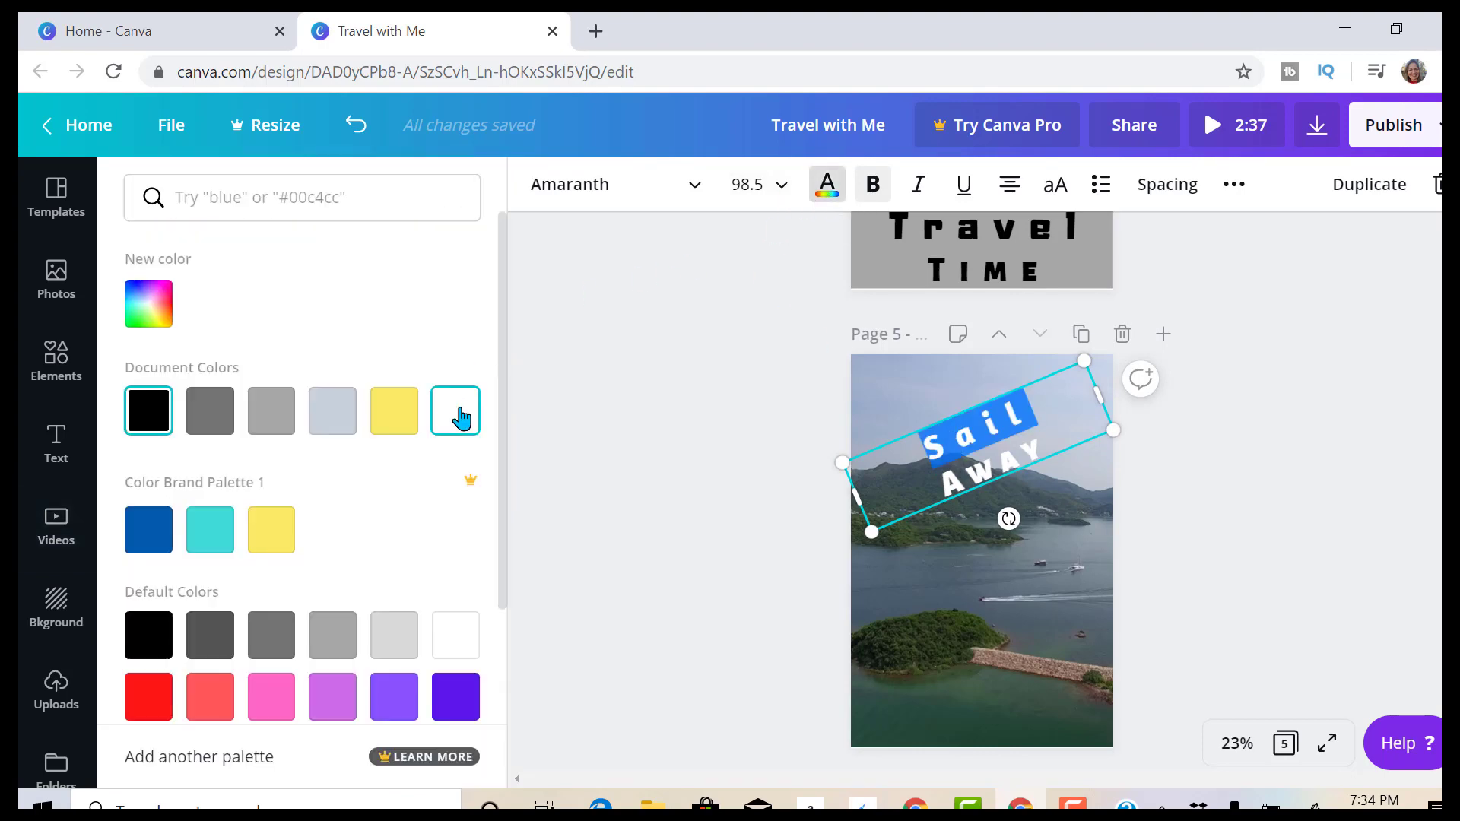
pyautogui.click(461, 418)
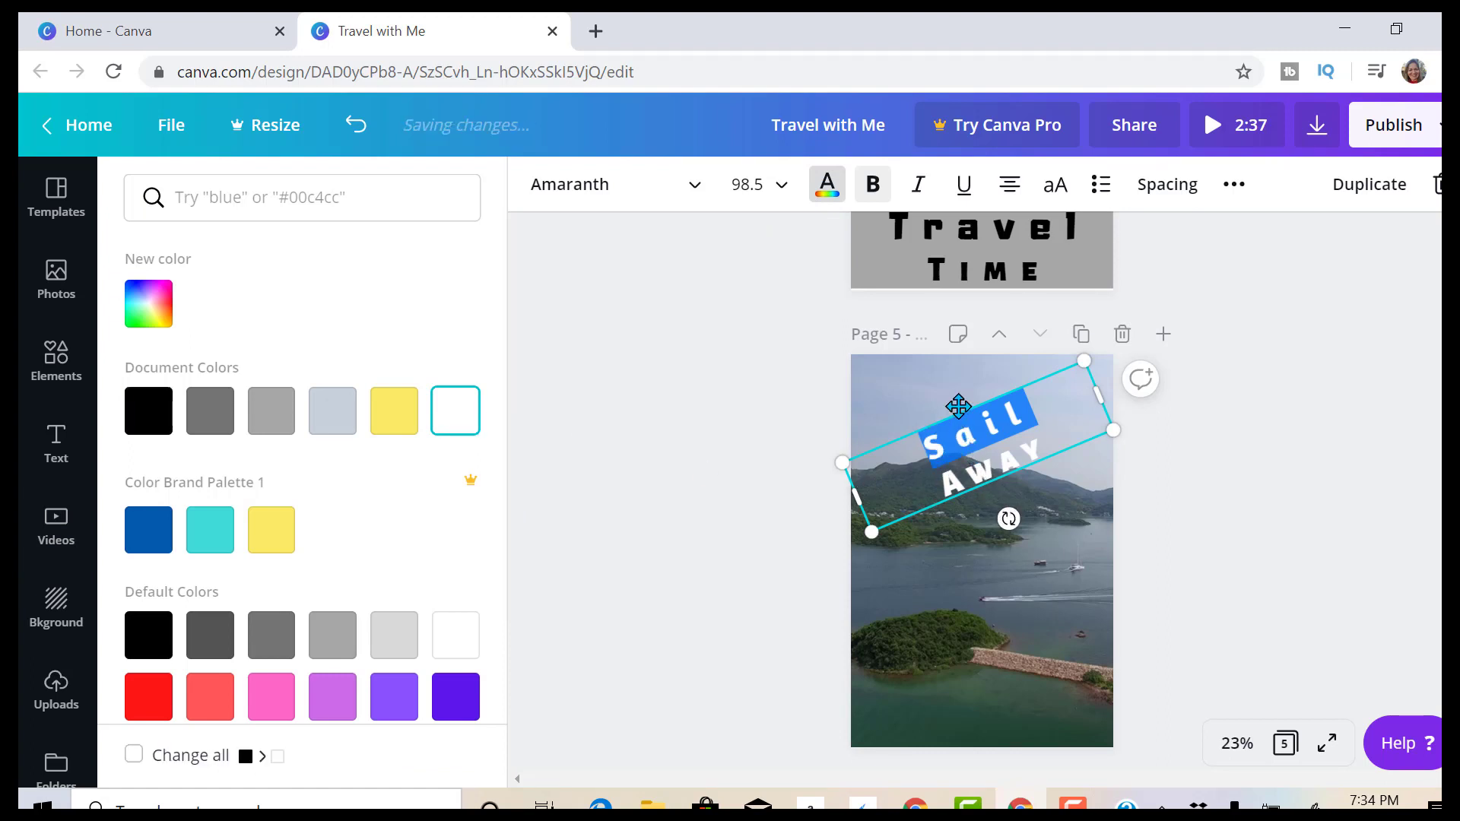
# Move page 5's "Sail Away" heading slightly higher into the sky, deselect it, and play the page's background video.
pyautogui.moveTo(894, 441); pyautogui.dragTo(894, 409)
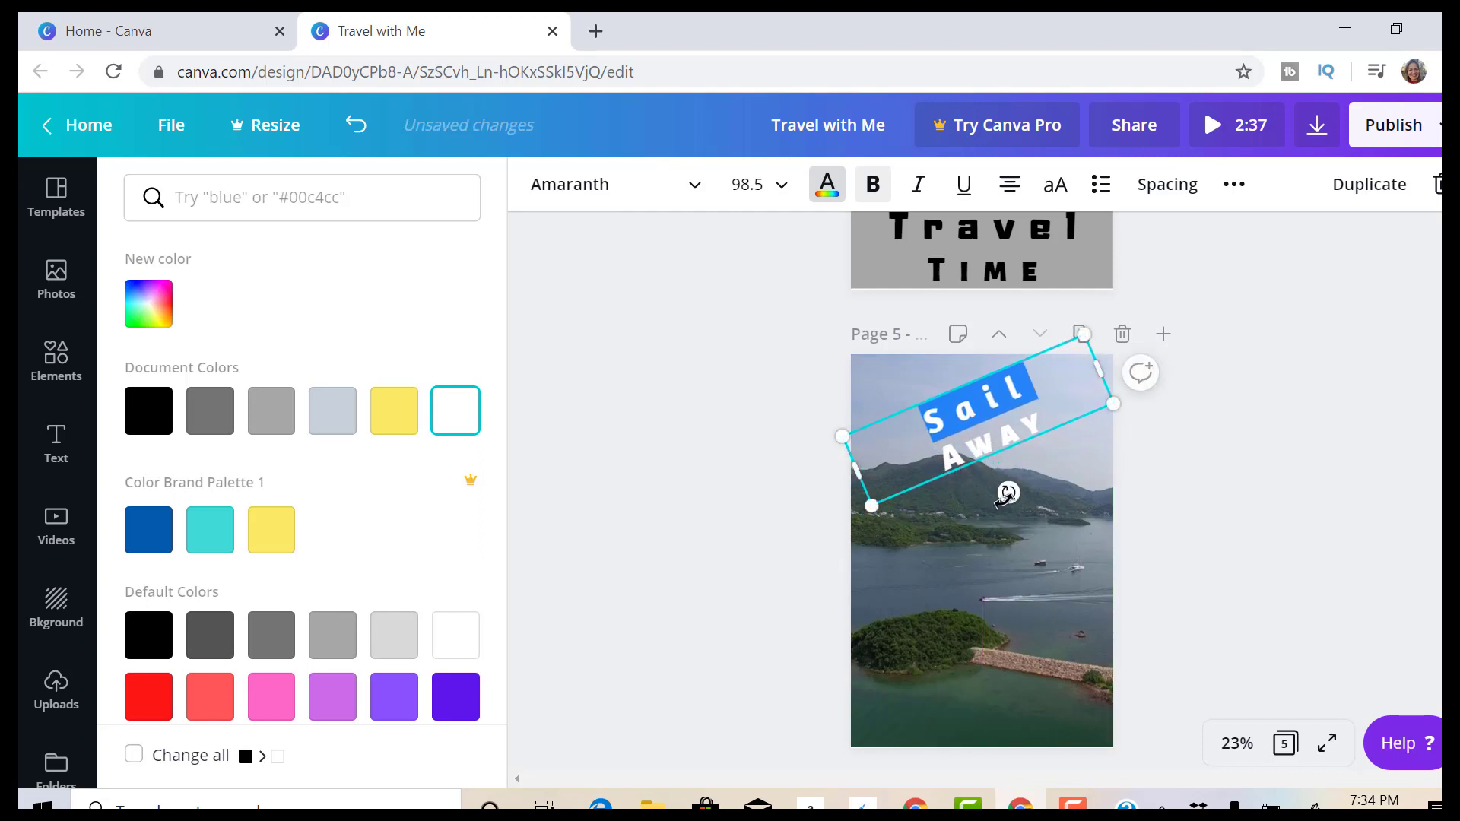
pyautogui.press('Escape')
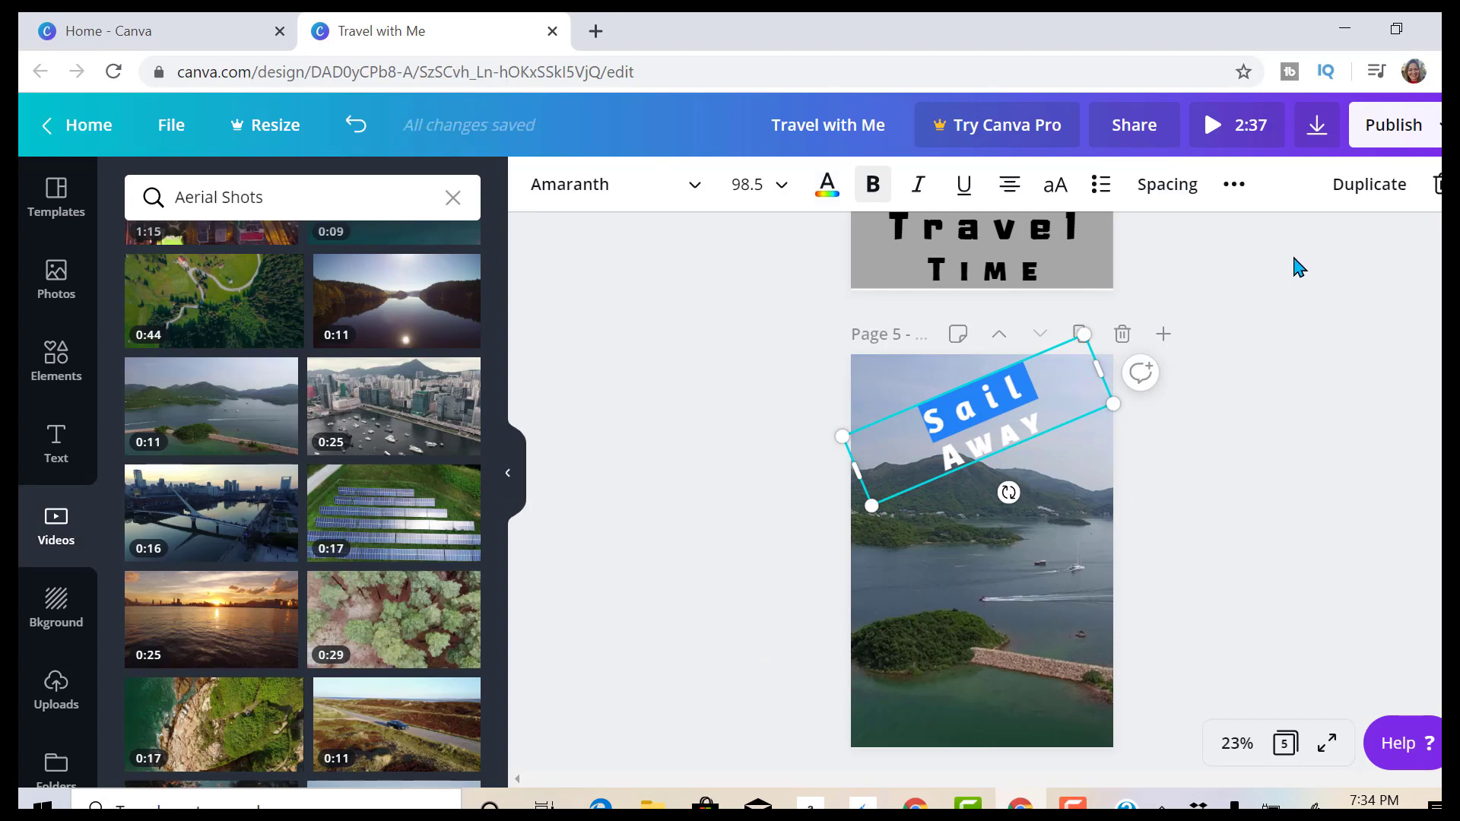
pyautogui.click(1228, 418)
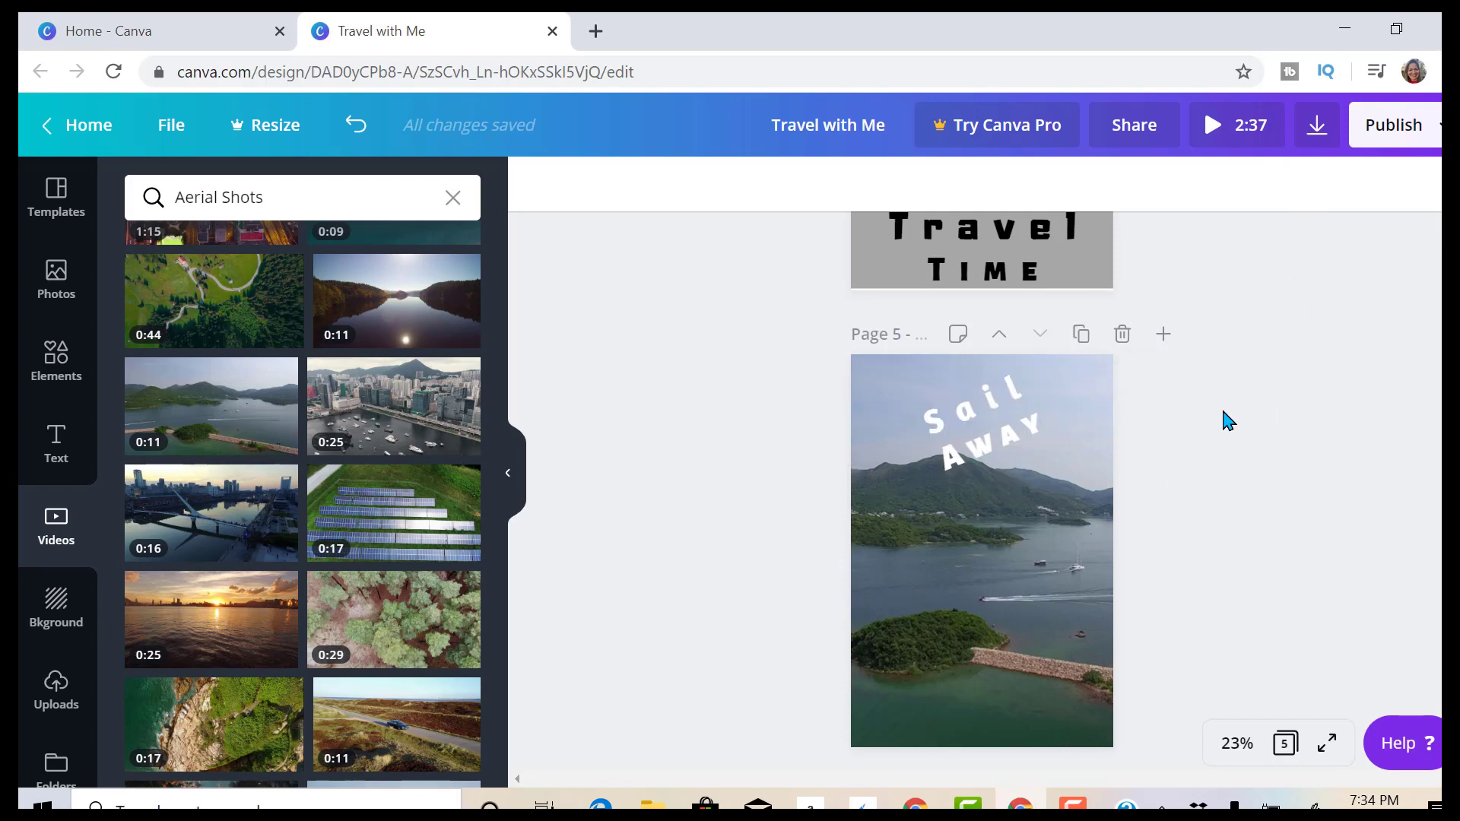
pyautogui.click(949, 565)
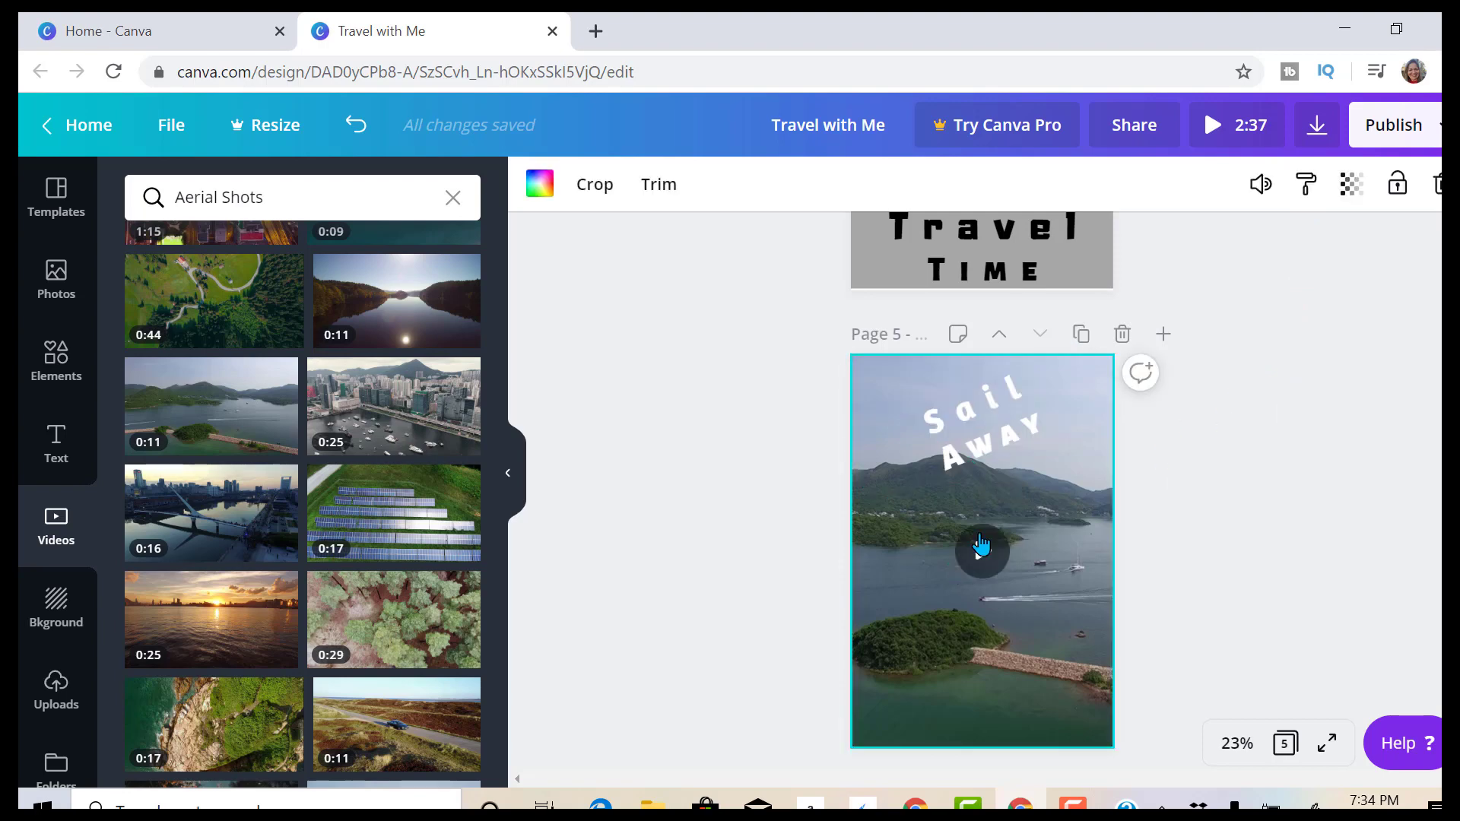
pyautogui.click(983, 549)
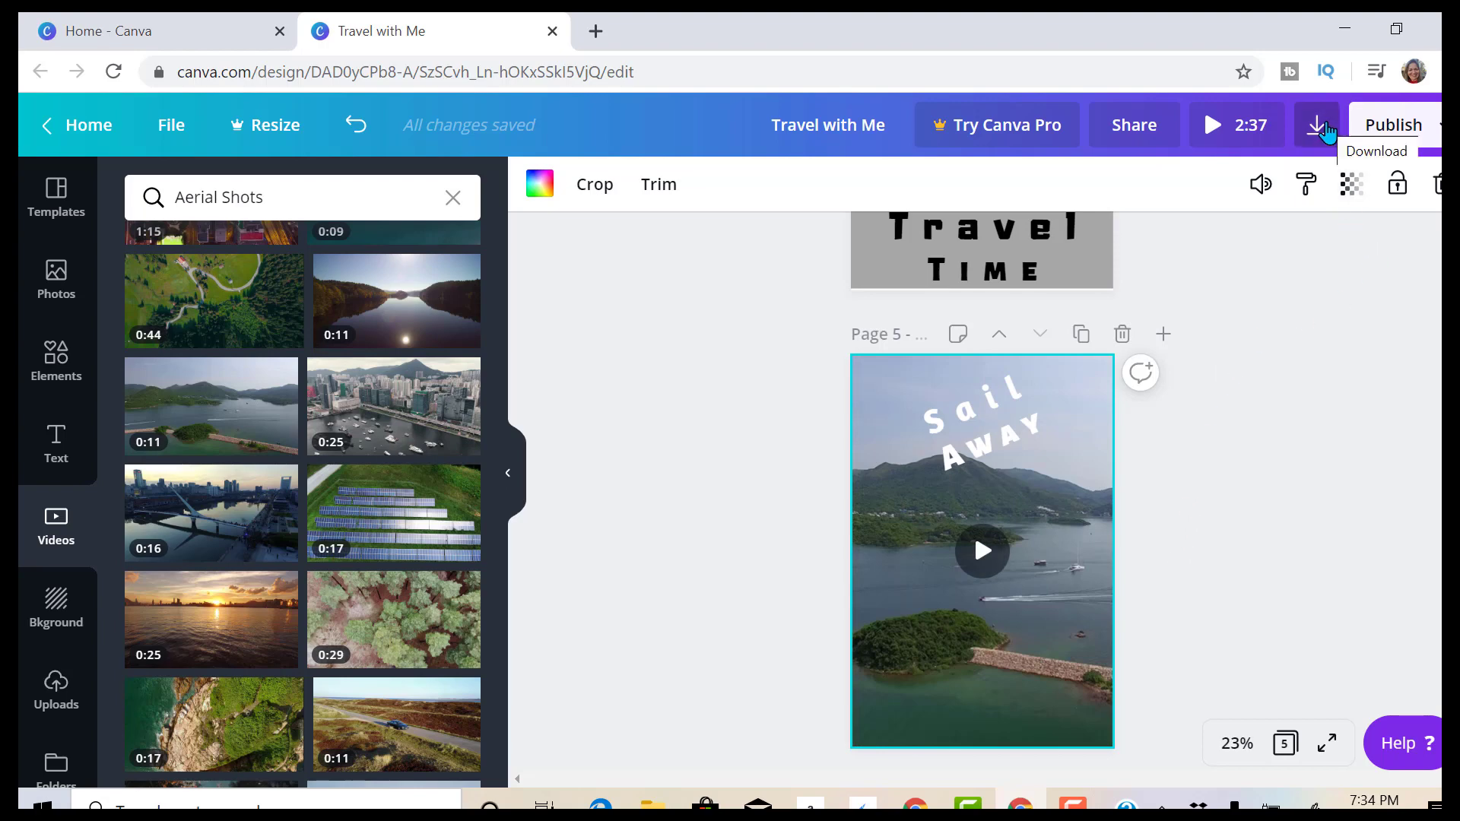
# Open the download settings and limit the video download to Page 1 only.
pyautogui.click(1321, 127)
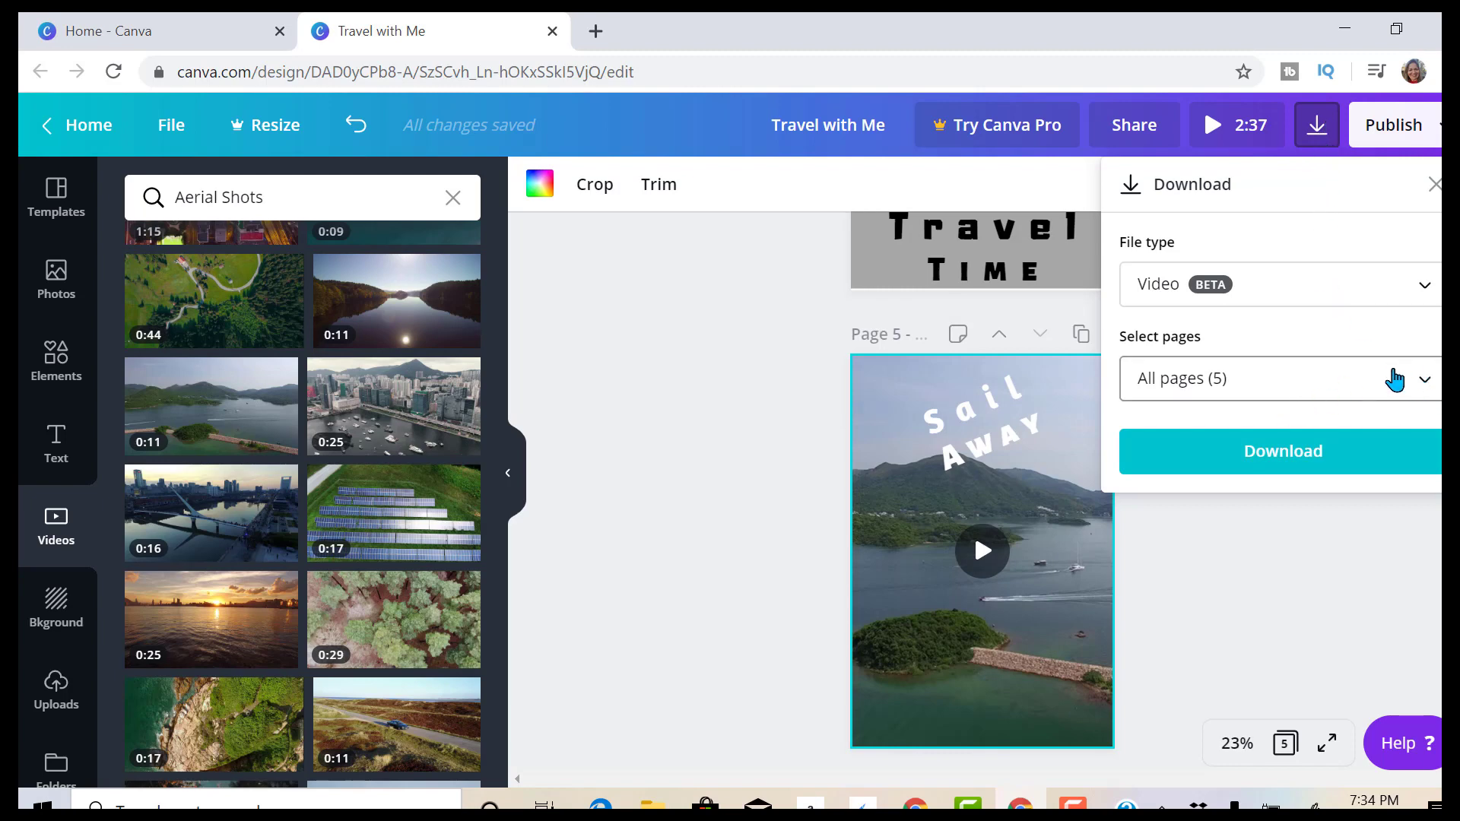
pyautogui.click(1420, 381)
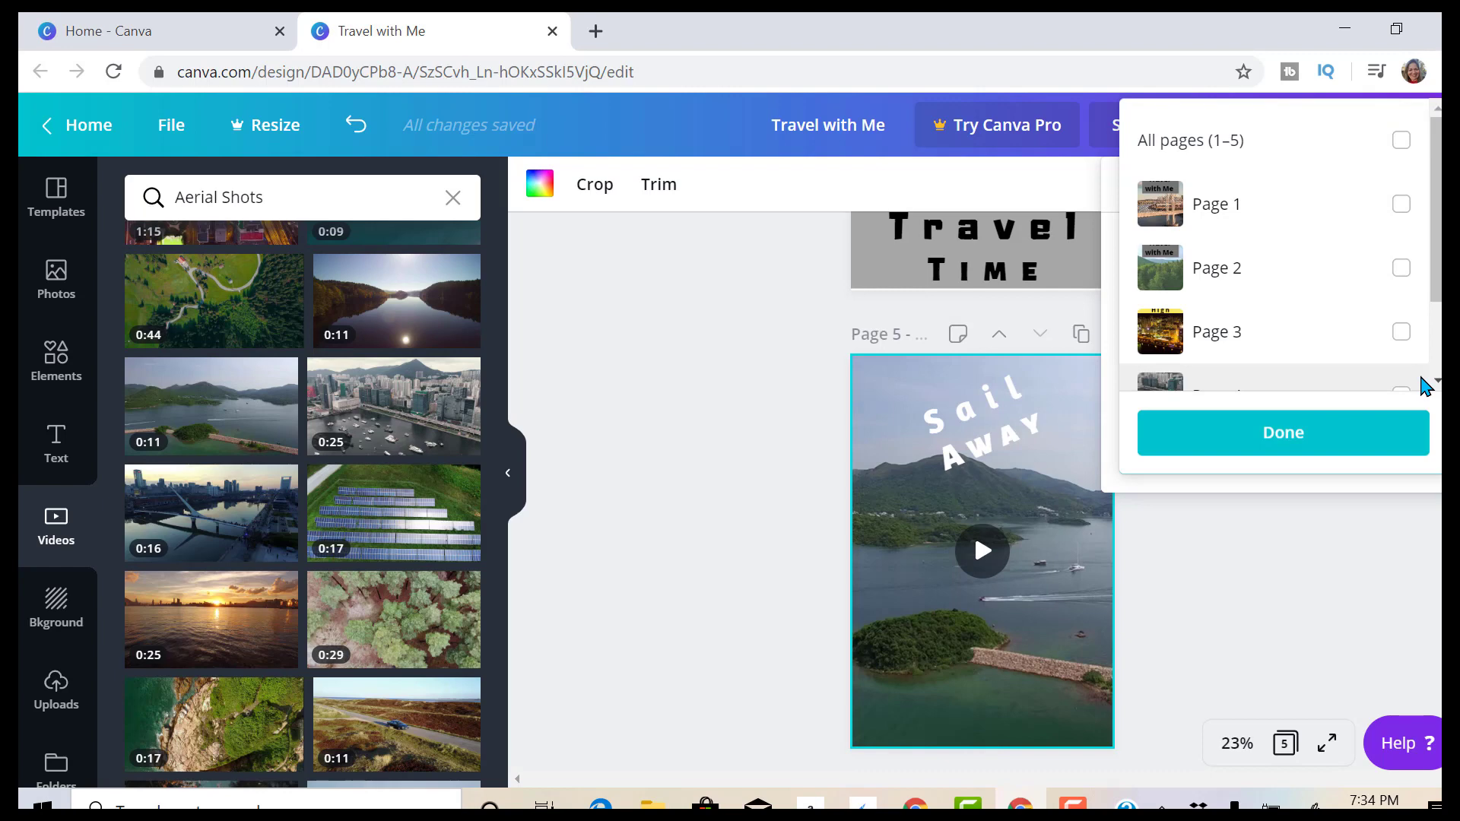
pyautogui.click(1401, 145)
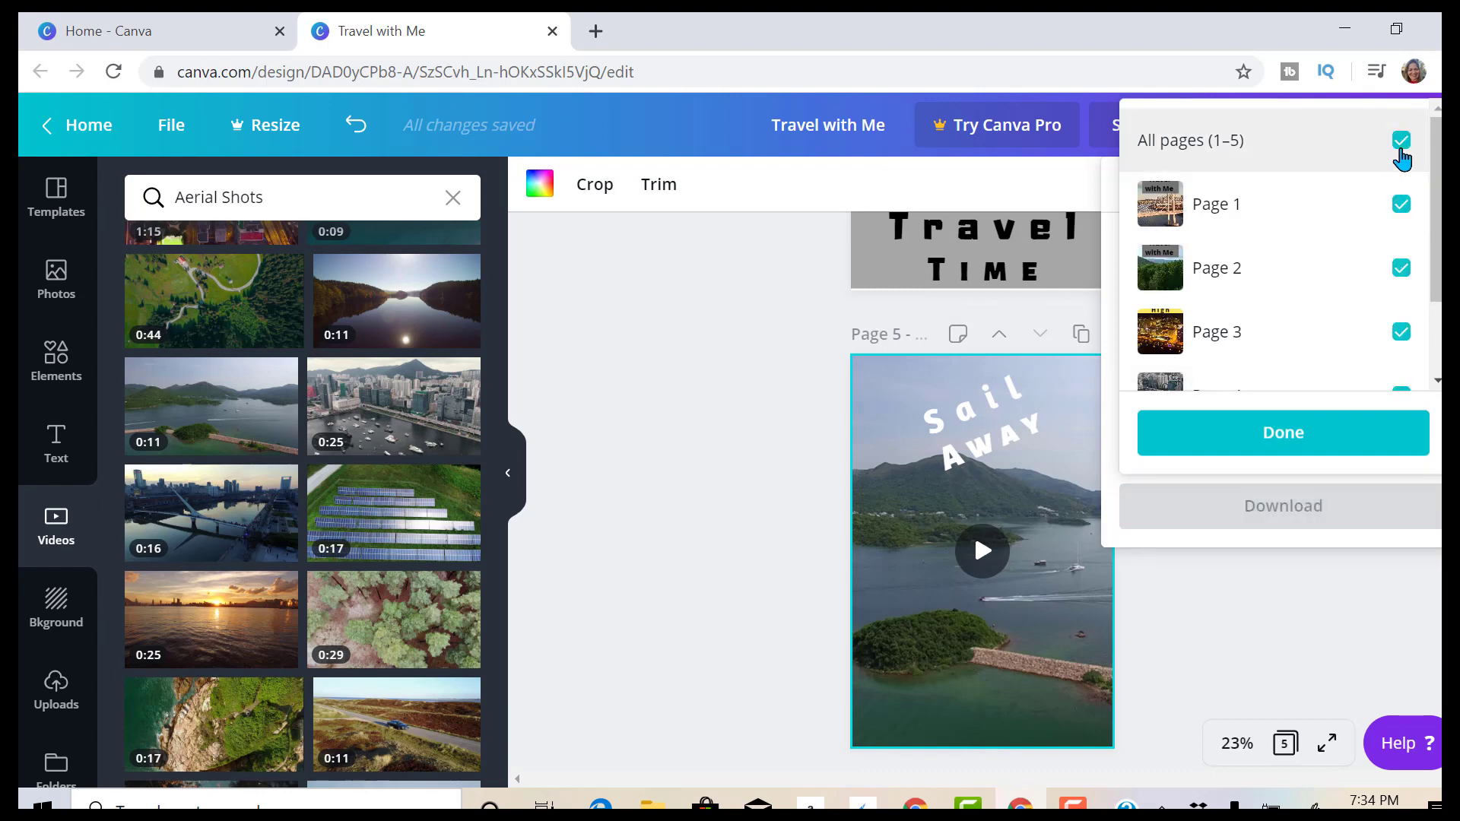
pyautogui.click(1400, 144)
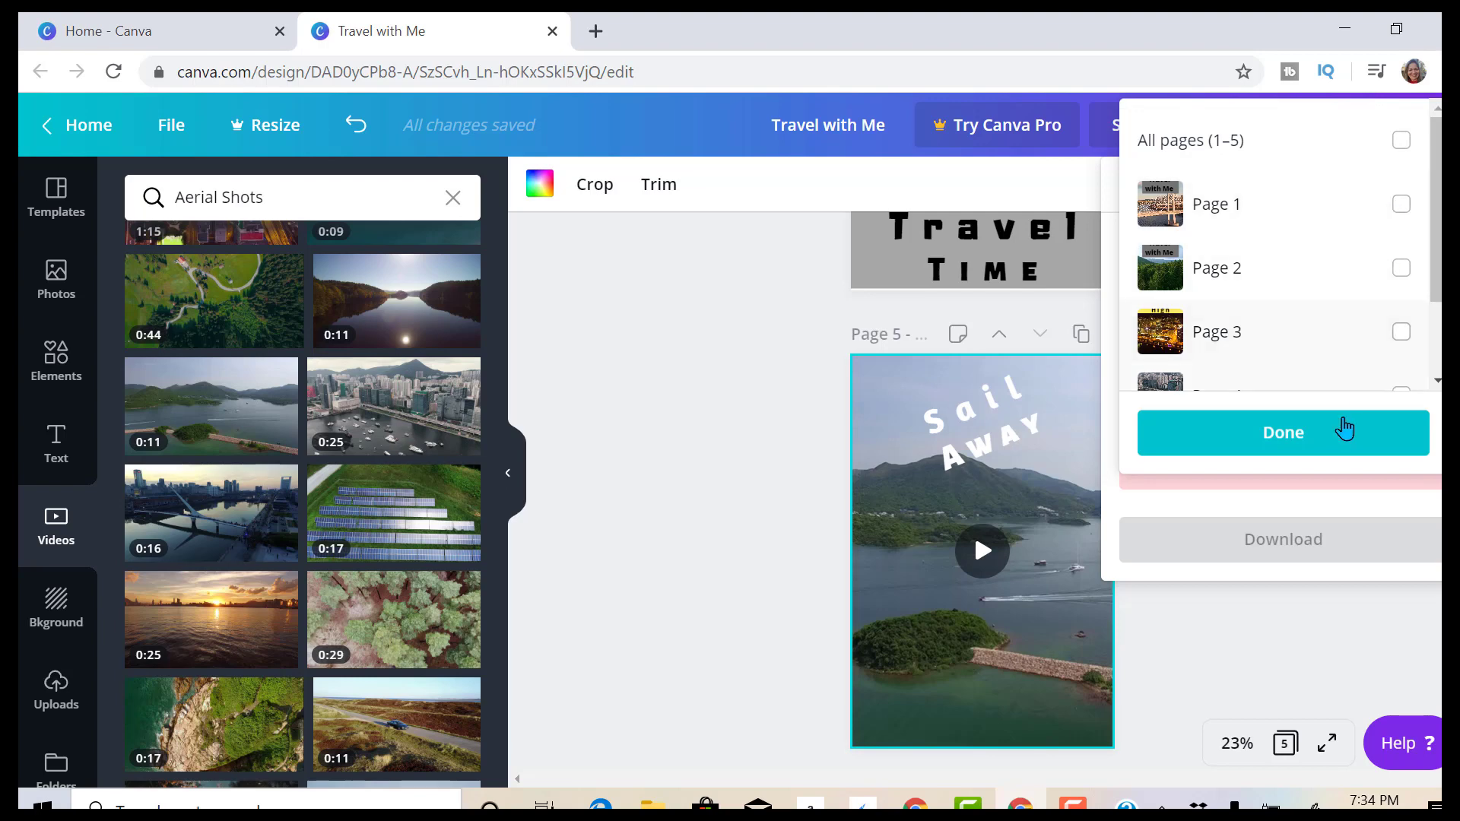
pyautogui.click(1401, 205)
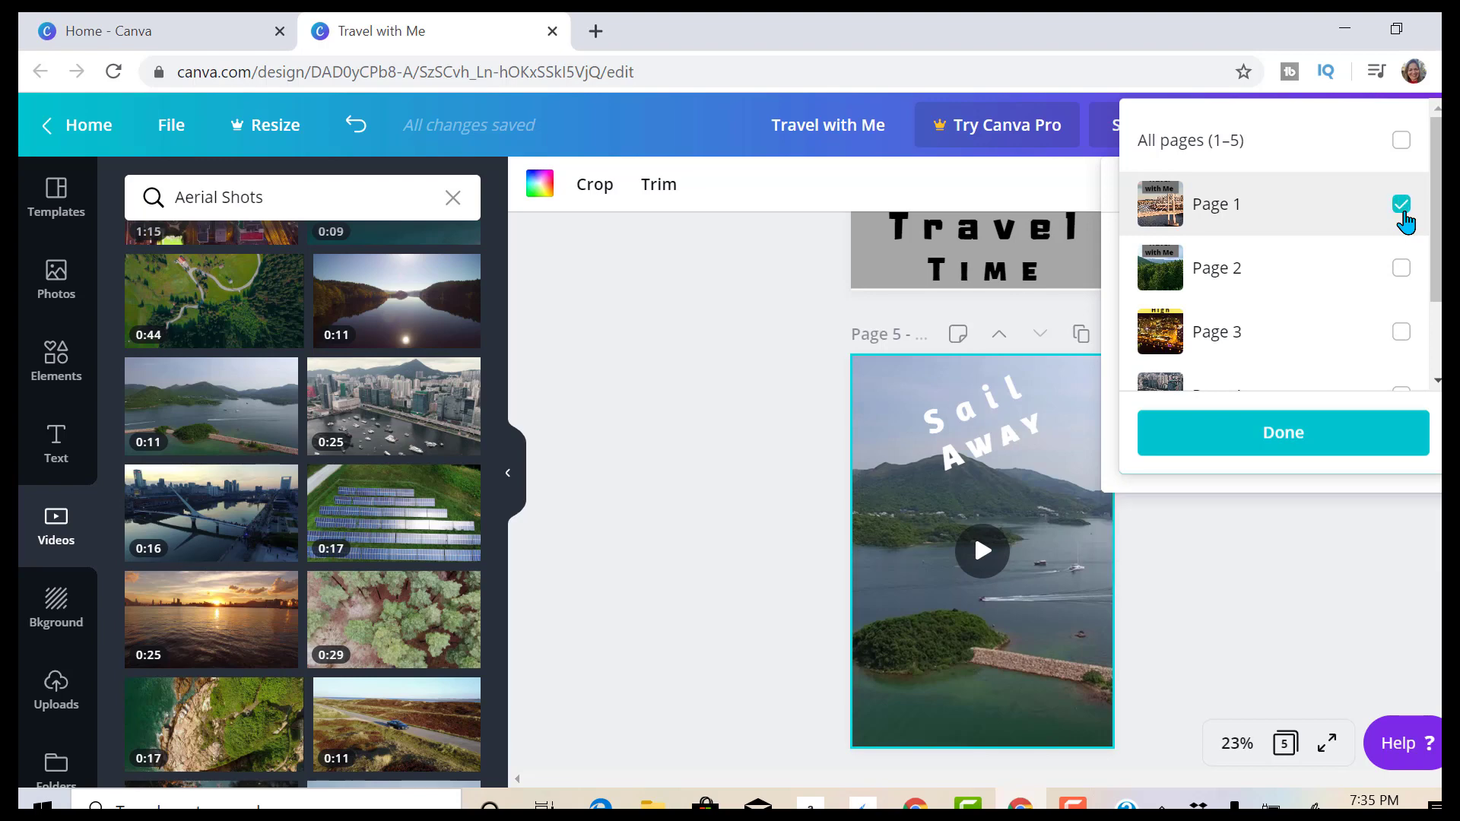
pyautogui.click(1286, 449)
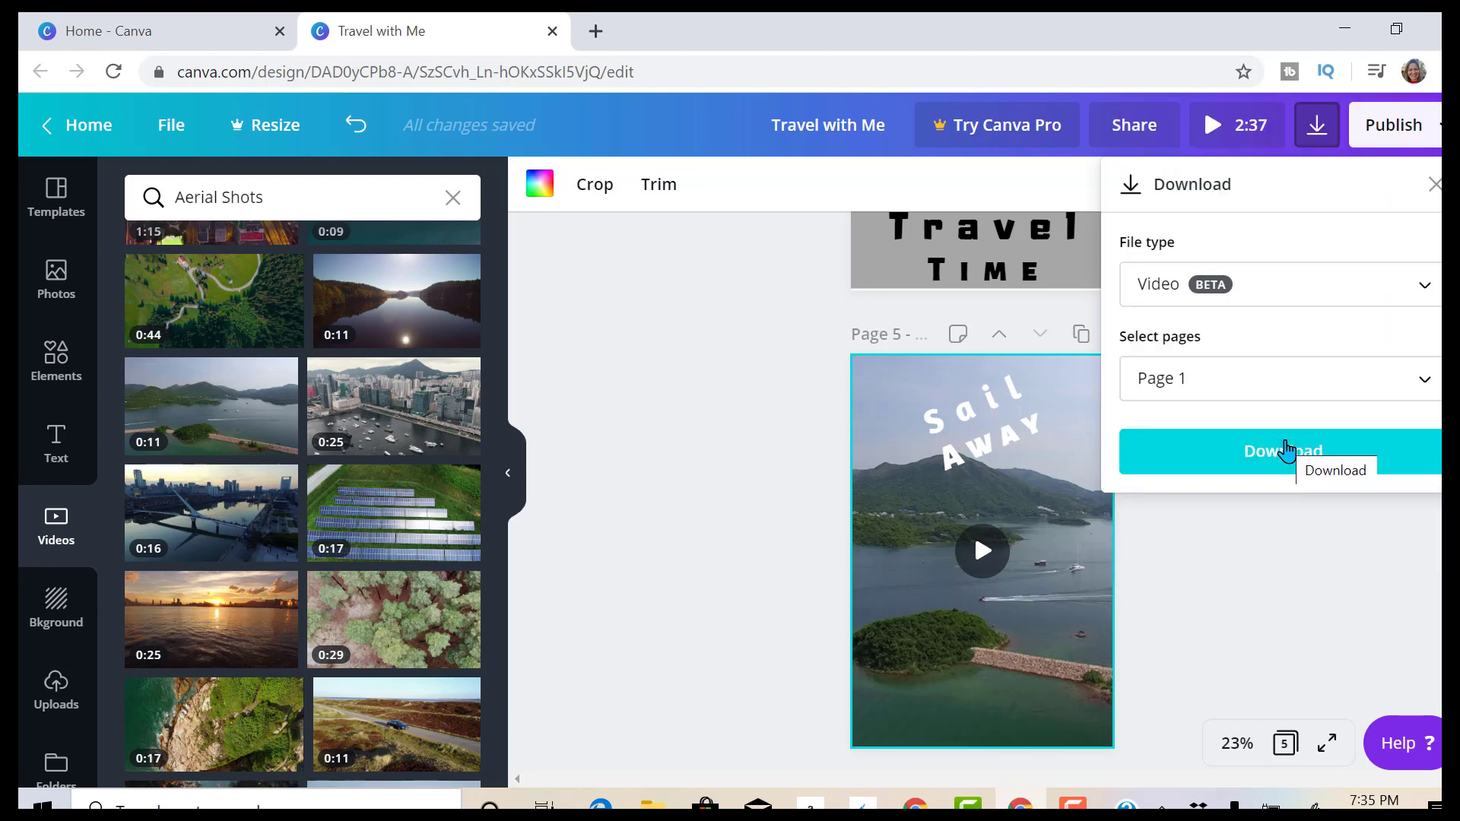